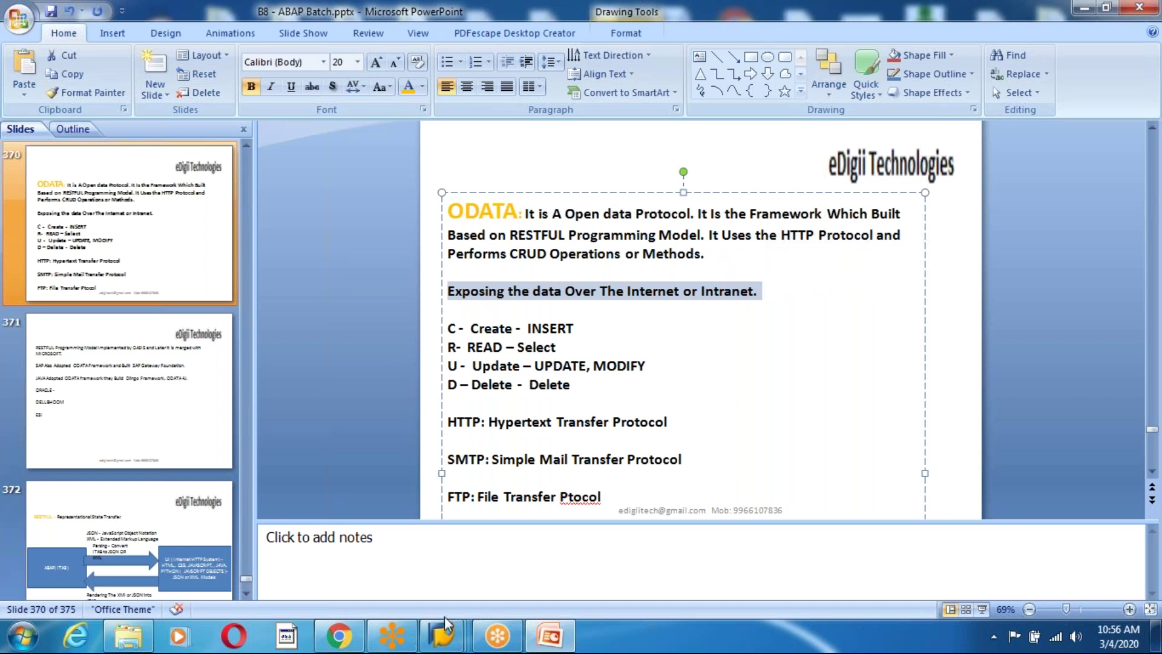
Switch to the first SAP Easy Access session and open transaction rz10.
mouse_move(442, 641)
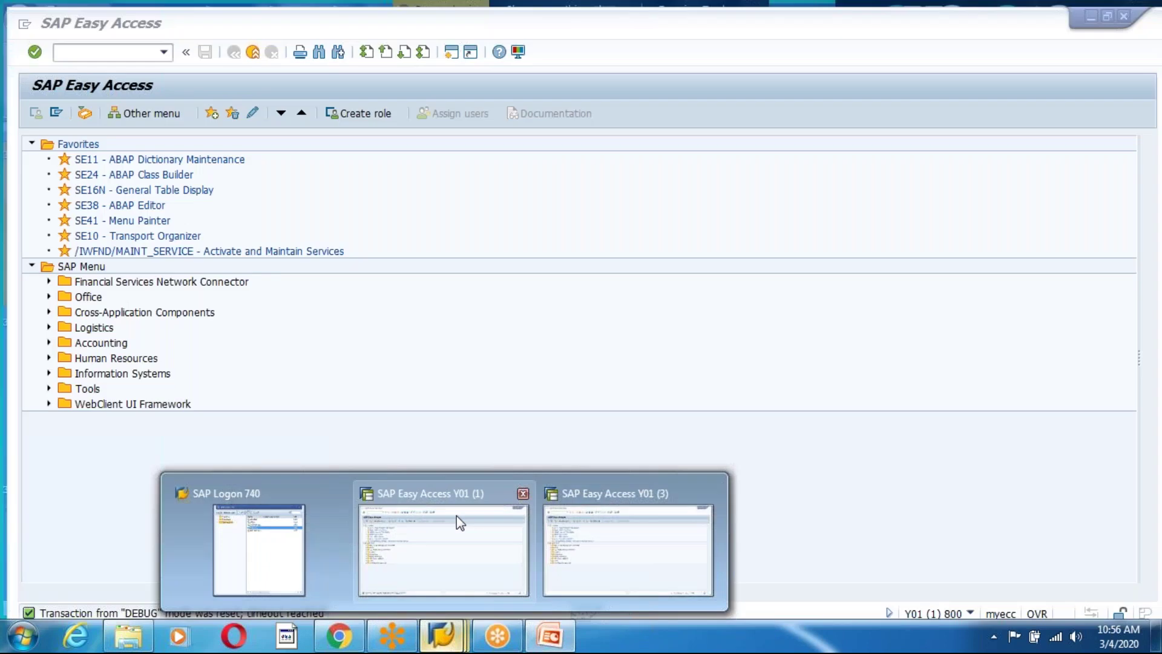
click(456, 516)
click(94, 45)
text(rz1-0)
key(BackSpace)
key(BackSpace)
text(0)
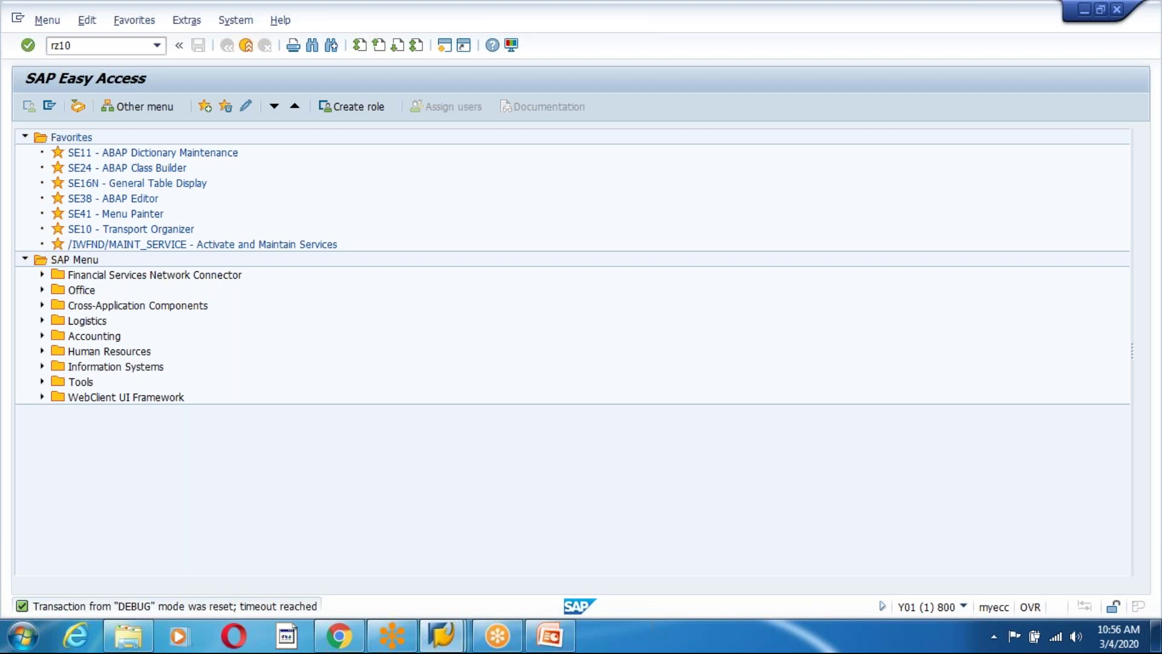
key(Return)
Open version 6 of the DEFAULT profile for changing in extended maintenance.
click(133, 155)
click(129, 171)
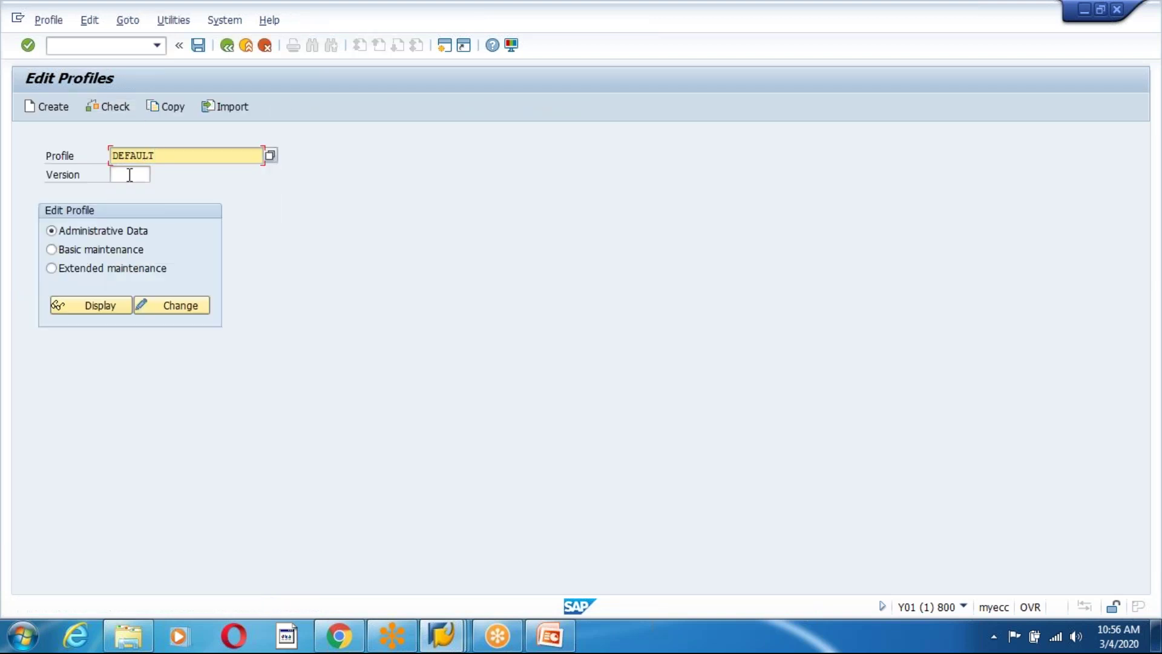
click(129, 175)
key(F4)
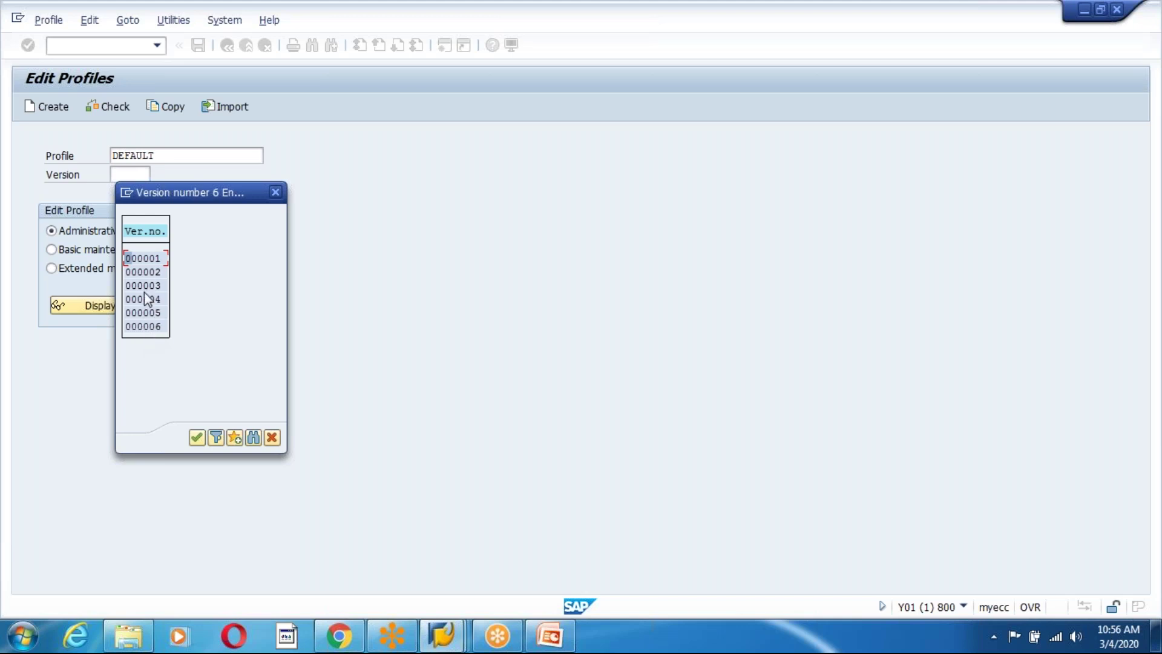
double_click(145, 325)
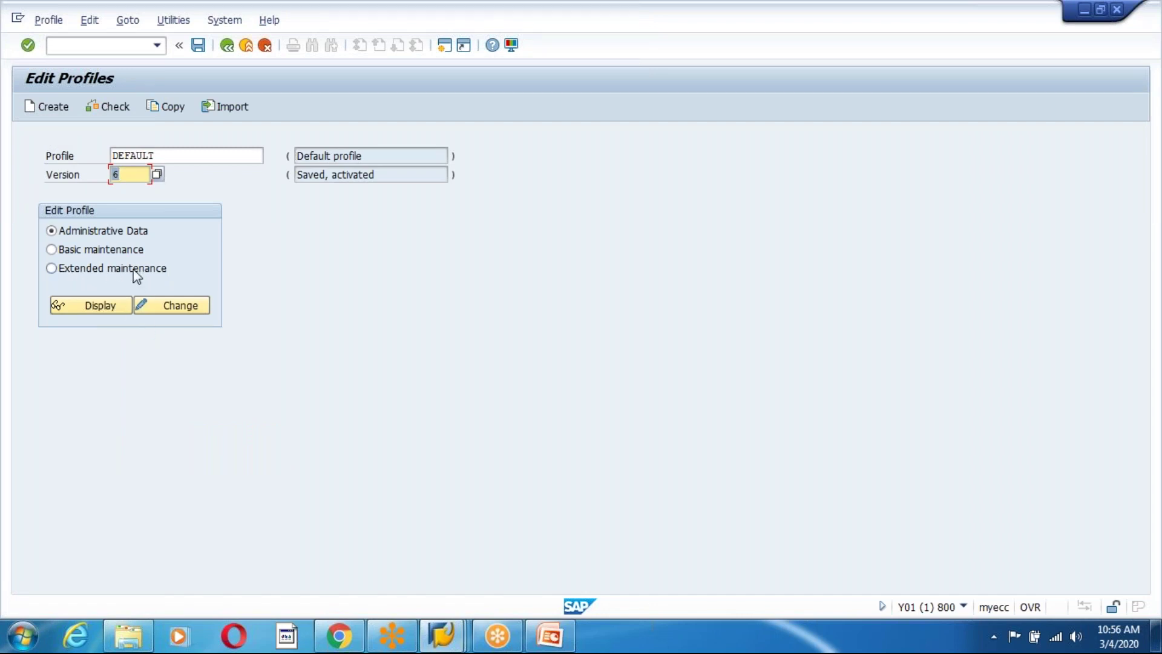
click(50, 268)
click(176, 305)
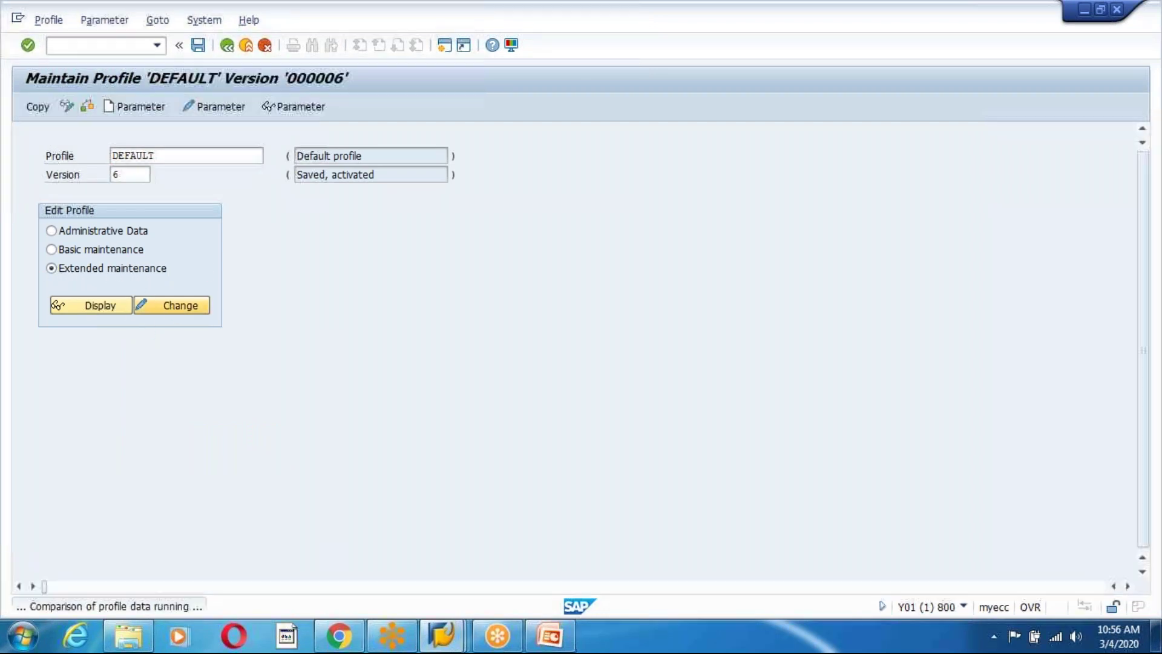
Create a profile parameter named ICM/SERVER_PORT_0 with the value PROT=HTTP,PORT=8000.
click(137, 107)
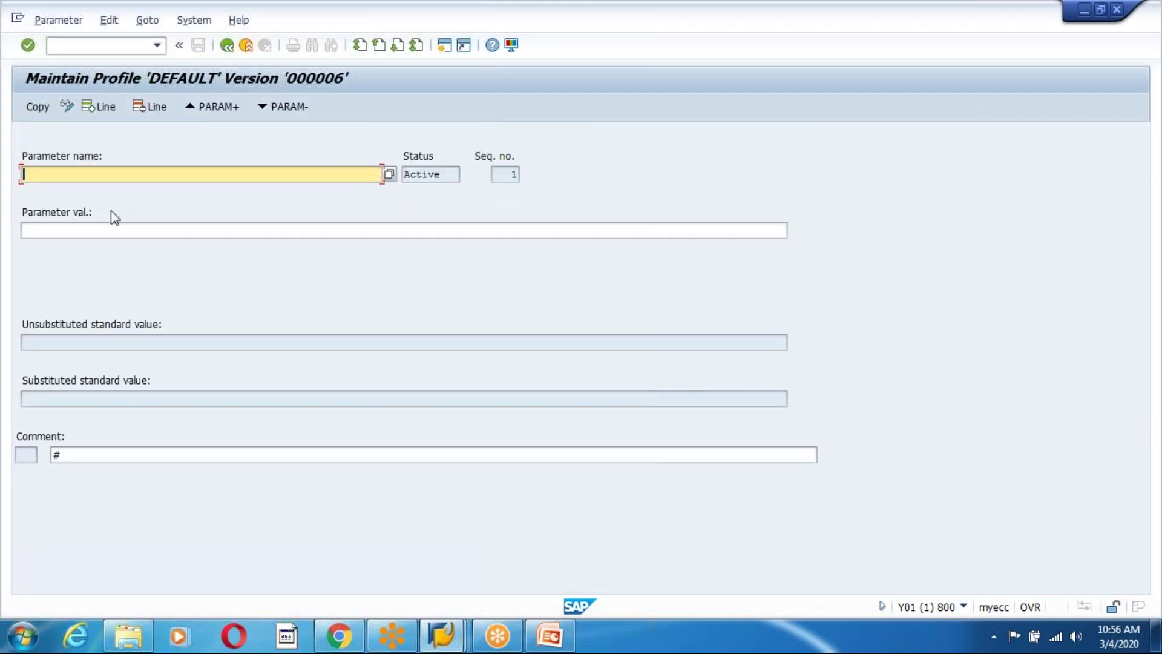
text(ICM/SERVER_PORT_P)
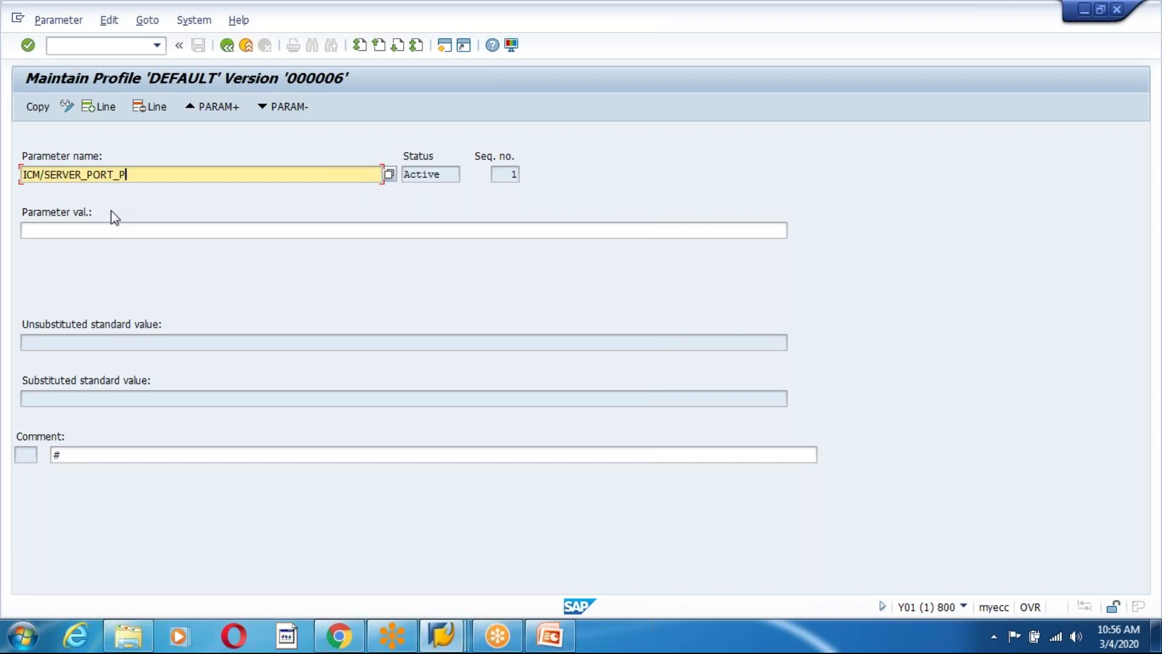
key(BackSpace)
text(0)
click(51, 234)
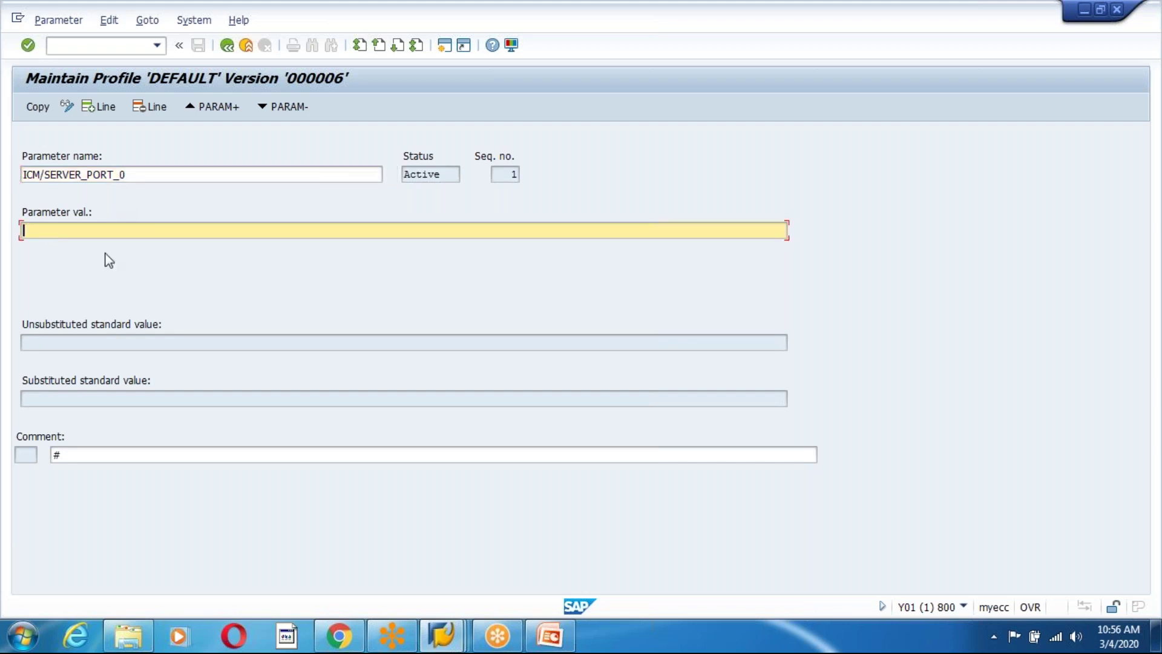
text(PROT=HTTP,PORT)
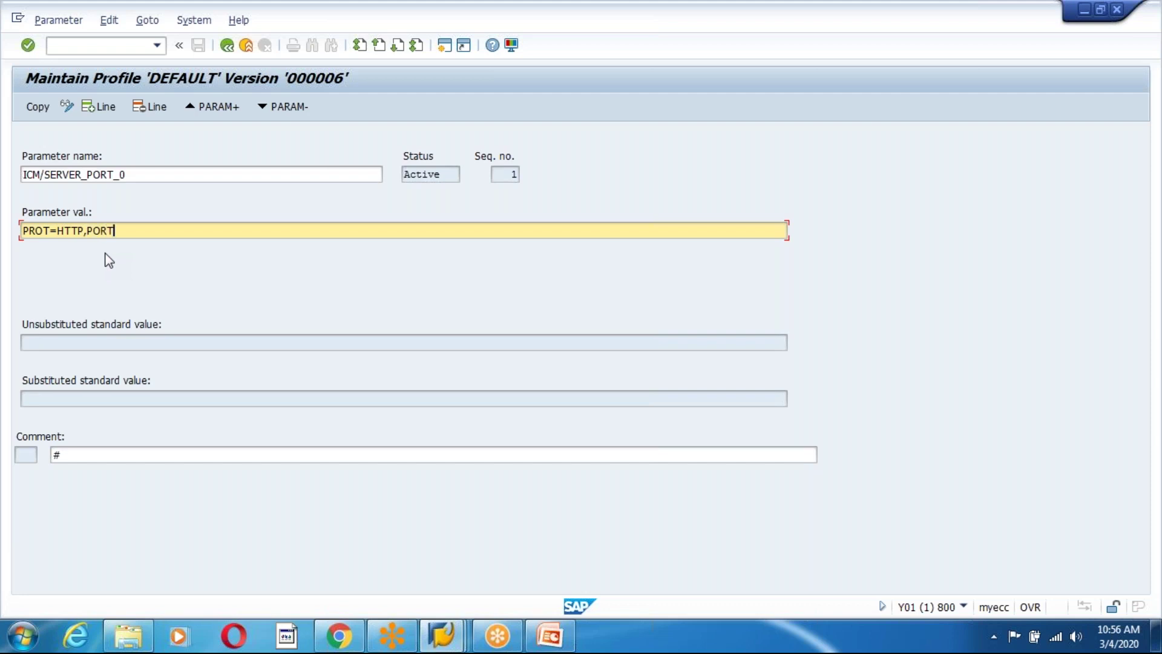
text(=8000)
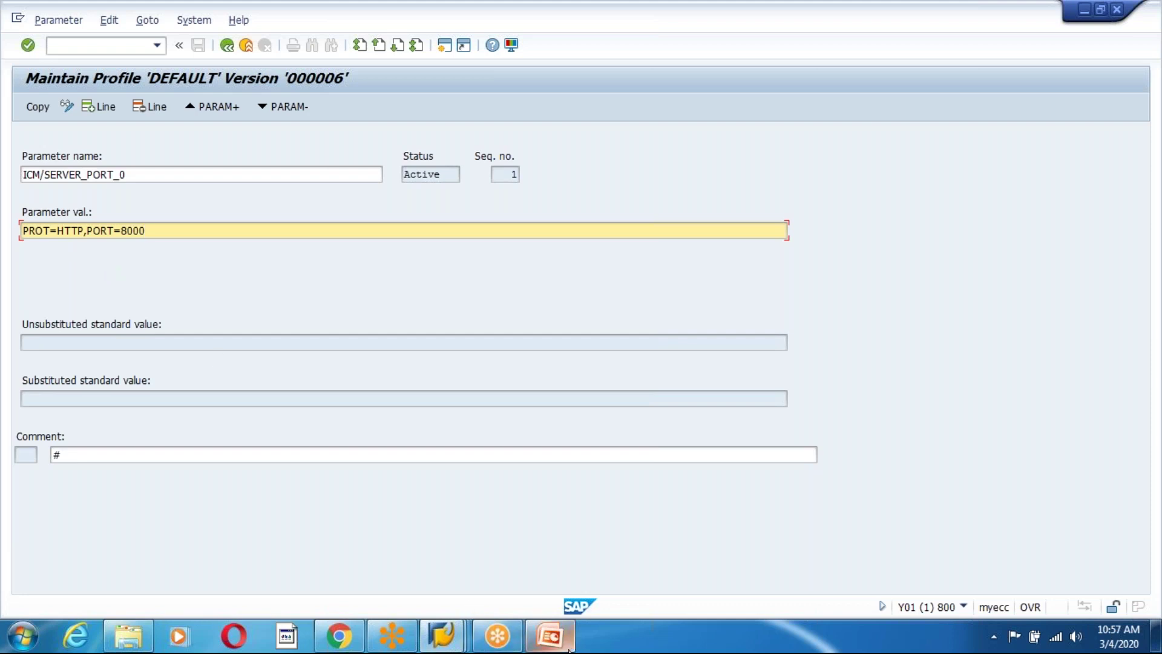
Consult the blog link on the PowerPoint slide about activating HTTP services and return to the SAP parameter screen.
click(550, 636)
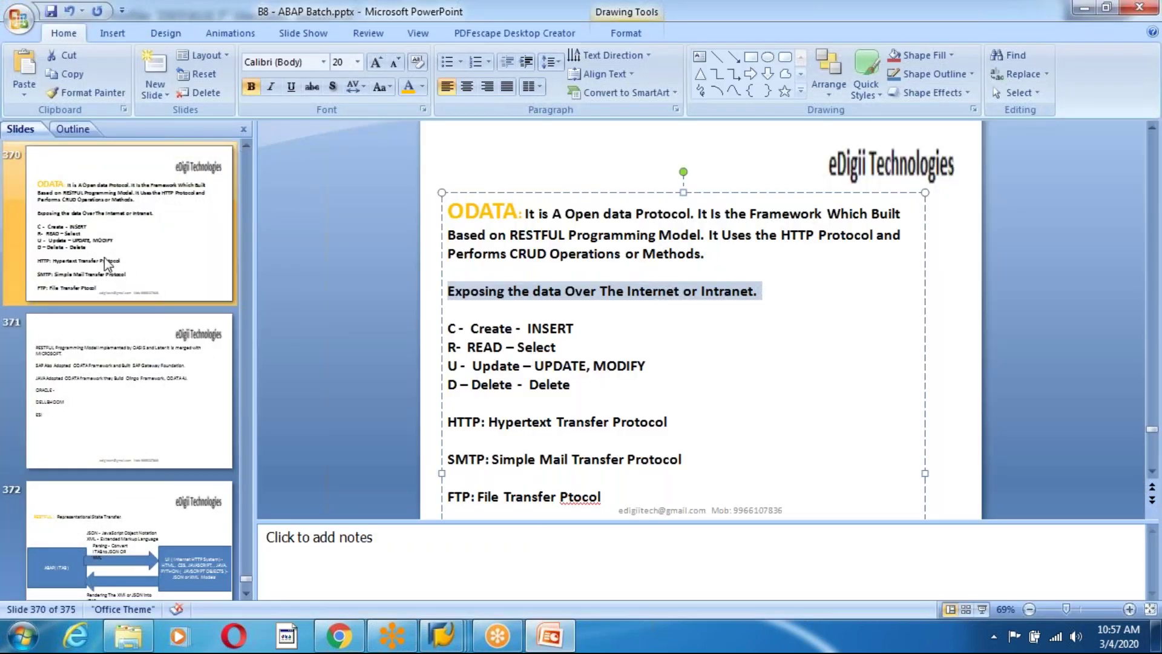
click(112, 363)
scroll(112, 363, down, 3)
click(109, 539)
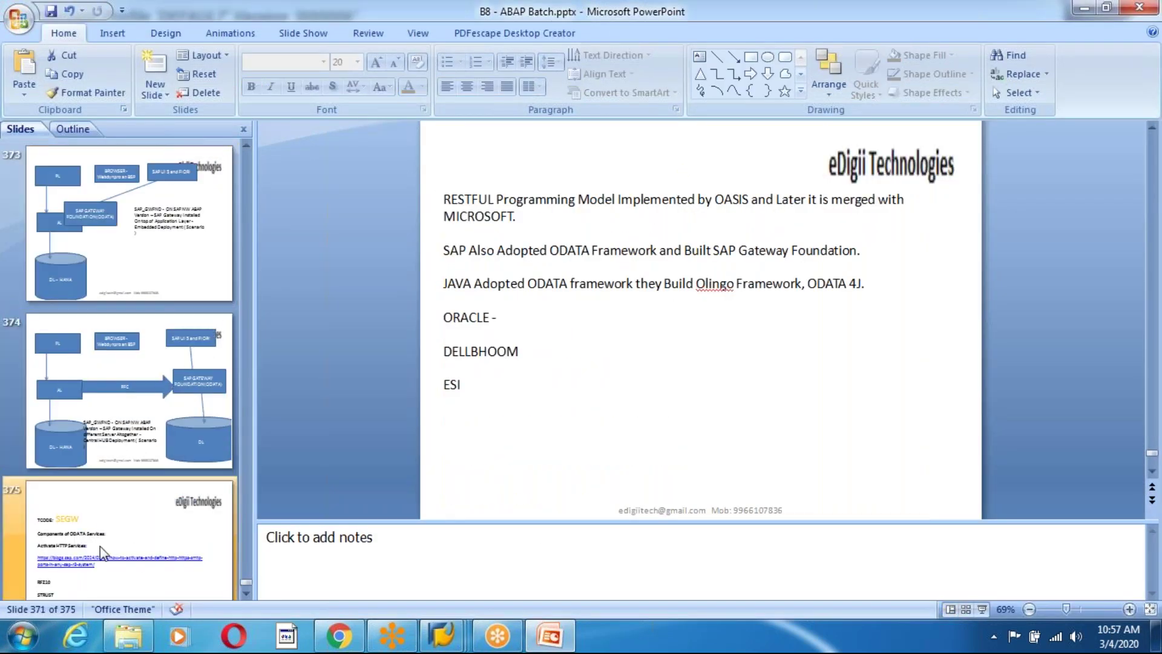
drag(628, 339, 421, 315)
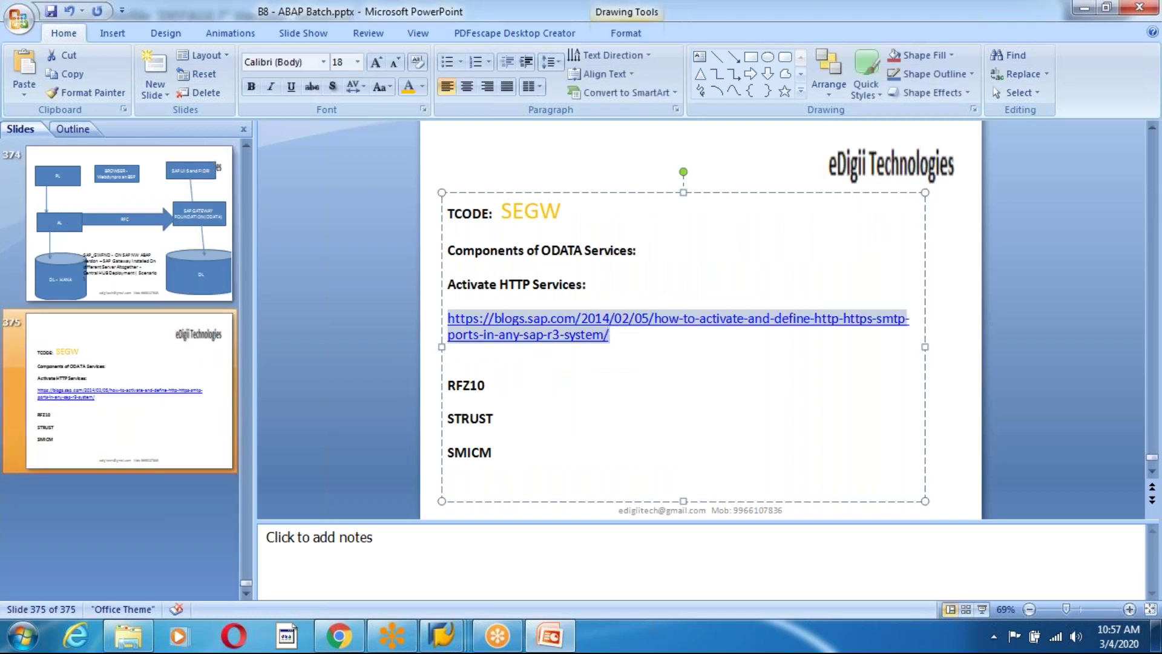
key(alt+Tab)
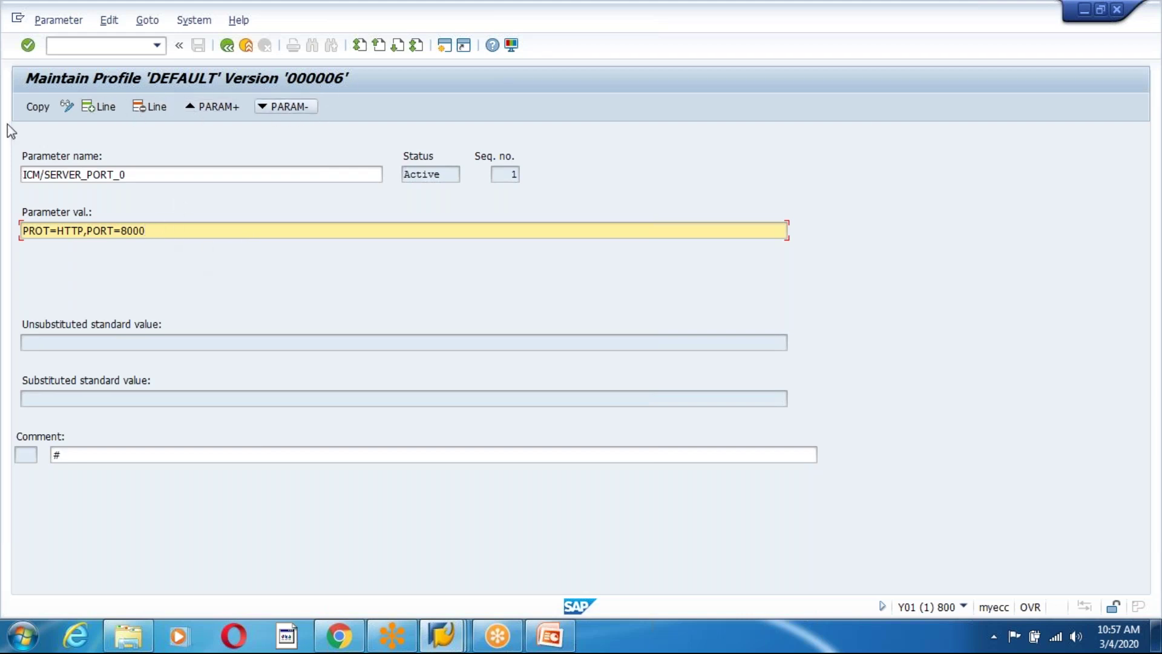
Copy the new parameter into the DEFAULT profile and accept the profile changes on leaving maintenance.
click(38, 108)
click(81, 332)
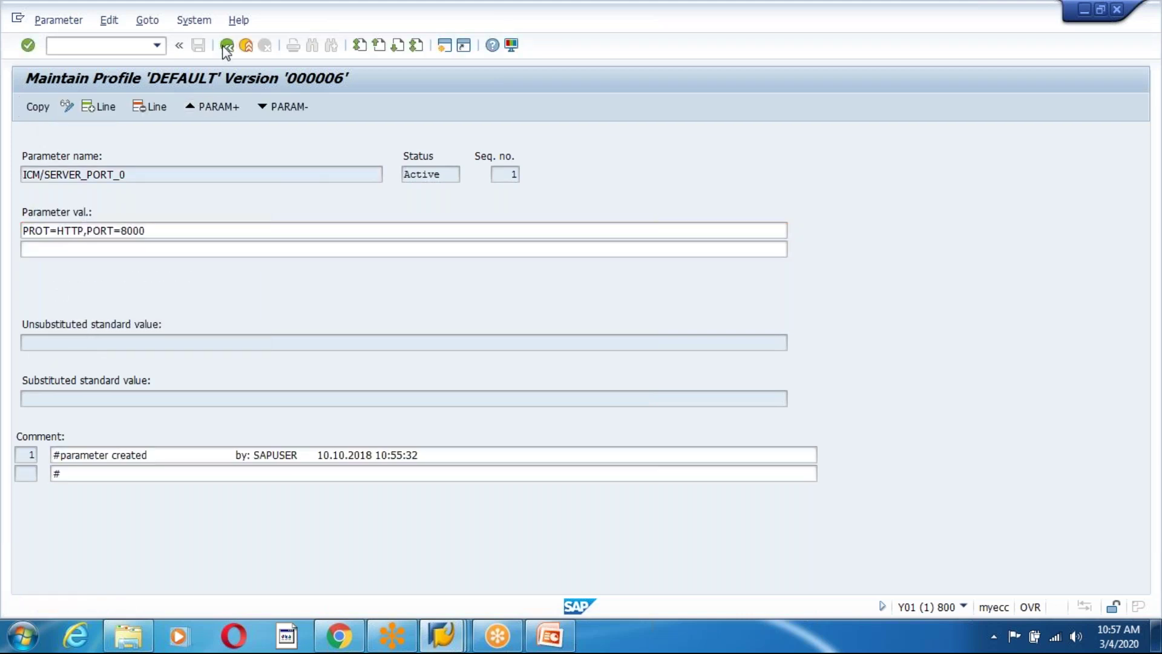
click(225, 48)
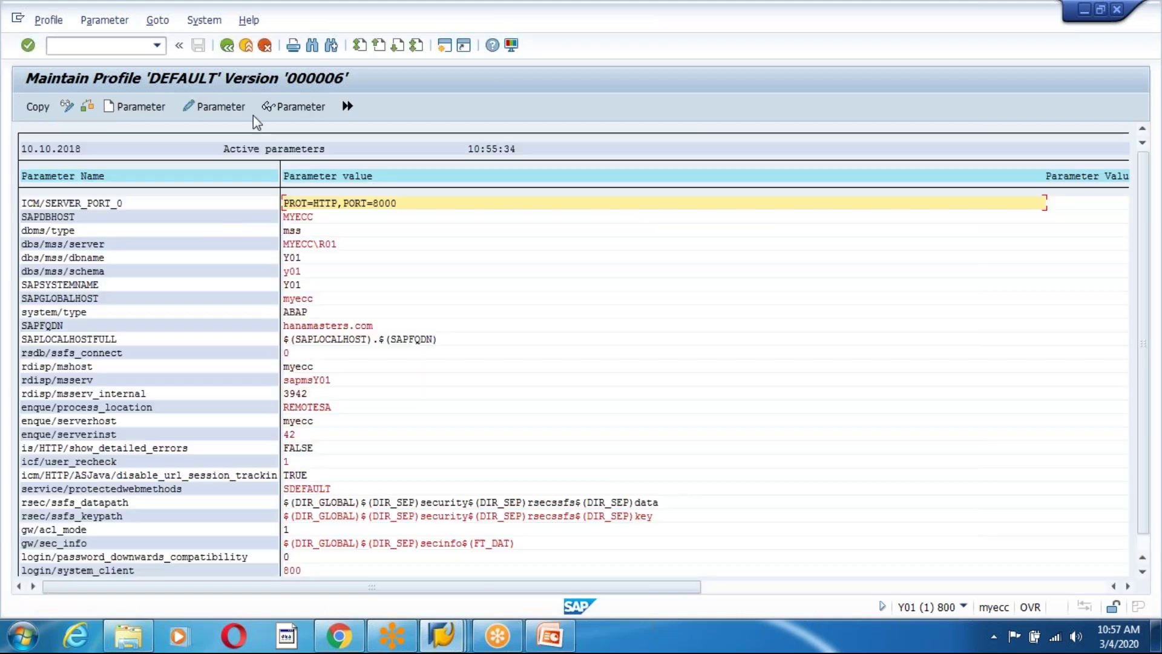
click(227, 46)
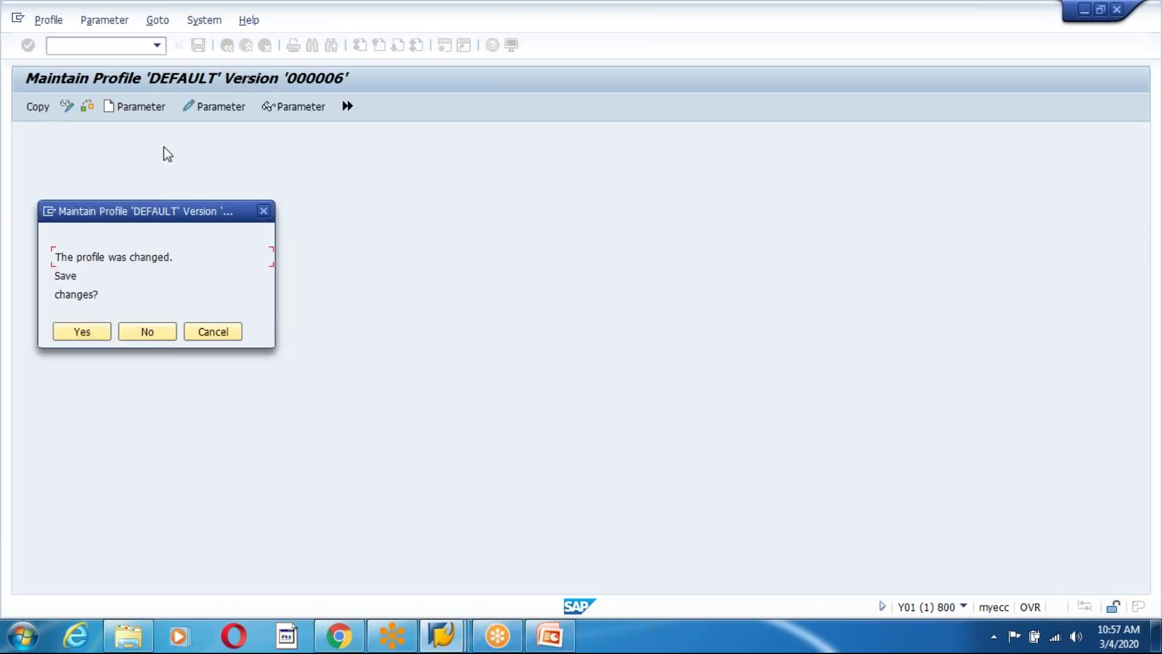
click(77, 337)
Activate the DEFAULT profile, proceeding despite the unsaved state and acknowledging the activation note.
click(48, 20)
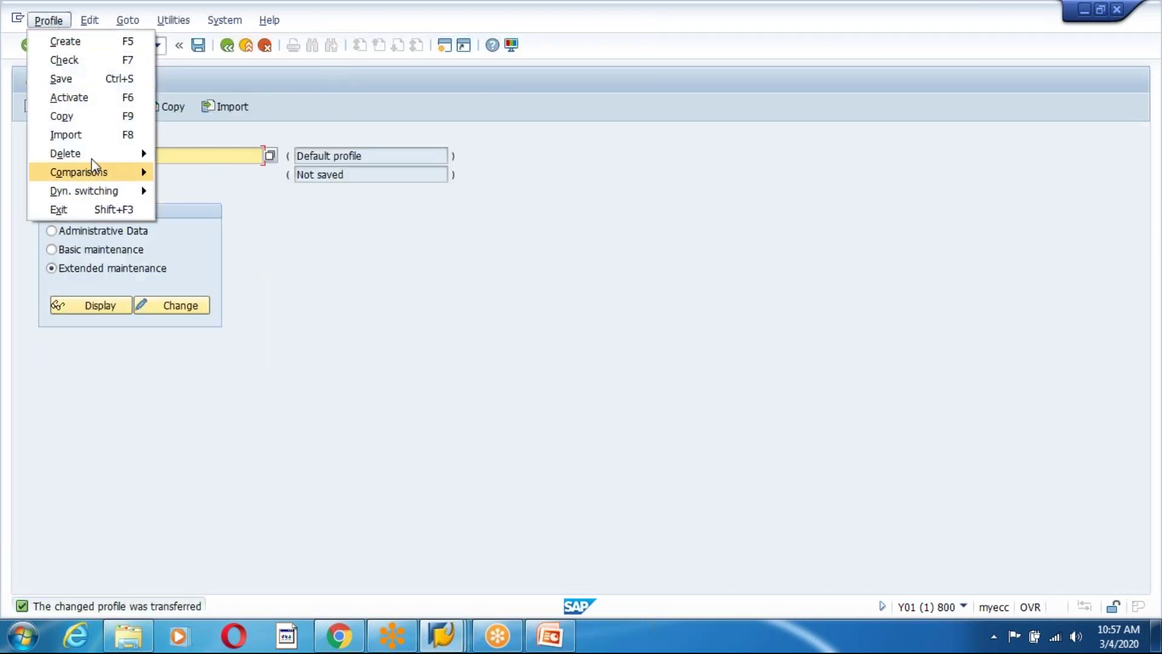
click(91, 98)
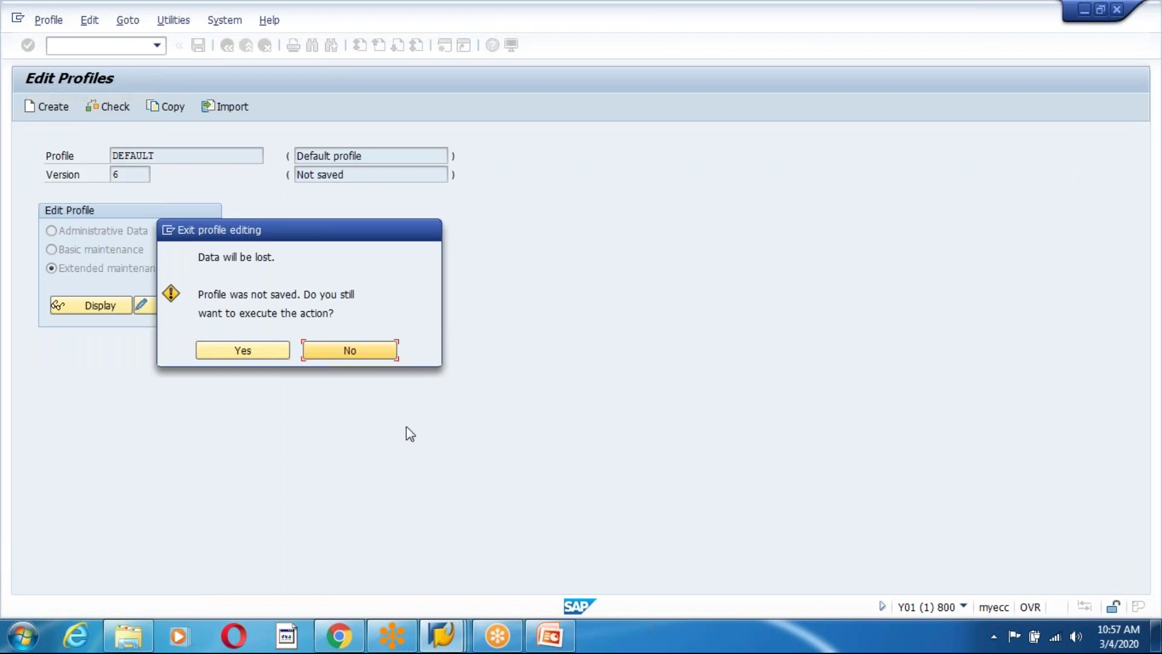
click(244, 351)
click(408, 474)
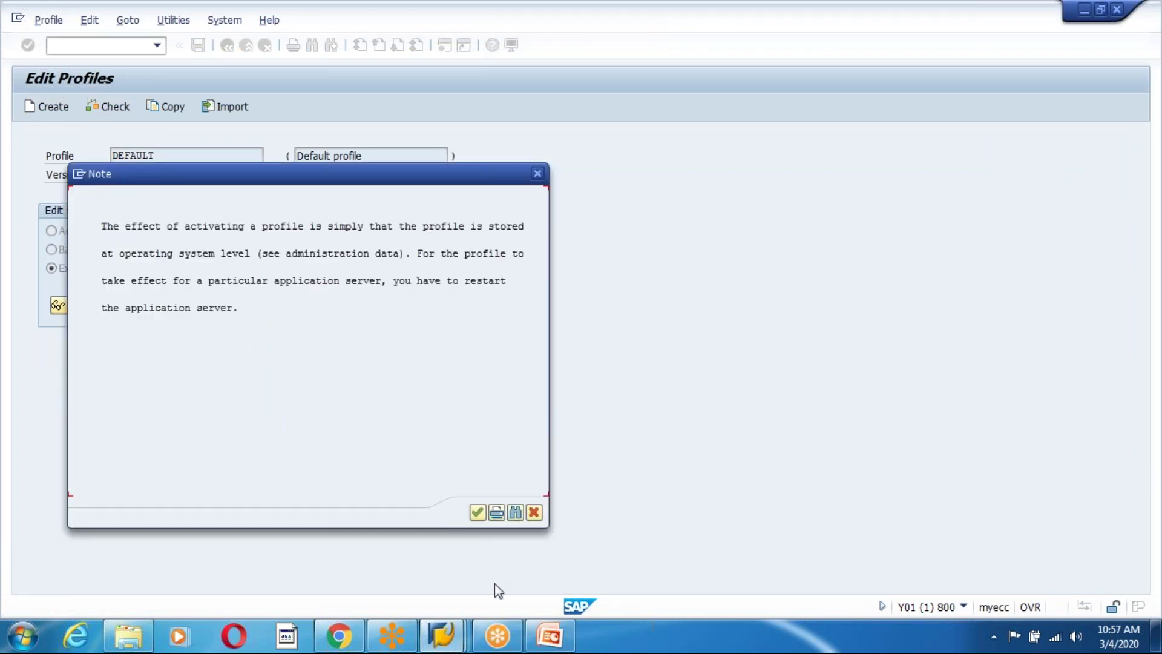
click(477, 513)
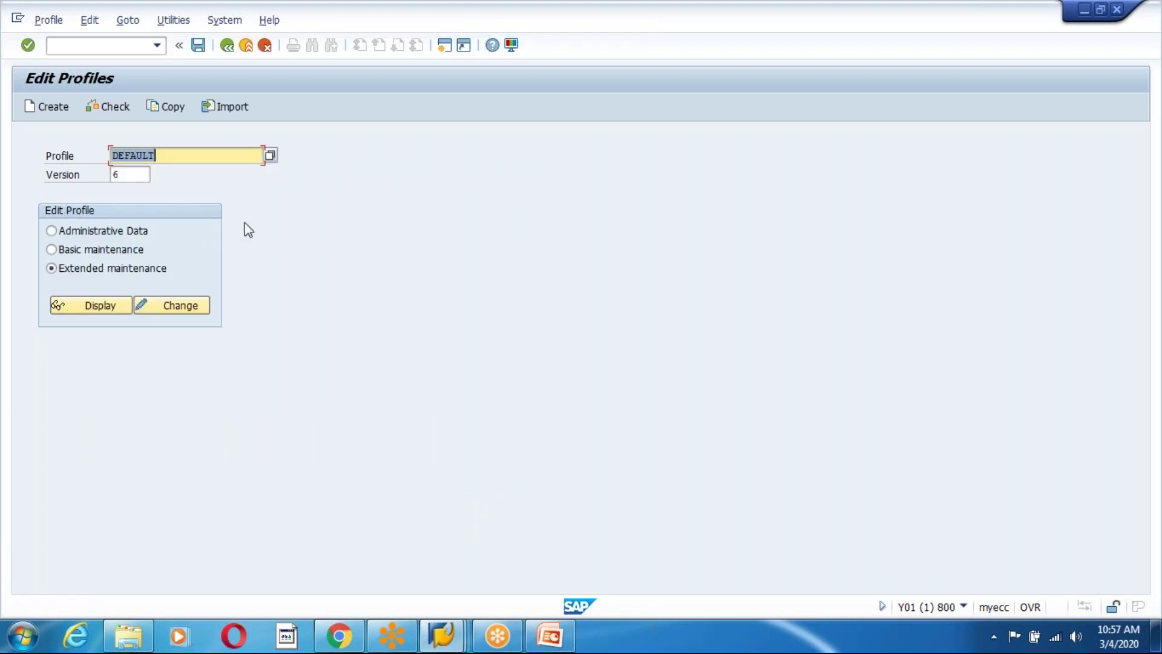
Leave profile editing, open transaction SMICM and display the ICM monitor's active services.
click(227, 46)
click(113, 47)
text(SMICM)
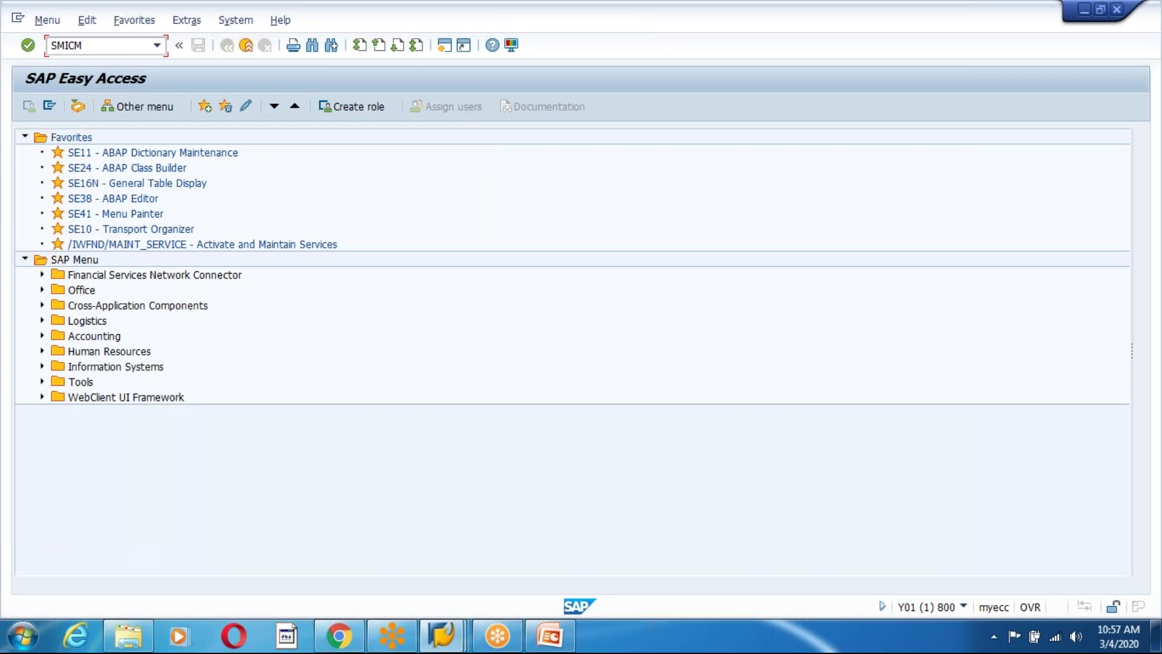
key(Return)
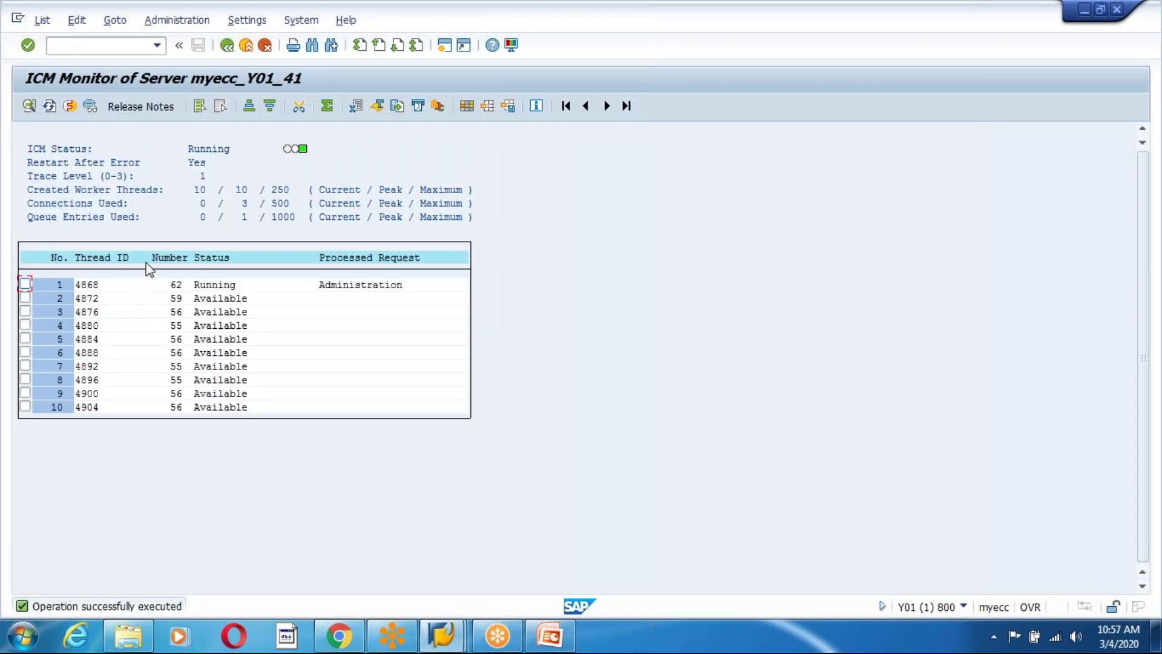
click(115, 21)
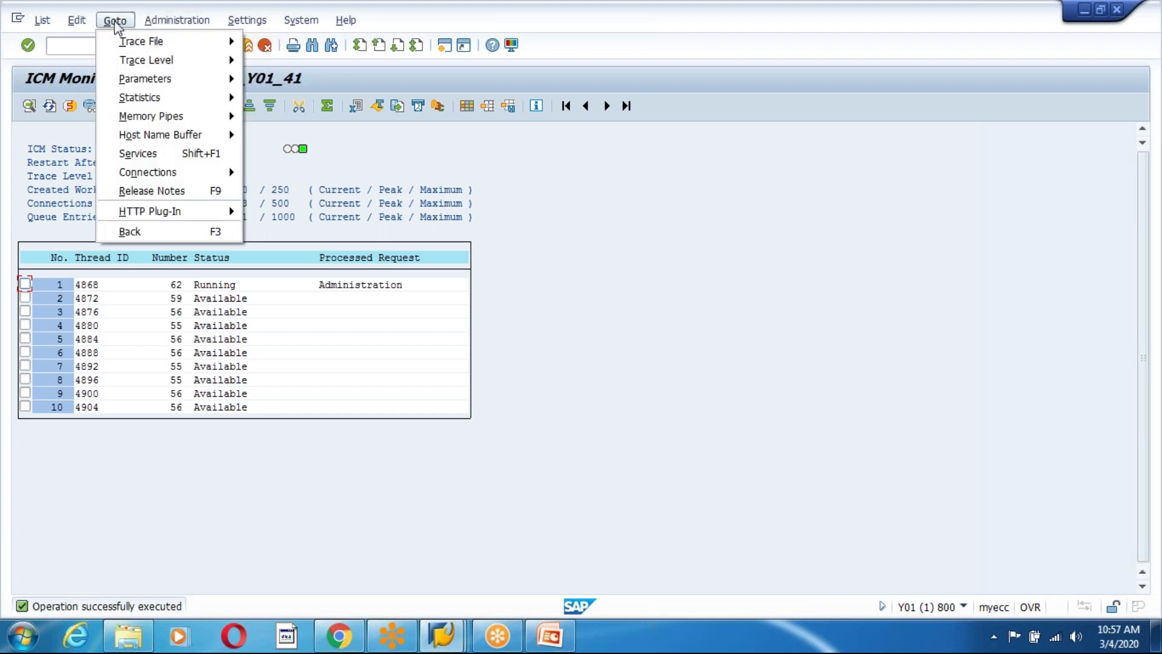
click(146, 154)
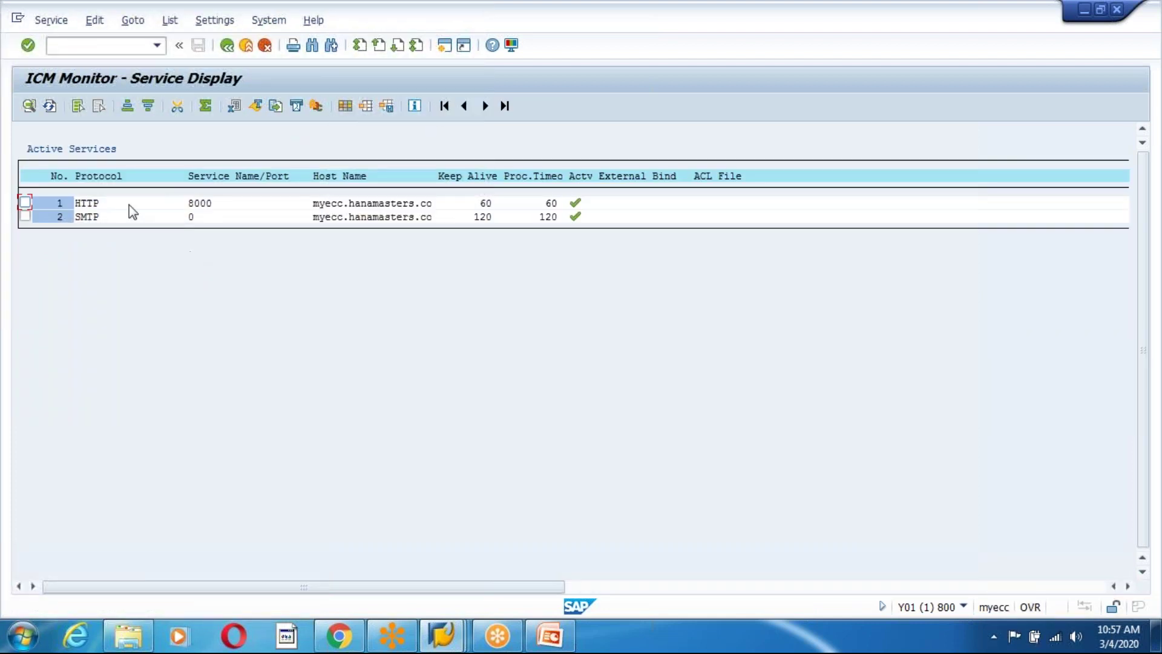
Open the HTTP service for changing and re-enter 8000 as its service port.
click(79, 204)
click(27, 202)
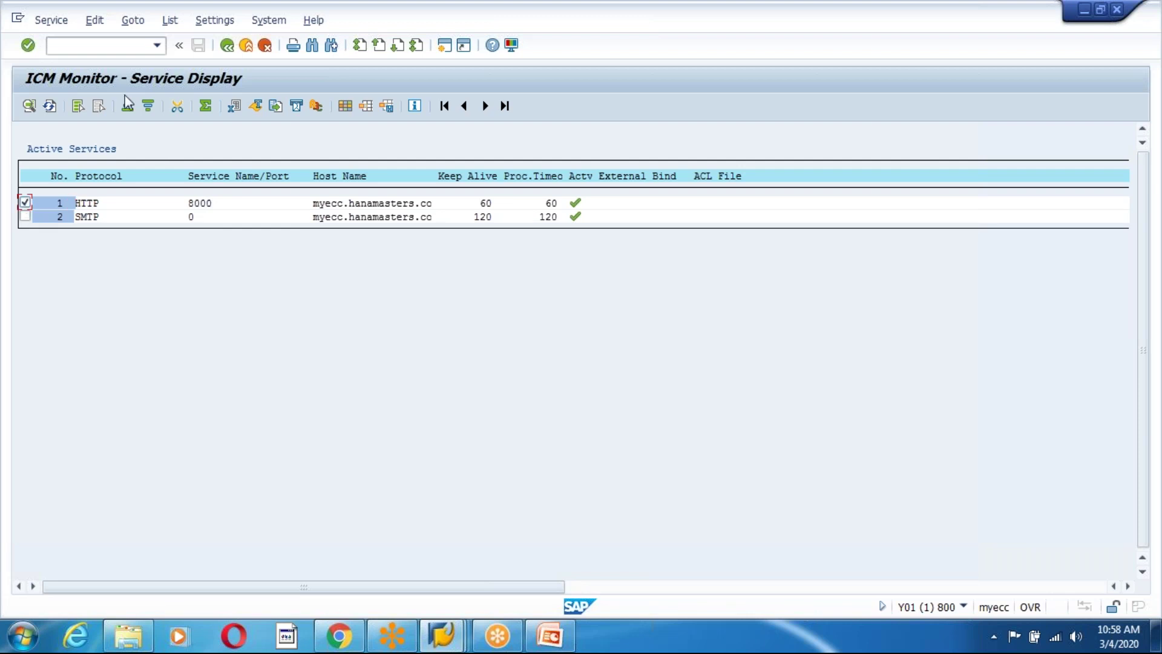
click(51, 20)
click(67, 60)
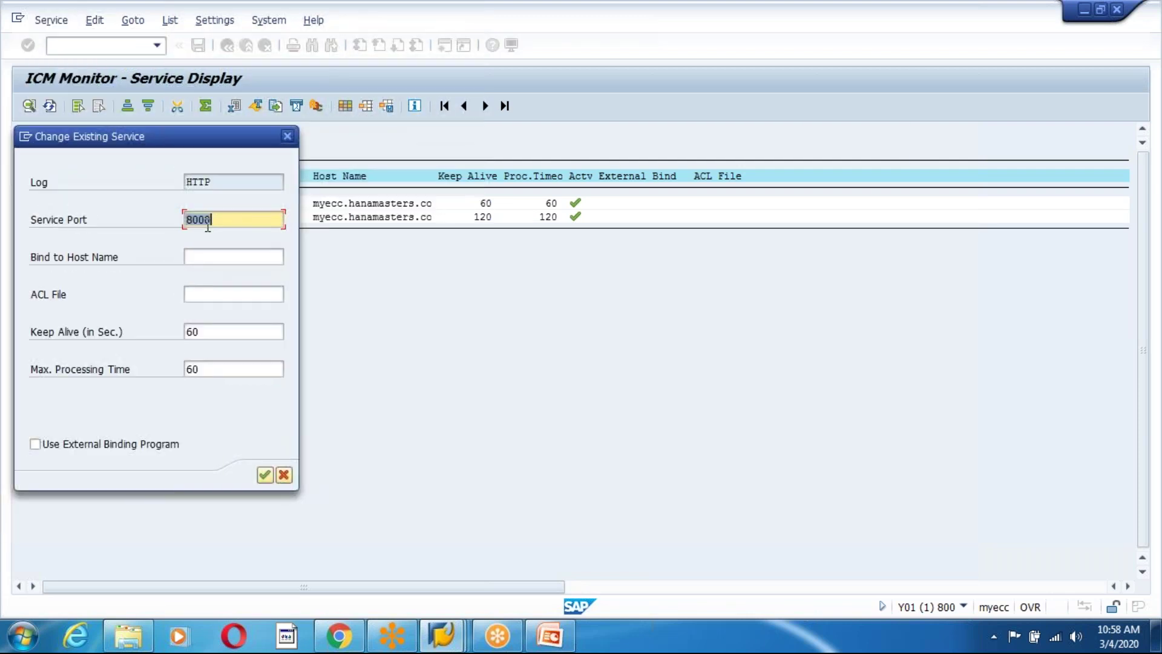
key(BackSpace)
key(BackSpace)
key(BackSpace)
key(BackSpace)
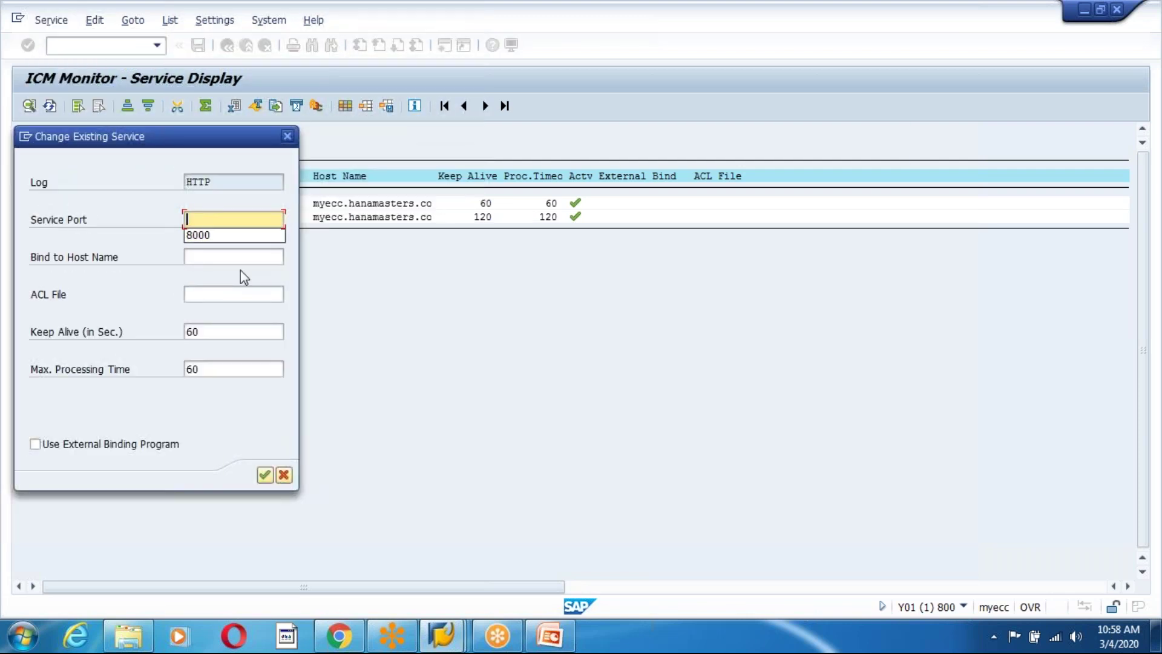
text(0)
key(BackSpace)
text(8000)
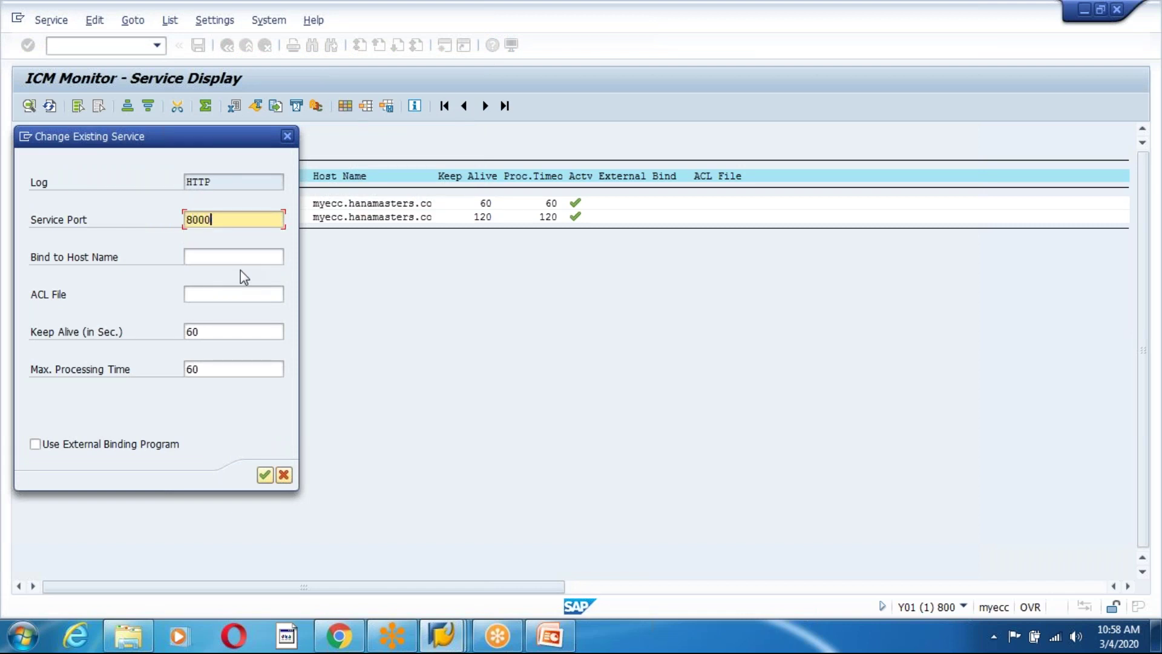
Set the HTTP service's keep-alive time to 300 seconds.
click(191, 332)
click(188, 370)
click(221, 331)
key(BackSpace)
key(BackSpace)
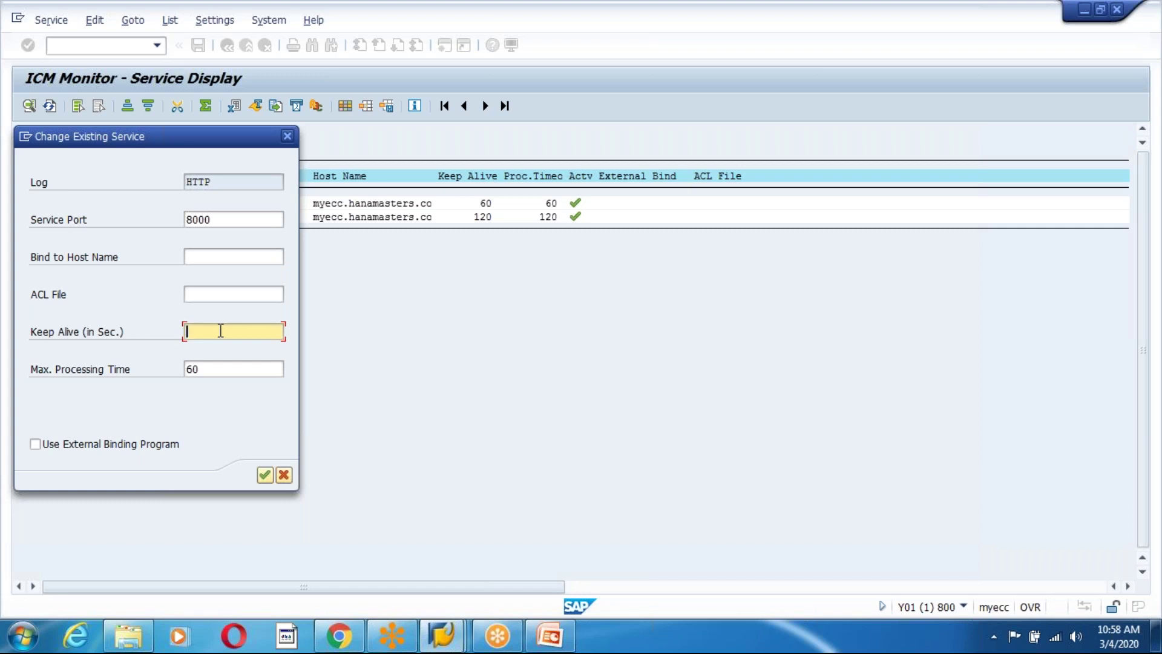
text(300)
Set the HTTP service's maximum processing time to 300, apply the service change and return to SAP Easy Access.
click(221, 364)
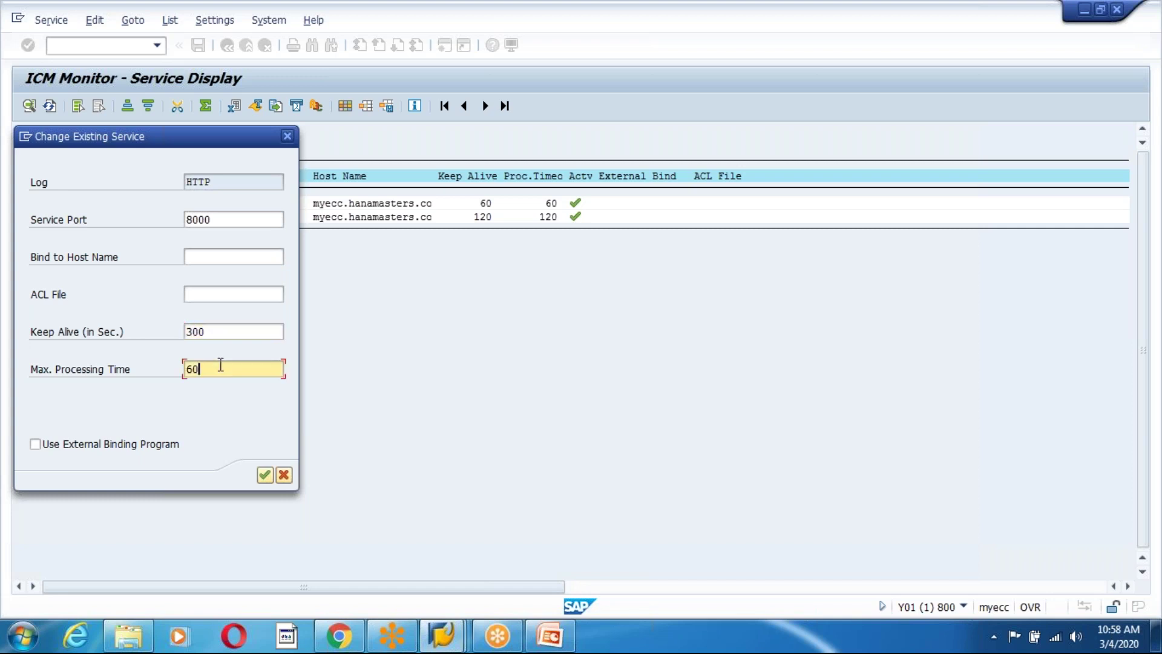
key(BackSpace)
key(BackSpace)
text(300)
click(264, 474)
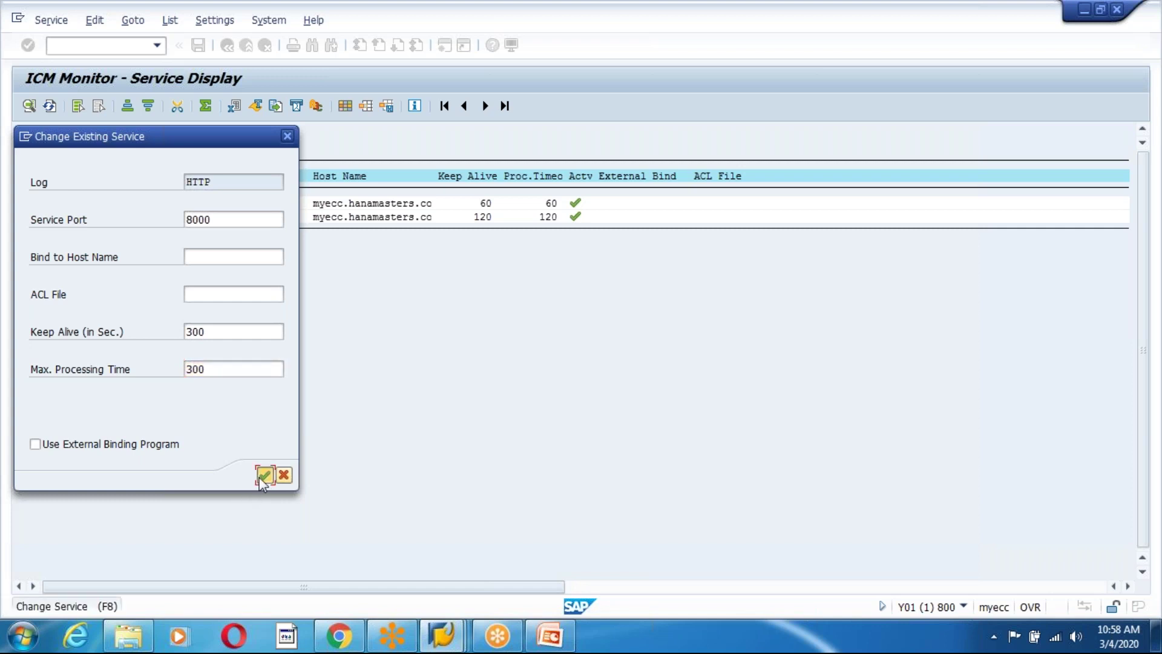
click(408, 428)
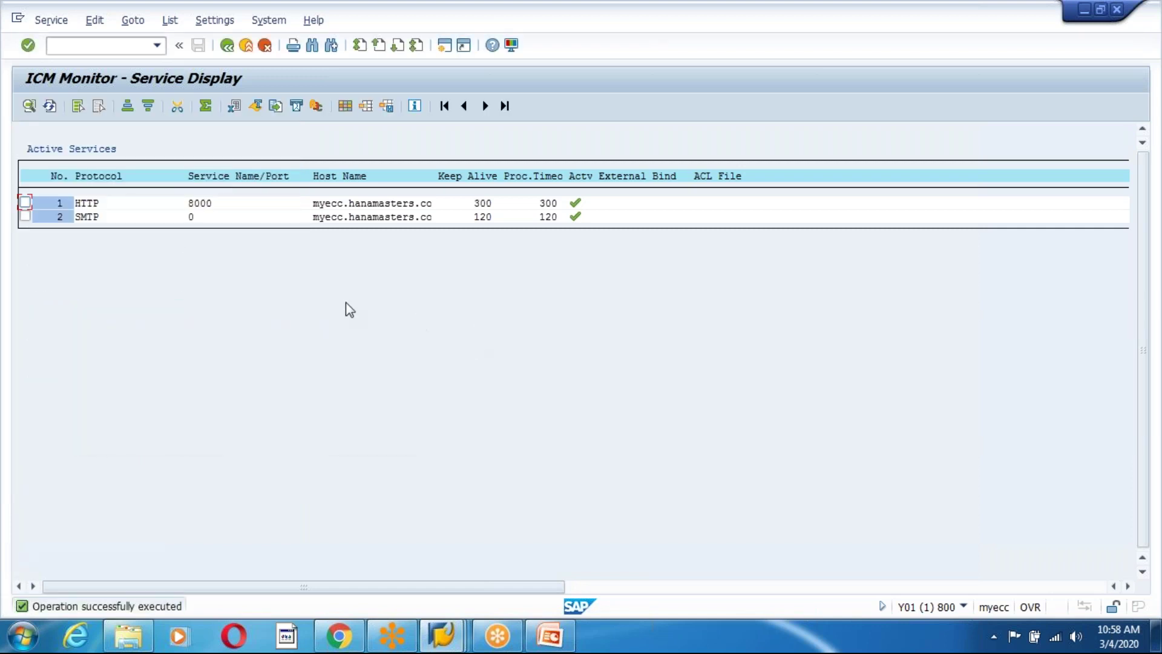
click(227, 46)
click(227, 46)
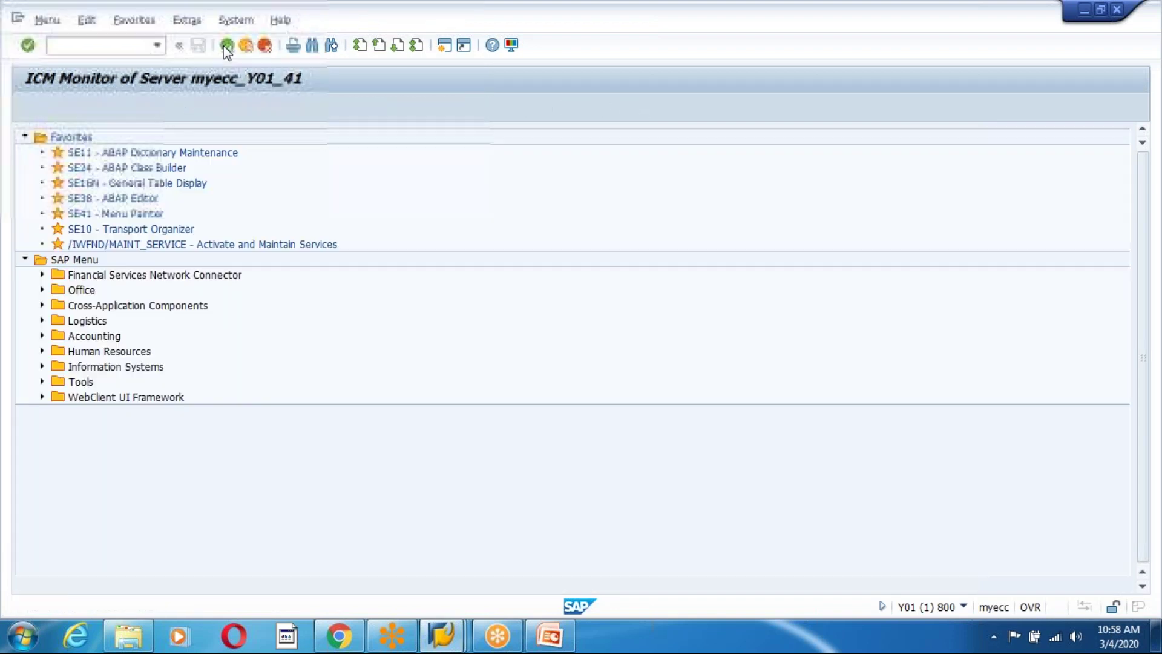
Open transaction STRUST and switch the Trust Manager from display to change mode.
click(84, 44)
text(STRU)
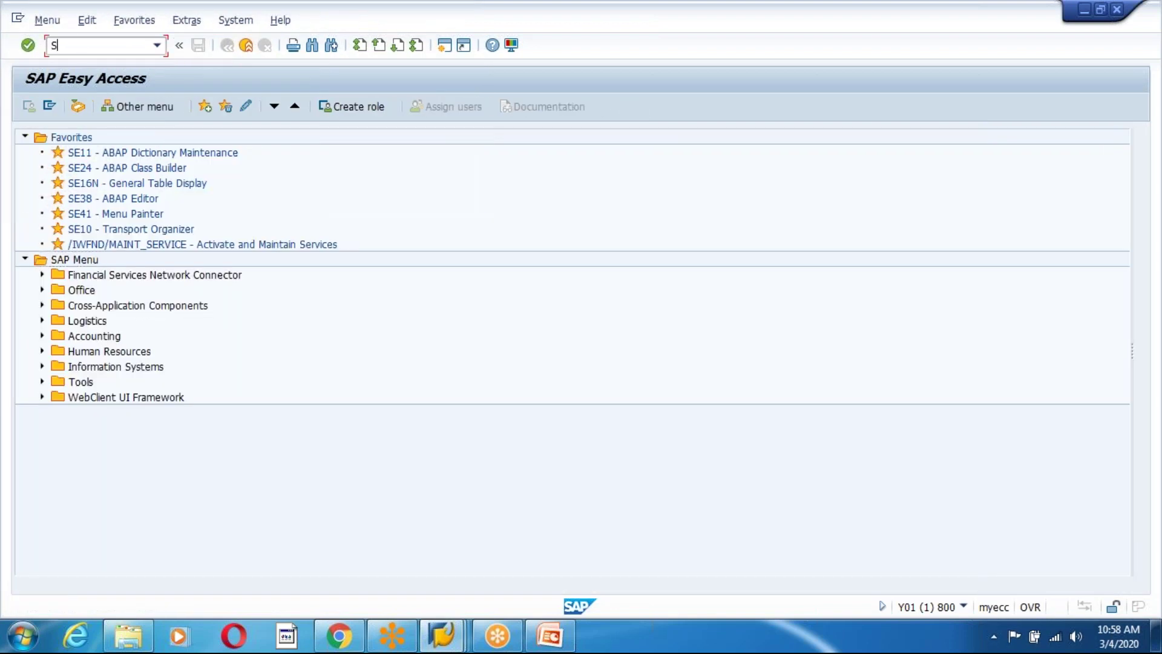
text(ST)
key(Return)
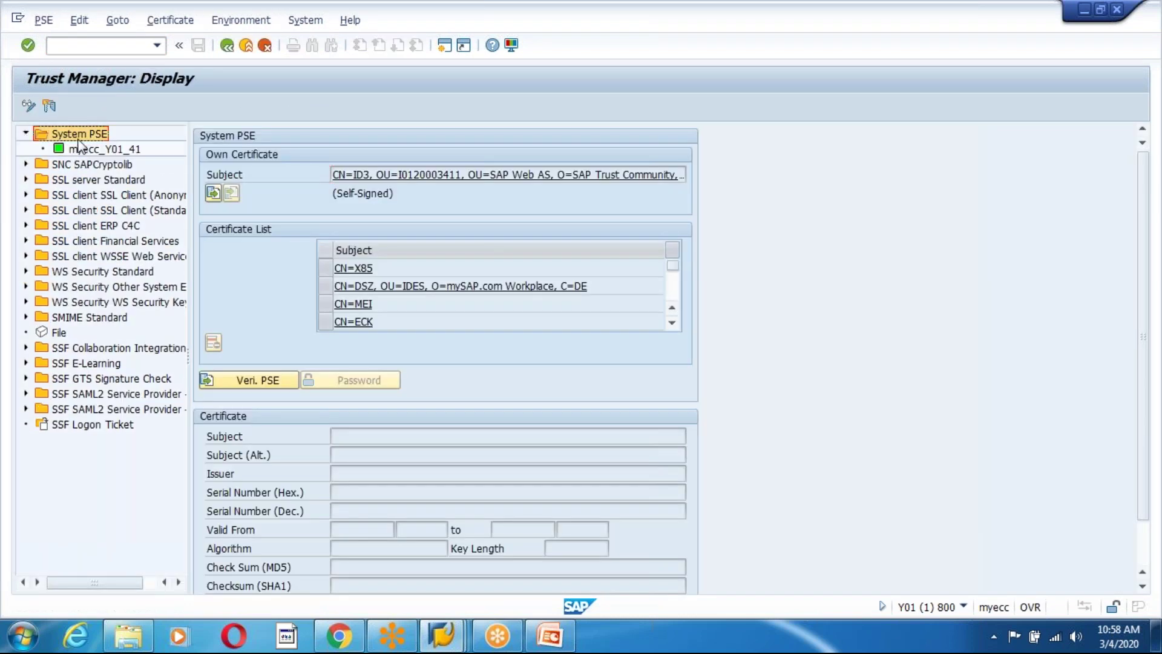
click(27, 105)
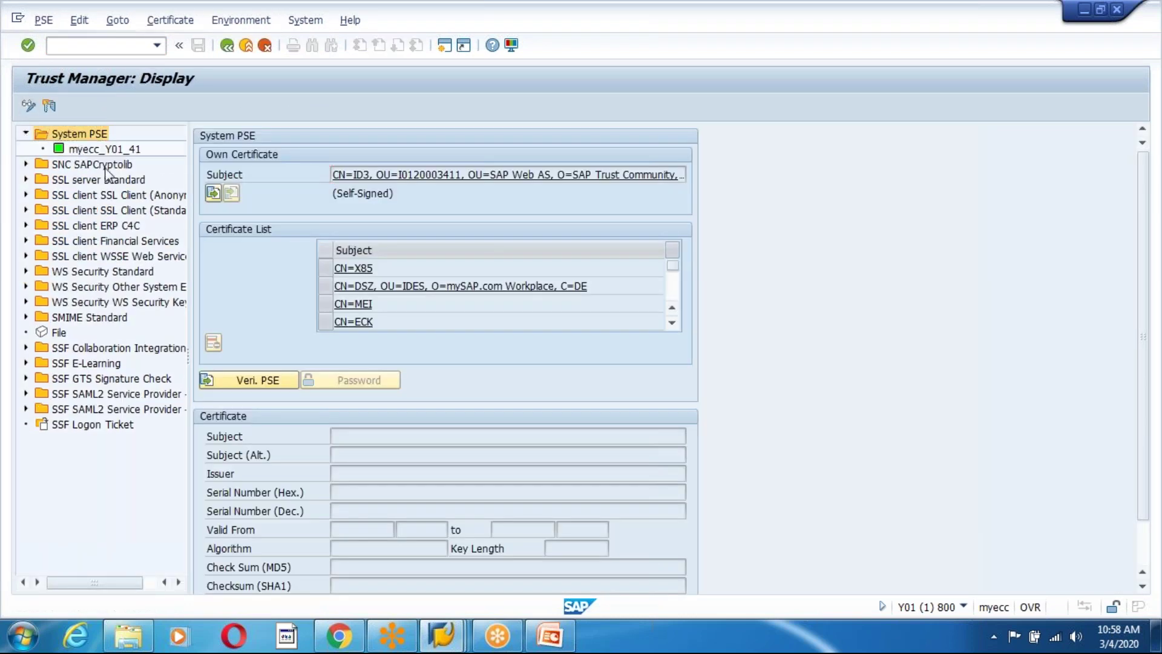
Distribute the System PSE and the SNC SAPCryptolib PSE in the Trust Manager.
right_click(85, 138)
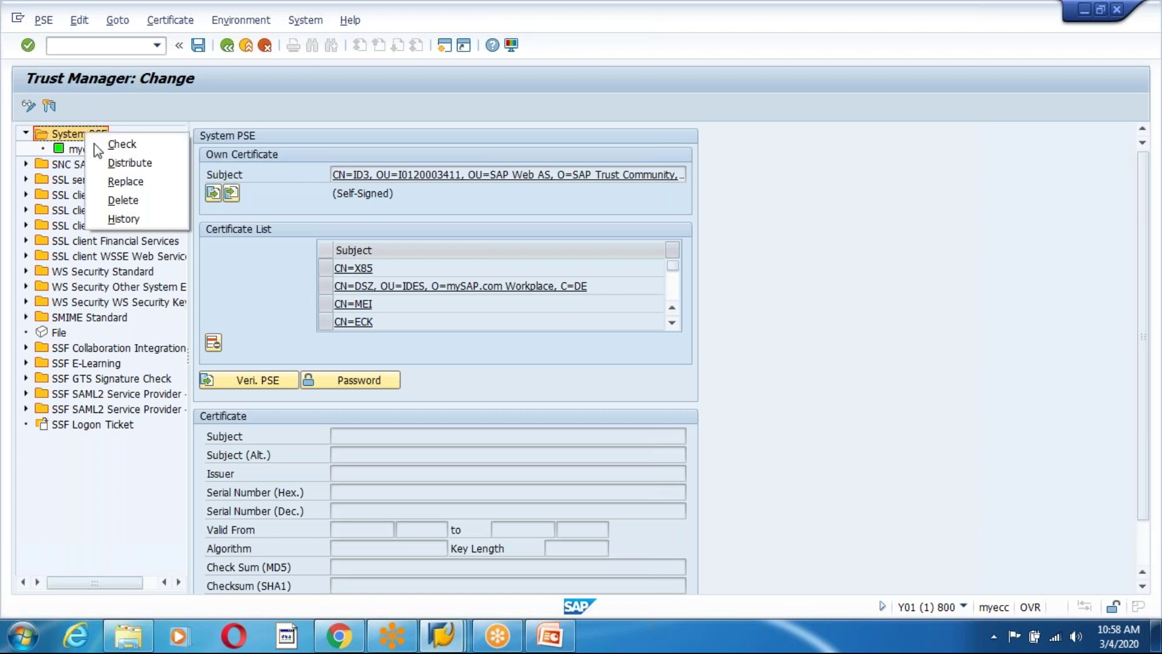
click(125, 164)
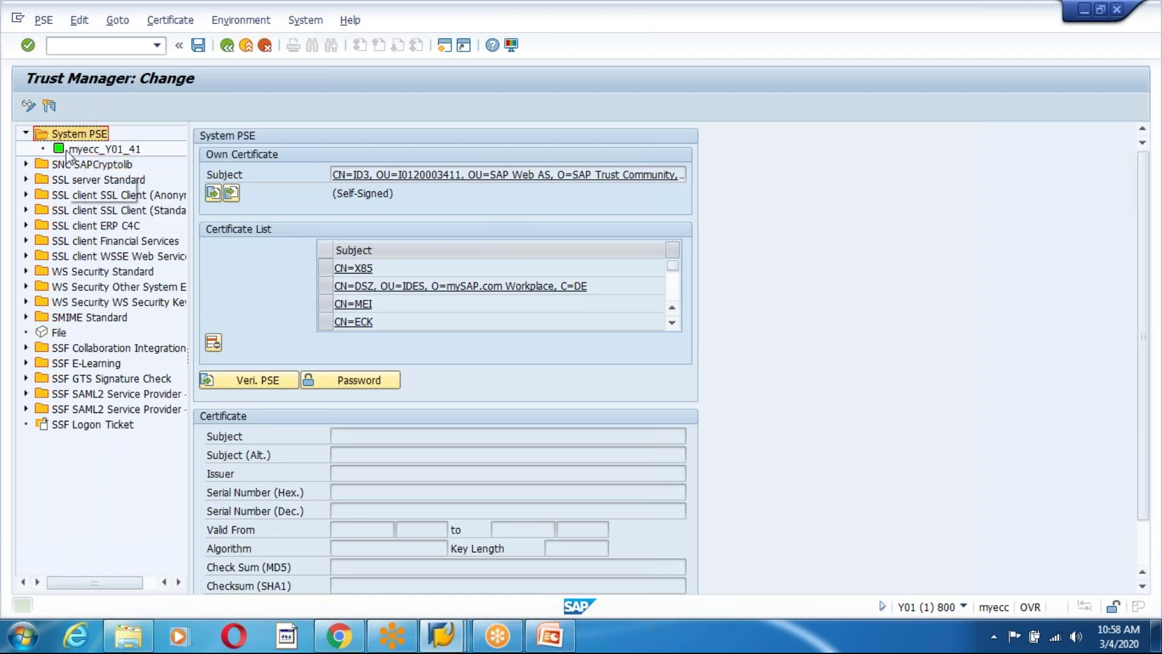
right_click(84, 167)
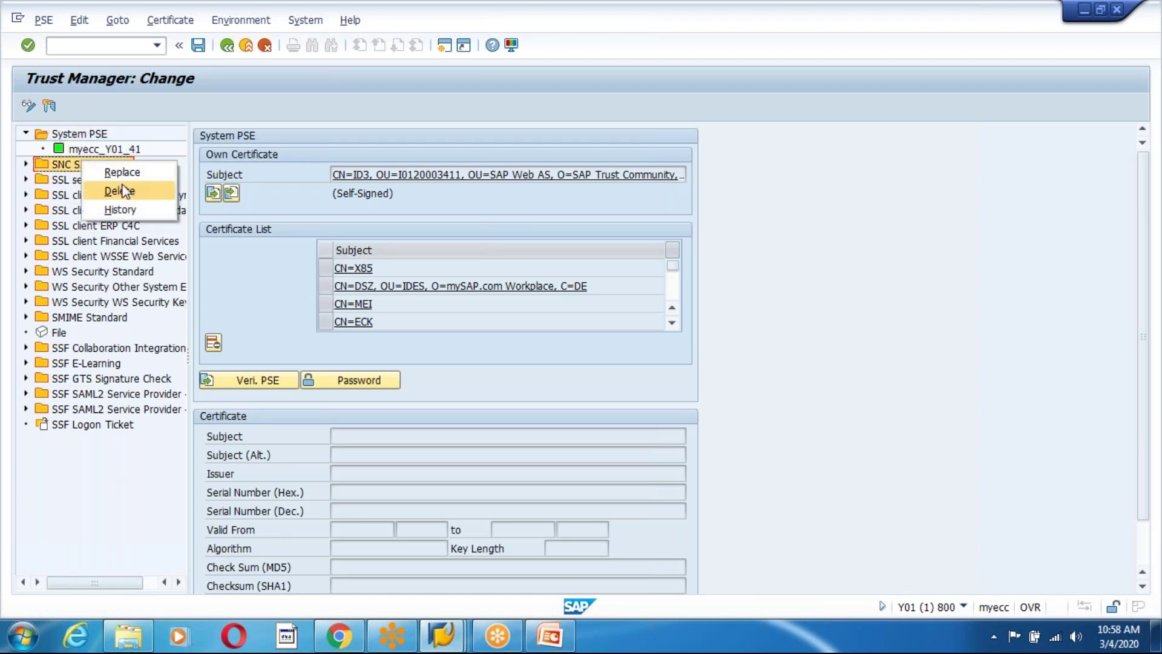
click(25, 164)
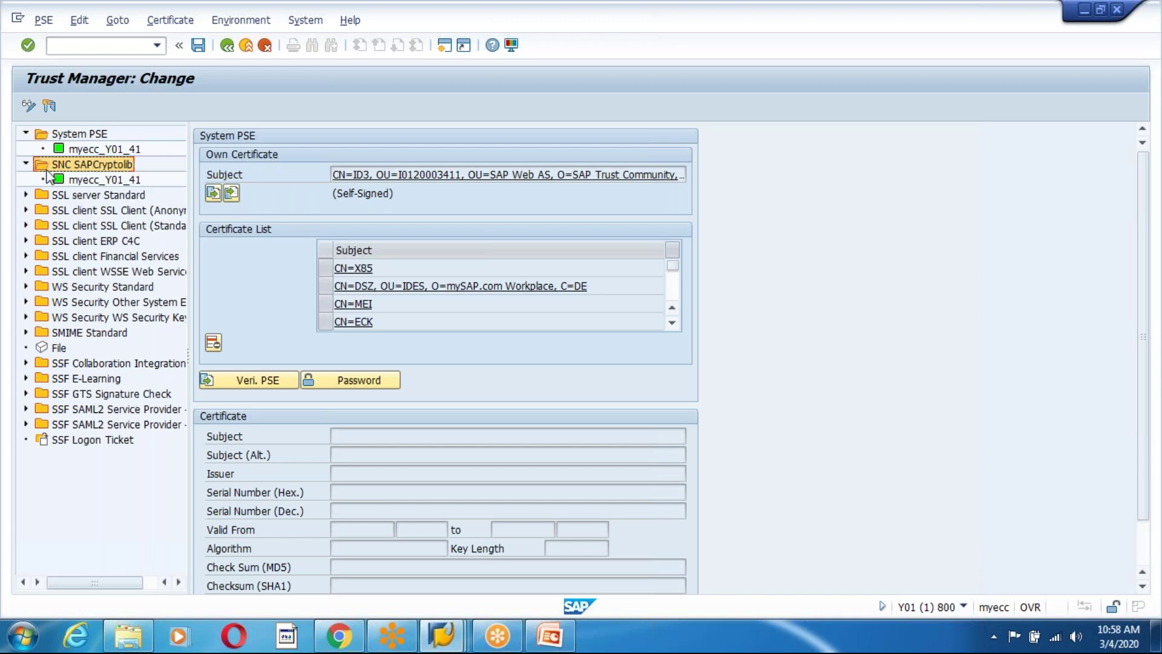
right_click(89, 172)
click(127, 196)
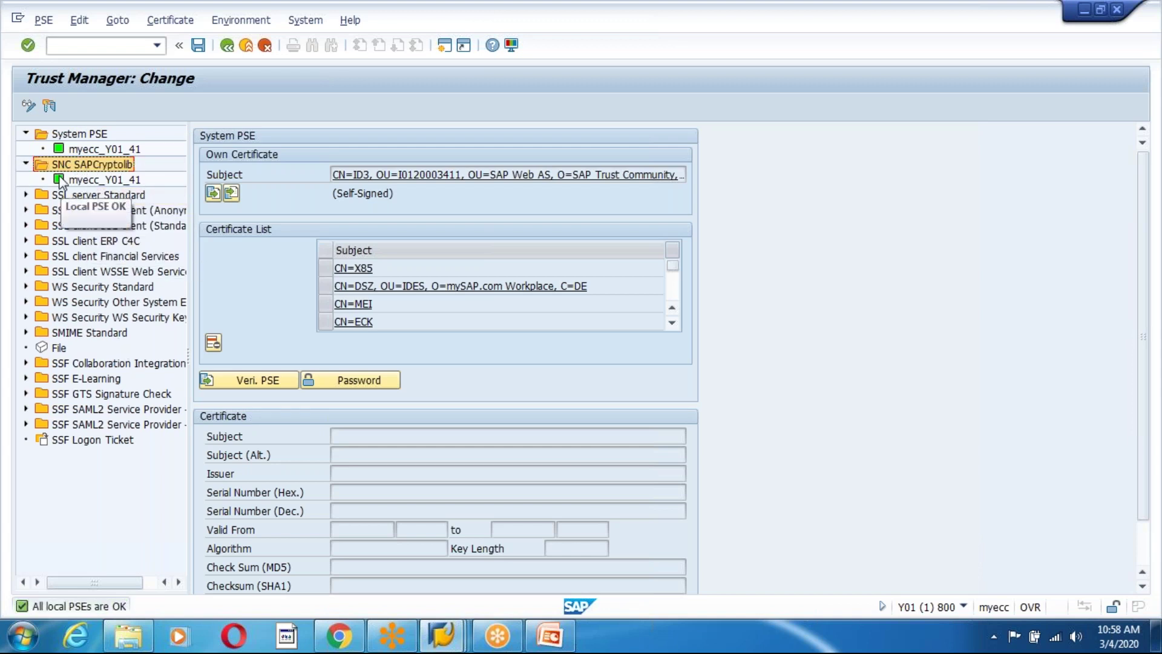
Expand the SSL server Standard, SSL client Anonymous and SSL client Standard folders to examine their PSE status.
click(25, 195)
click(25, 225)
click(25, 256)
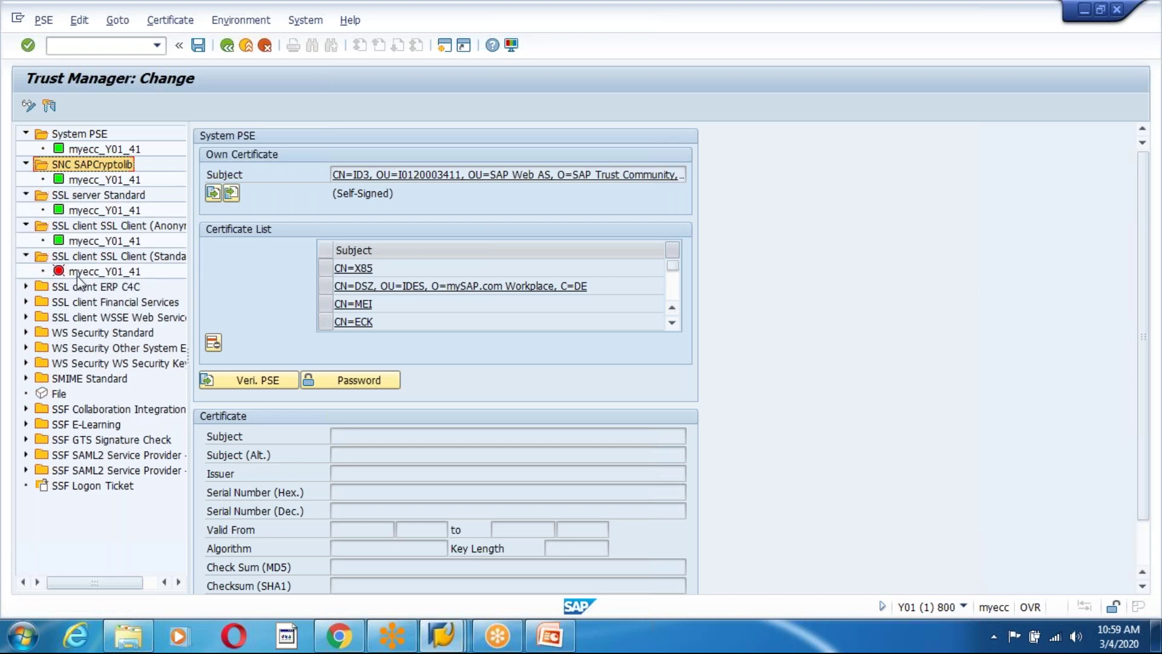
Try to distribute the SSL client Standard PSE, save the Trust Manager settings and return to SAP Easy Access.
click(103, 271)
right_click(99, 255)
click(138, 287)
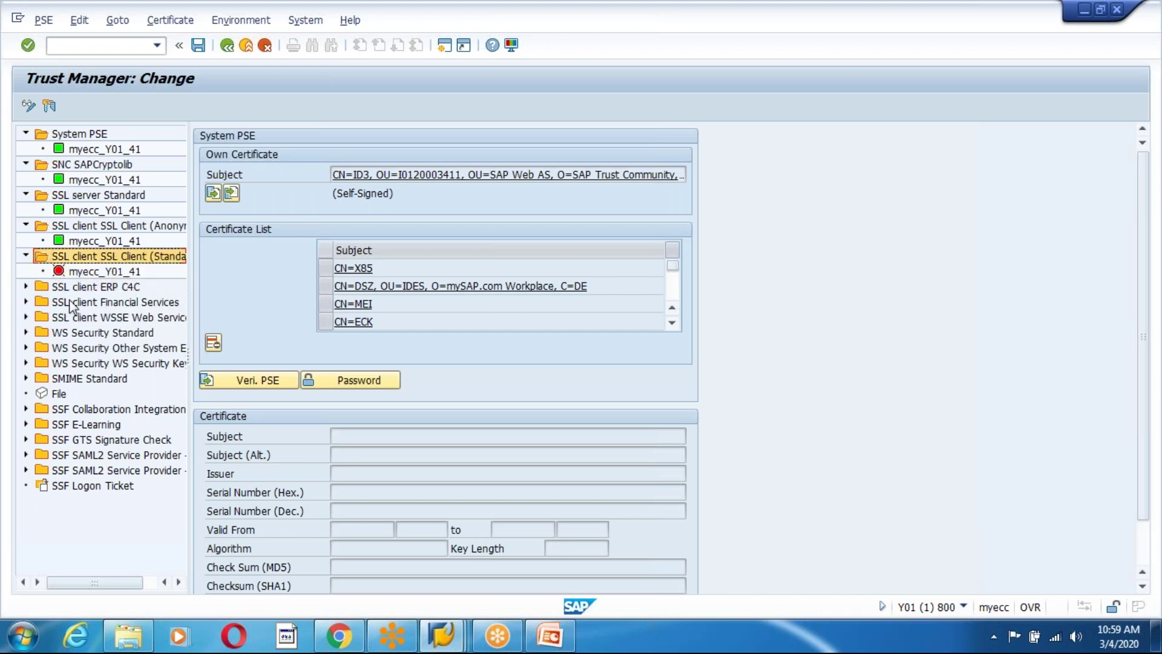
click(198, 45)
click(227, 47)
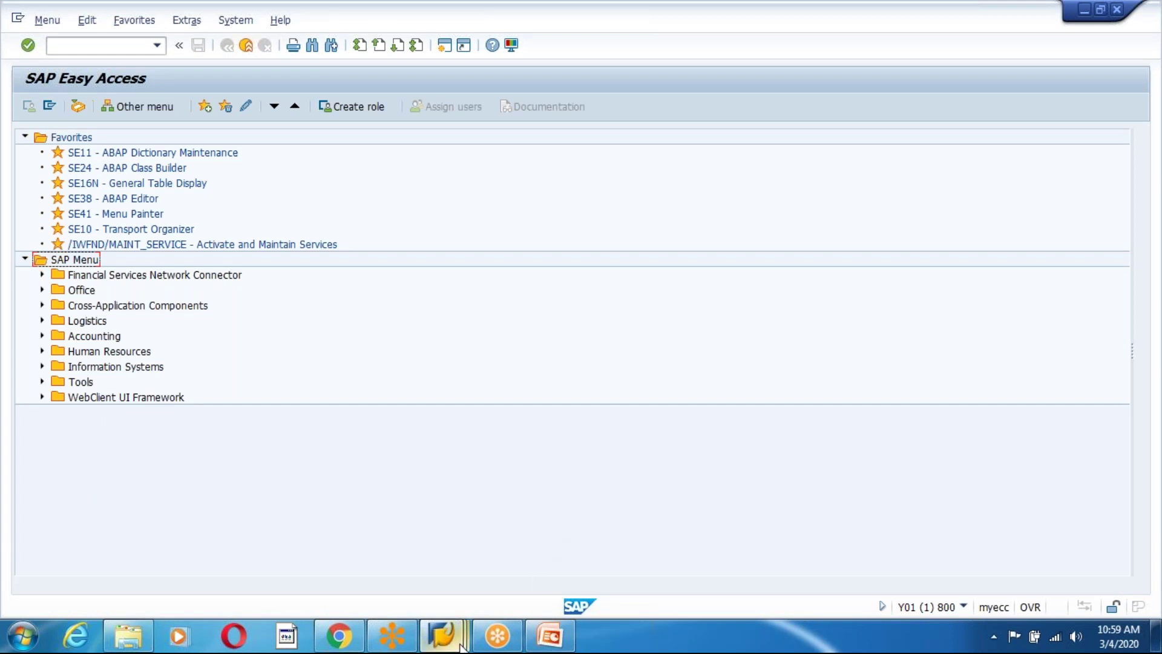
Bring the other SAP Easy Access session, Y01 (3), to the front and activate its transaction field.
mouse_move(442, 636)
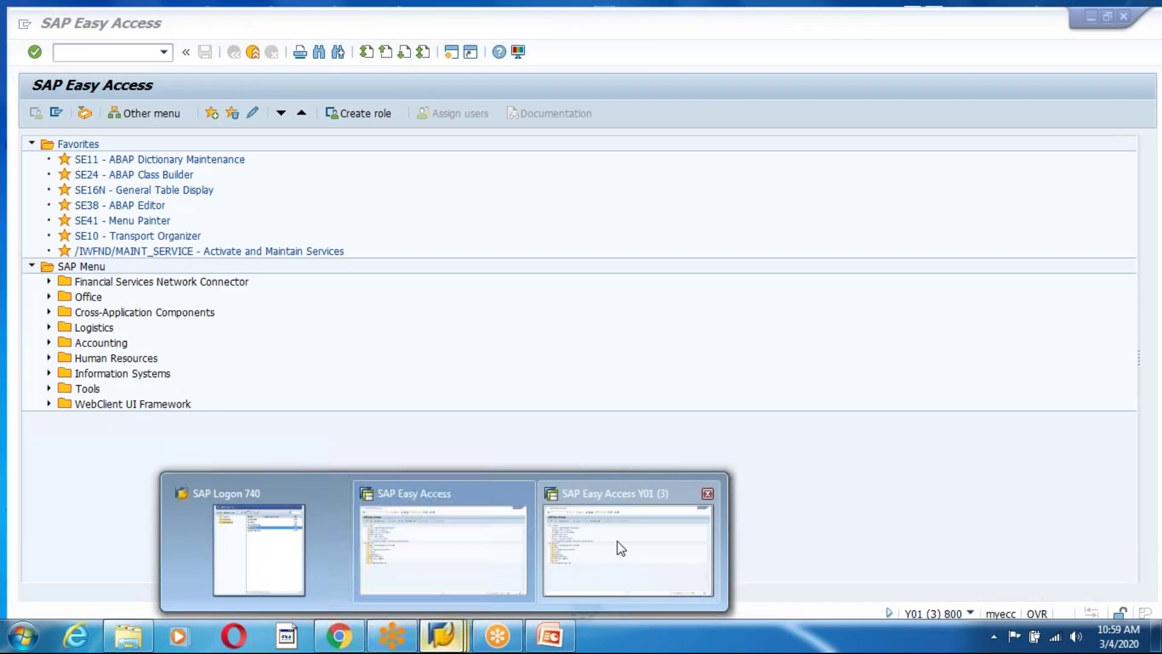
click(615, 545)
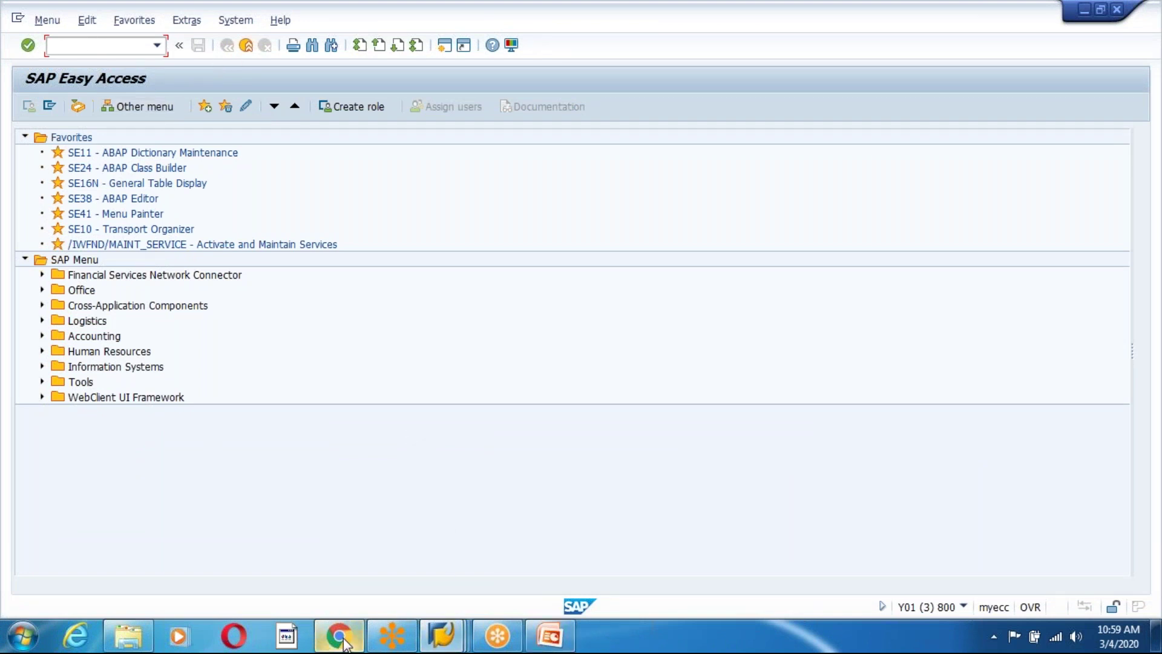
click(449, 364)
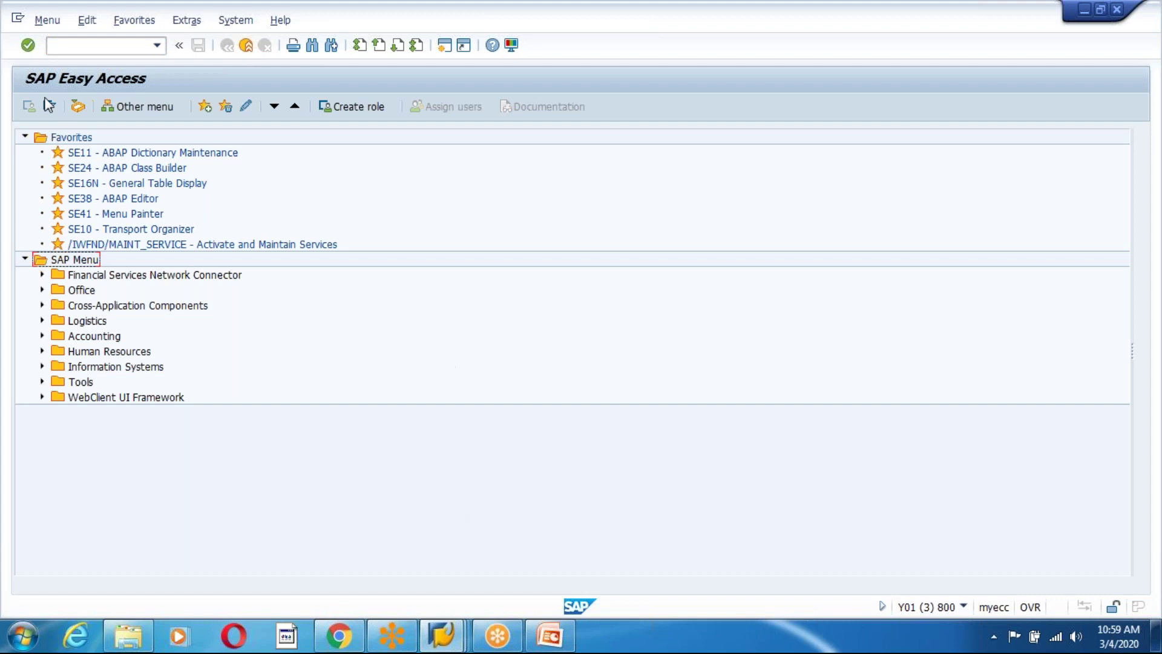
click(91, 43)
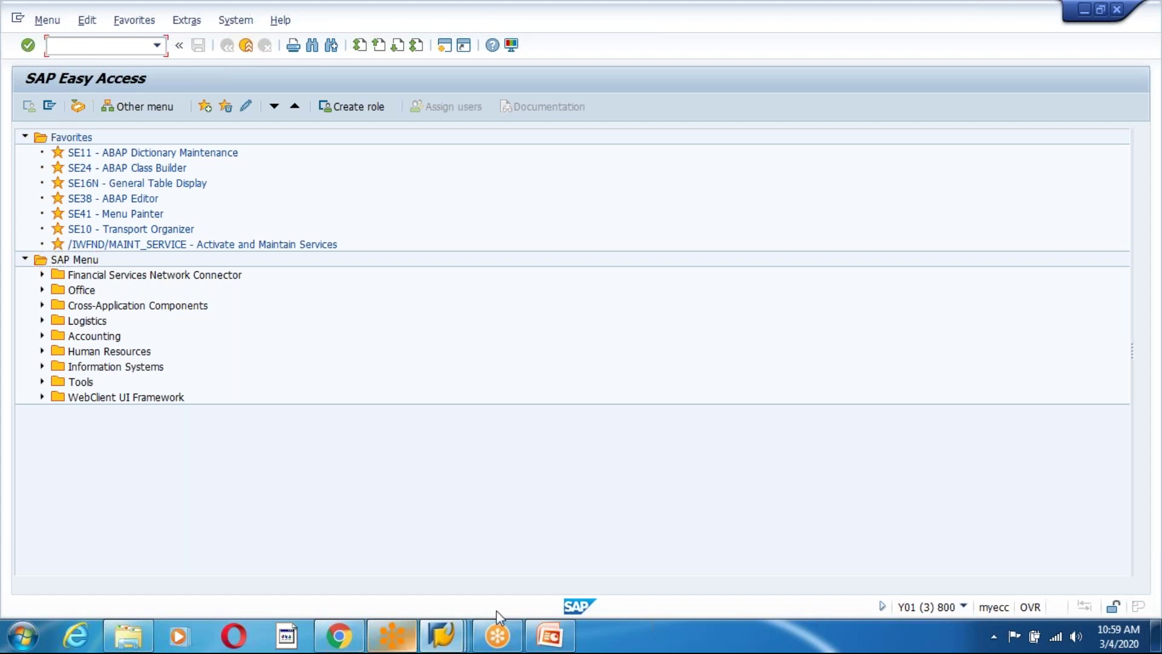
Switch to the PowerPoint presentation B8 - ABAP Batch.pptx and add a new blank slide after slide 375.
click(549, 636)
click(162, 440)
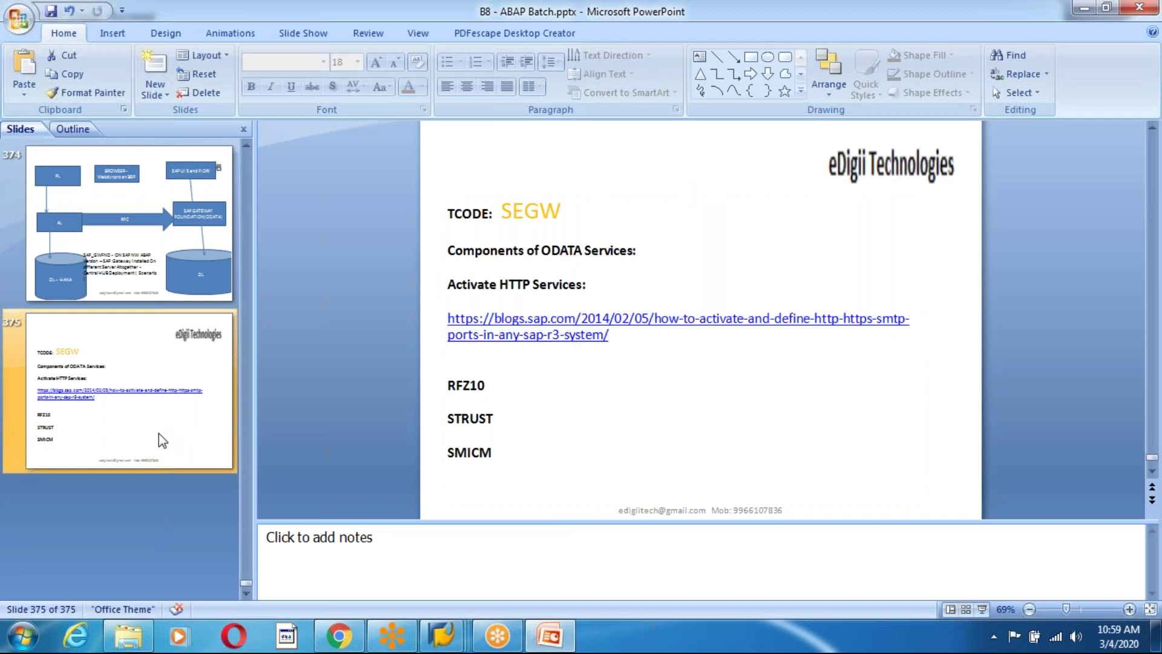
right_click(159, 445)
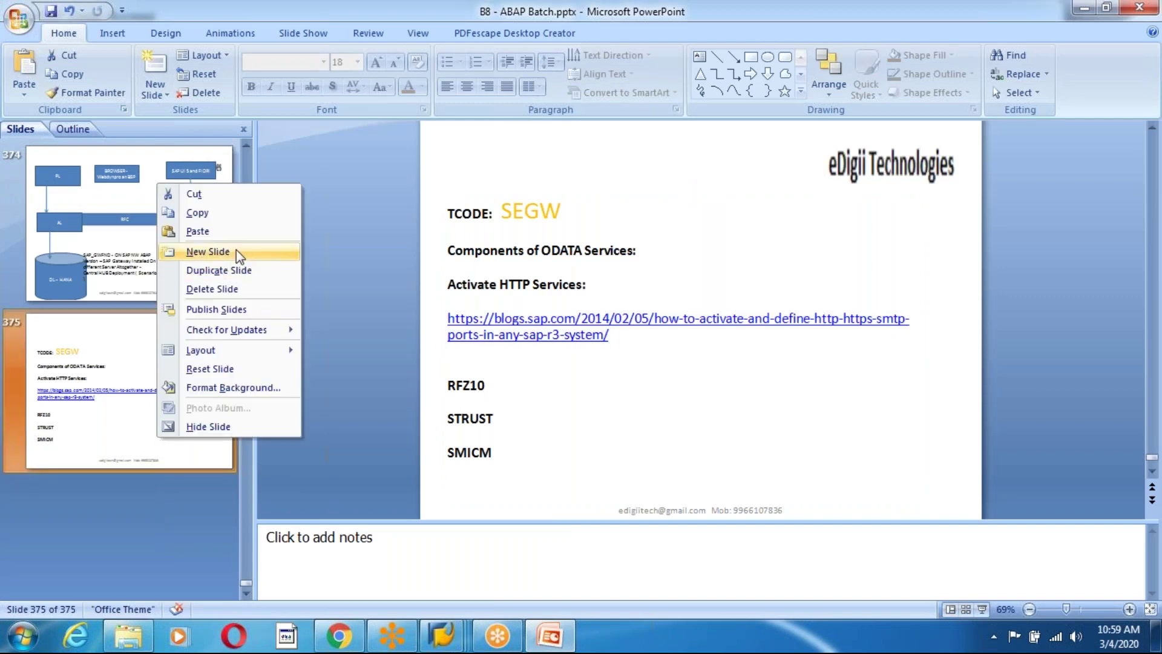
click(213, 253)
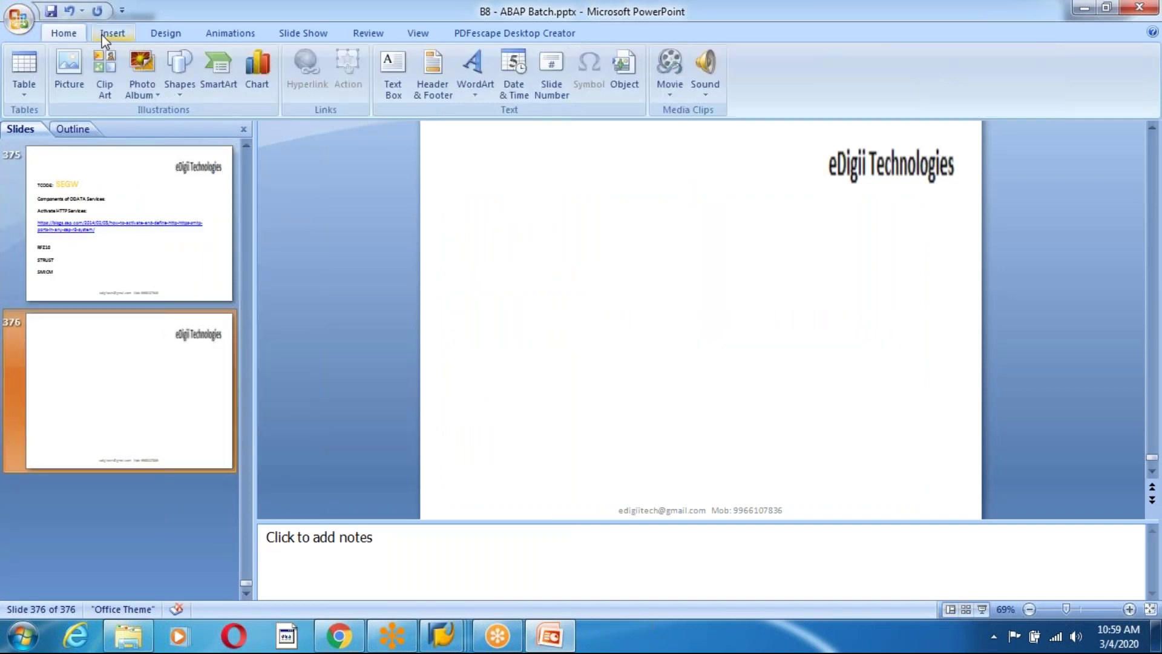
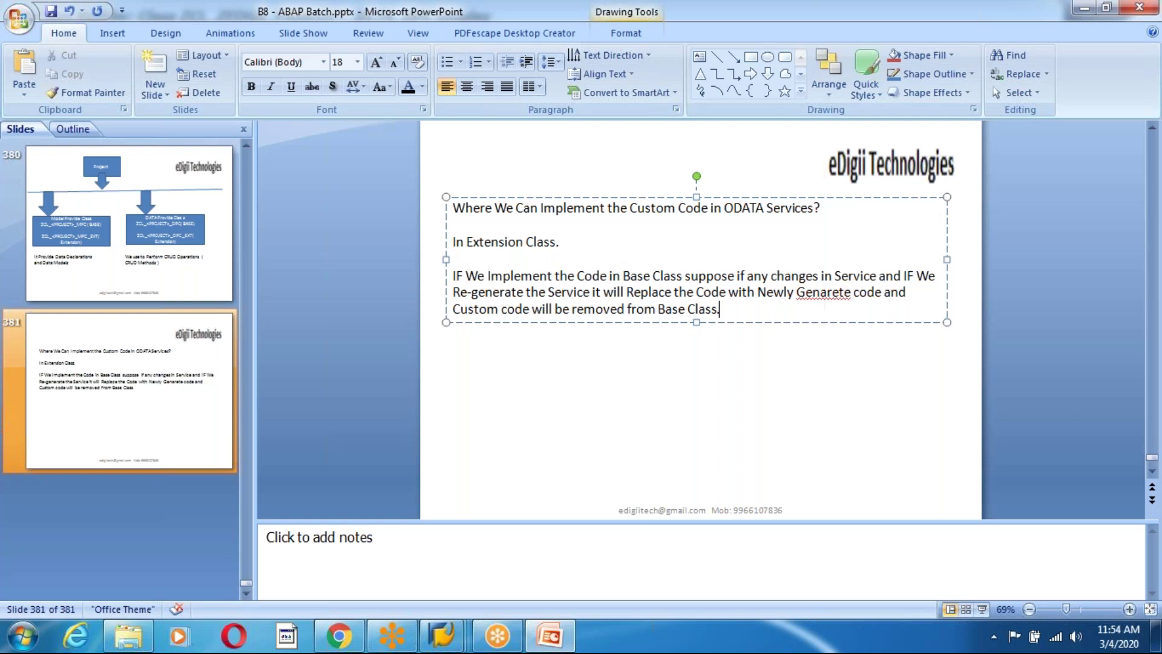
Correct the misspelled word "Genarete" to "Generate" on slide 381 and colour the question about custom code orange.
right_click(830, 301)
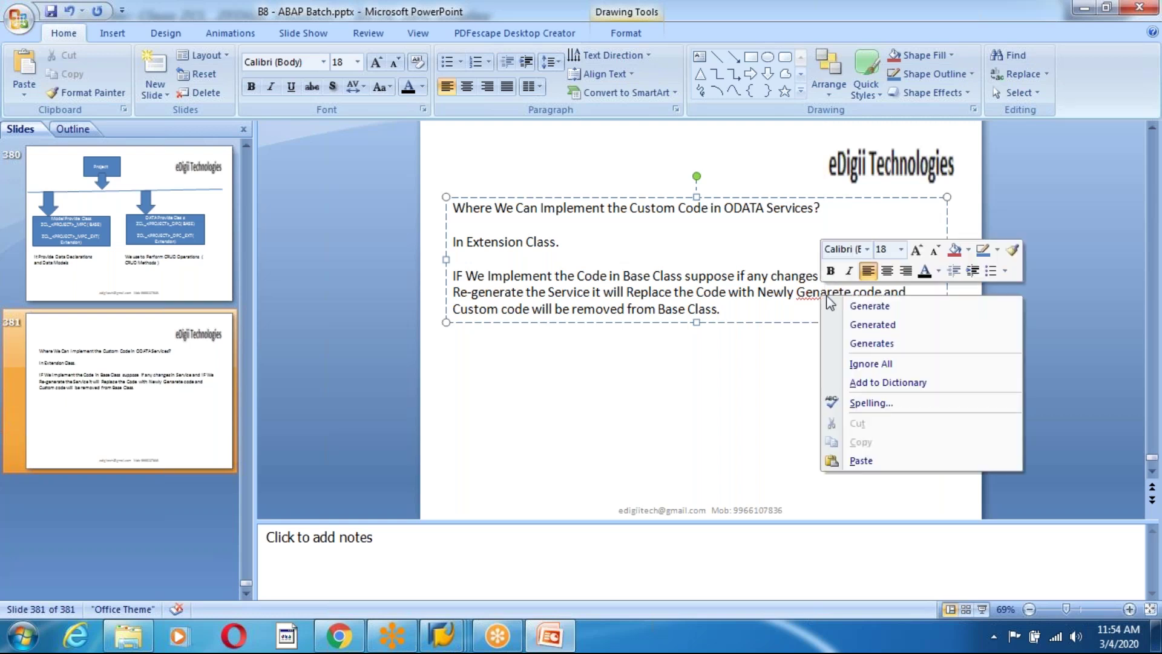
click(860, 306)
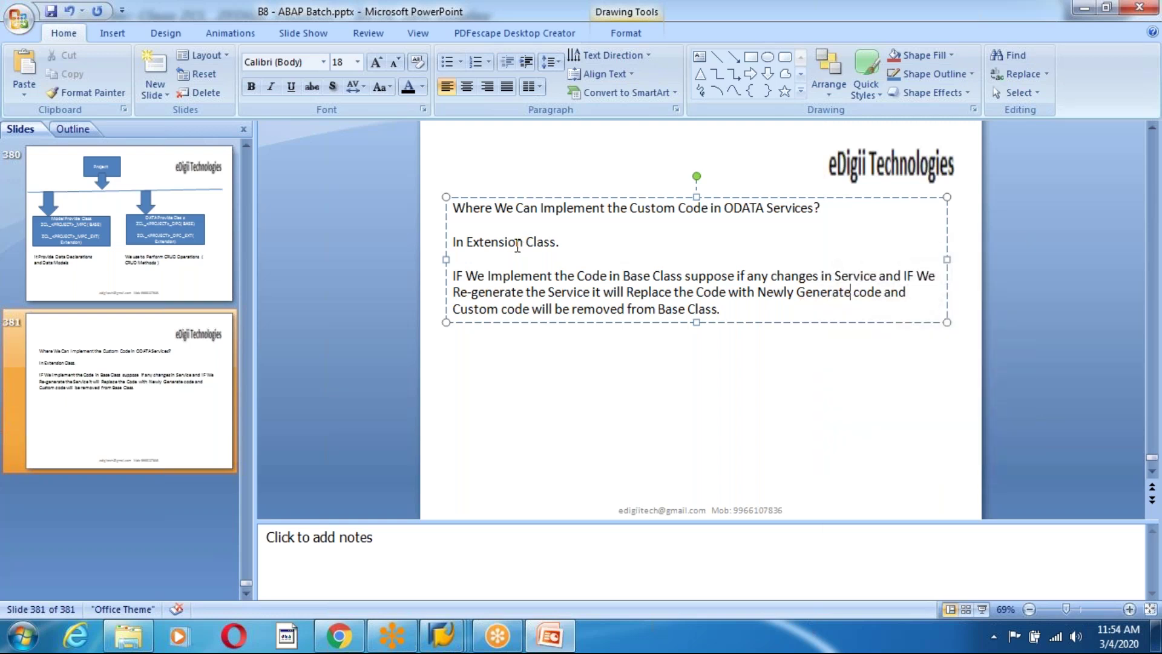
click(455, 207)
drag(468, 207, 821, 208)
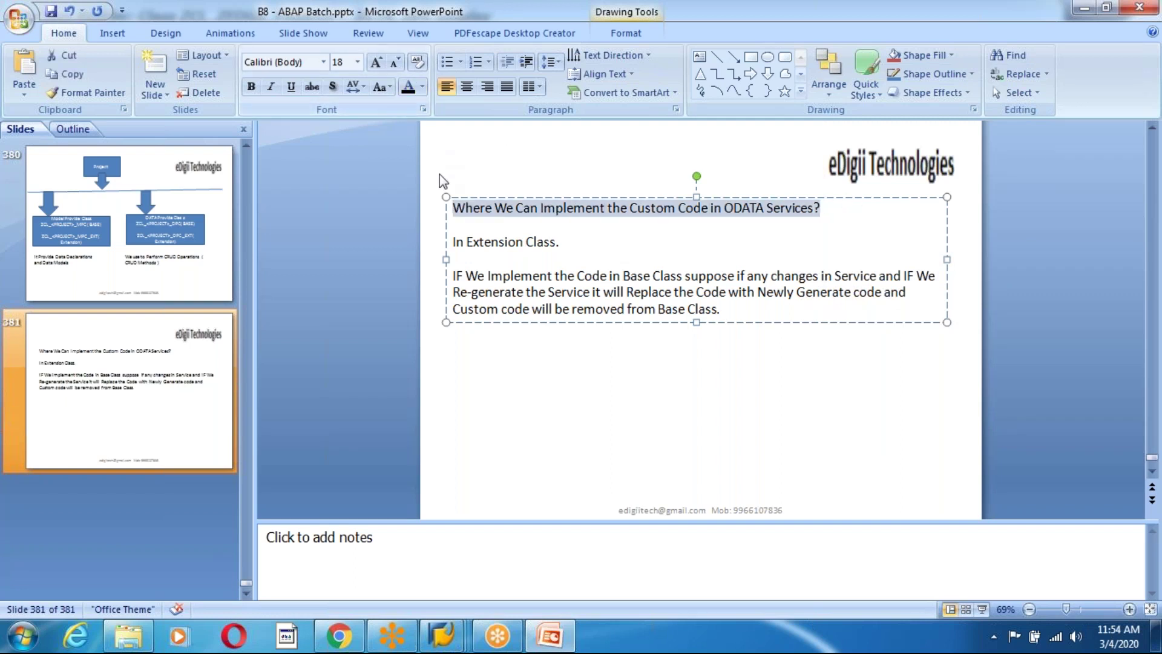
click(422, 87)
click(436, 214)
Correct "IF" to "If" at the start of the base class explanation on slide 381.
click(539, 259)
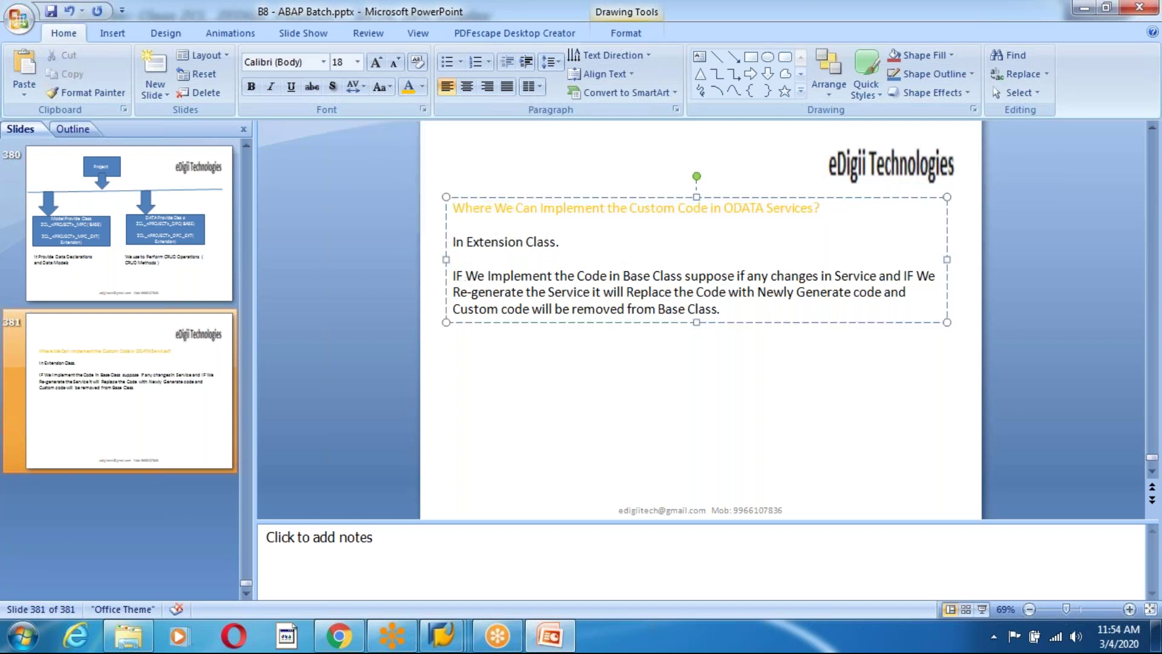
key(BackSpace)
text(f)
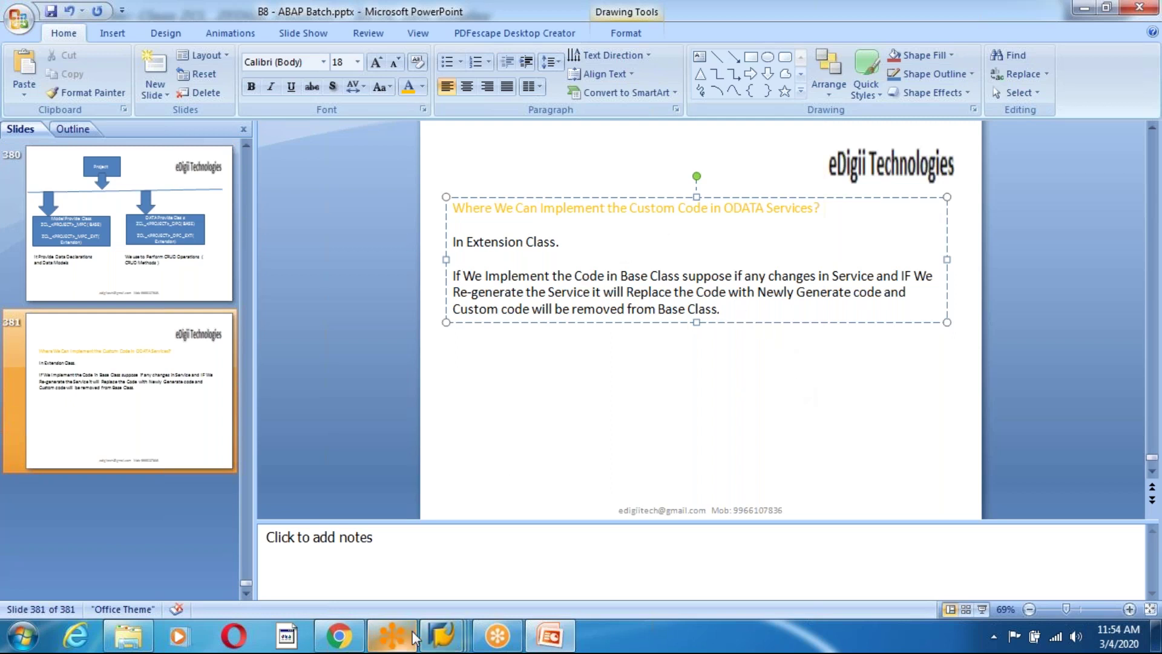
Switch to the SAP Class Builder session and leave the displayed method and class for the initial screen.
mouse_move(441, 635)
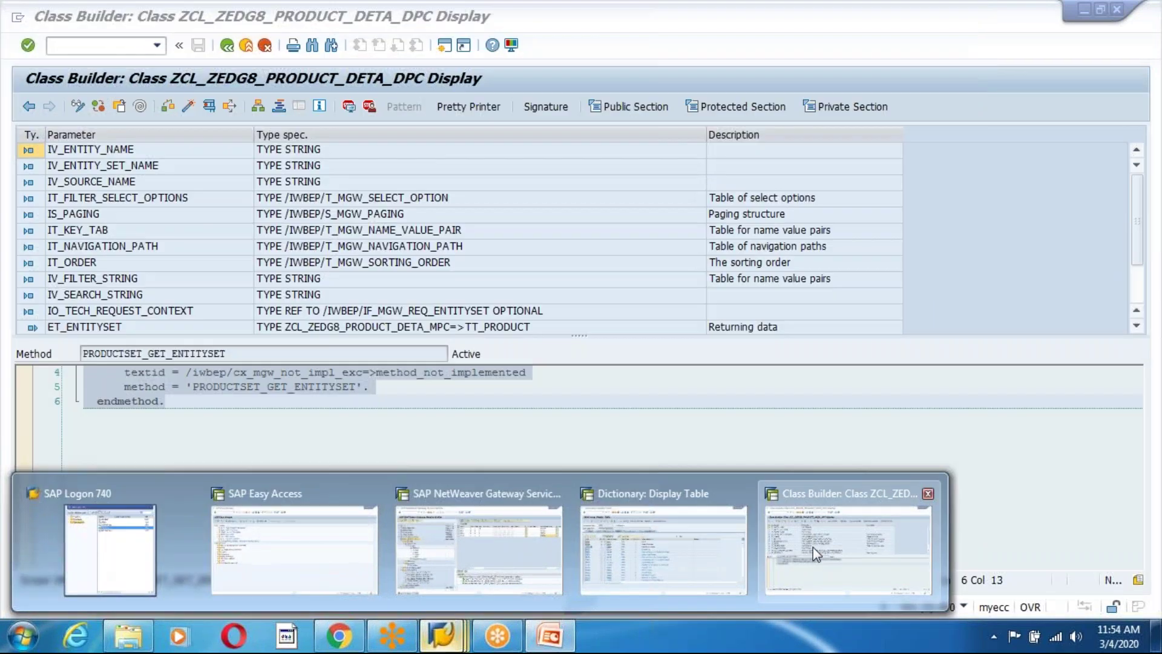
click(812, 546)
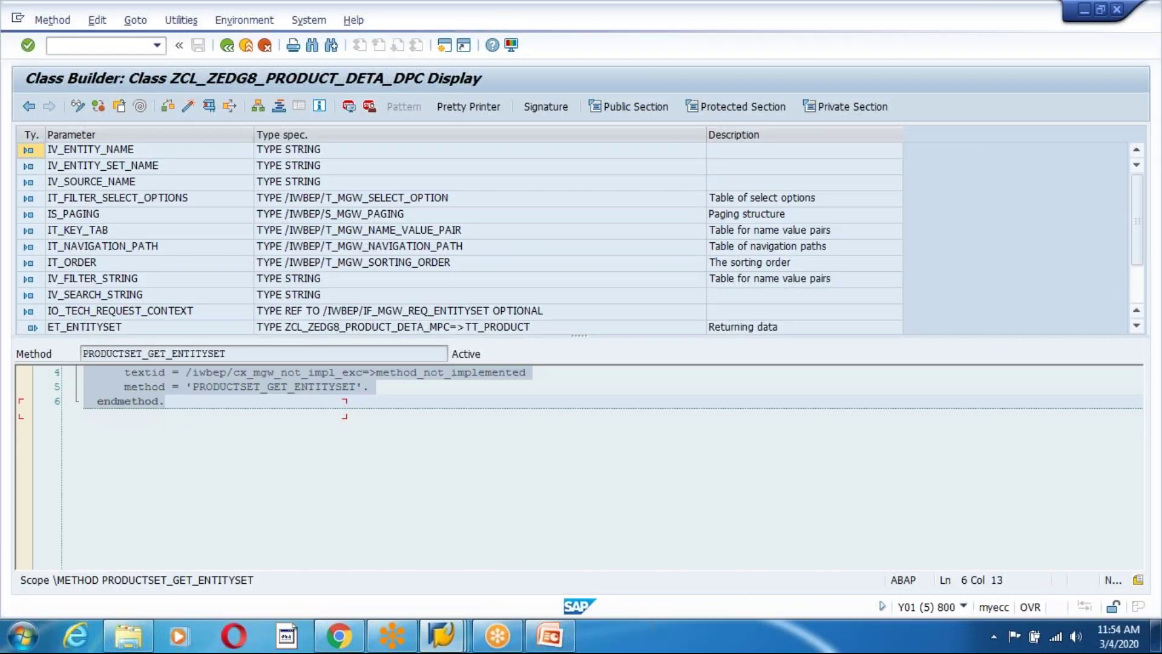
key(F3)
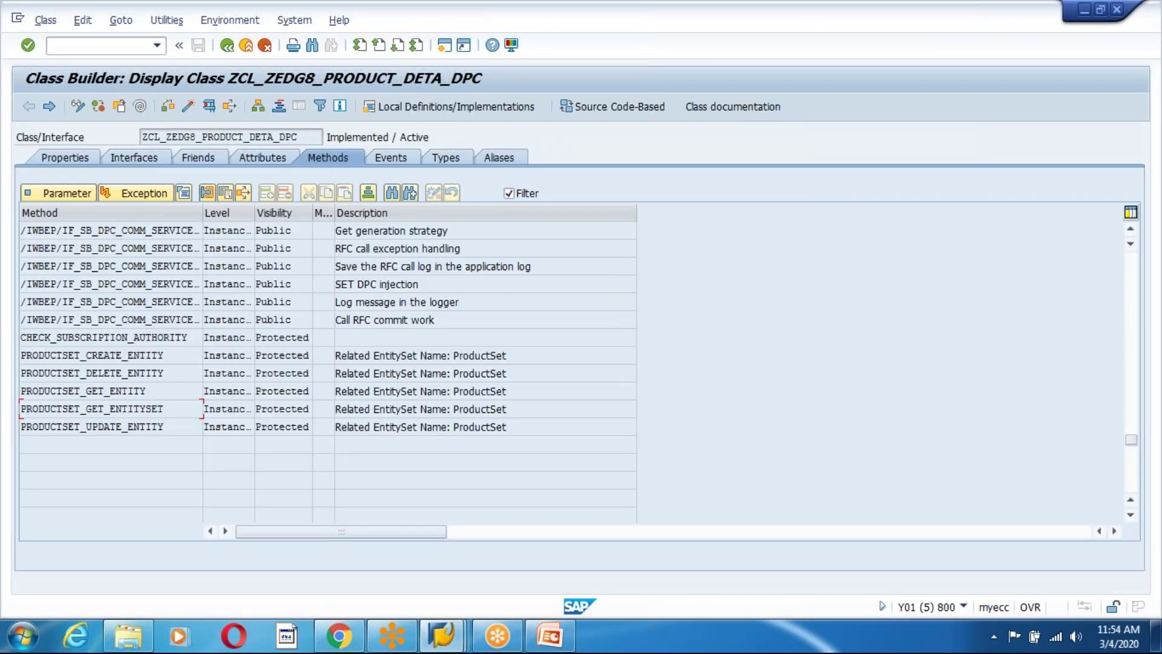
click(227, 45)
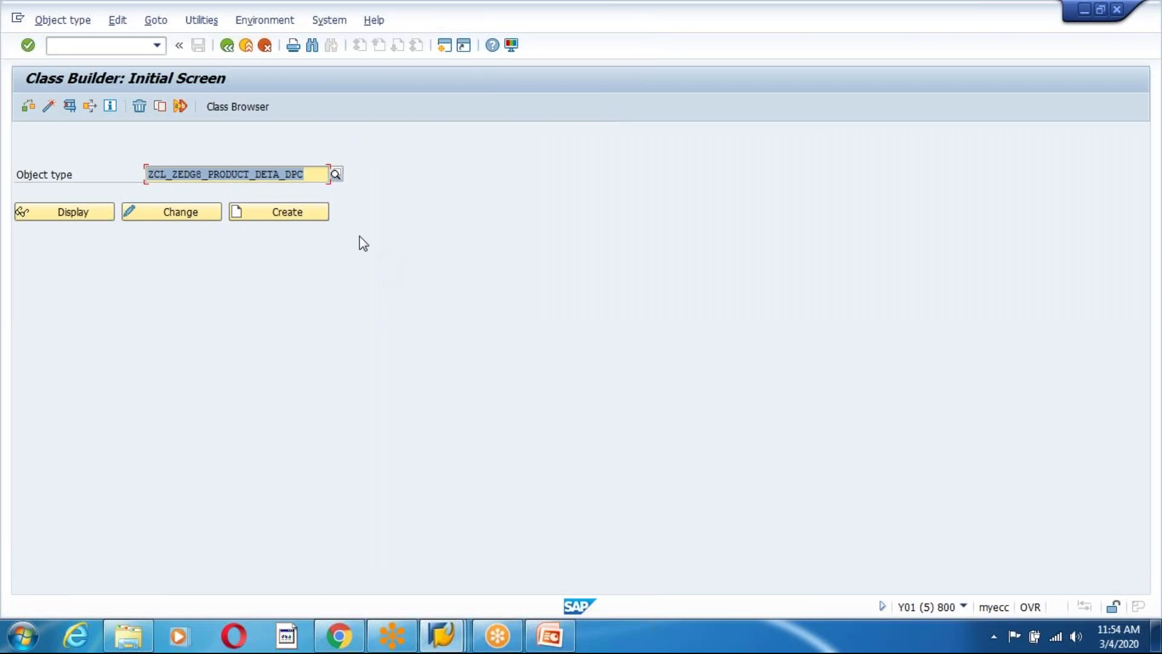
Enter the extension class ZCL_ZEDG8_PRODUCT_DETA_DPC_EXT as object type, and leave the Class Builder without opening it.
click(316, 178)
text(_EXT)
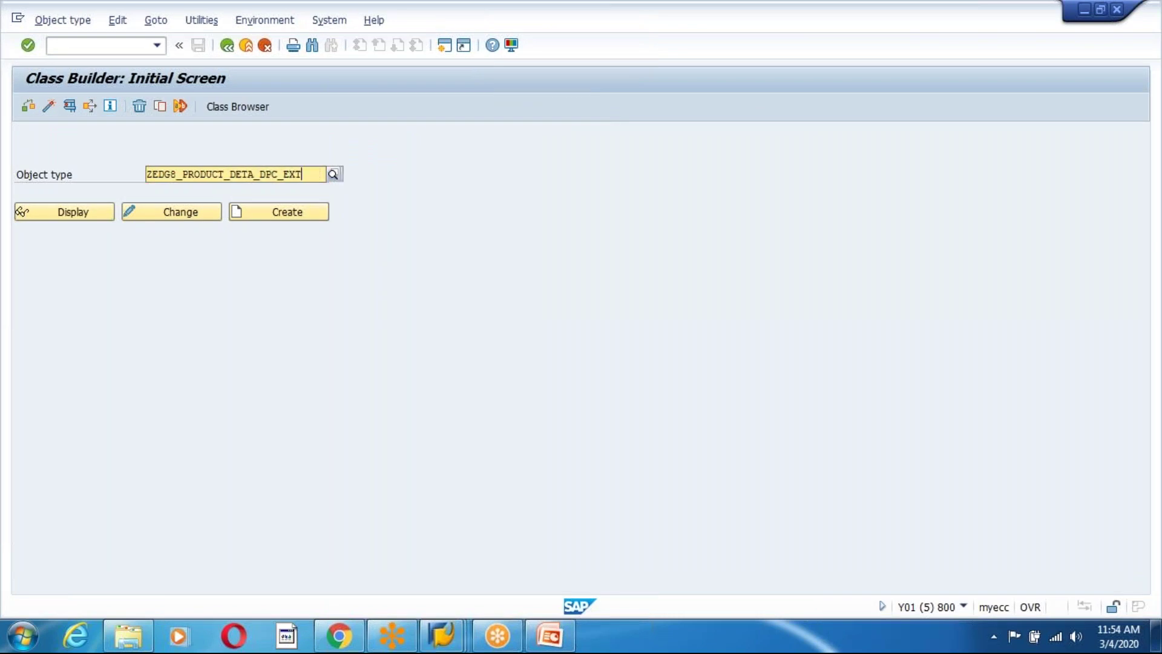
click(319, 204)
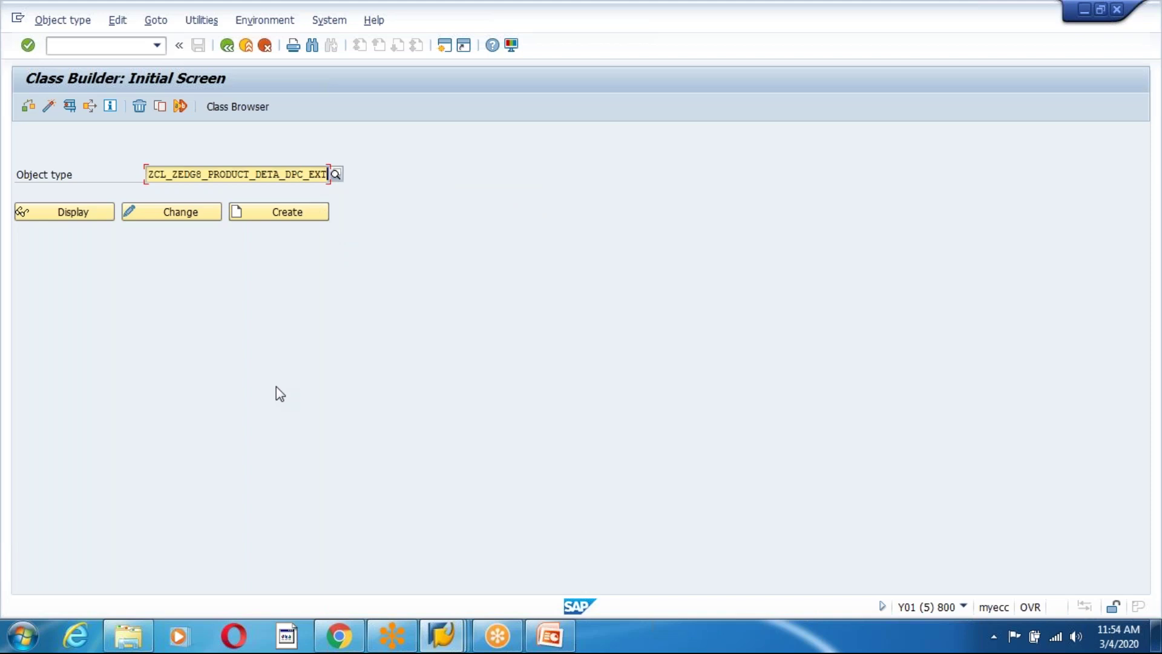
drag(147, 175, 333, 195)
click(337, 207)
click(227, 48)
Switch to the Gateway Service Builder session, narrow the project tree's first column and select the project ZEDG8_PRODUCT_DETAILS.
mouse_move(464, 643)
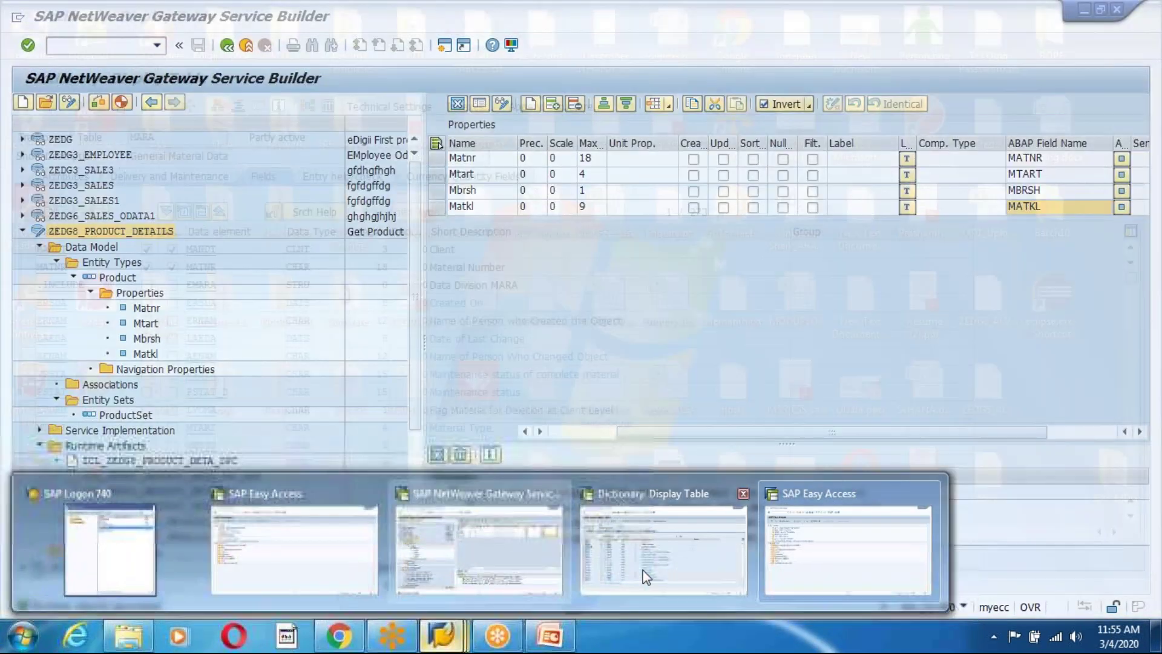
click(557, 569)
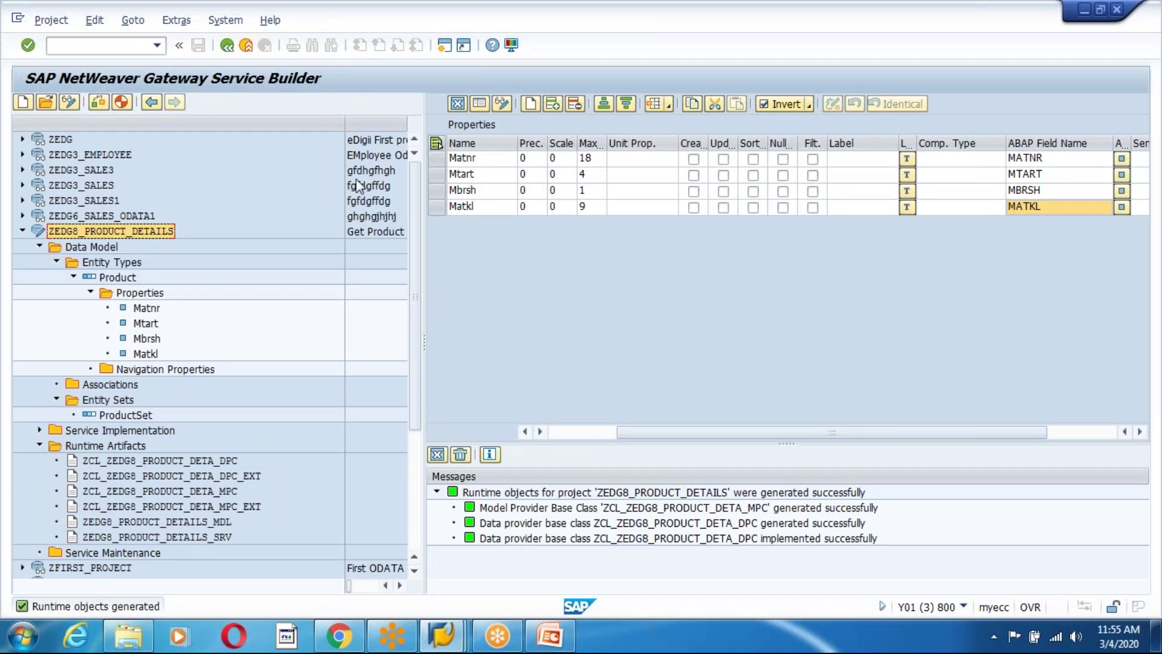
drag(344, 121, 278, 121)
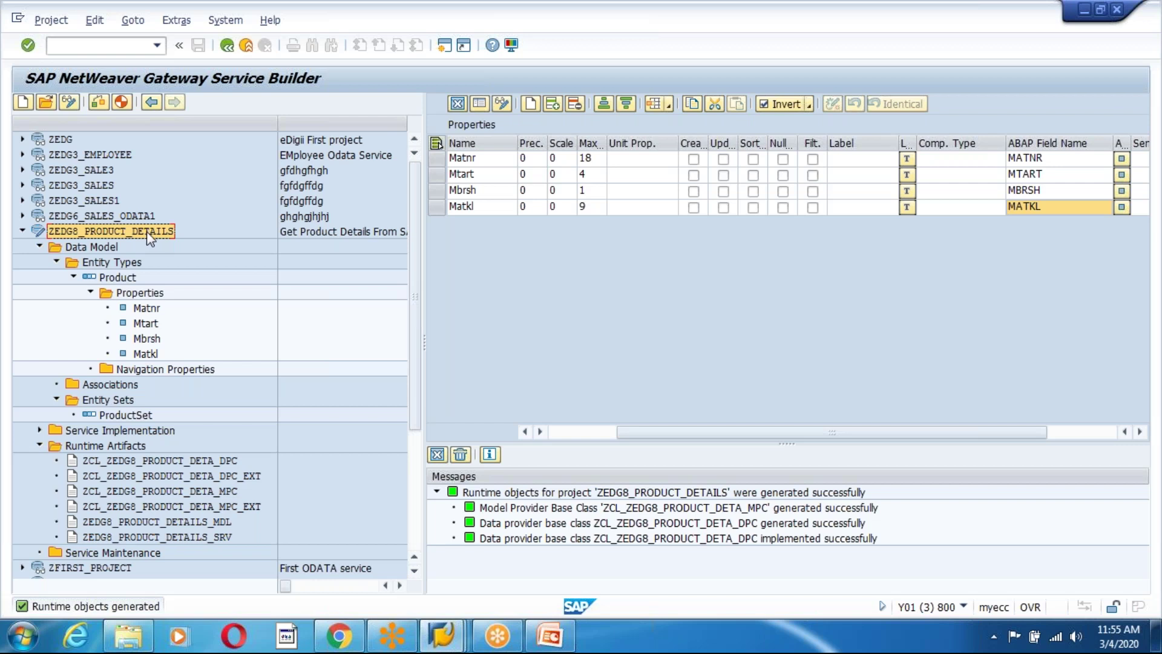
click(146, 324)
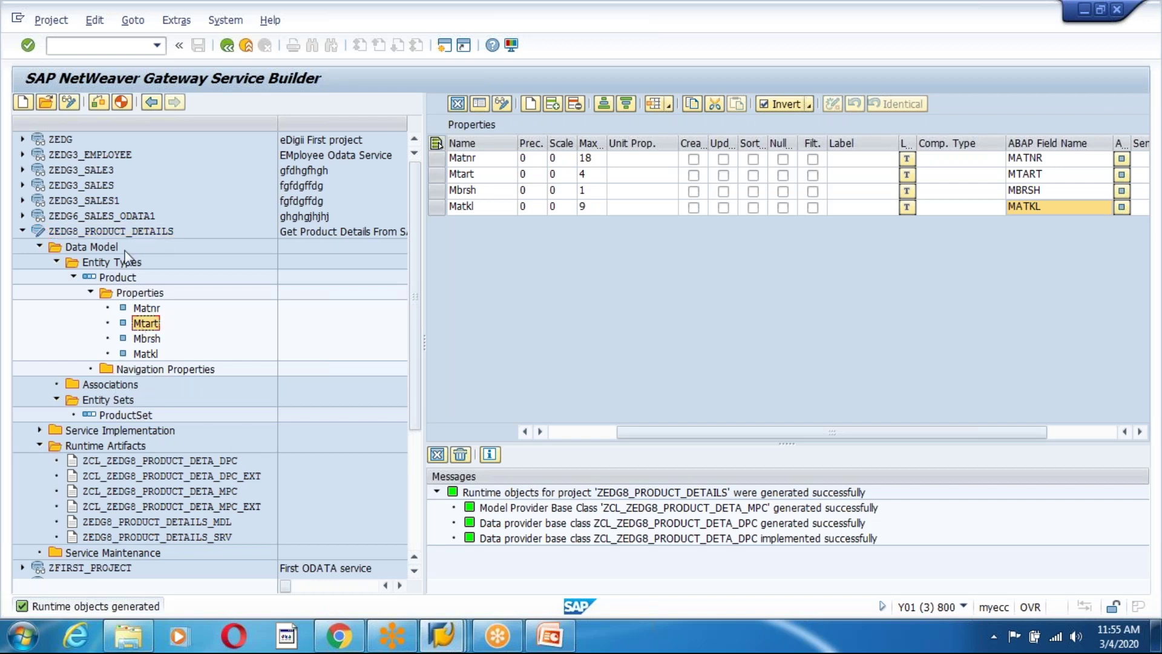
click(121, 232)
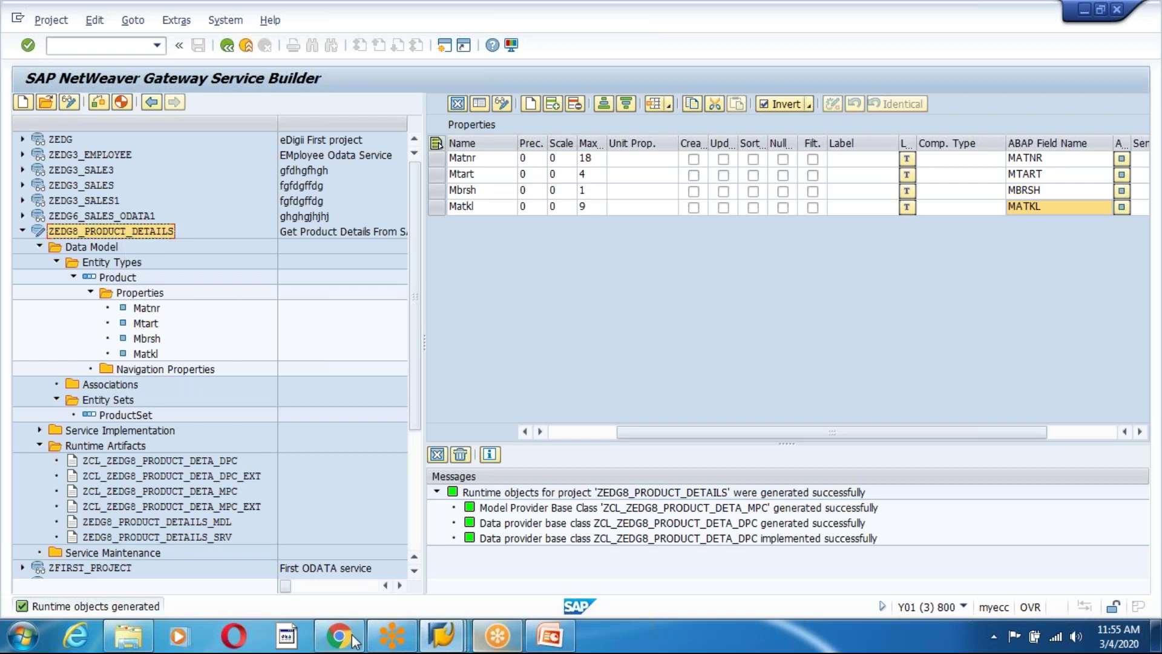
Switch to the B8 - ABAP Batch presentation and review the OData slides, from the service activation slide to the custom code slide.
click(548, 641)
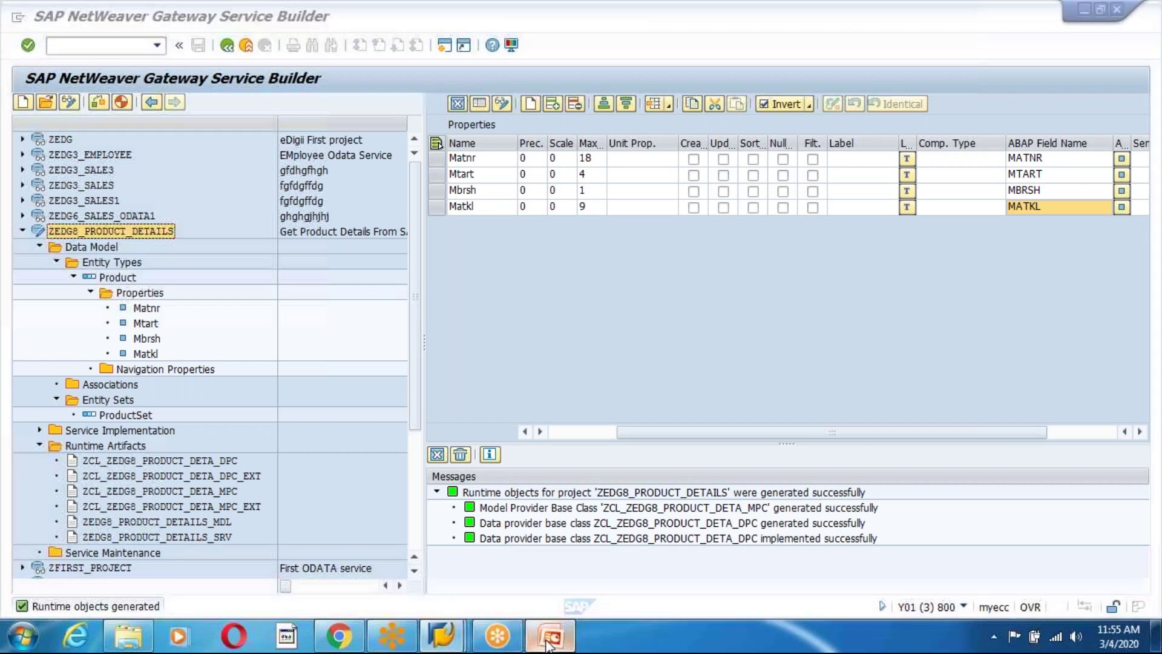
scroll(176, 341, up, 2)
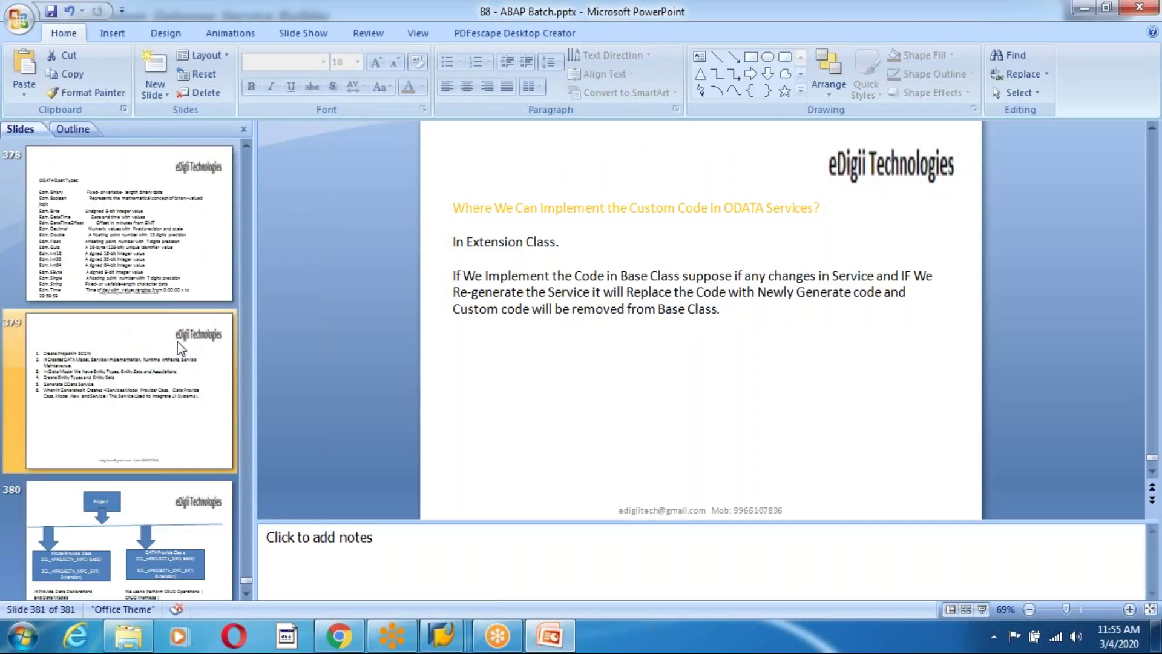
scroll(177, 342, up, 1)
click(110, 227)
scroll(106, 276, up, 2)
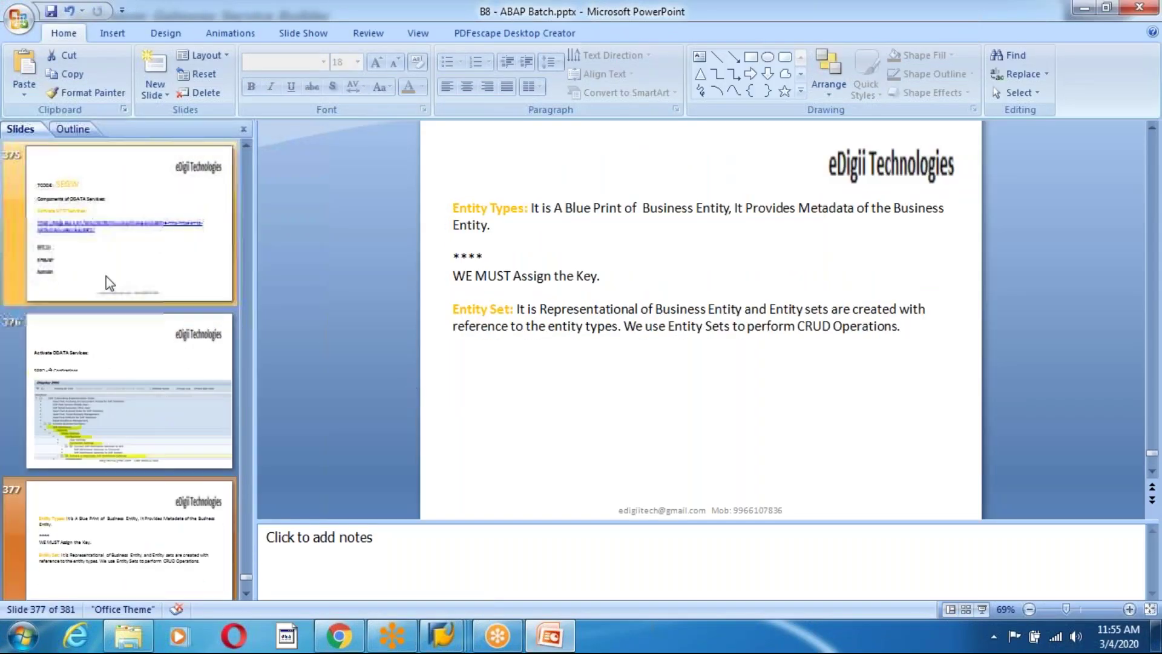
scroll(130, 452, up, 1)
scroll(129, 454, down, 3)
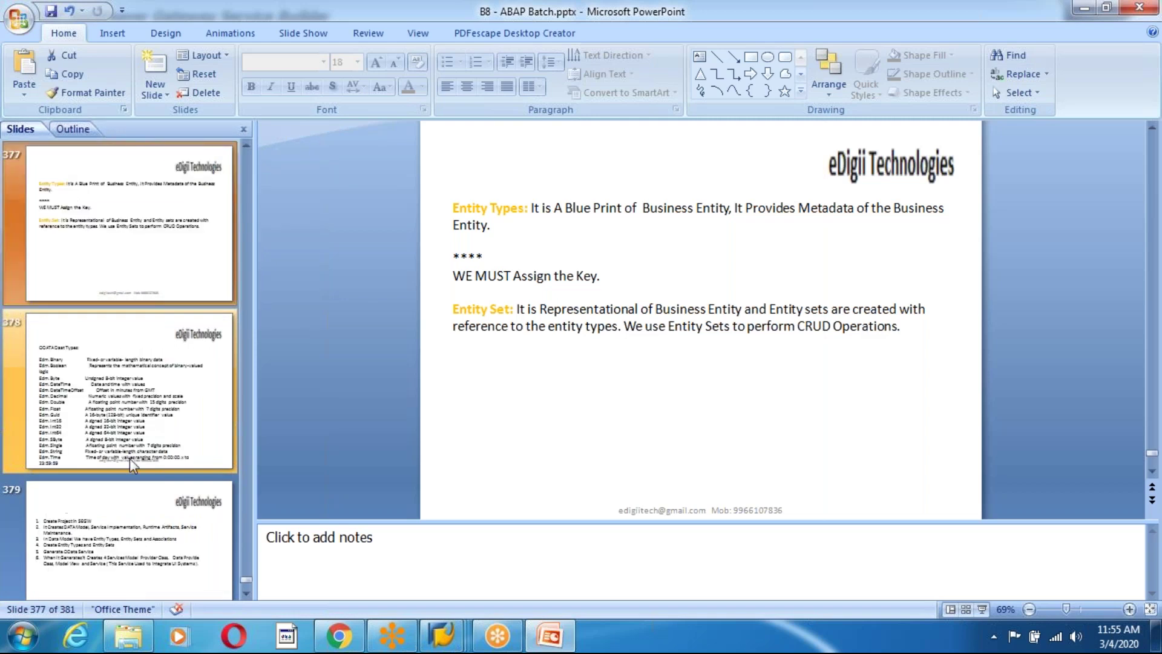
scroll(130, 459, down, 3)
click(122, 388)
scroll(125, 433, up, 3)
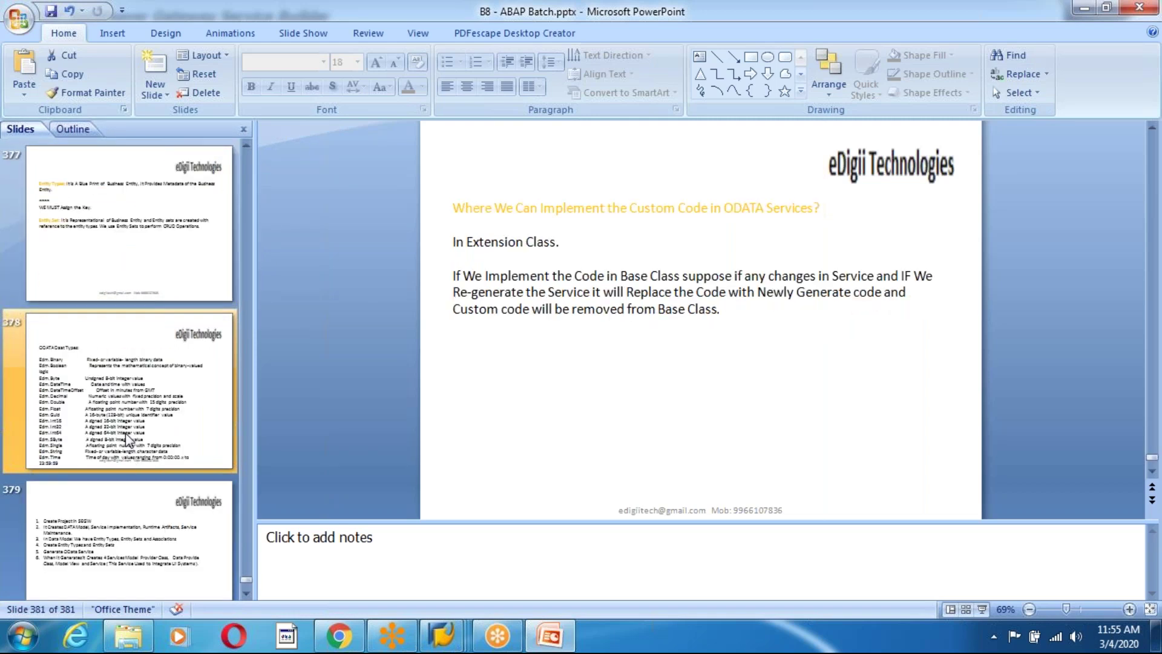
click(123, 271)
scroll(122, 271, up, 1)
click(115, 299)
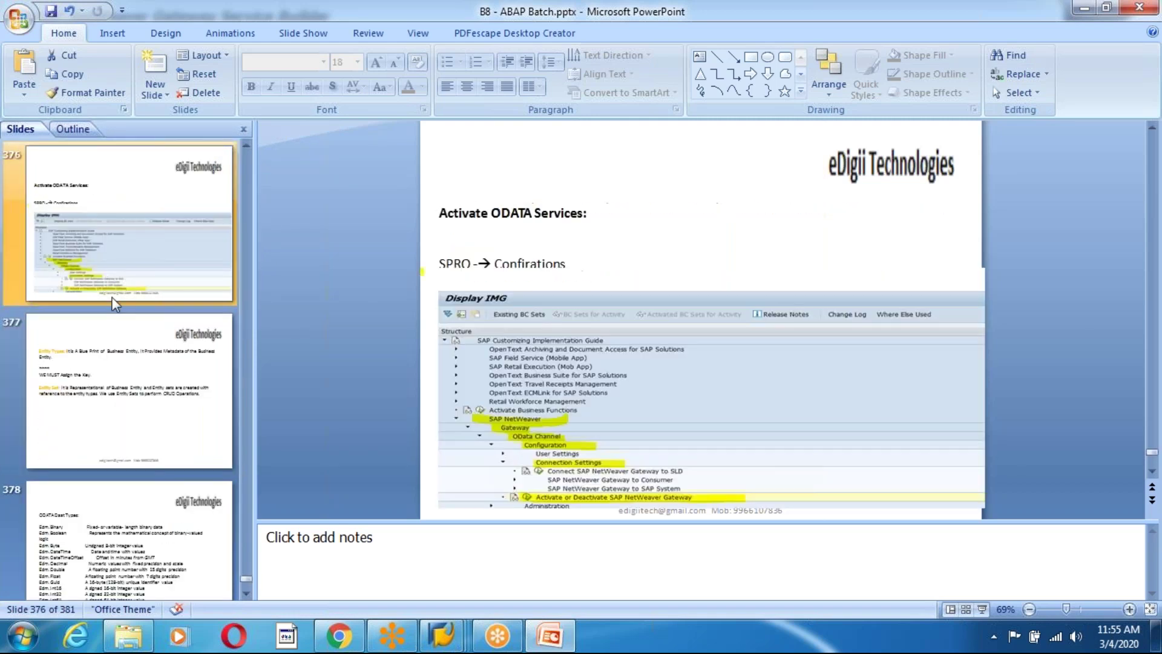
scroll(115, 305, up, 2)
click(113, 364)
scroll(113, 369, down, 3)
click(114, 381)
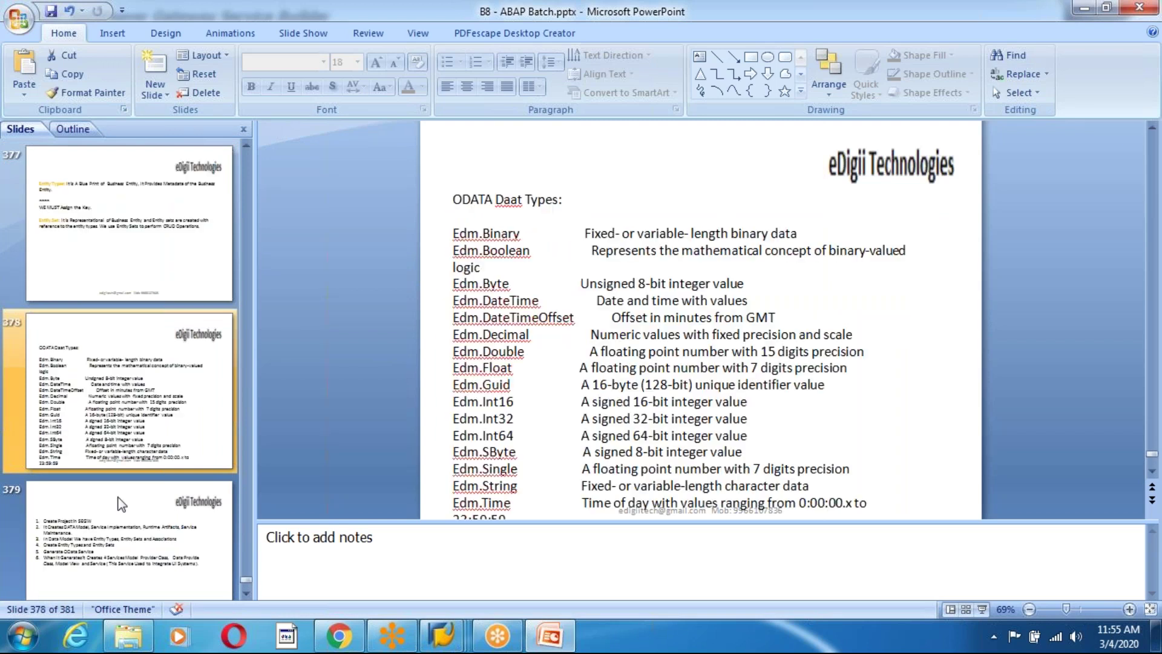
Add item 7, "Maintain And Actvate ODATA Service /IWFND/MAINT_SERVICE", to the numbered list on slide 379.
click(122, 504)
click(894, 336)
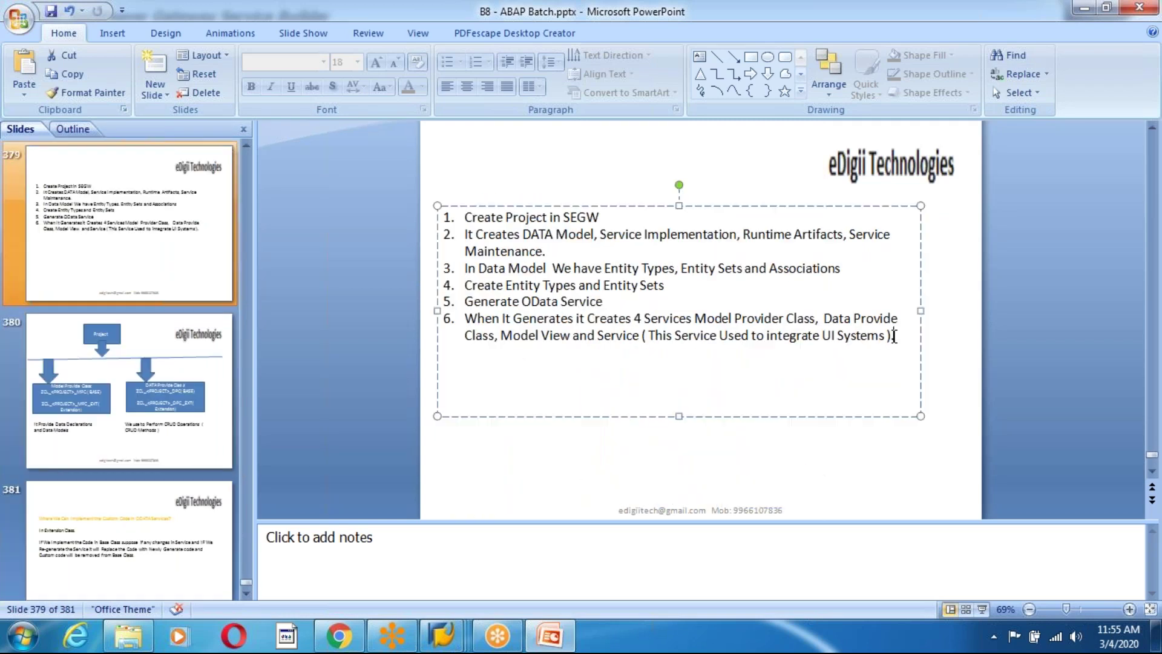
key(Return)
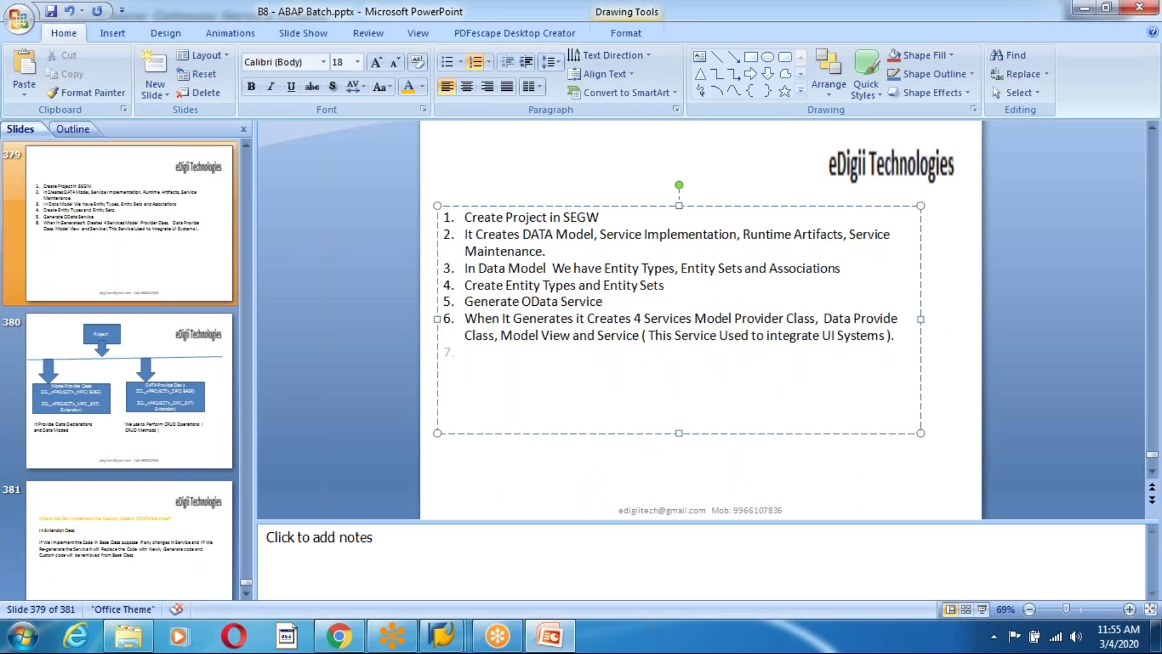
text(Maintain And Actvate OD)
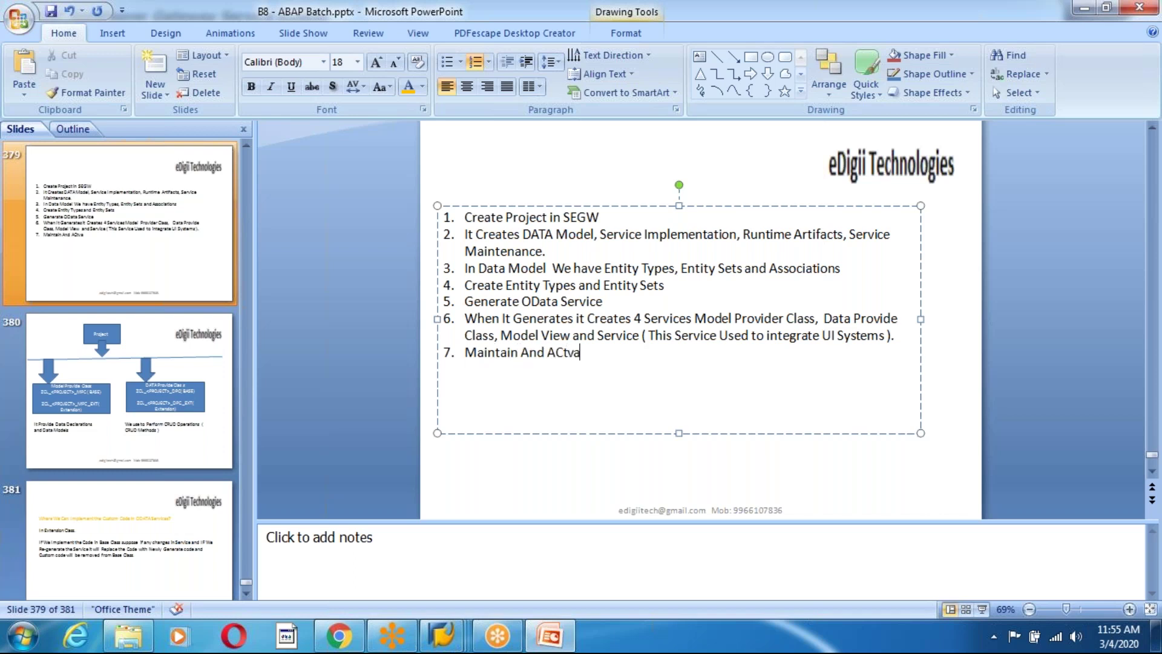
text(ATA Service)
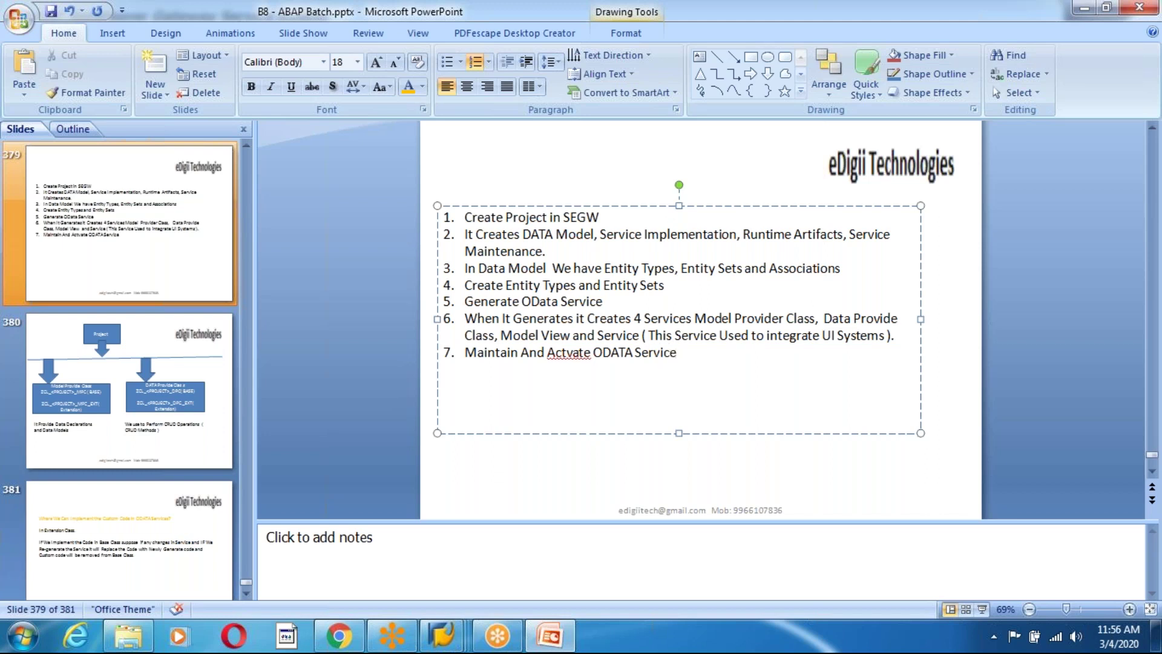
text( /IWFND/MAIN)
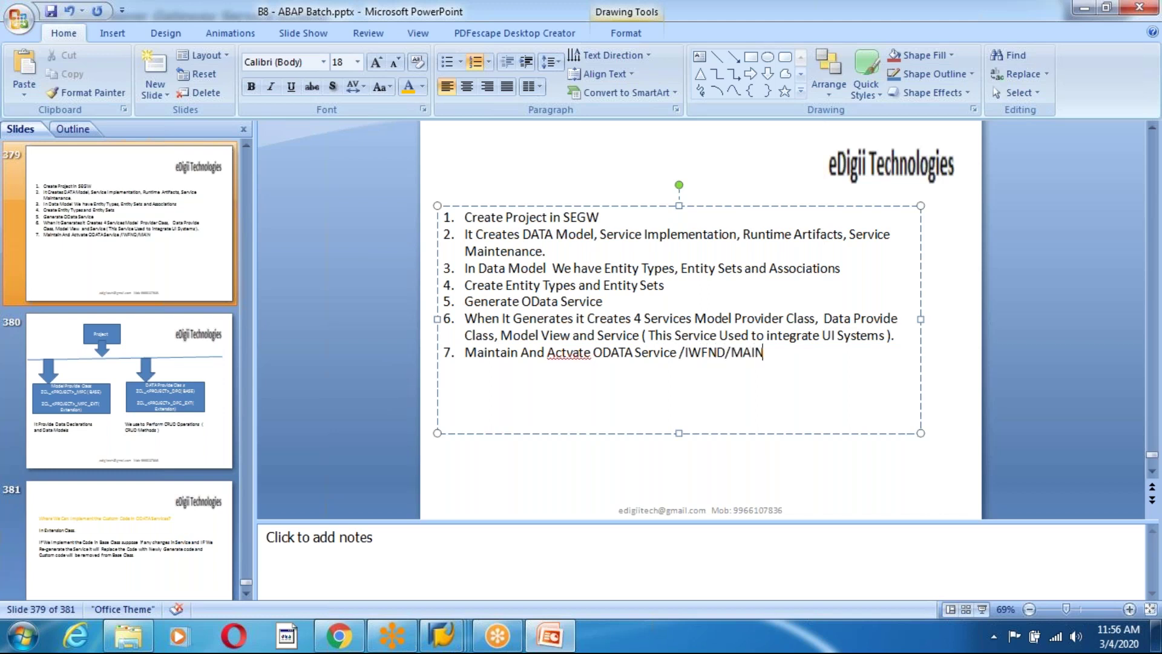
text(T_SERVICE)
Make /IWFND/MAINT_SERVICE in item 7 gold and bold, and correct the misspelled "Actvate" to "Activate".
key(shift+Left)
key(shift+Left)
key(shift+Left)
key(shift+Left)
key(shift+Left)
key(shift+Left)
key(shift+Left)
key(shift+Left)
key(shift+Left)
key(shift+Left)
key(shift+Left)
key(shift+Left)
key(shift+Left)
key(shift+Left)
key(shift+Left)
key(shift+Left)
key(shift+Left)
key(shift+Left)
key(shift+Left)
key(shift+Left)
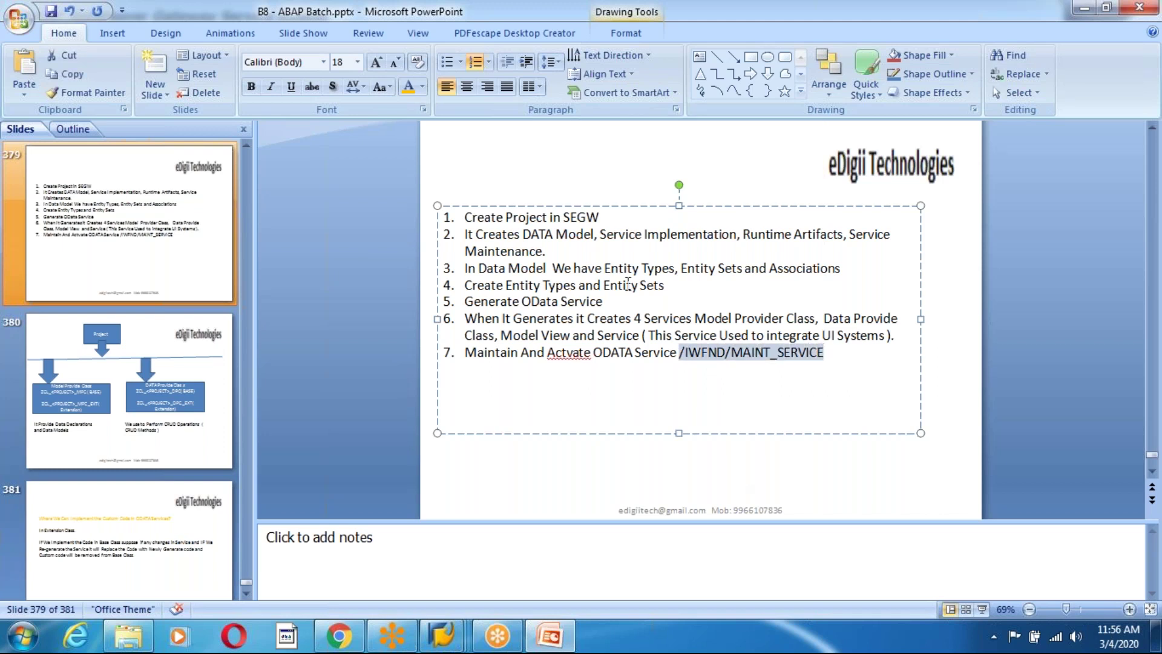
click(408, 91)
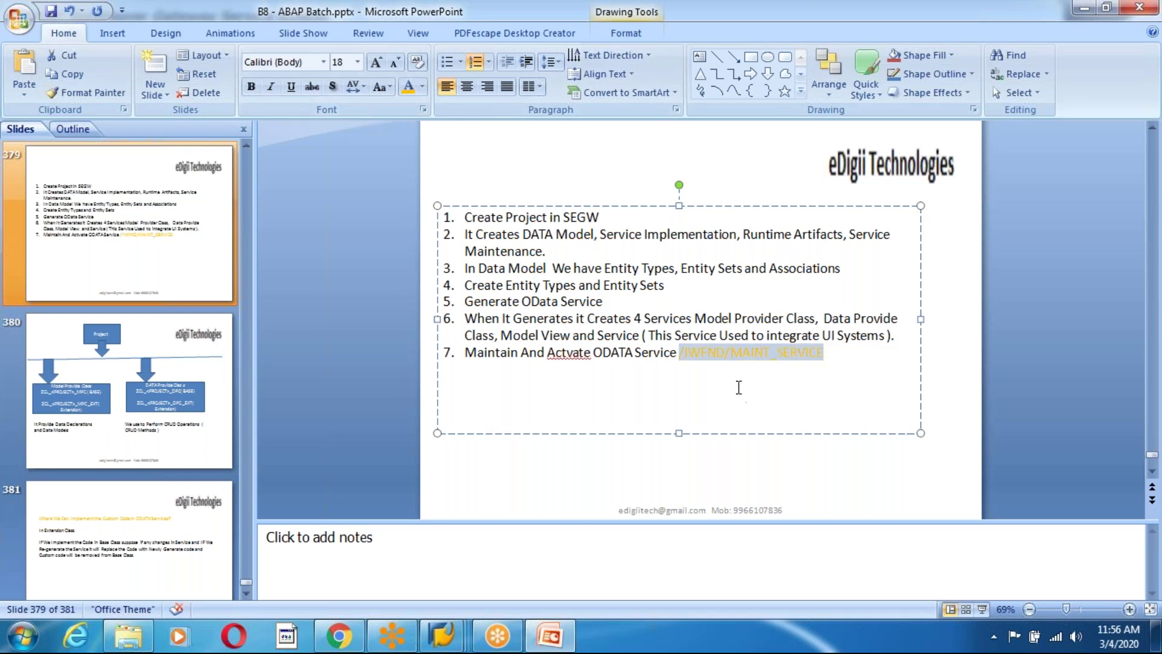
key(ctrl+b)
click(649, 396)
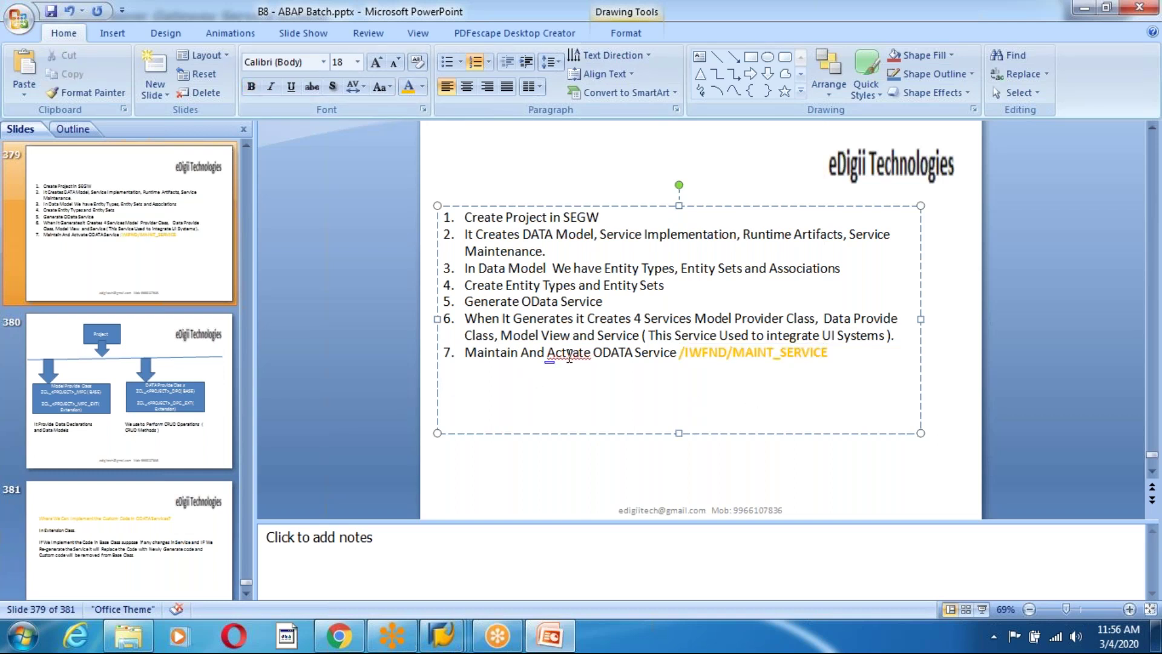
right_click(569, 358)
click(629, 367)
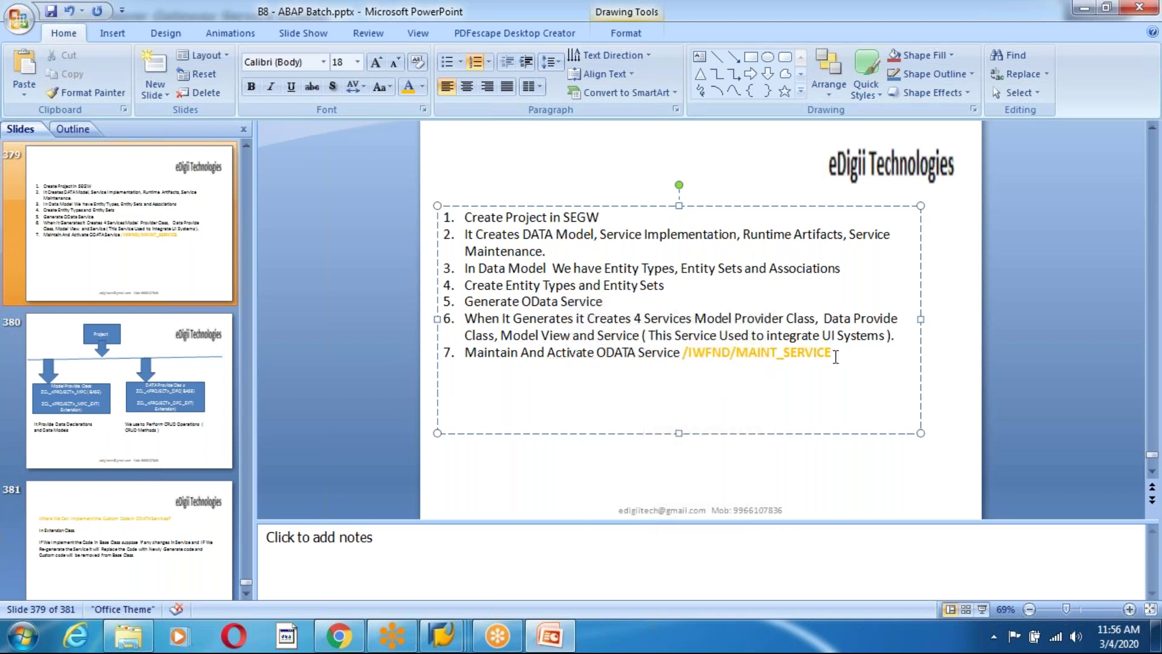
Switch to an SAP Easy Access session and add transaction VA01 to the favorites.
mouse_move(441, 636)
click(833, 522)
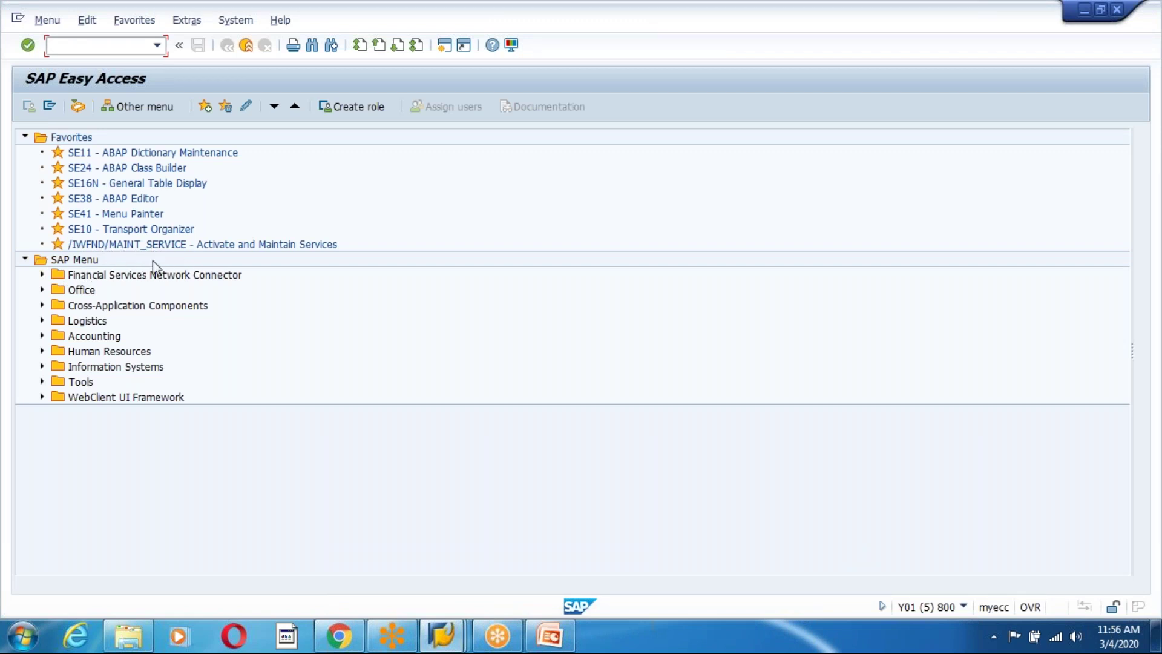
click(130, 21)
click(170, 138)
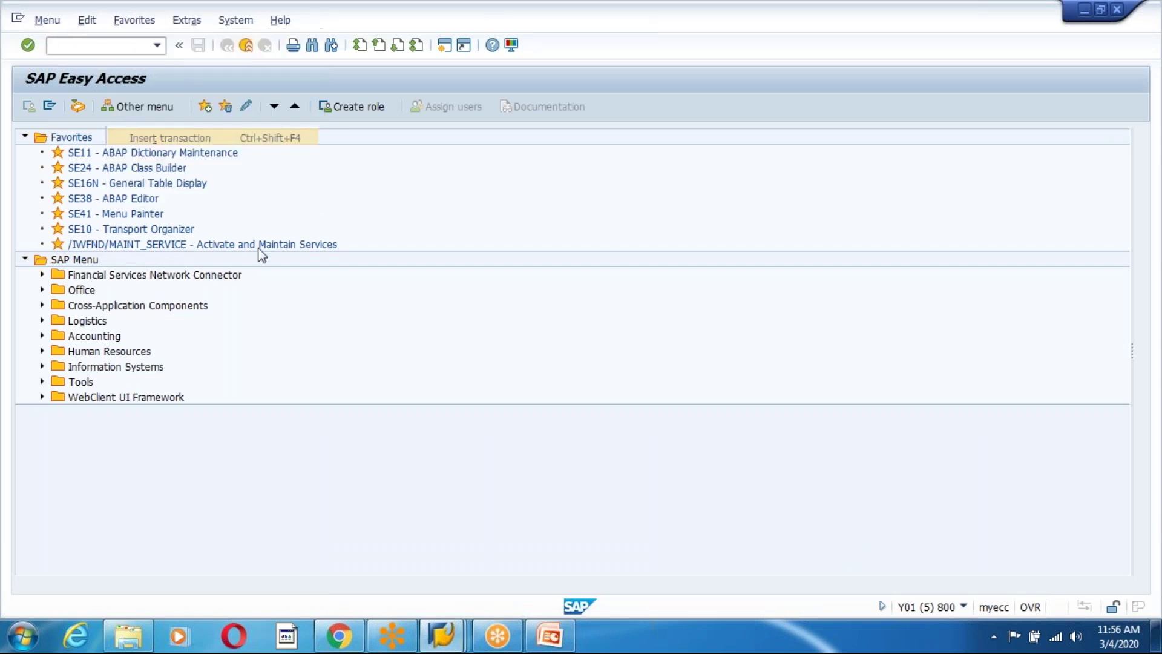
text(VA01)
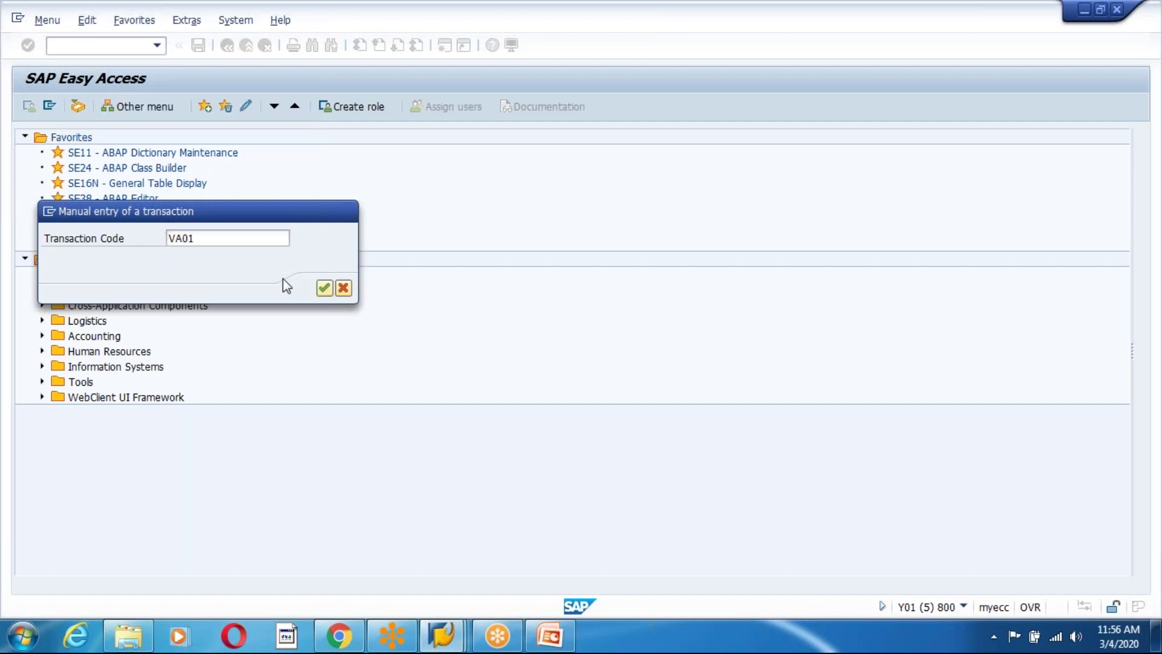
key(Return)
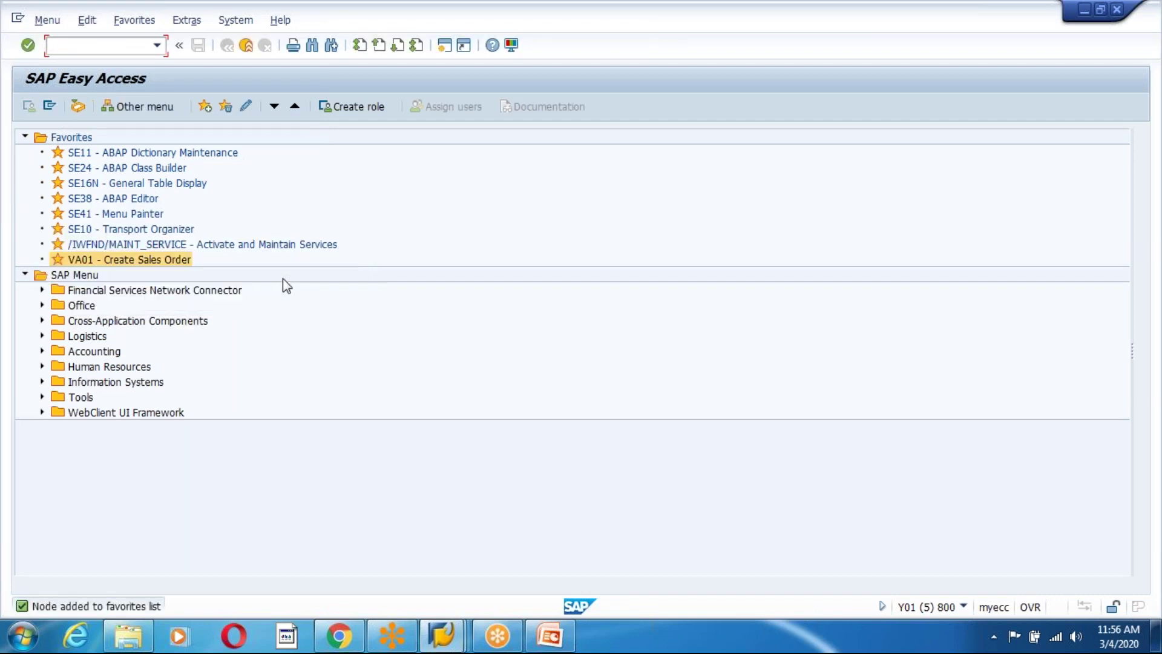
Open /IWFND/MAINT_SERVICE from the favorites and select the service EPM_OIA_BPFACTSHEET_SRV in the catalog.
click(98, 244)
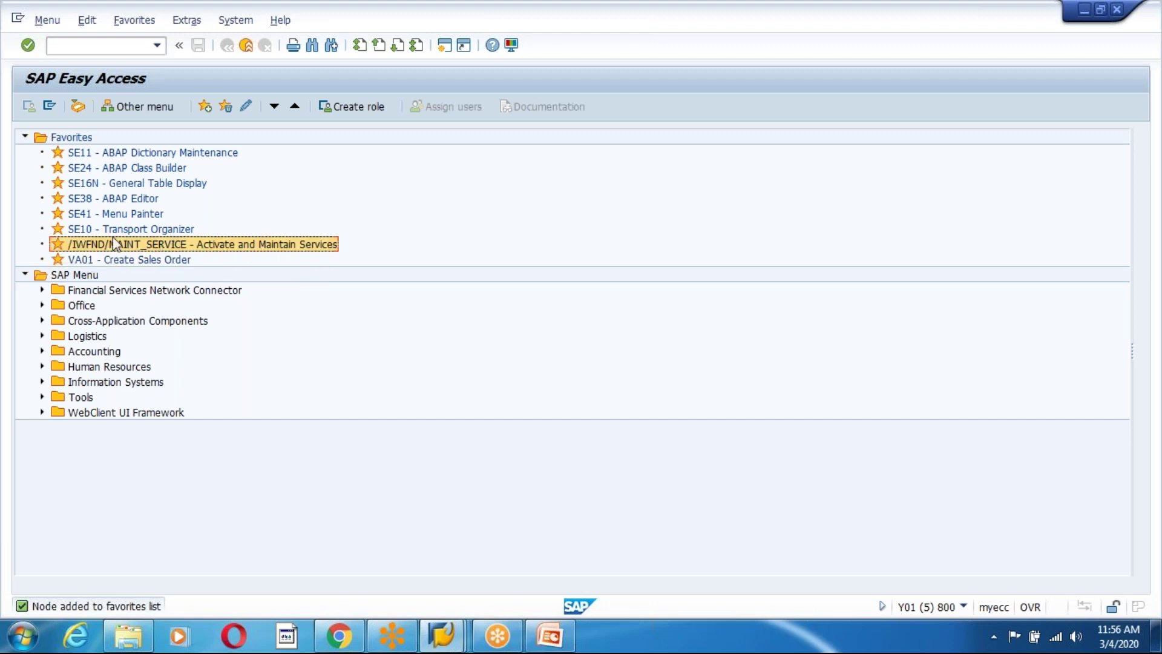
double_click(105, 247)
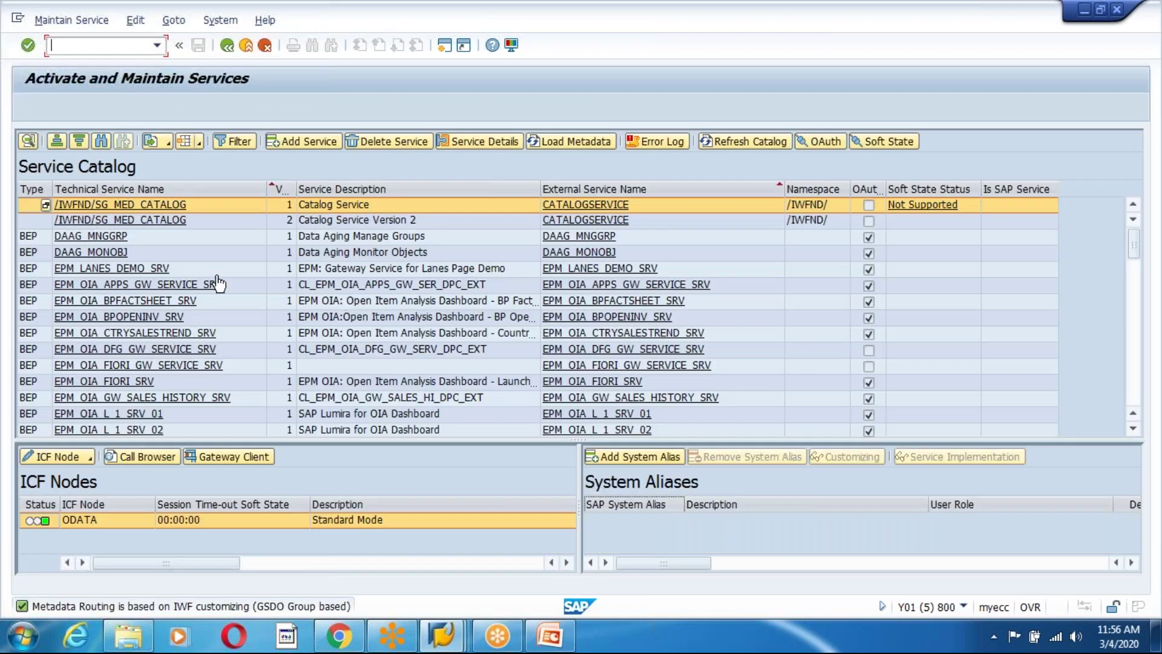
click(115, 301)
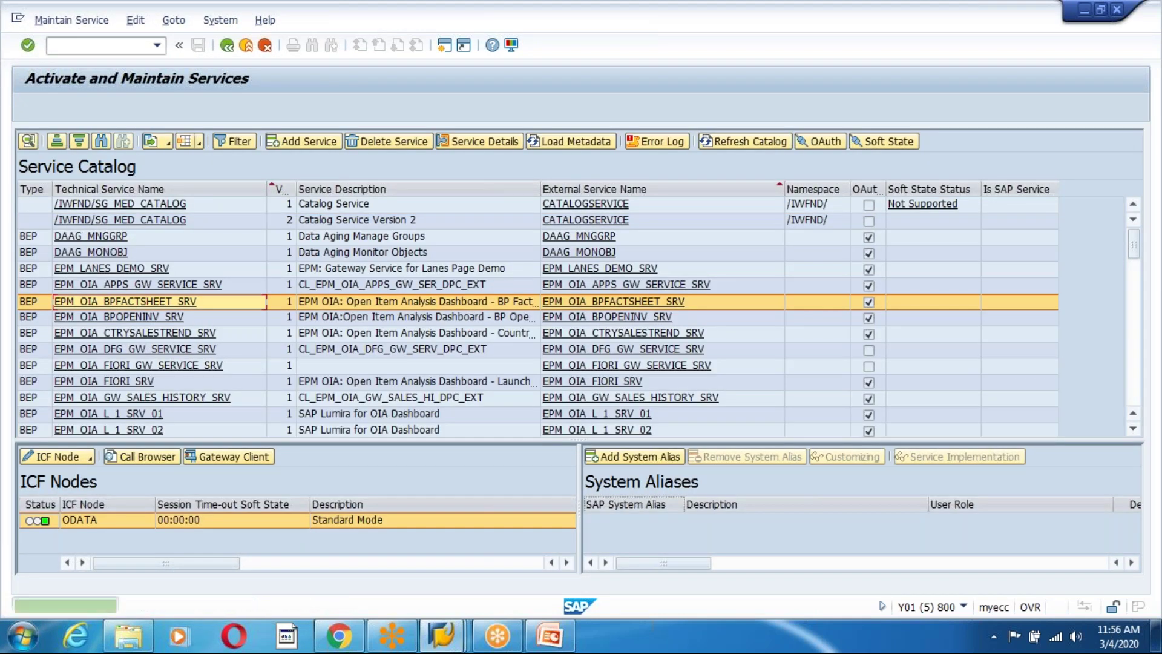
Switch to the Gateway Service Builder session and review the runtime artifacts of ZEDG8_PRODUCT_DETAILS, ending on the service ZEDG8_PRODUCT_DETAILS_SRV.
key(alt+Tab)
key(alt+Tab)
mouse_move(442, 636)
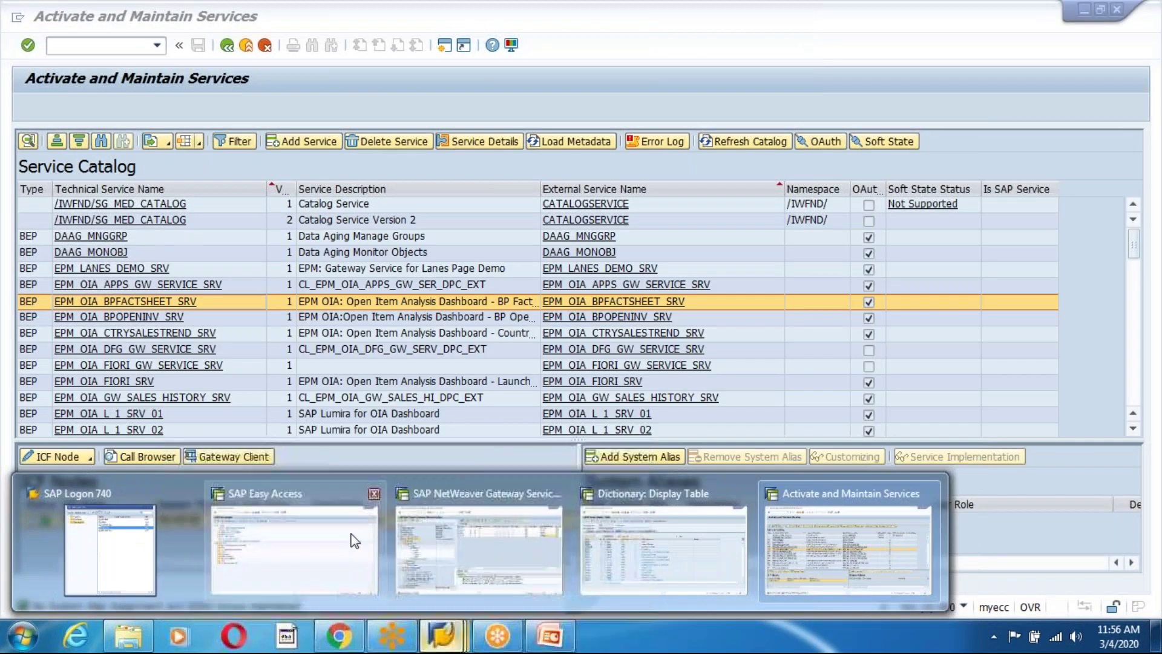
click(425, 540)
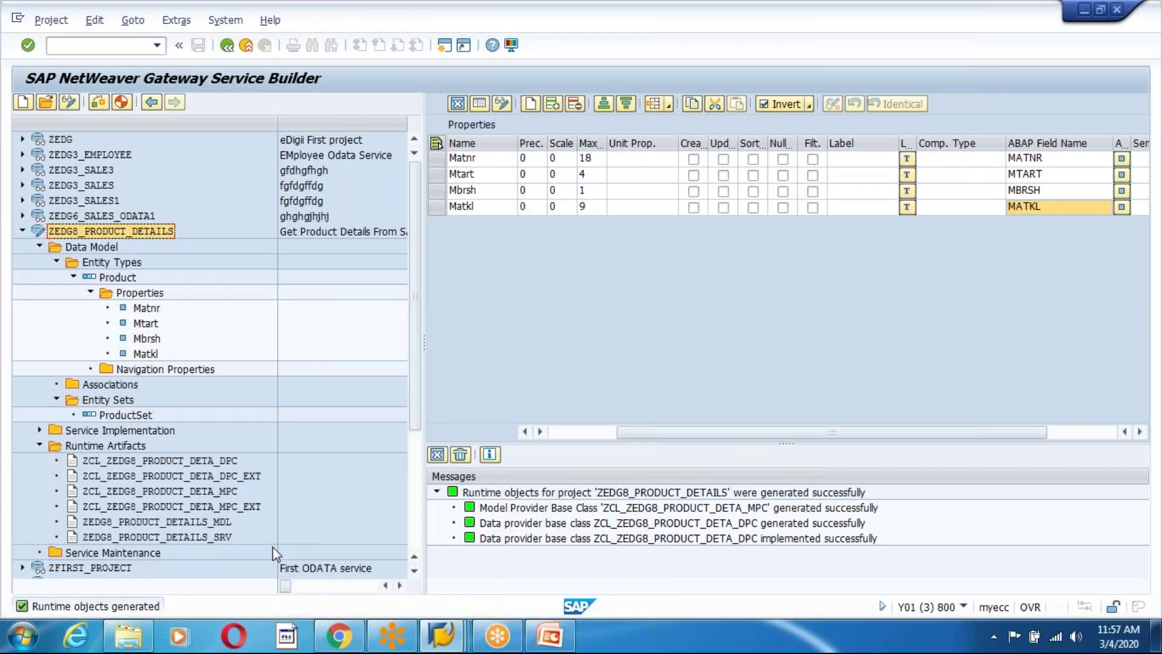
drag(417, 312, 423, 403)
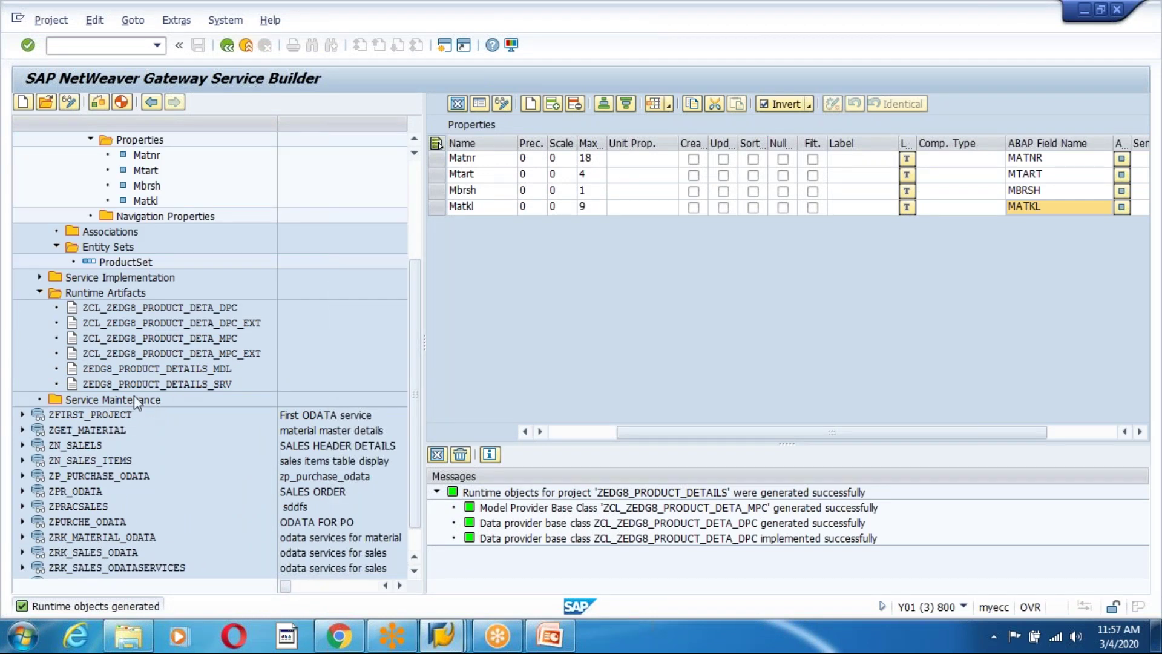
click(192, 385)
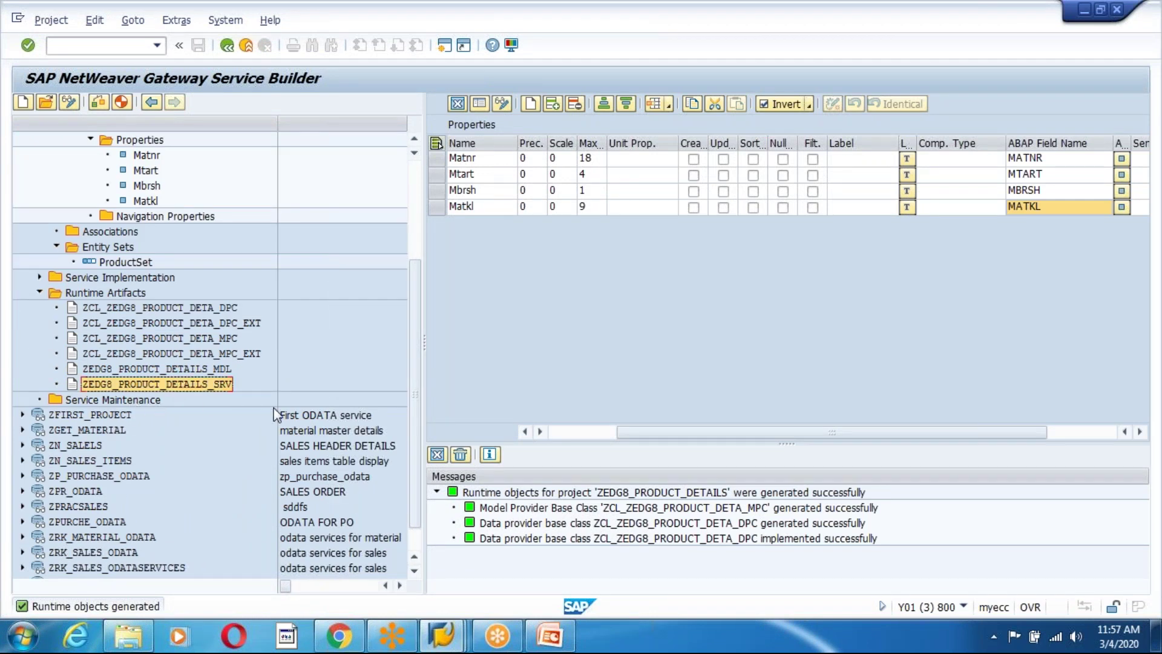
click(198, 309)
click(209, 355)
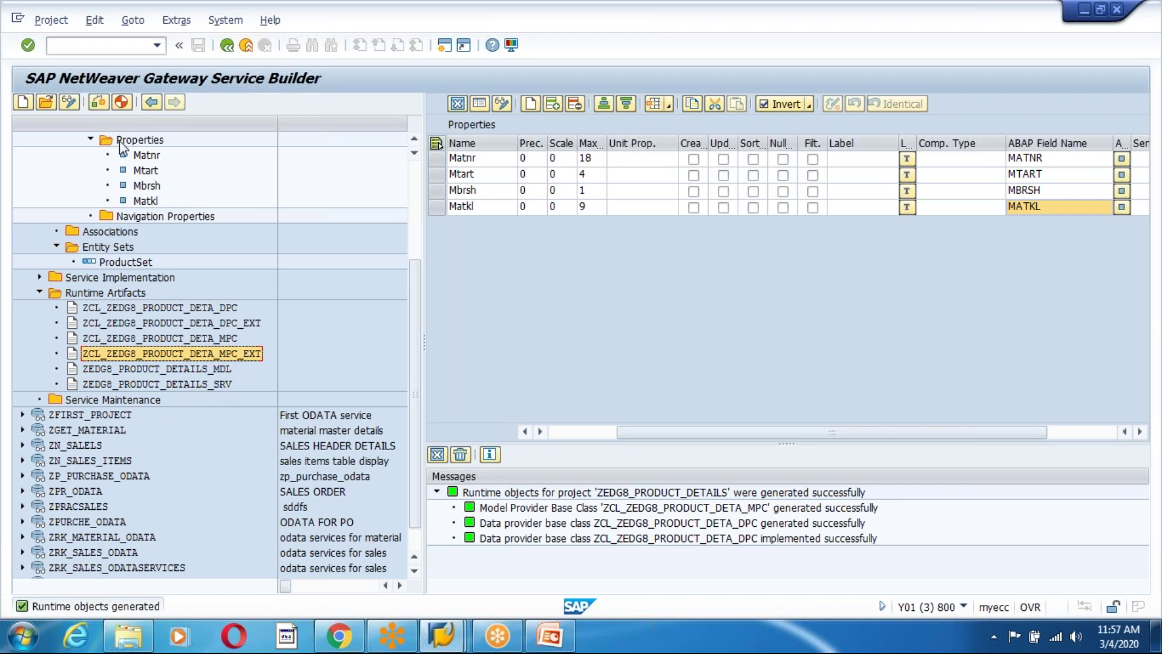
click(189, 386)
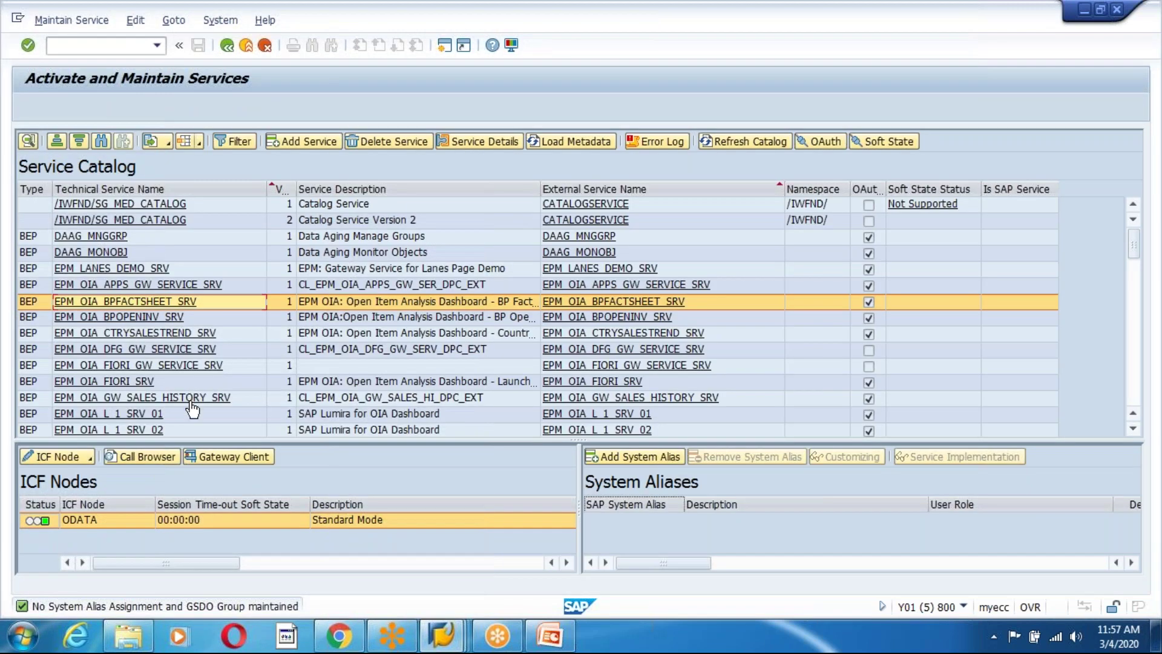
Search the technical service names in the Activate and Maintain Services catalog for ZEDG8, and close the search.
click(162, 400)
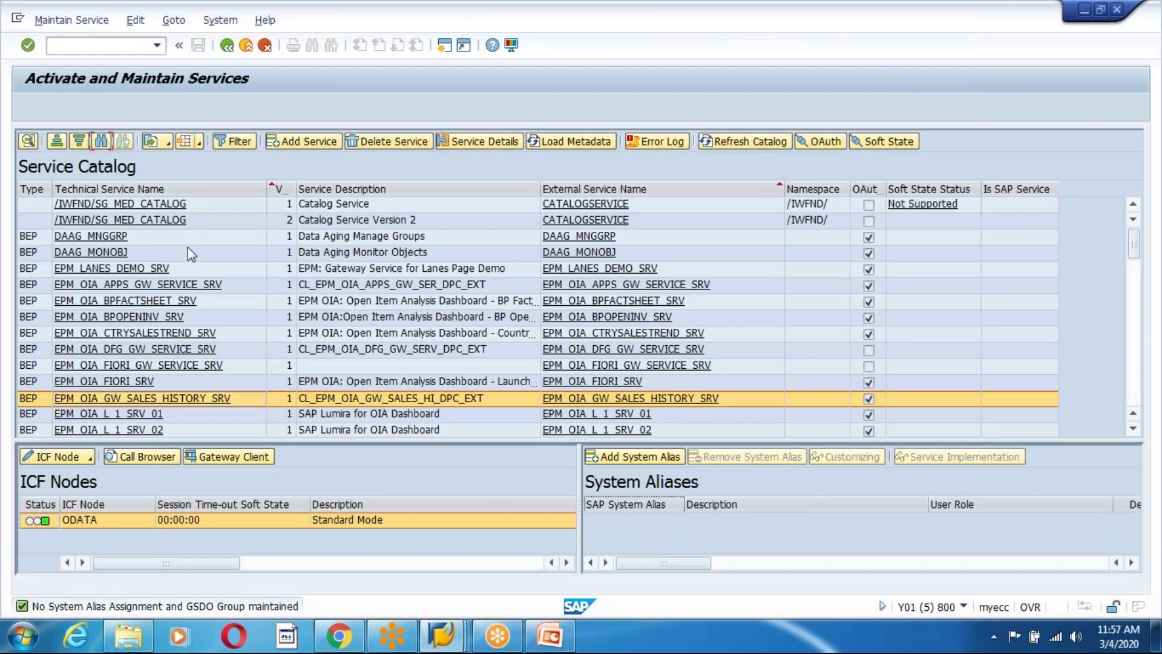
key(ctrl+f)
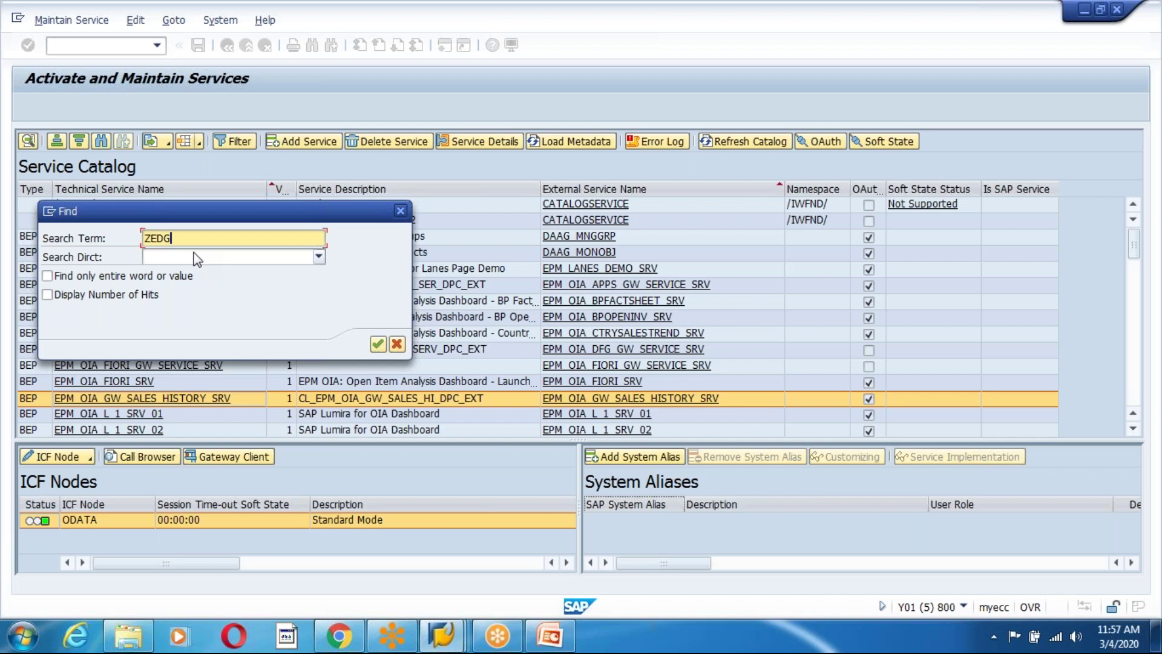
key(Return)
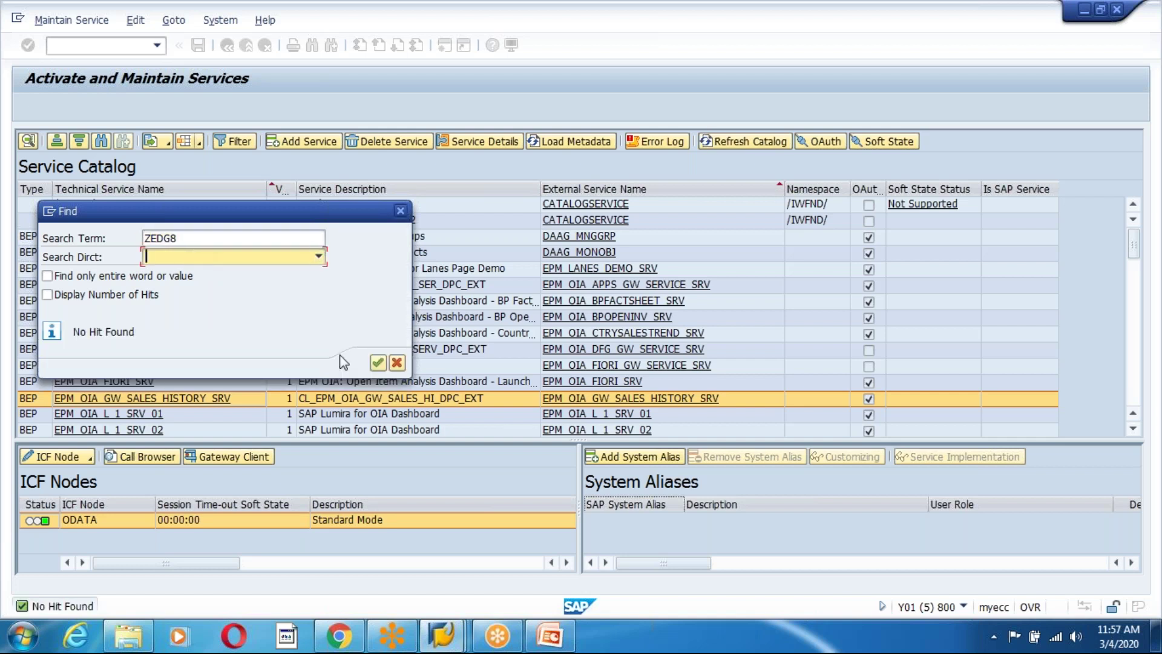
click(398, 363)
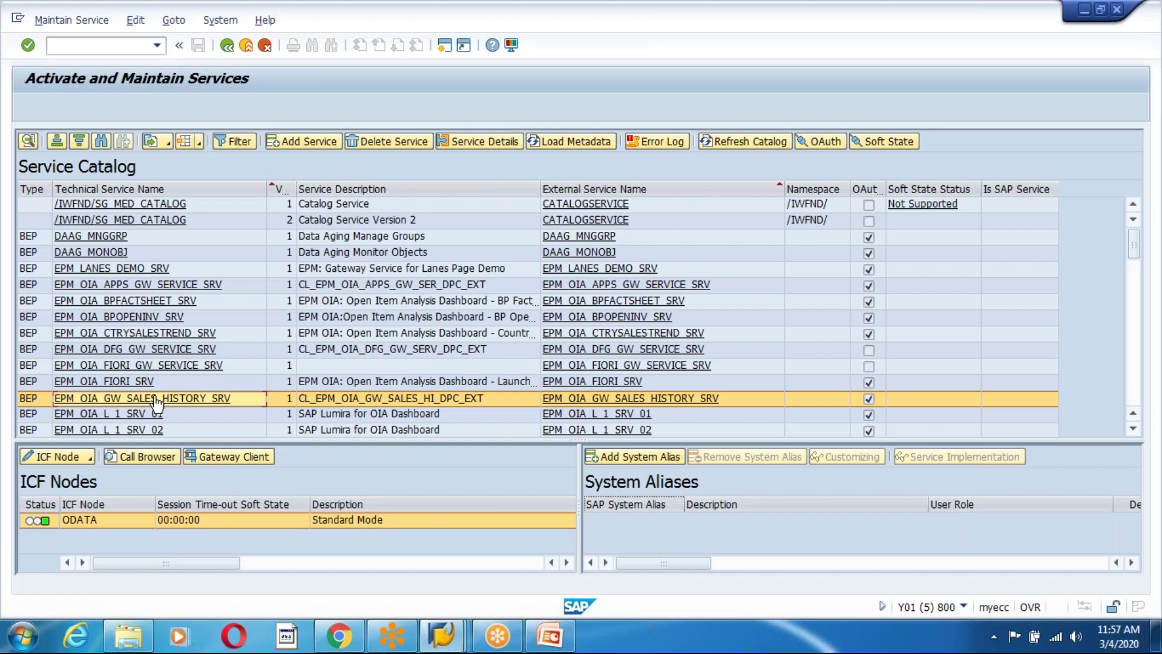
Start adding a service to the catalog and list the backend services for system alias LOCAL.
click(297, 140)
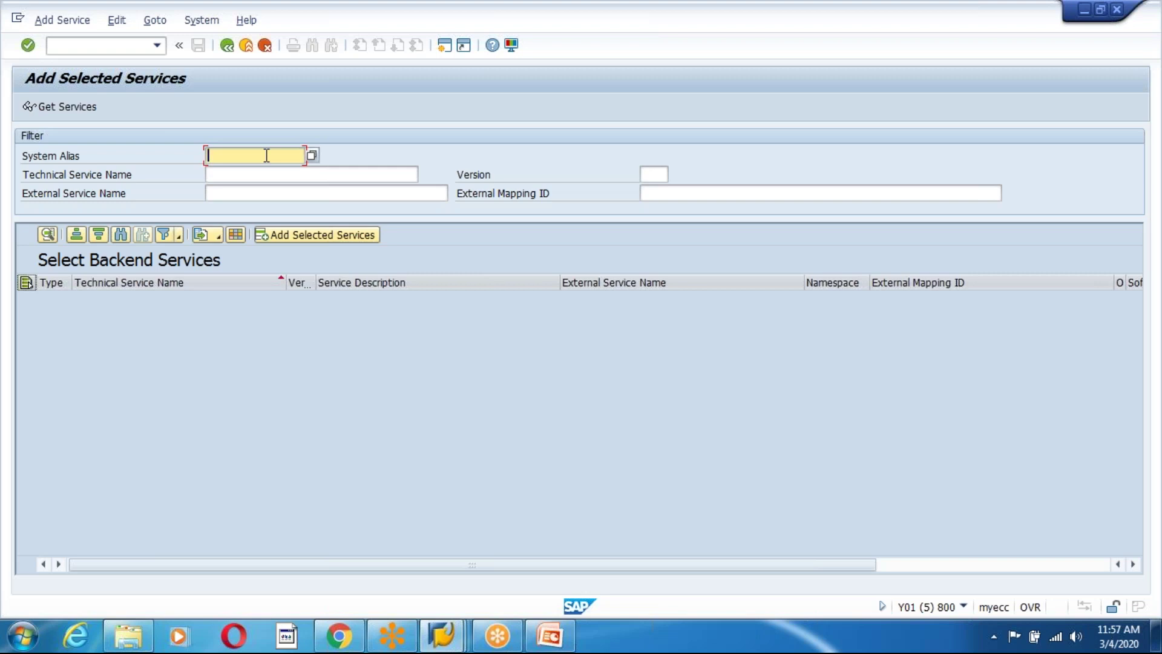
text(LOCAL)
key(Return)
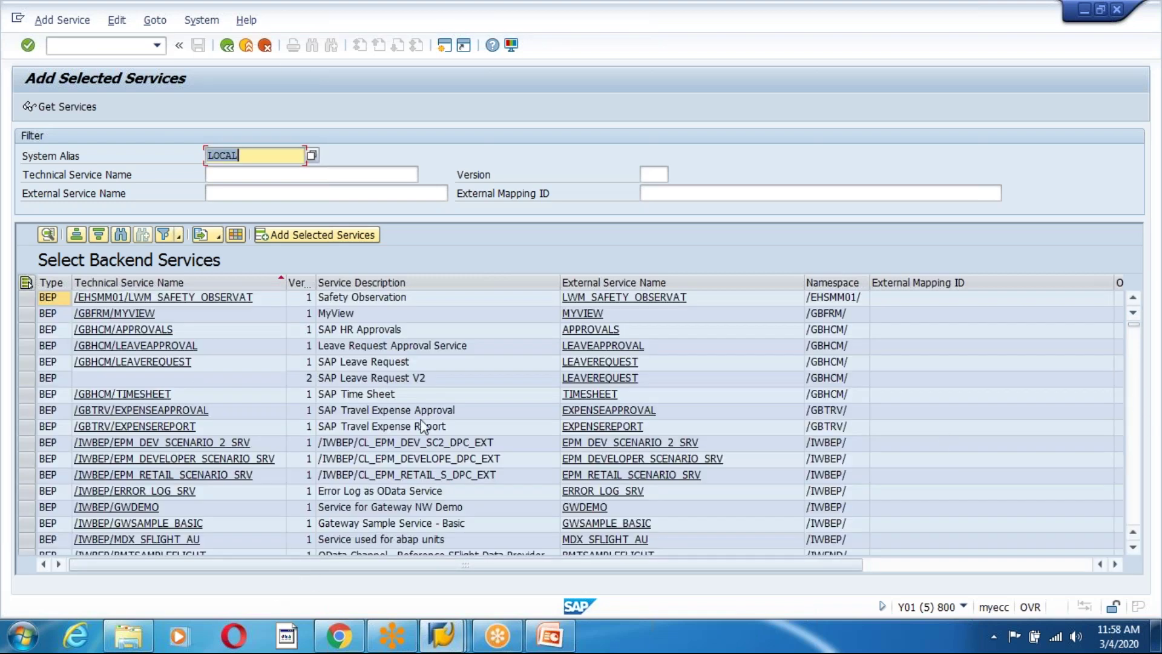
Find ZEDG8 in the backend services list and select the row of ZEDG8_PRODUCT_DETAILS_SRV.
click(121, 235)
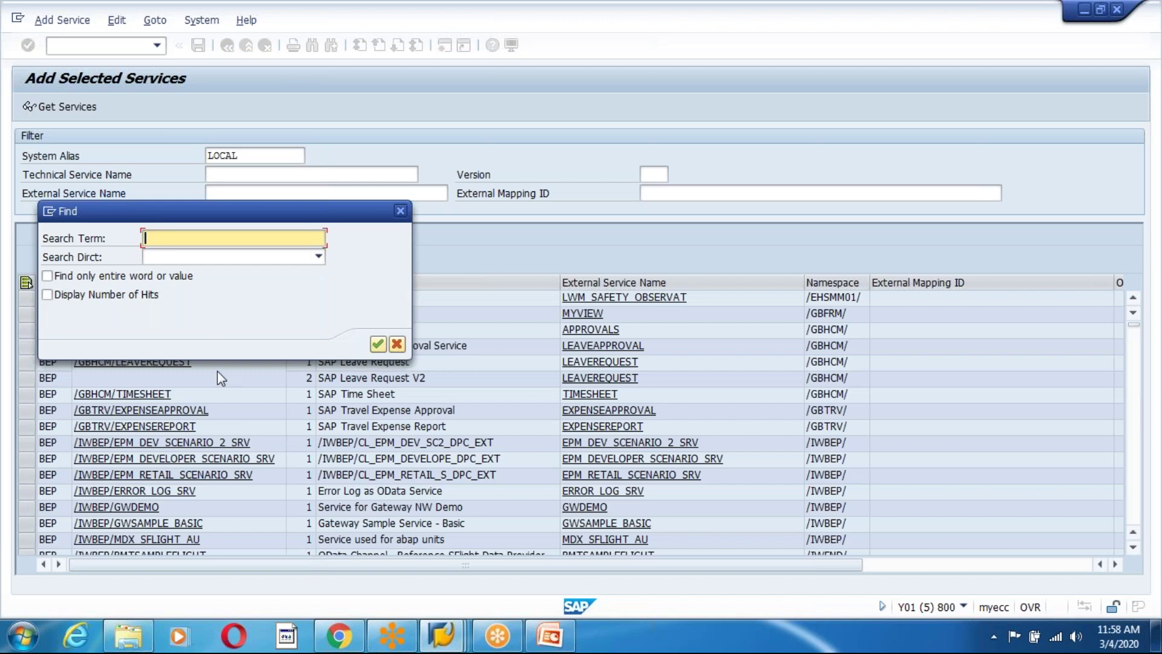
text(ZEDG8)
key(Return)
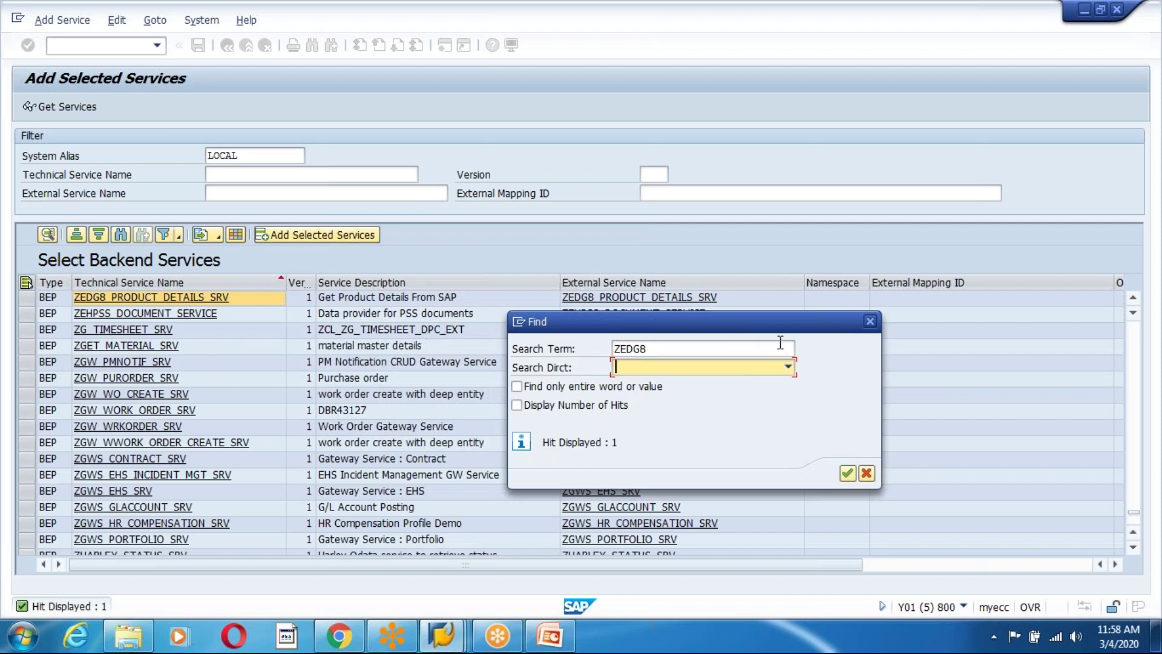
click(870, 321)
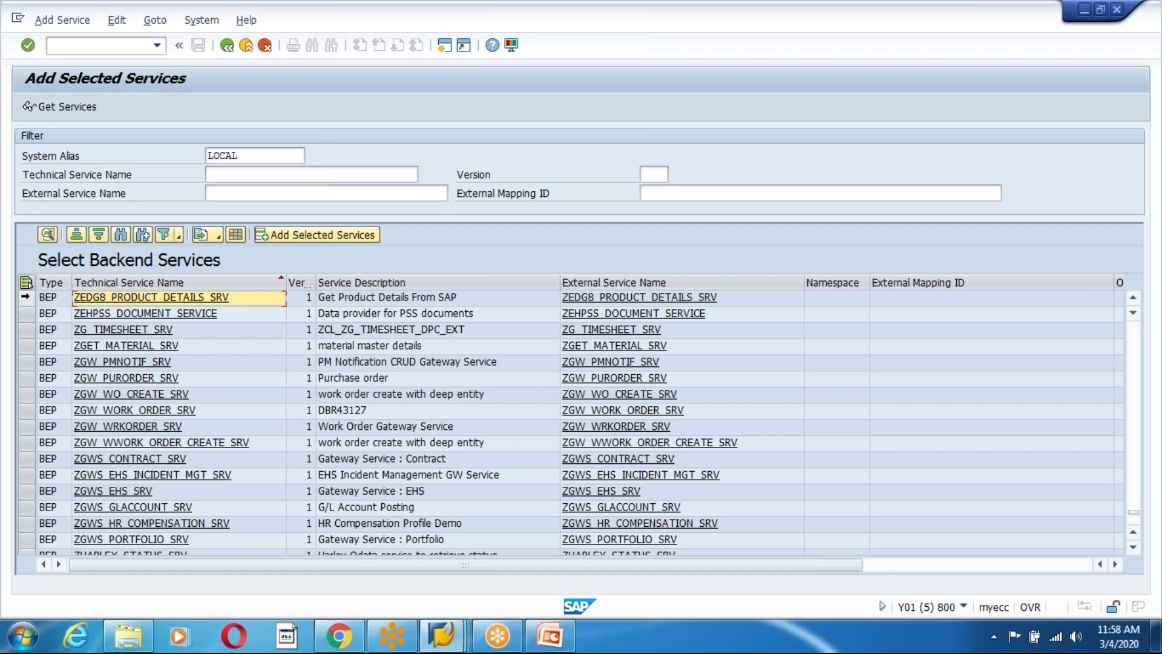
click(25, 296)
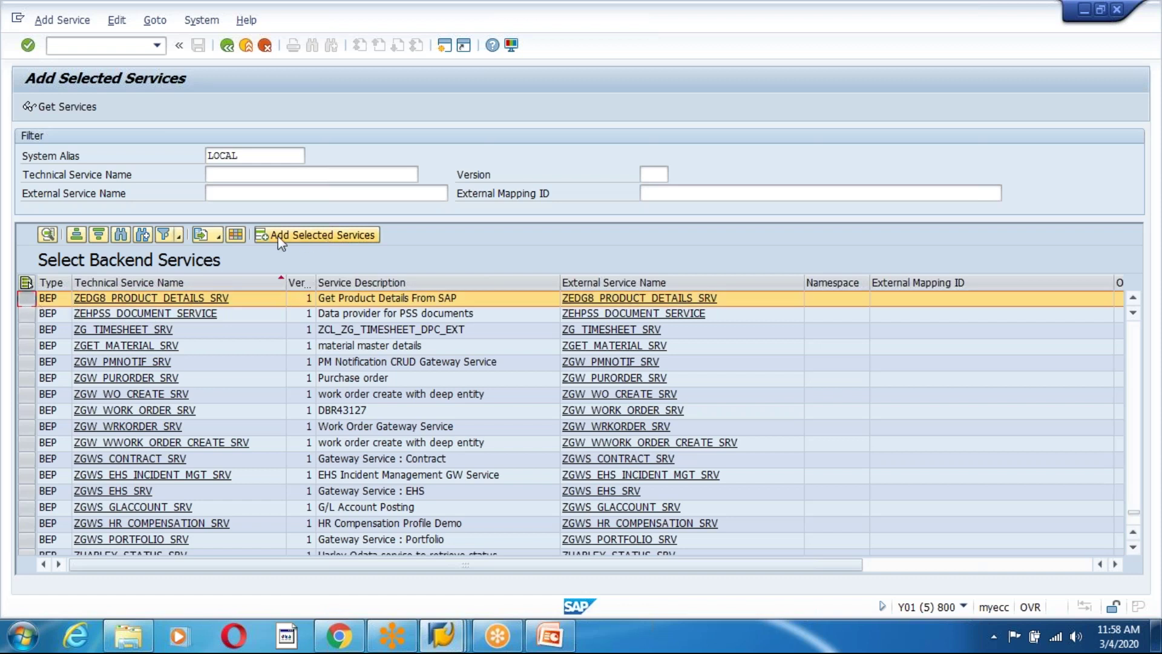
Add the selected service with package ZEDG9, assign its objects to workbench request Y01K900597, and return to the service catalog.
click(314, 239)
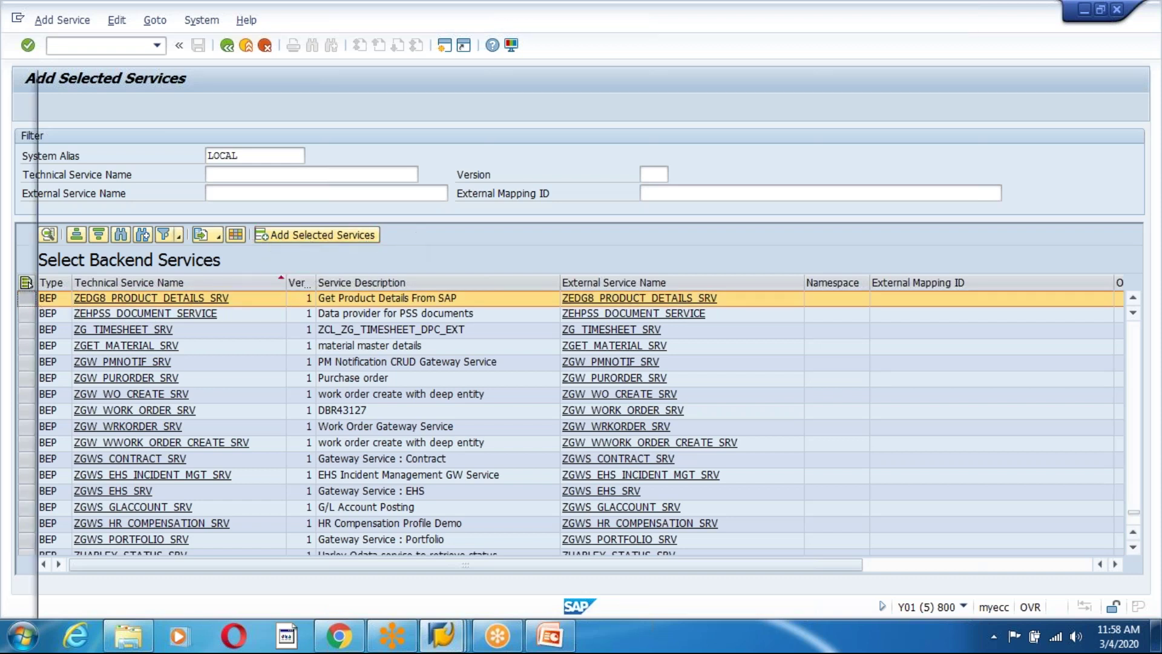
drag(177, 73, 202, 14)
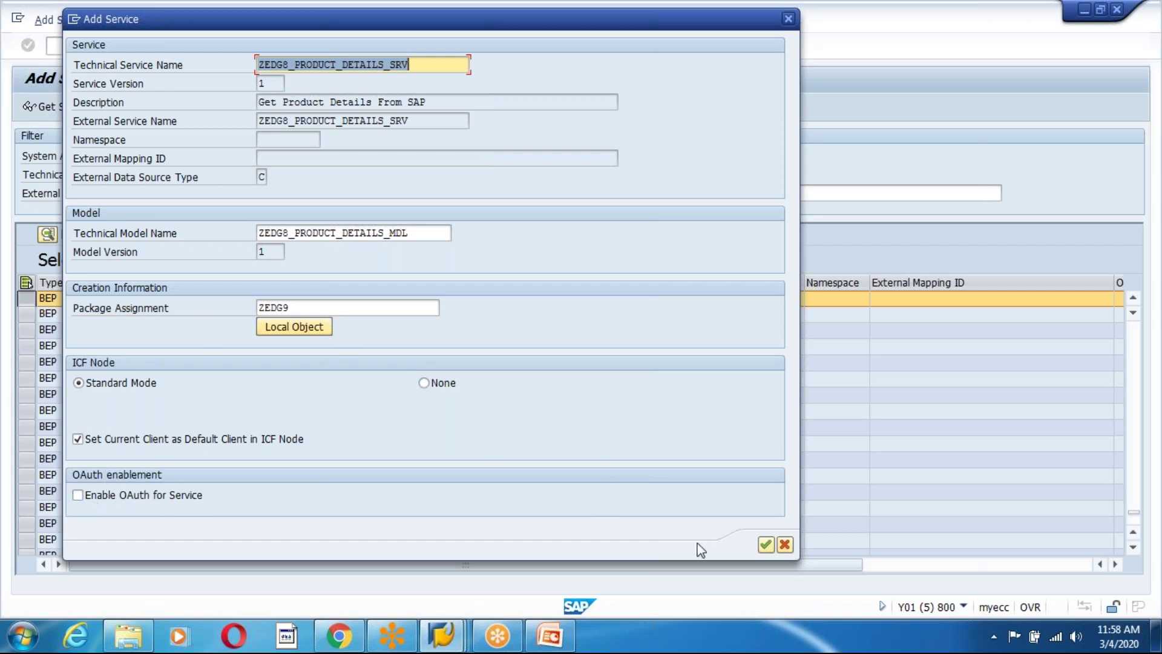
click(285, 309)
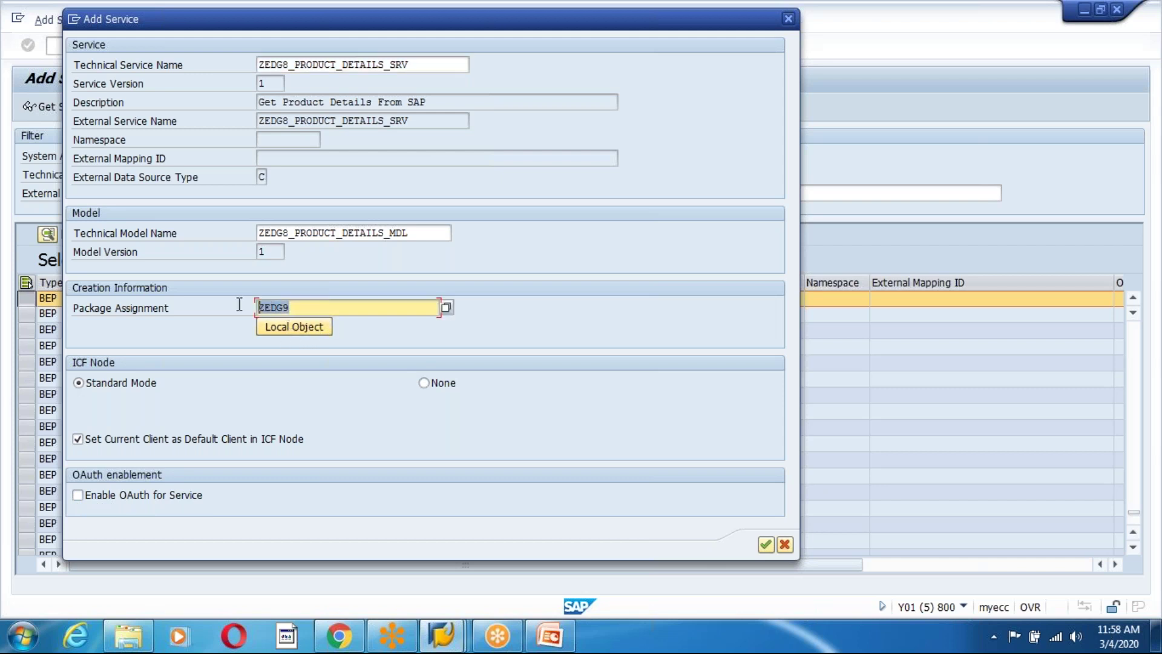
click(765, 545)
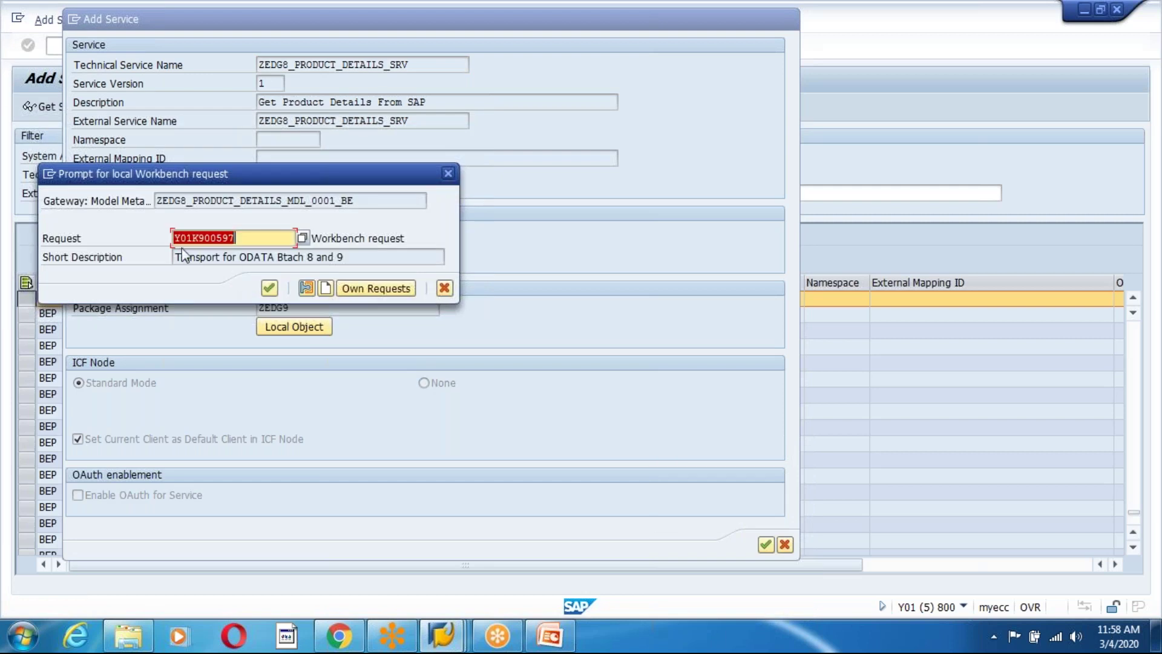
click(269, 288)
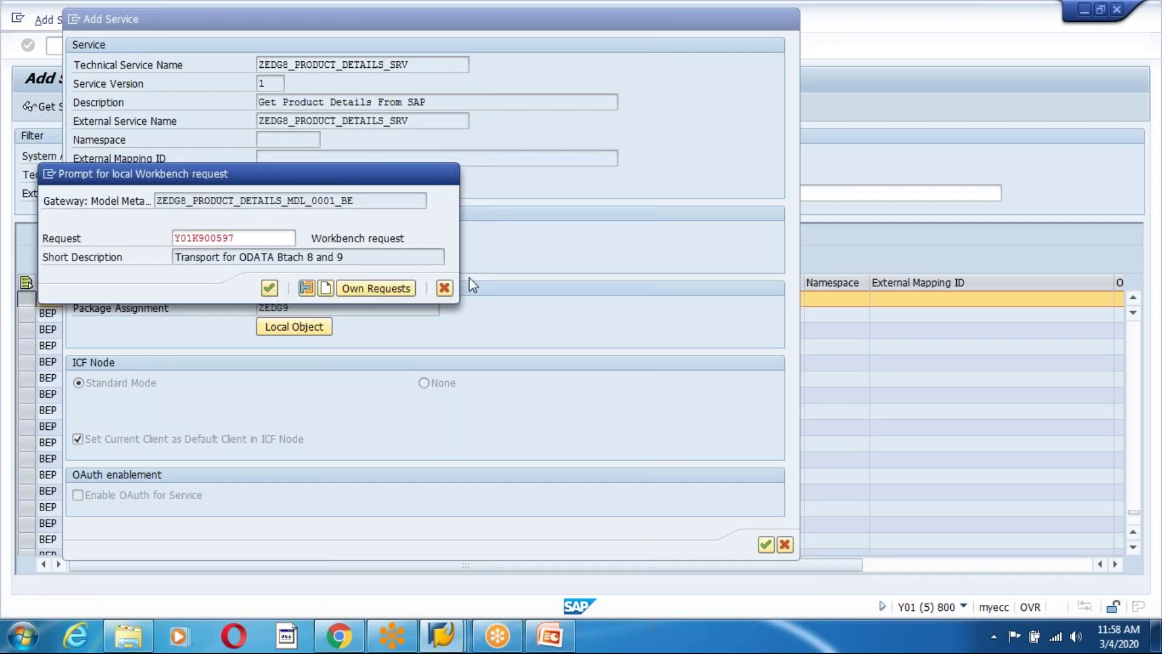
click(269, 289)
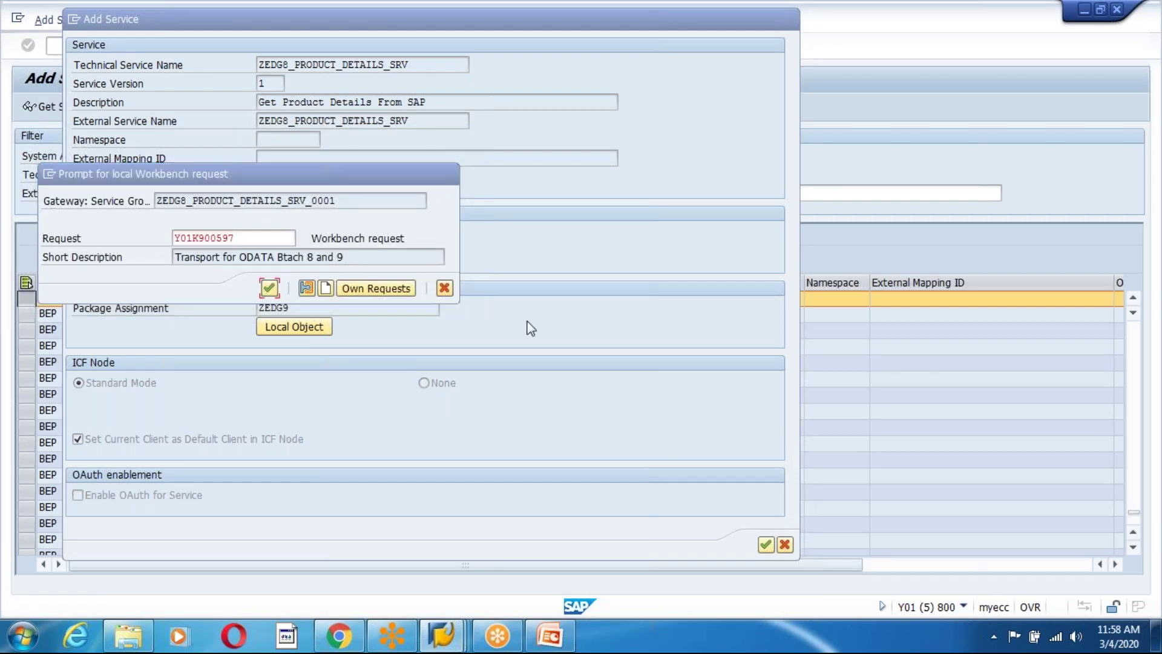
click(268, 289)
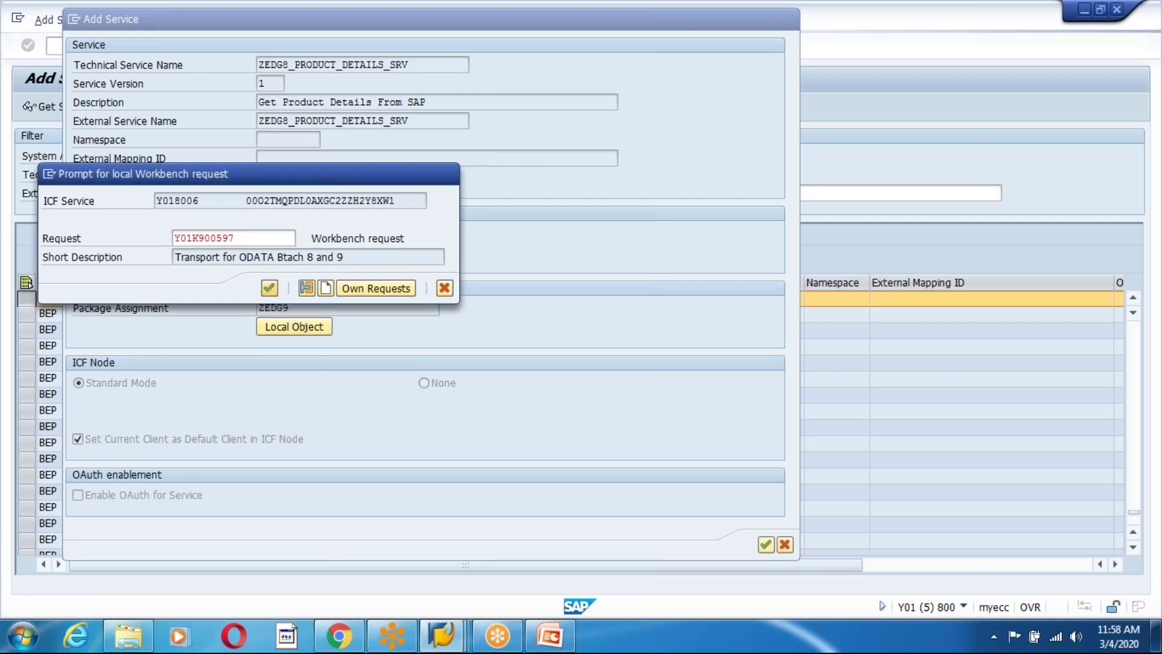
click(269, 288)
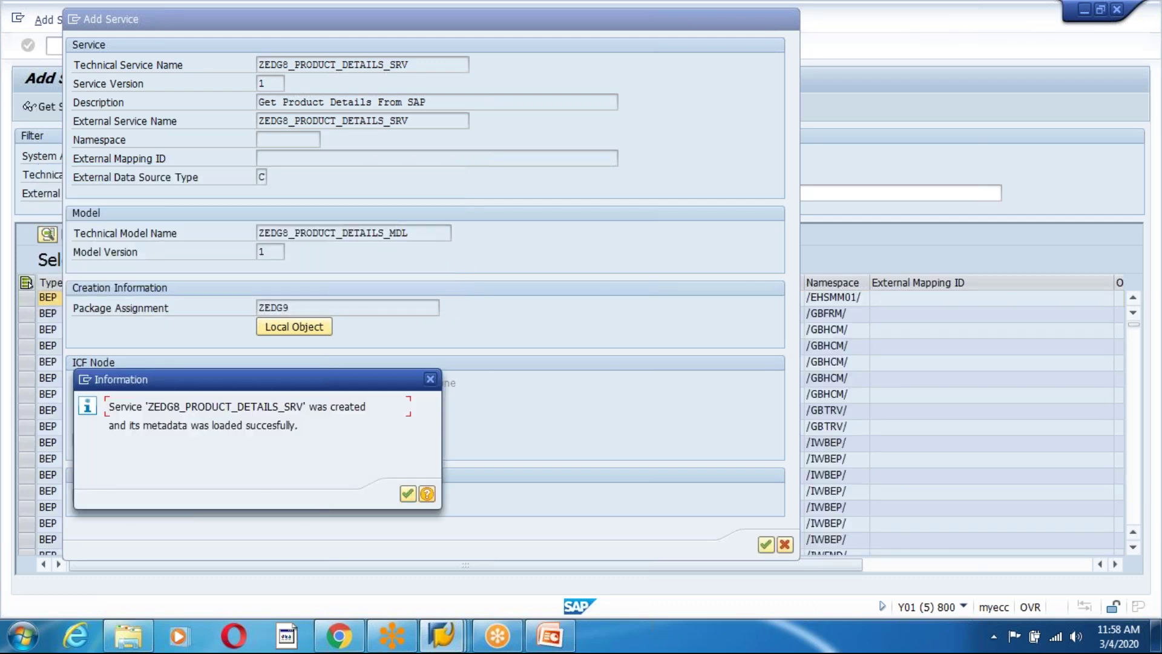
click(406, 494)
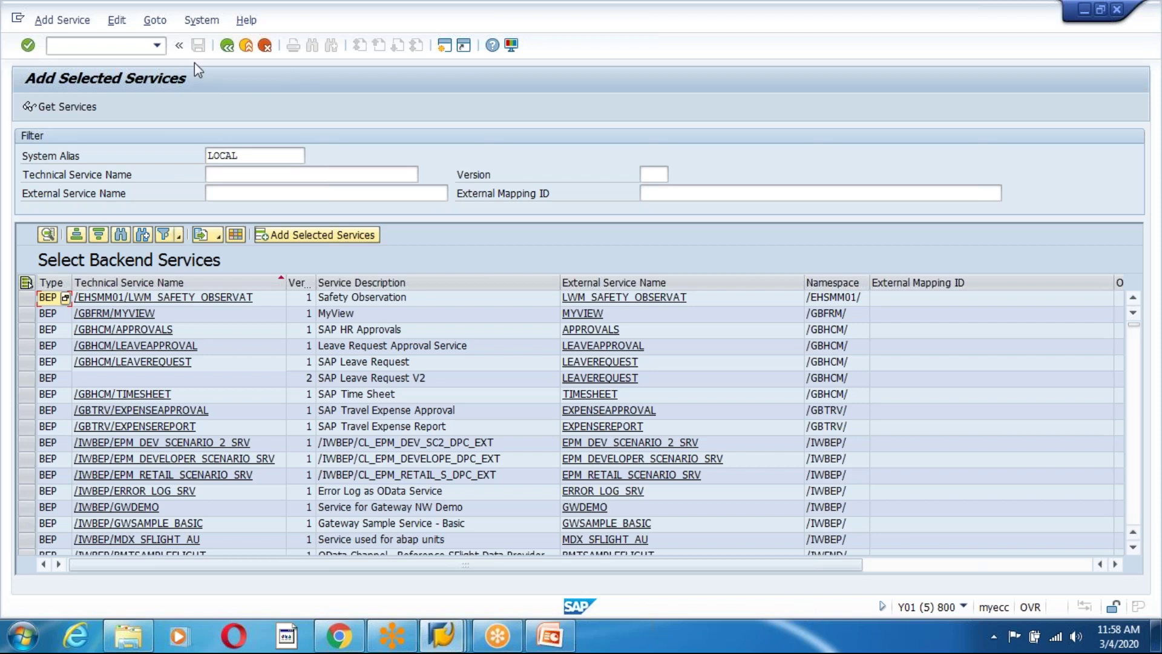
click(227, 46)
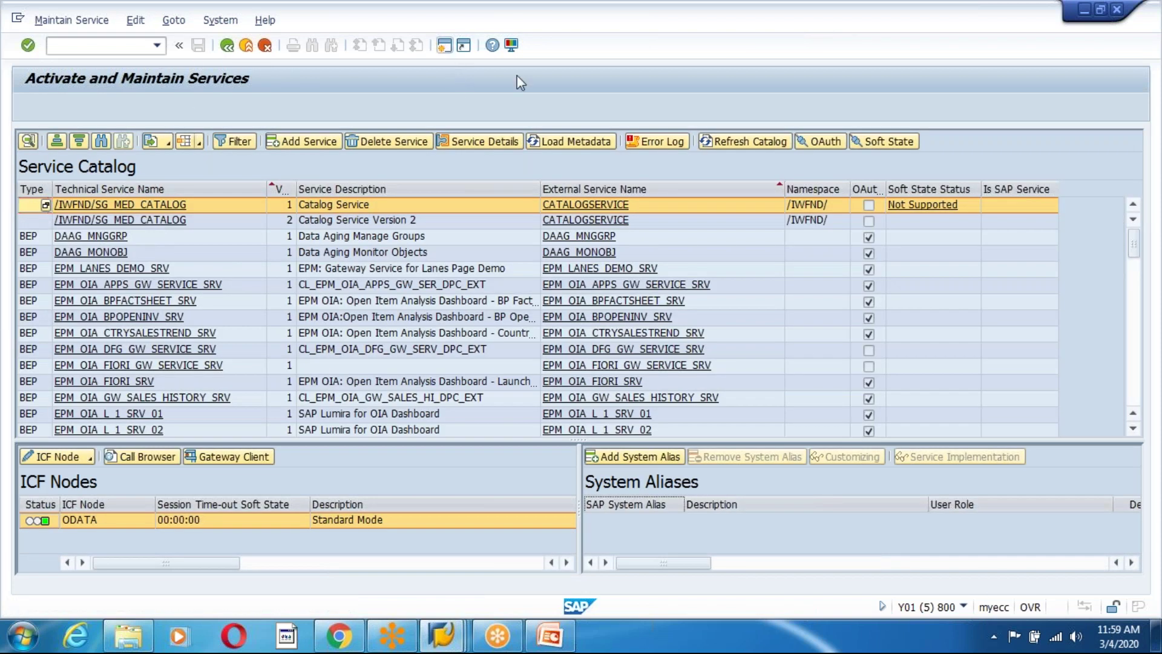
Open transaction SICF in a new session with hierarchy type SERVICE.
key(ctrl+n)
text(s)
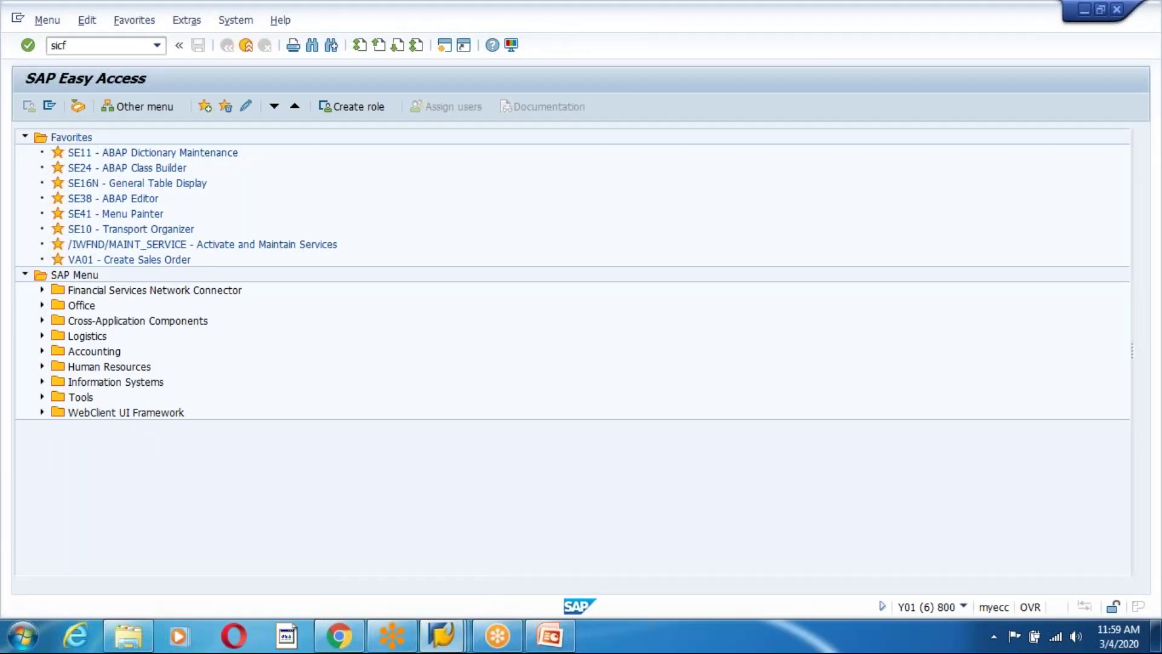
text(icf)
key(Return)
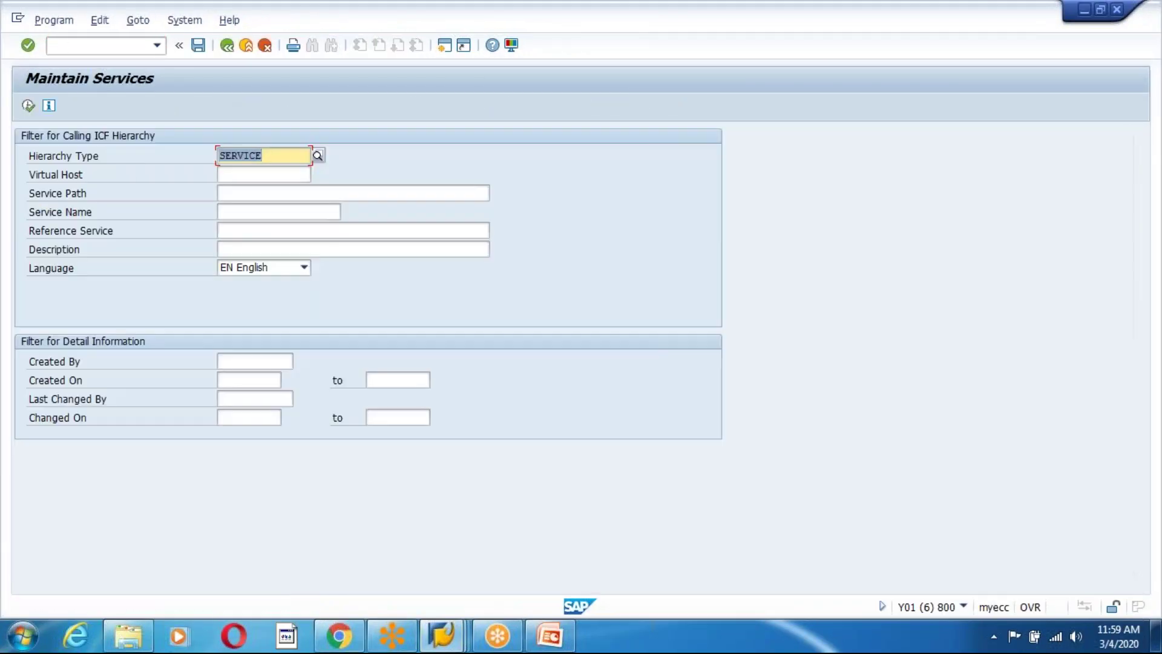
click(228, 46)
text(sicf)
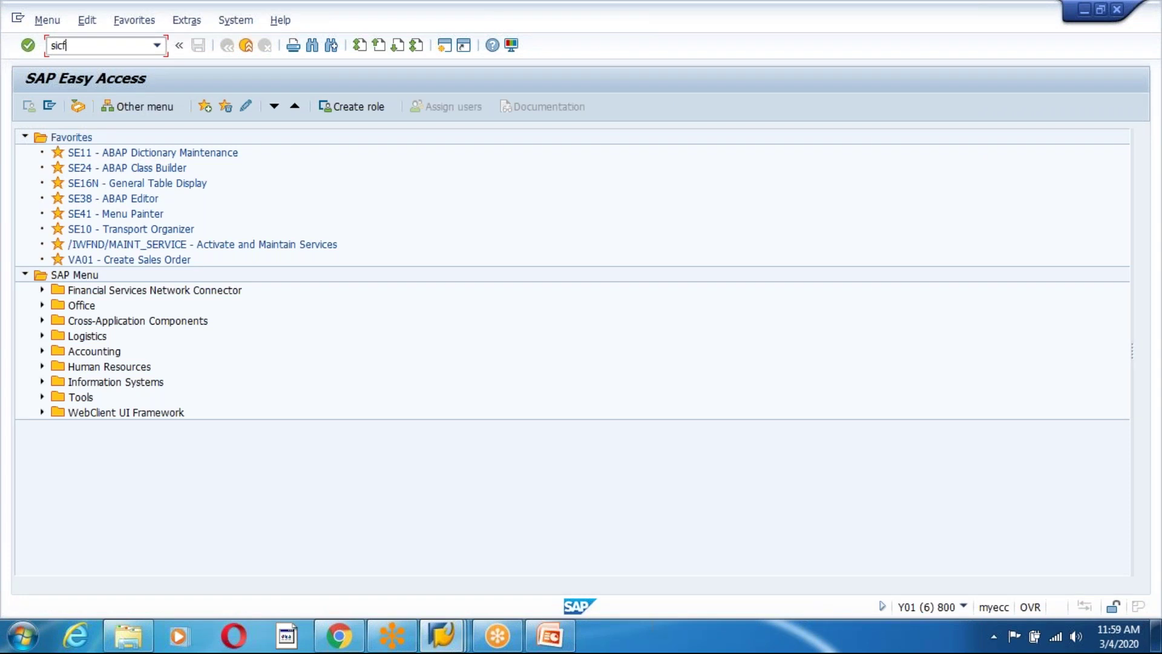
key(Return)
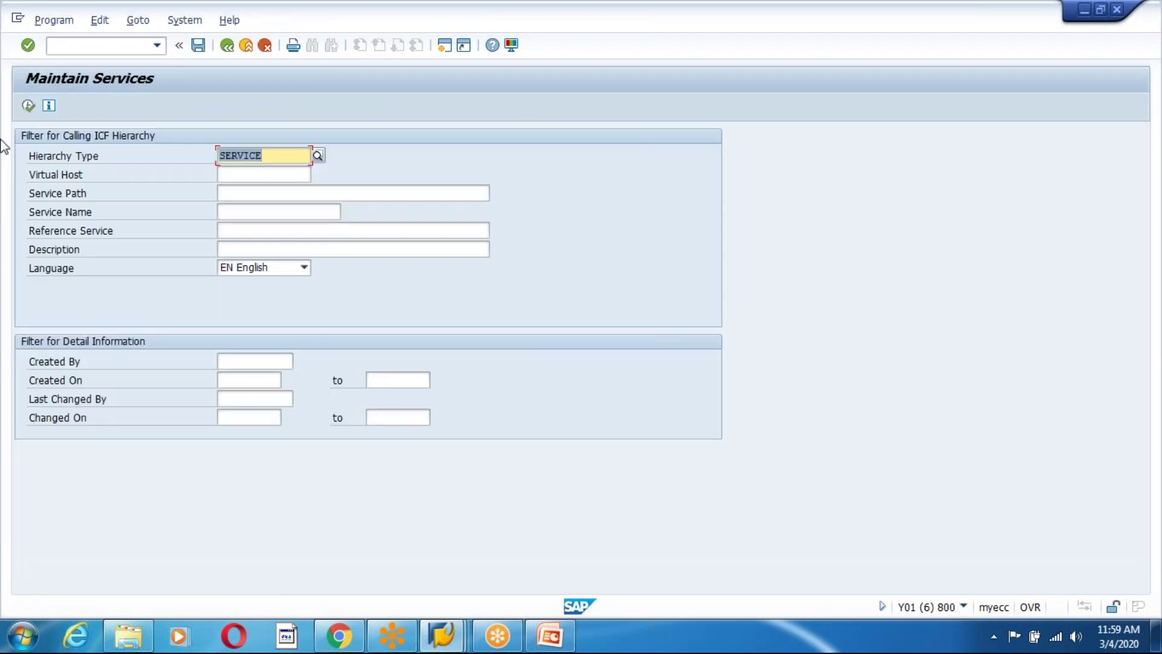
click(203, 157)
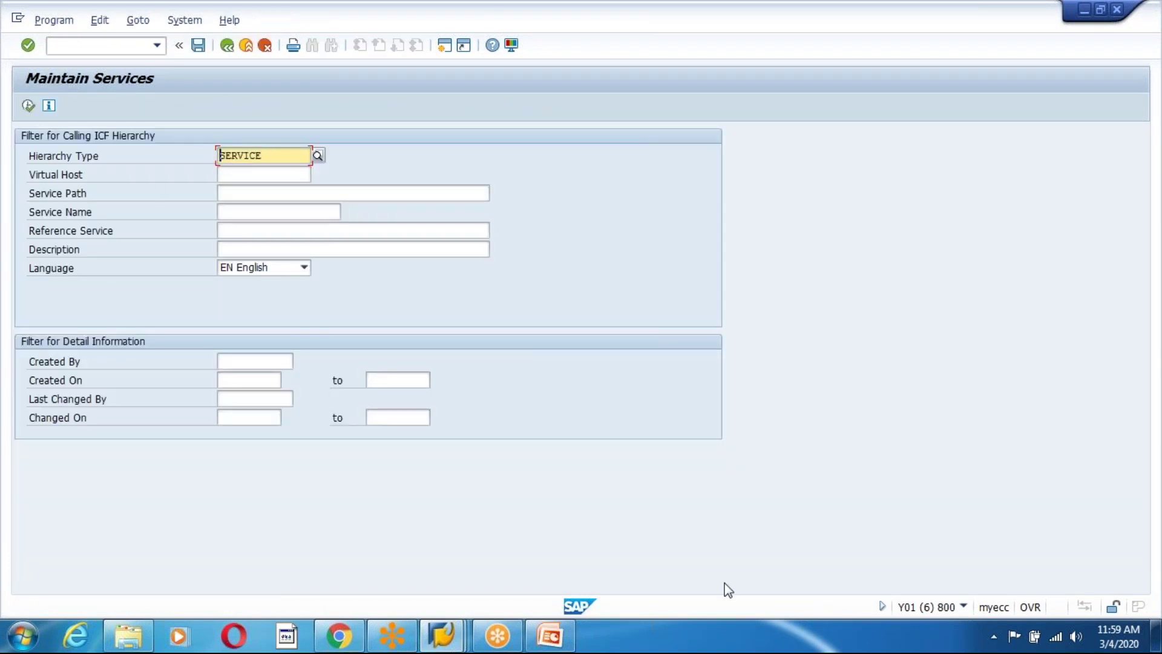
Switch to the PowerPoint slide and add item 8 to the numbered list, reading "SICF→Hierachy Type( SERVICE-→".
click(550, 635)
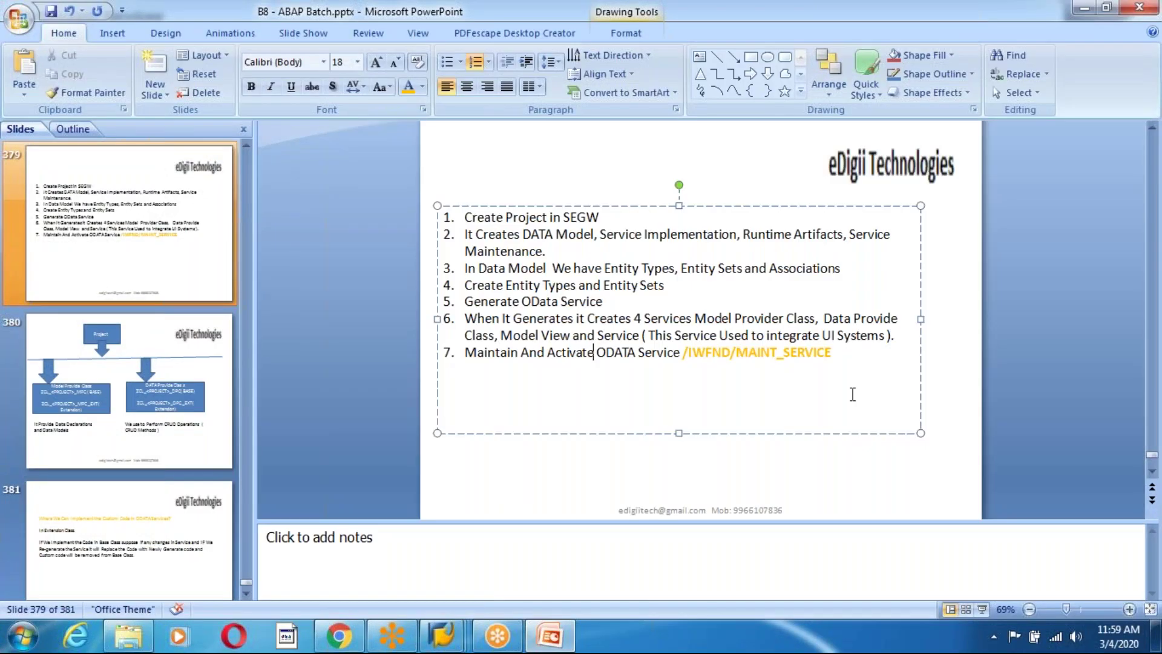
click(848, 355)
key(Return)
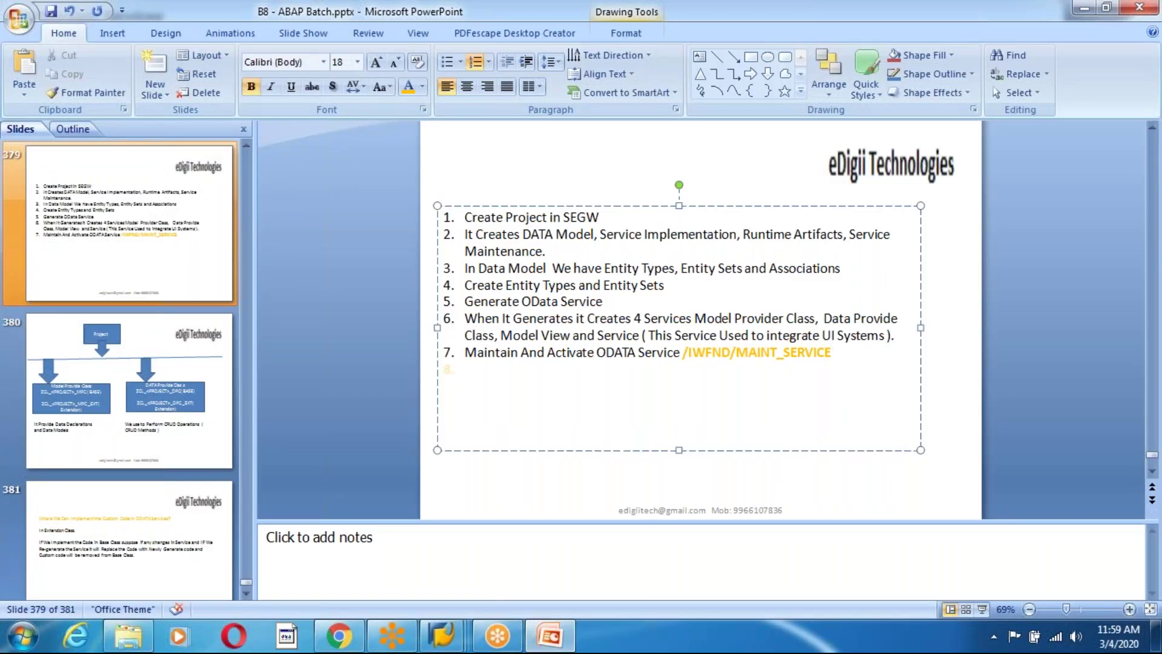
text(SIC)
text(F-->)
key(alt+Tab)
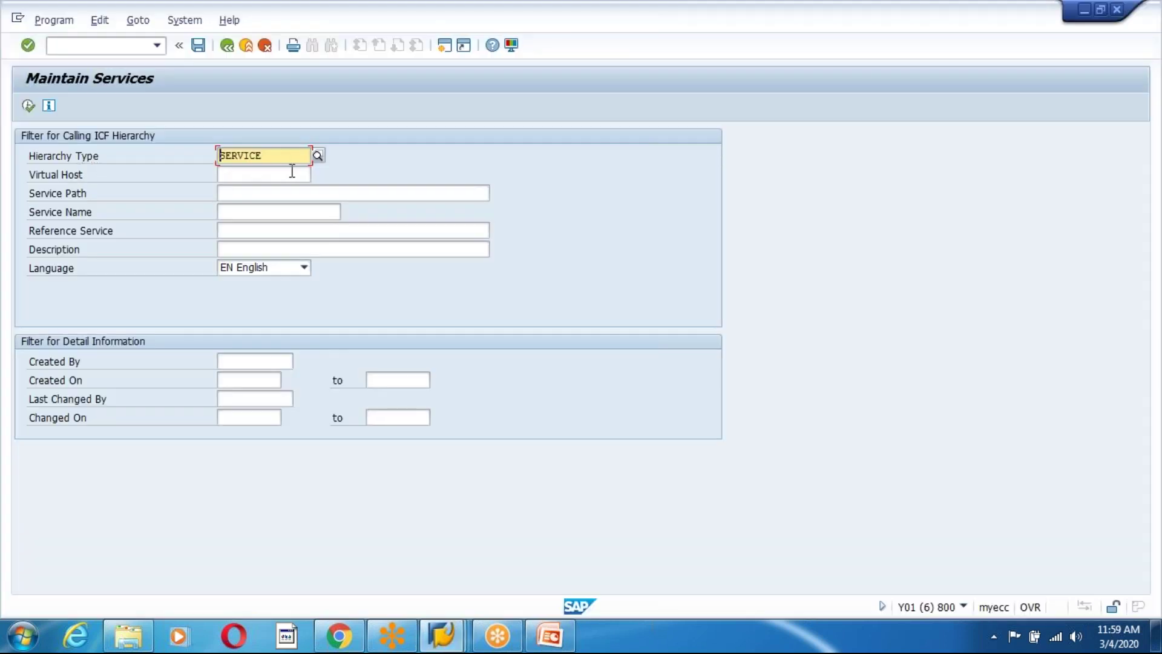
key(alt+Tab)
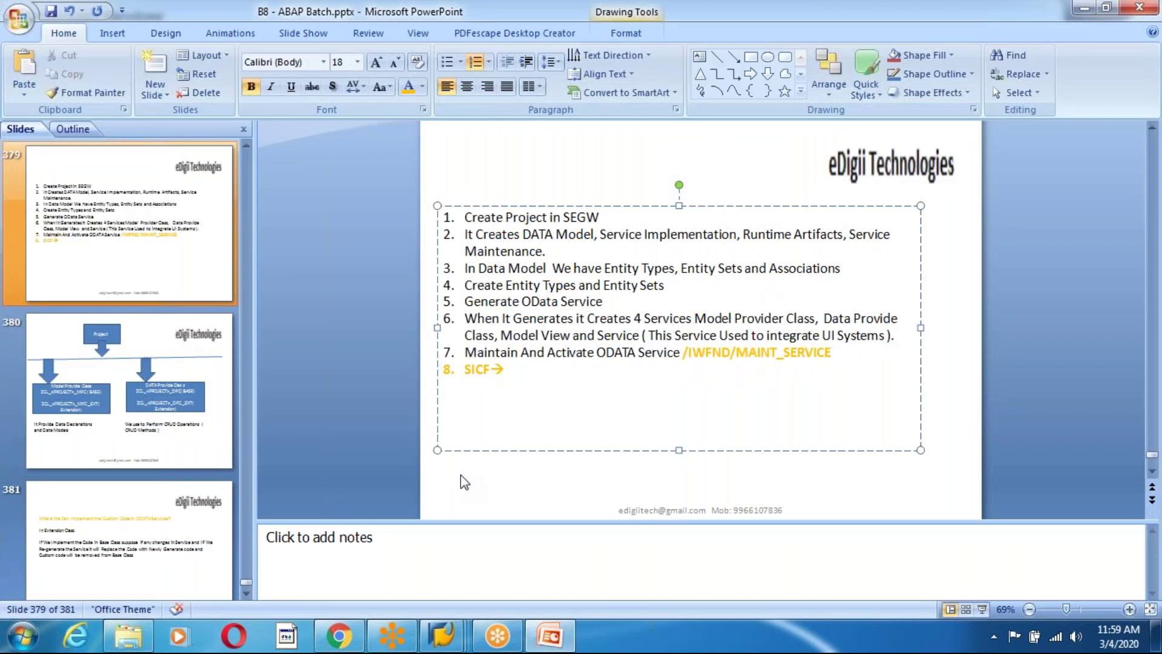
text(Hierachy Type( SERVICE--)
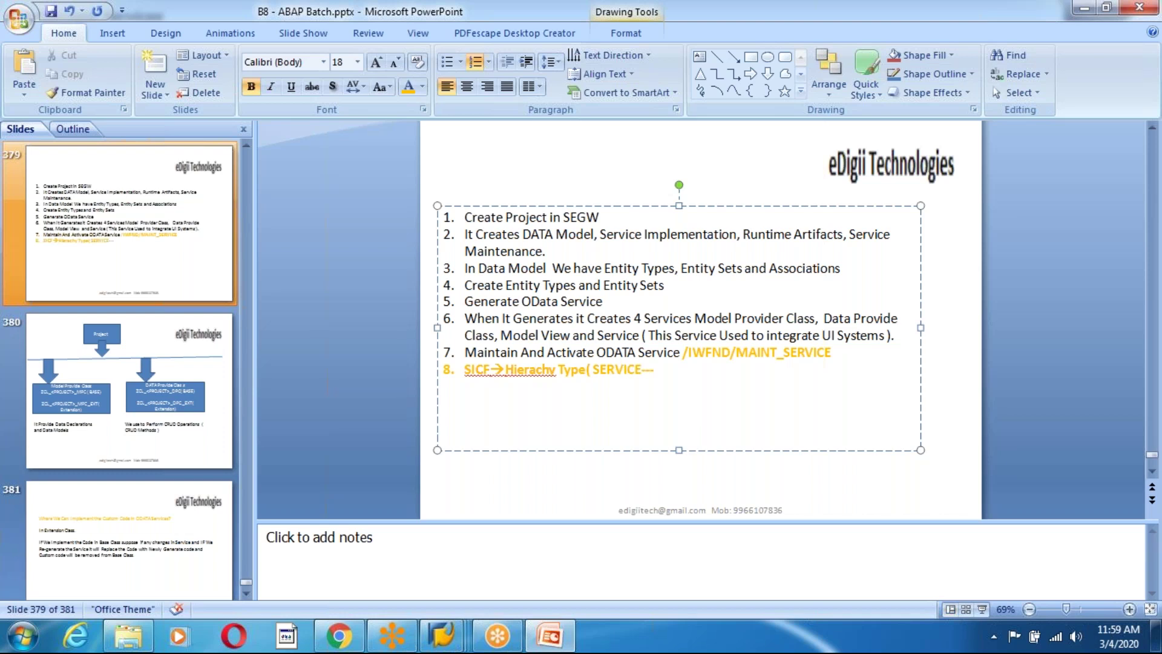
Display the service hierarchy in the SAP session, expand default_host, and append "Default_Host→" to item 8 on the PowerPoint slide.
key(alt+Tab)
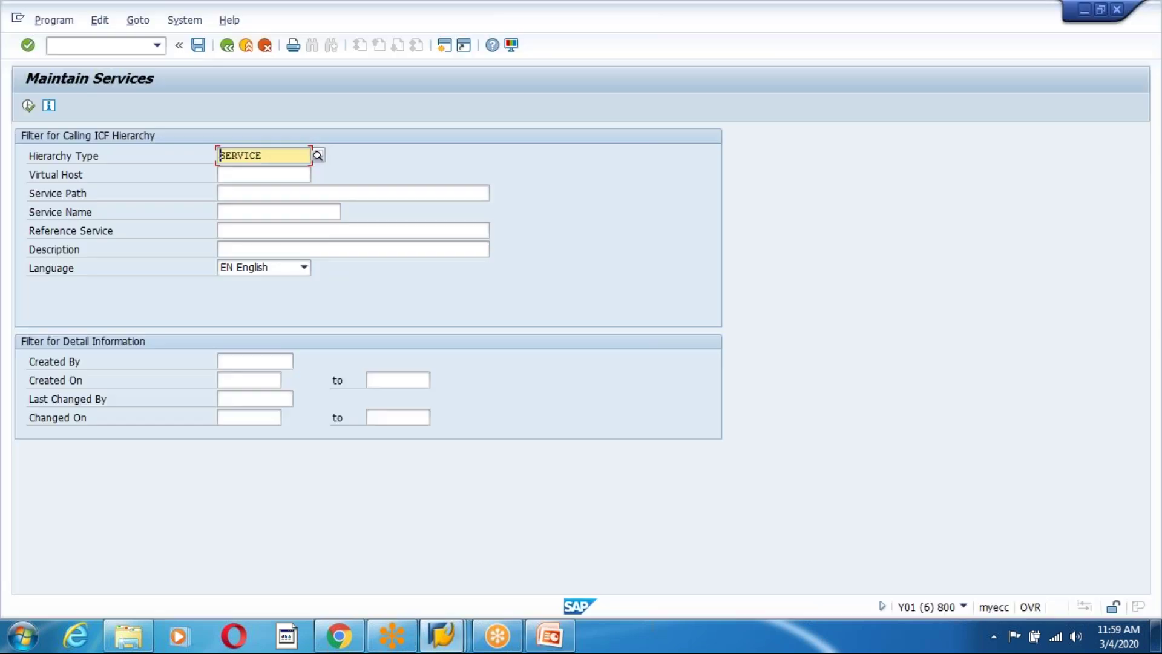
click(28, 106)
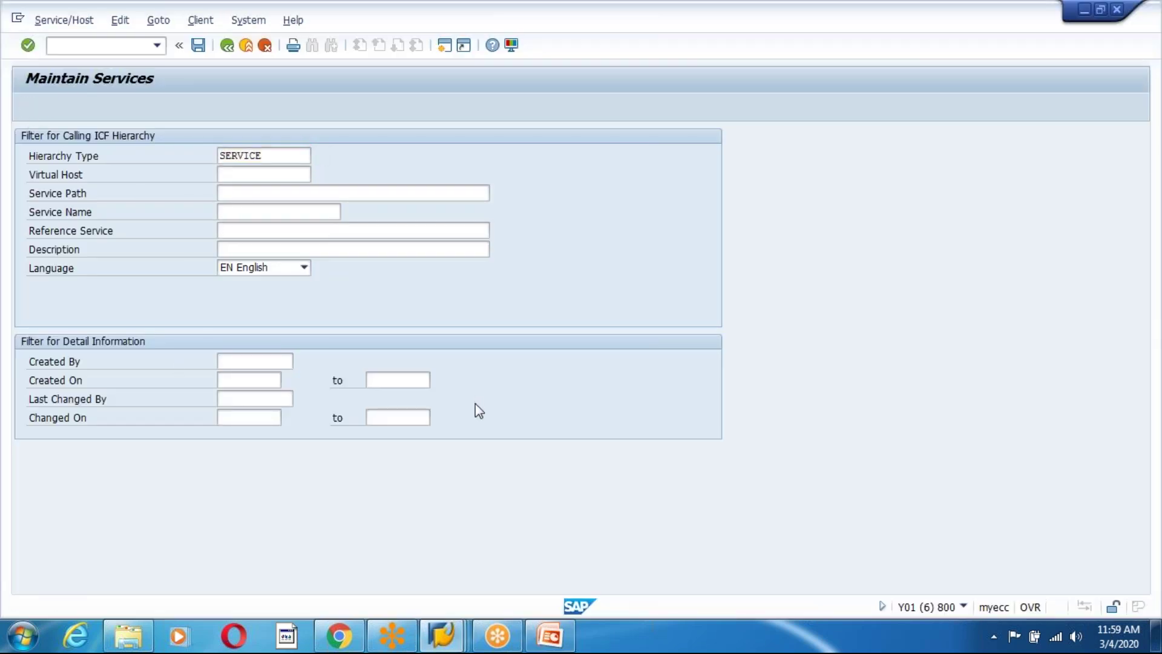
click(24, 305)
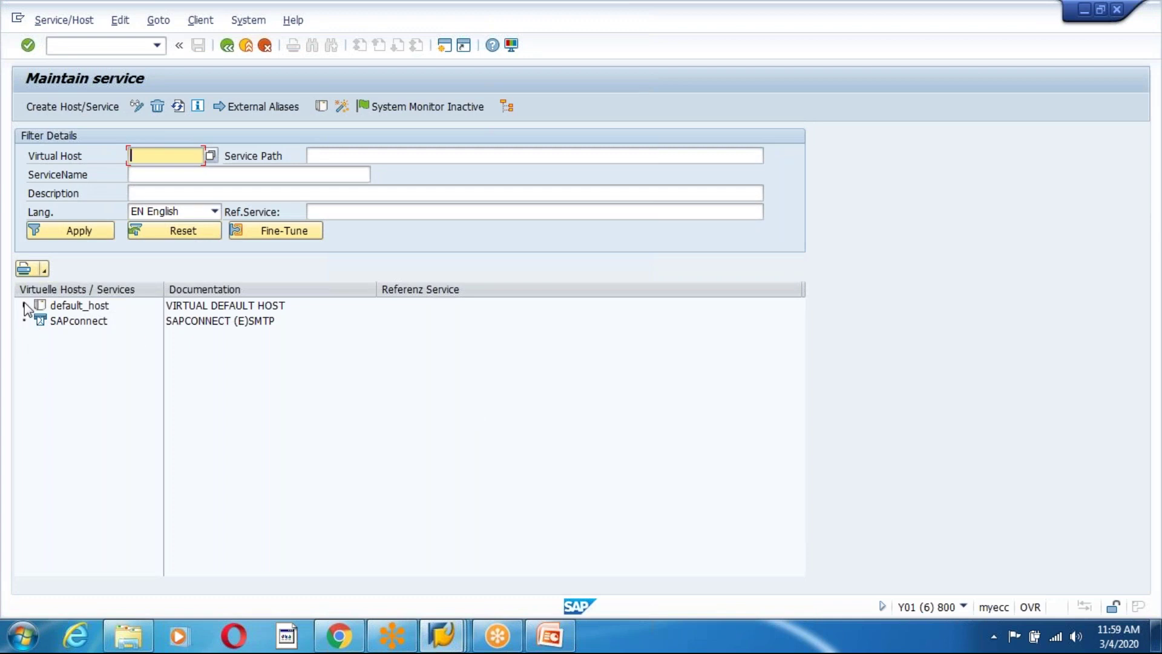
key(alt+Tab)
text(Default_)
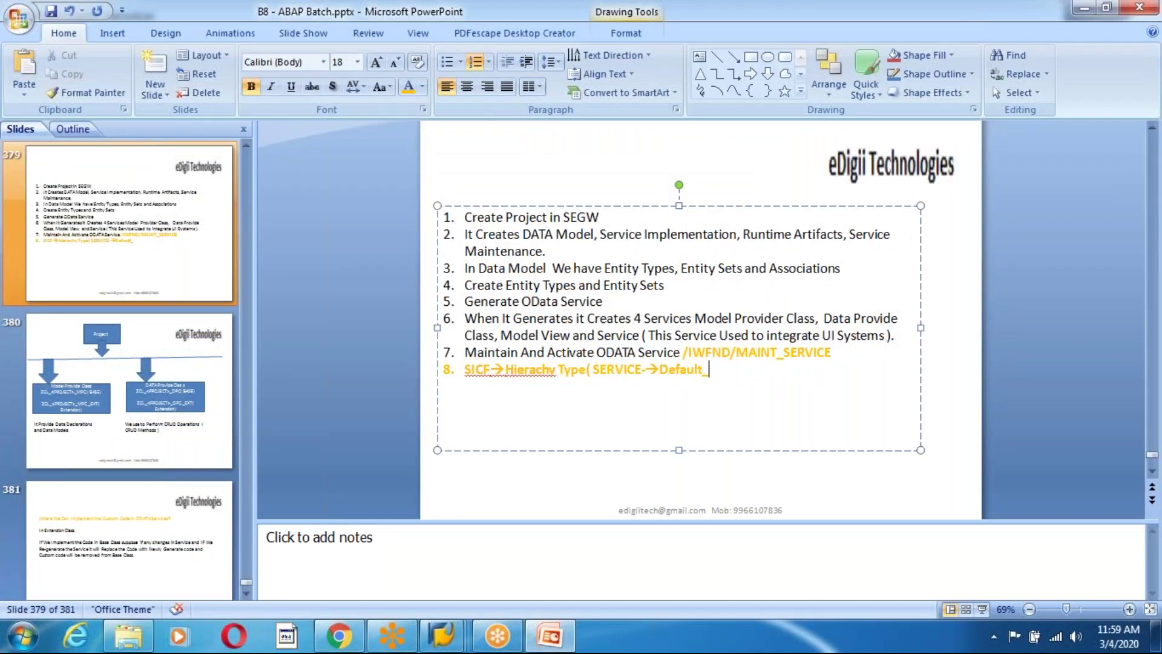
text(Host→)
Expand the sap node under default_host in SAP and append "Sap→" to item 8 on the PowerPoint slide.
key(alt+Tab)
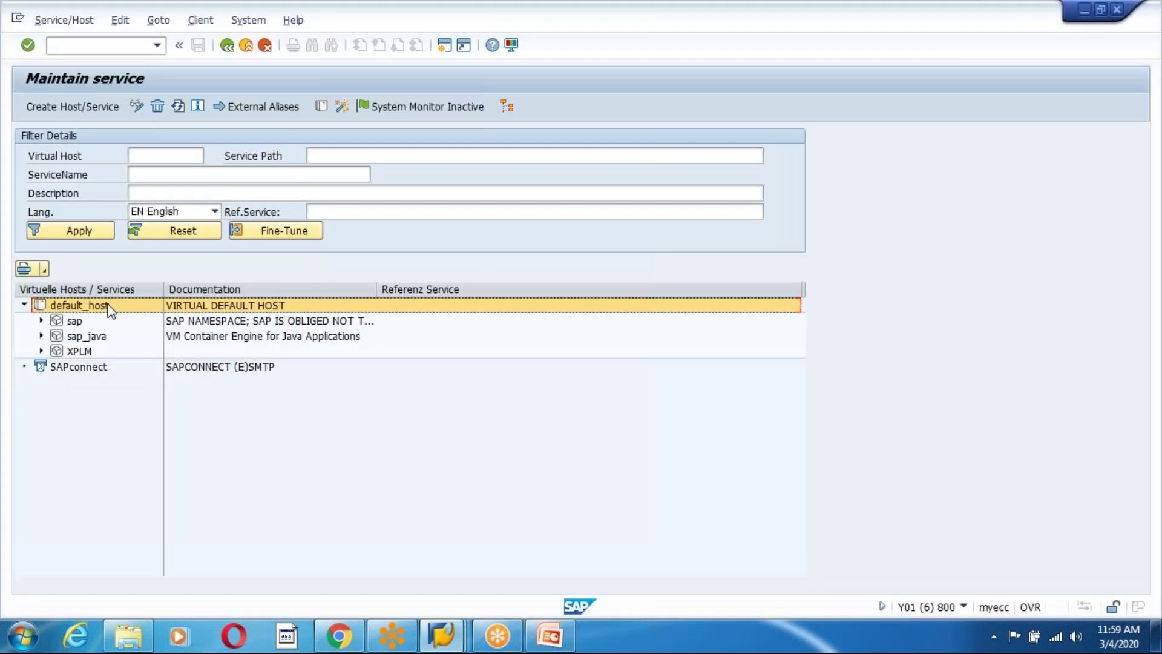
click(42, 320)
key(alt+Tab)
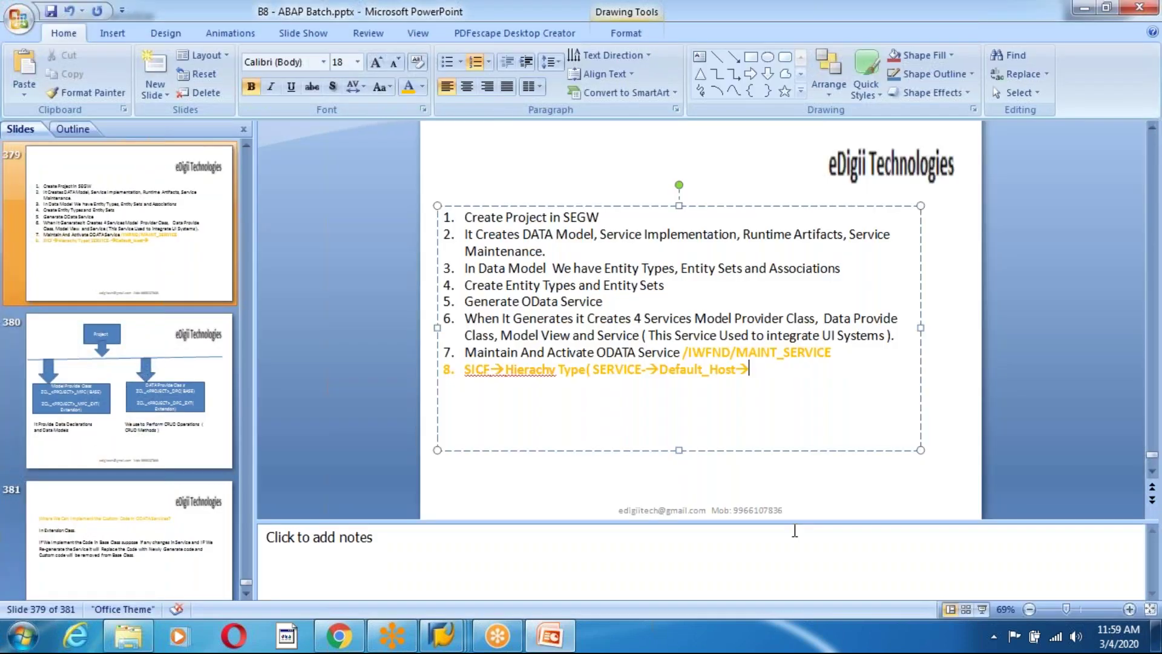
text(Sap-->)
Locate the opu node under sap in the SAP service tree and append "opu-→" to item 8 on the PowerPoint slide.
key(alt+Tab)
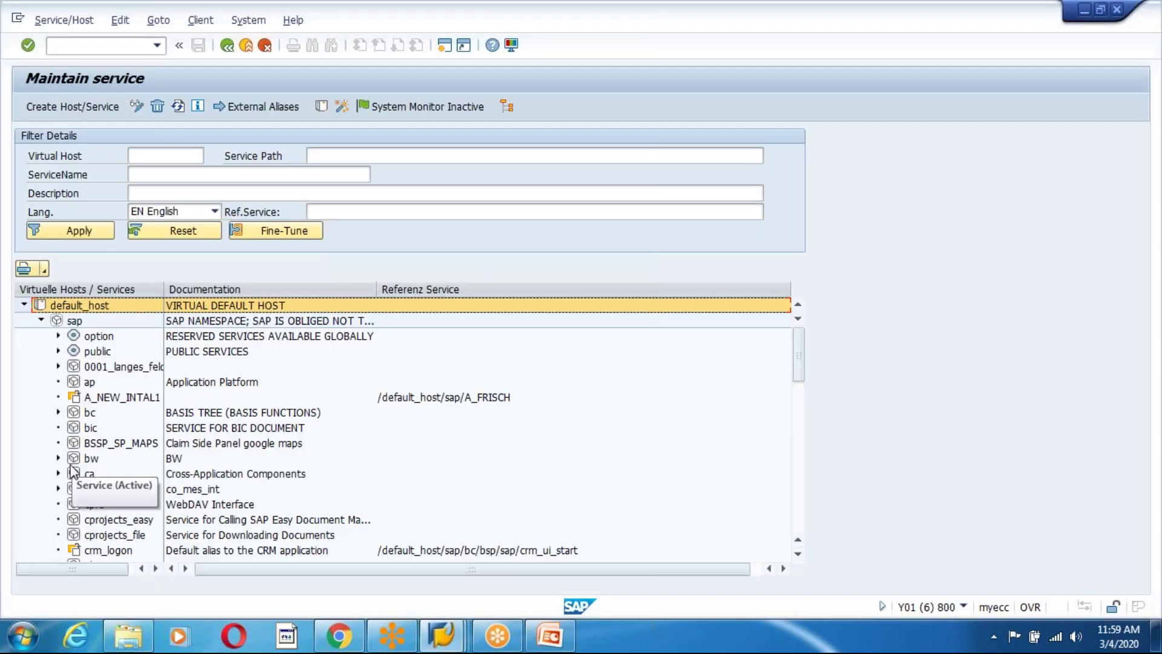
click(92, 404)
scroll(93, 490, down, 2)
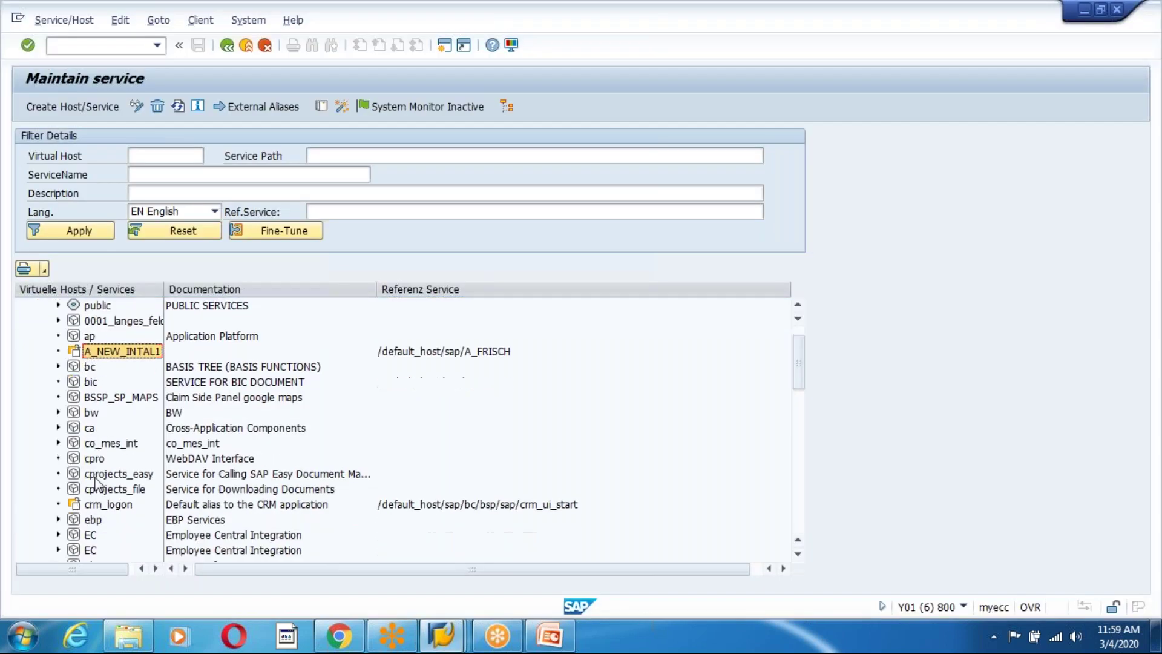
scroll(91, 513, down, 4)
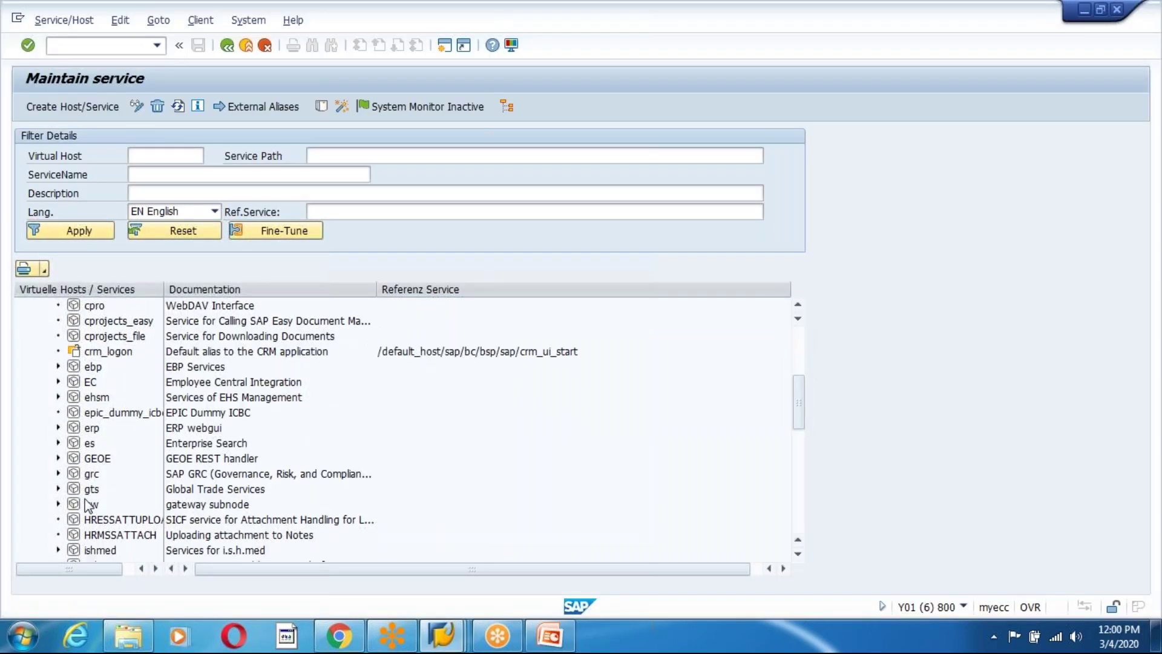
scroll(112, 528, down, 3)
click(92, 505)
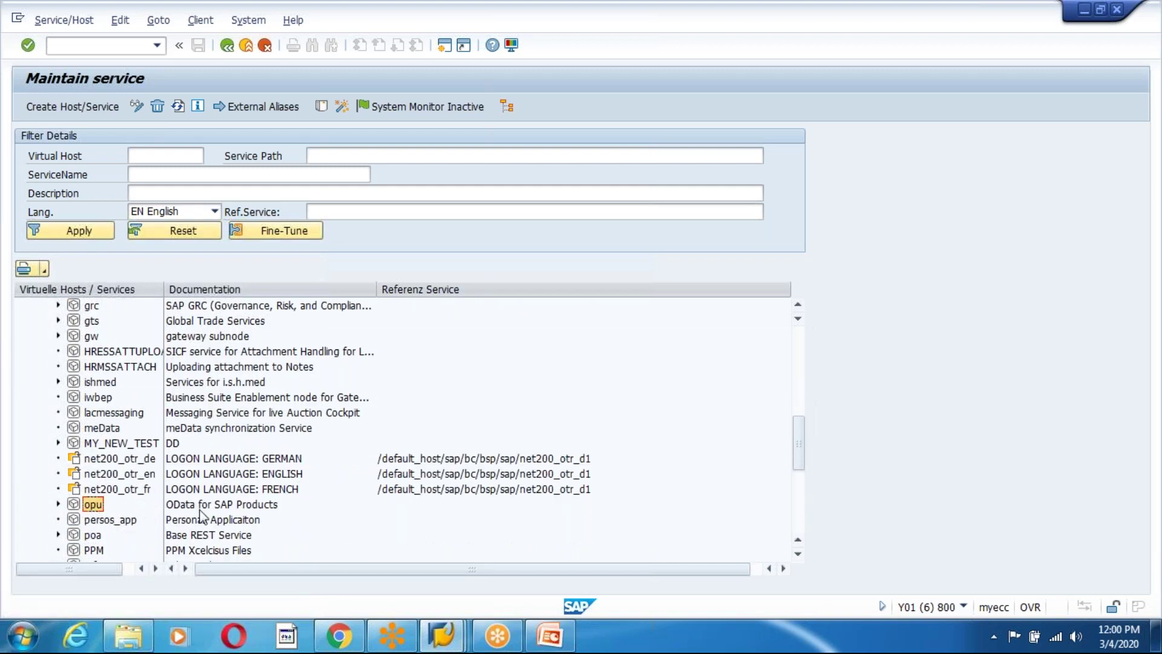
key(alt+Tab)
text(o )
text(pu-->)
Expand the opu node in the widened SAP service tree and append "Odata→" to item 8 on the PowerPoint slide.
key(alt+Tab)
click(57, 504)
drag(163, 289, 317, 289)
key(alt+Tab)
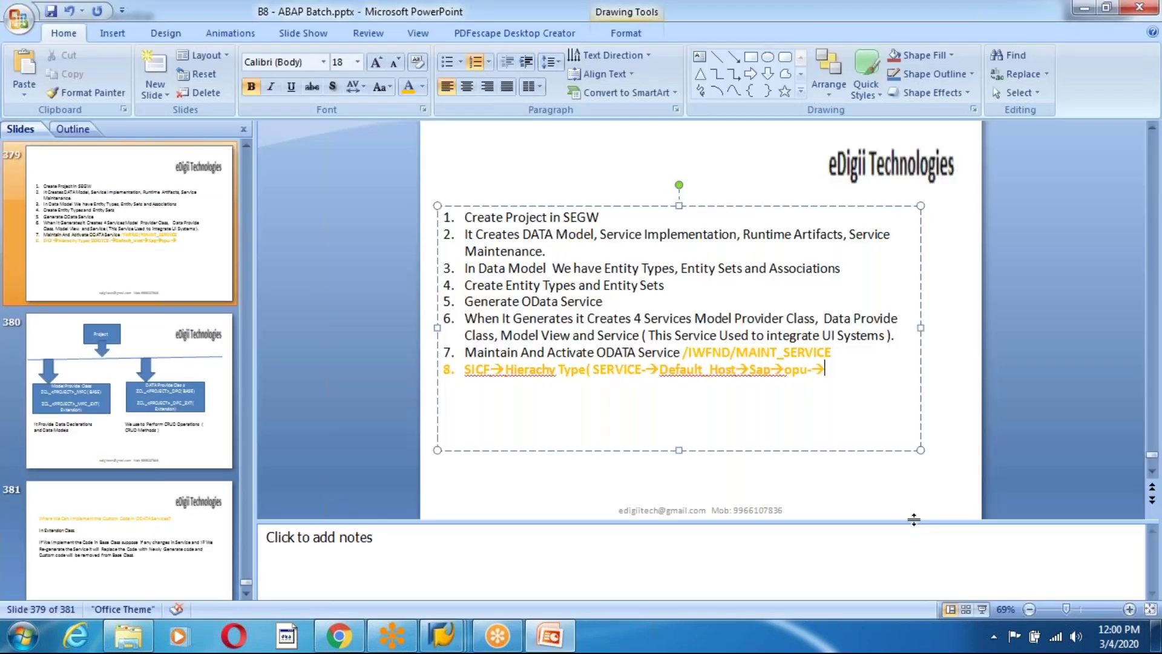
text(Odata)
text(->)
Expand odata and its sap node in the SAP service tree, and append "sap→" to item 8 on the PowerPoint slide.
key(alt+Tab)
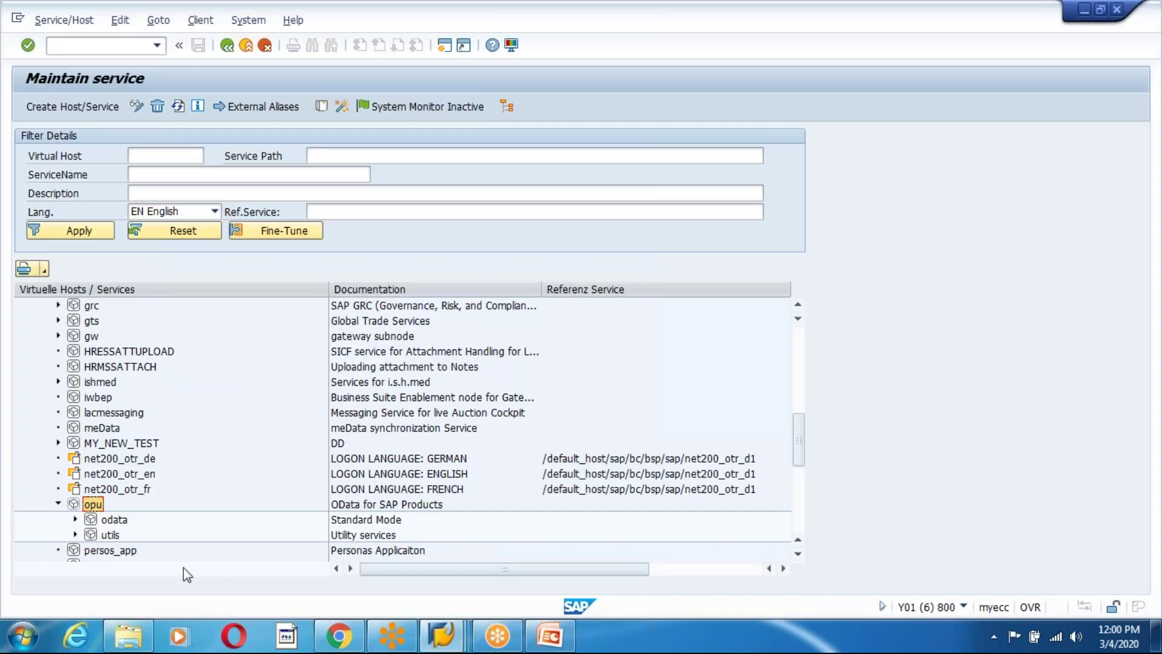
click(75, 520)
scroll(238, 461, down, 2)
click(92, 474)
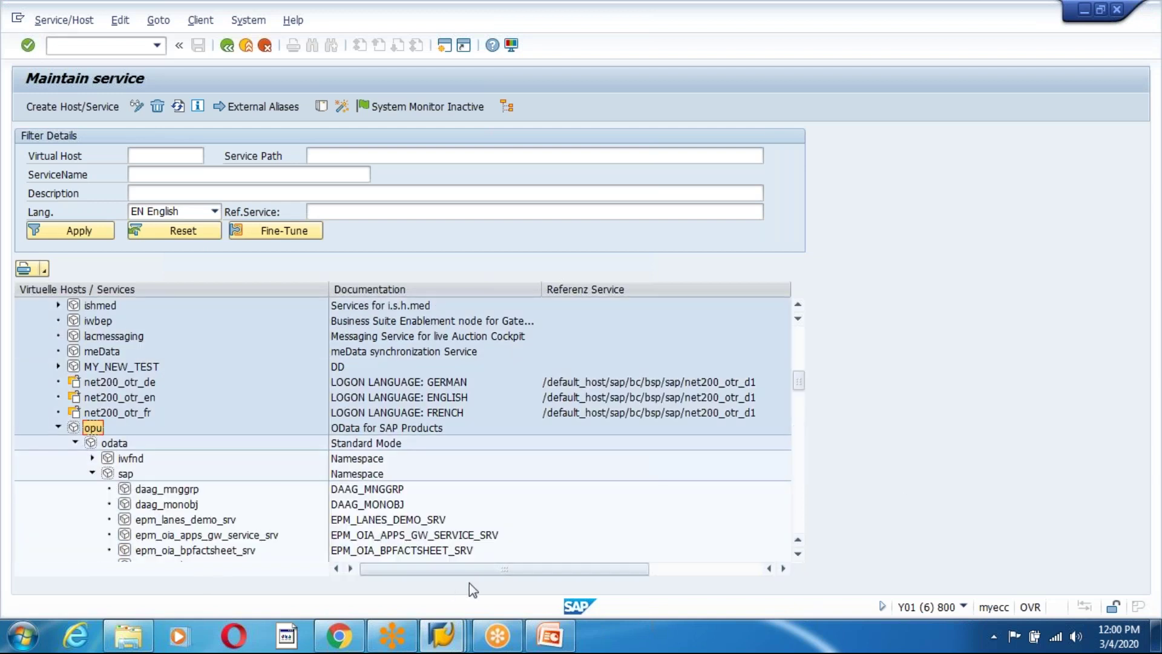
key(alt+Tab)
text(sap)
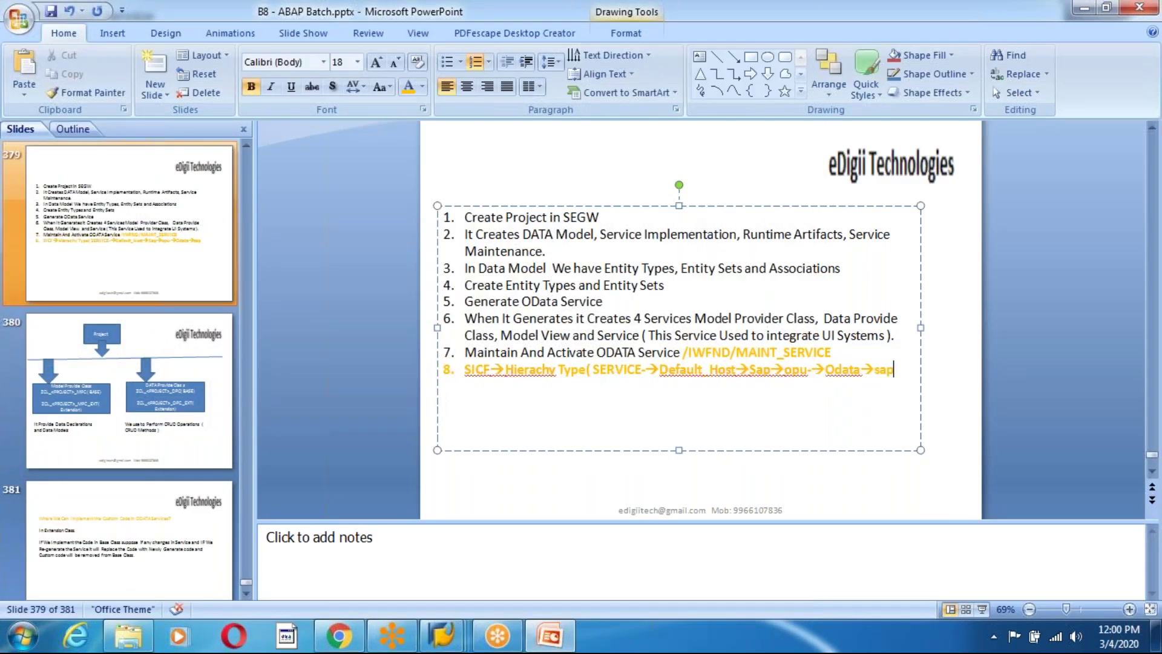
text(->)
Switch back to SAP and select the zedg8_product_details_srv service under opu/odata/sap in the service tree.
key(alt+Tab)
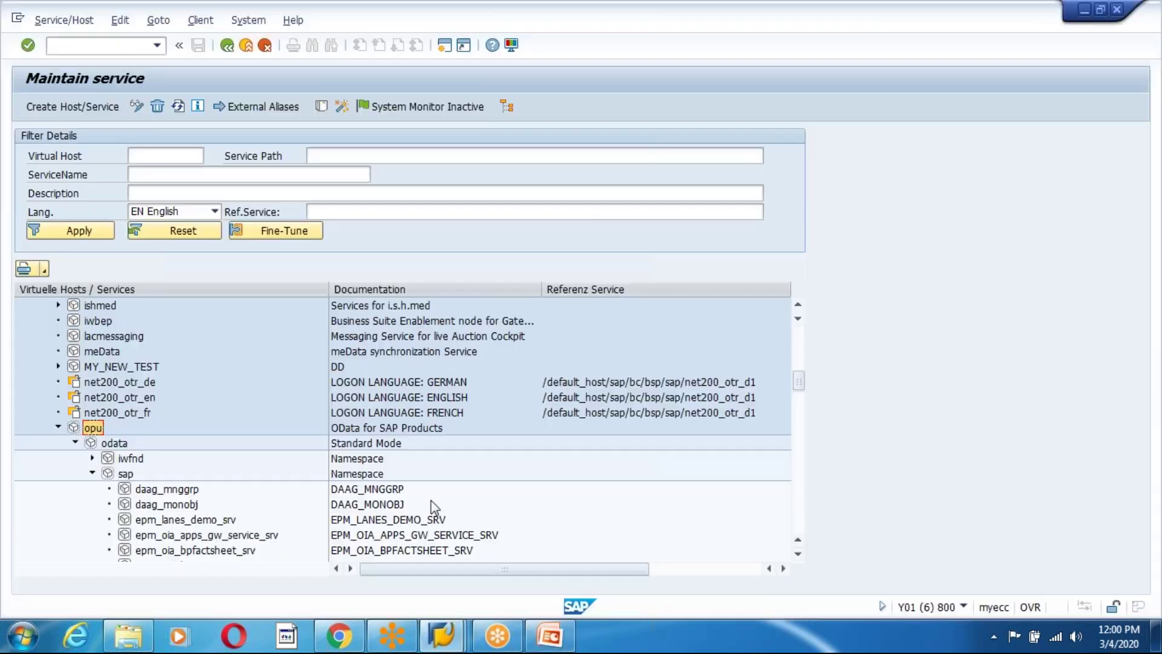
click(140, 505)
scroll(140, 507, down, 2)
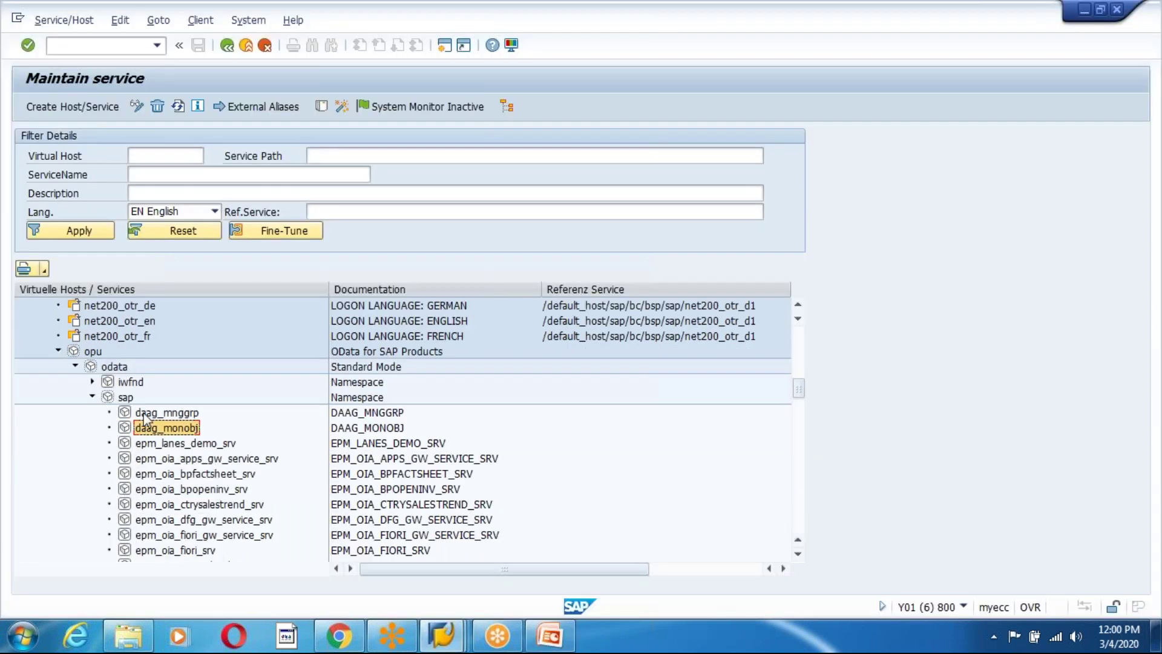
click(144, 445)
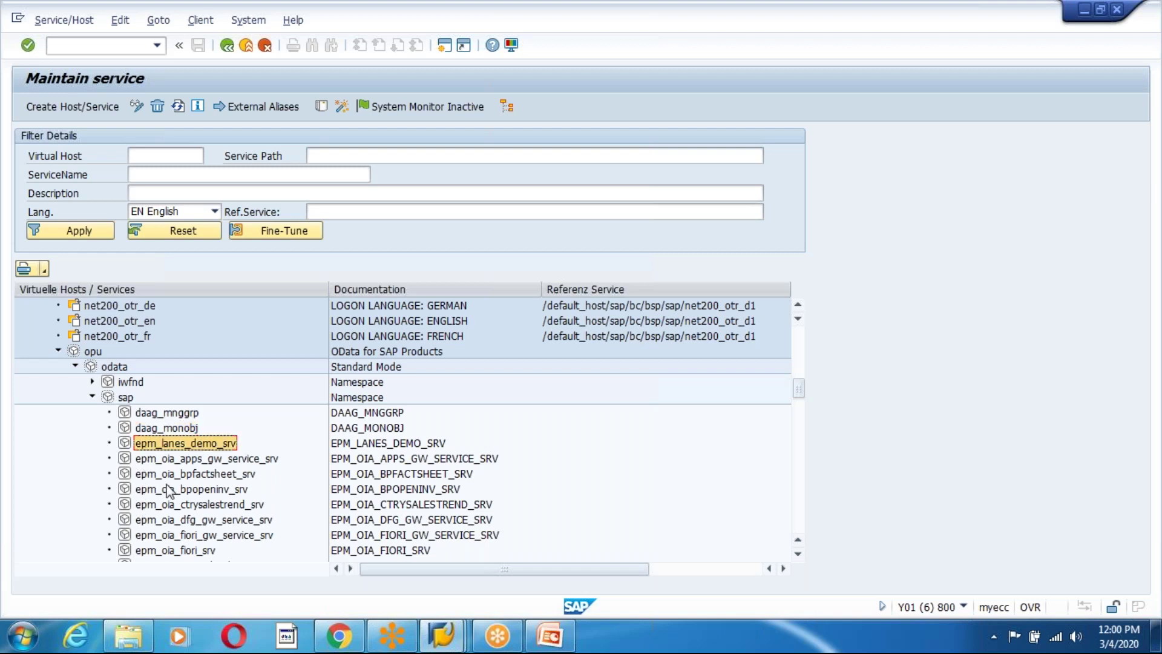
click(155, 519)
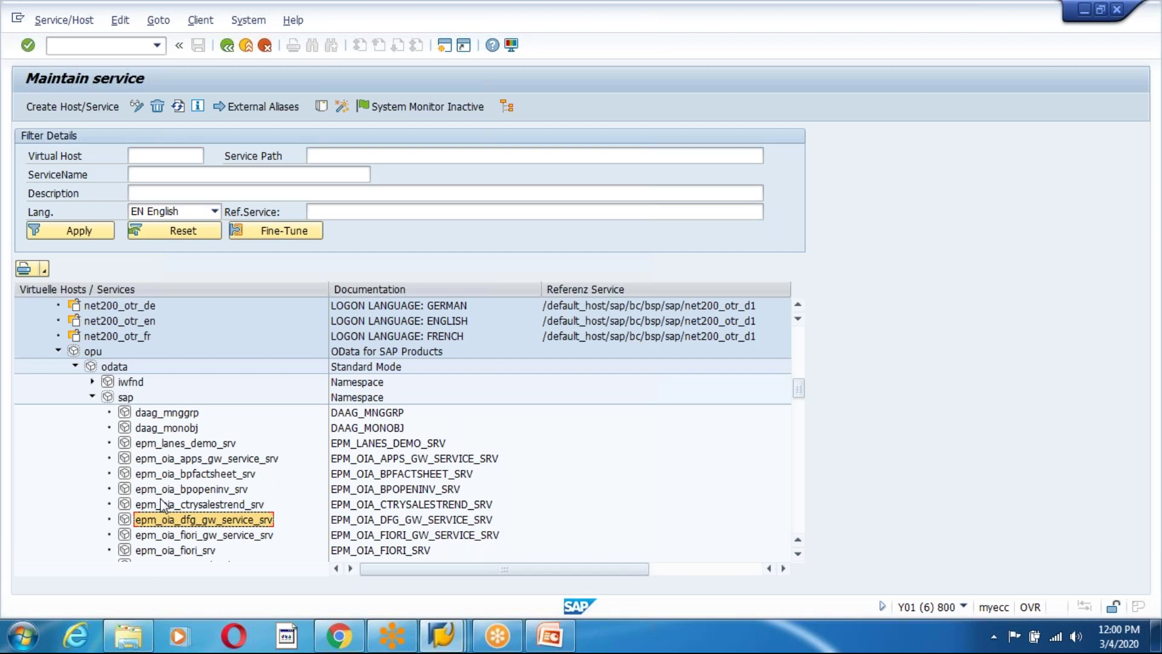
click(190, 477)
scroll(191, 474, down, 15)
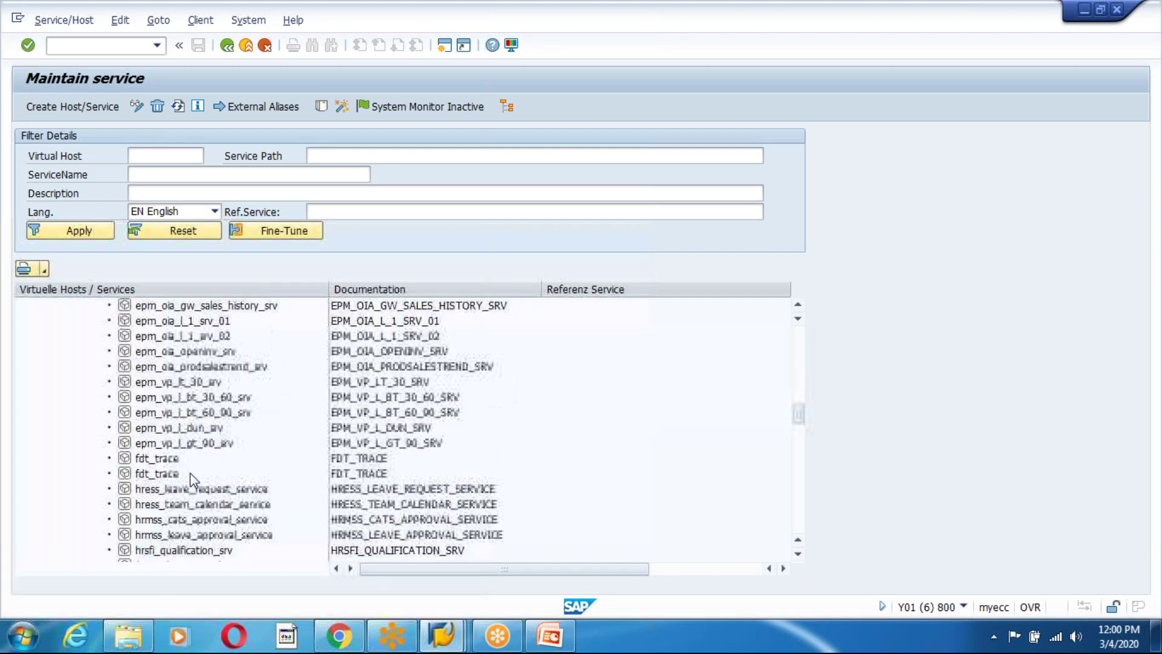
scroll(193, 475, down, 7)
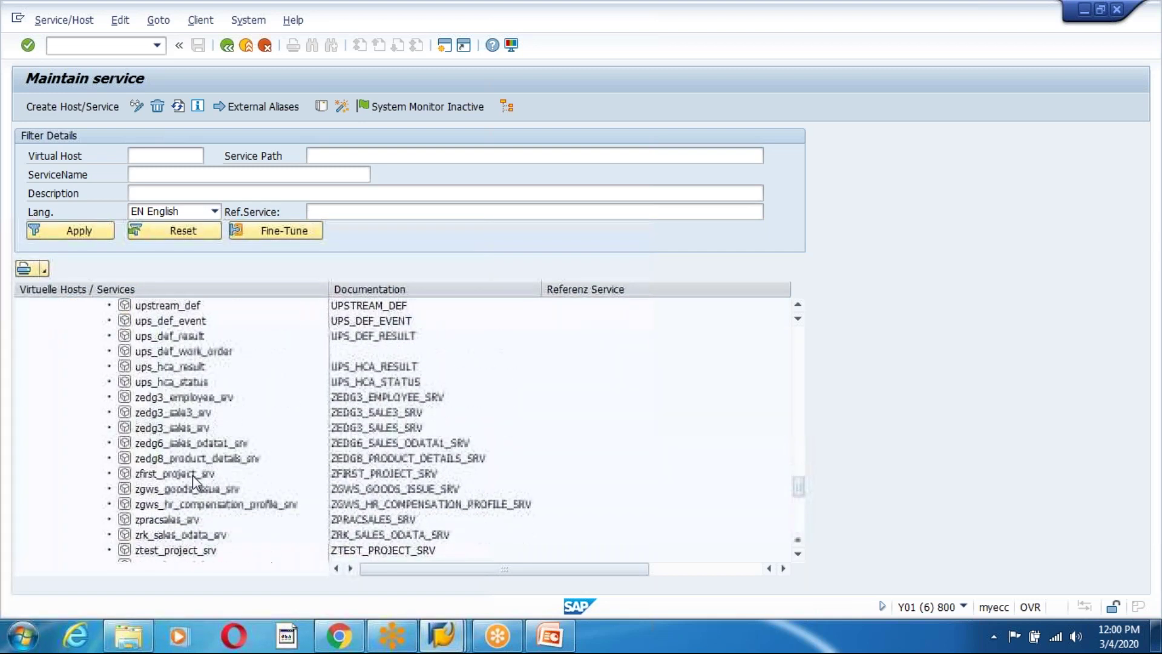
click(182, 504)
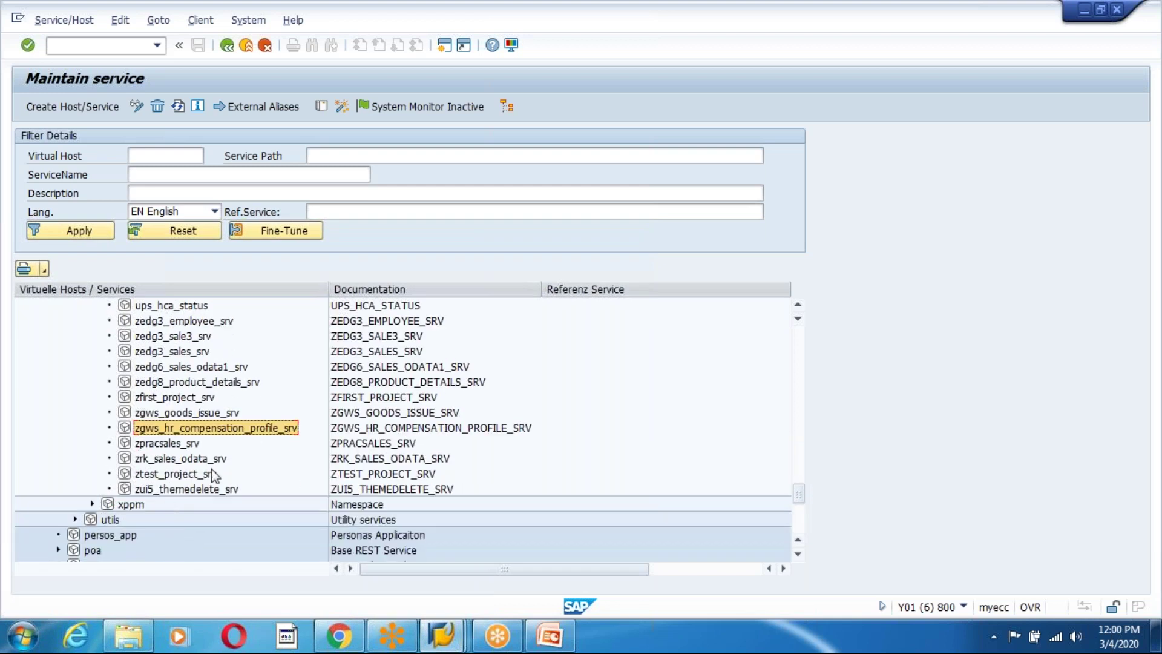
click(140, 383)
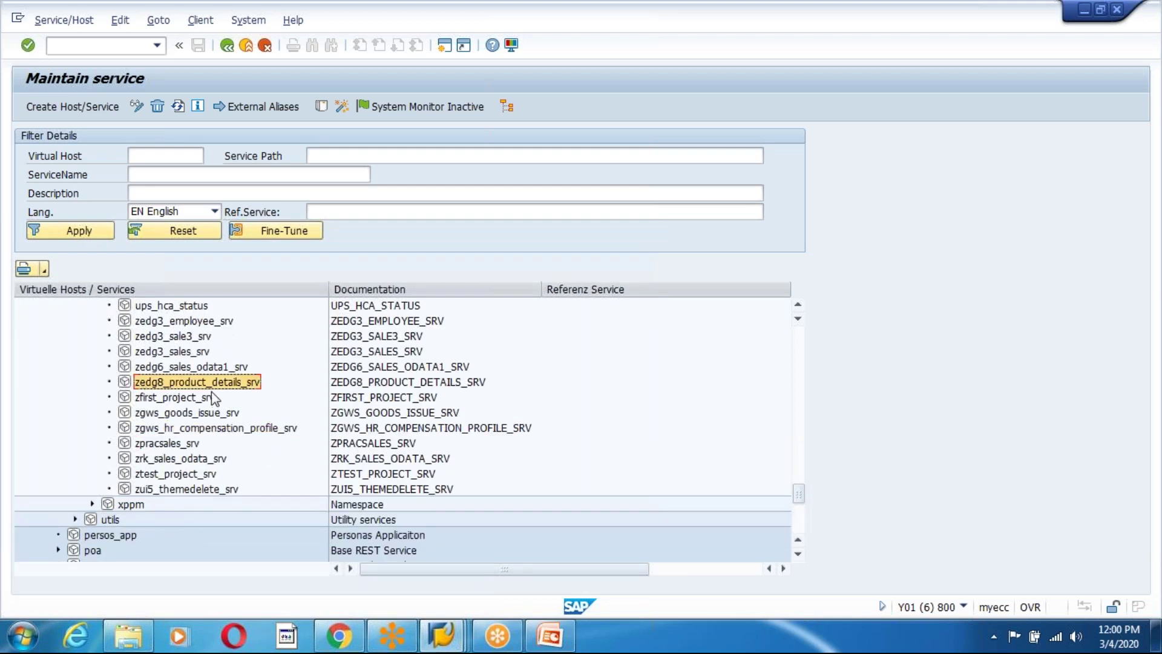
Start Test Service for zedg8_product_details_srv and allow the SAP GUI access request with the decision remembered.
right_click(179, 379)
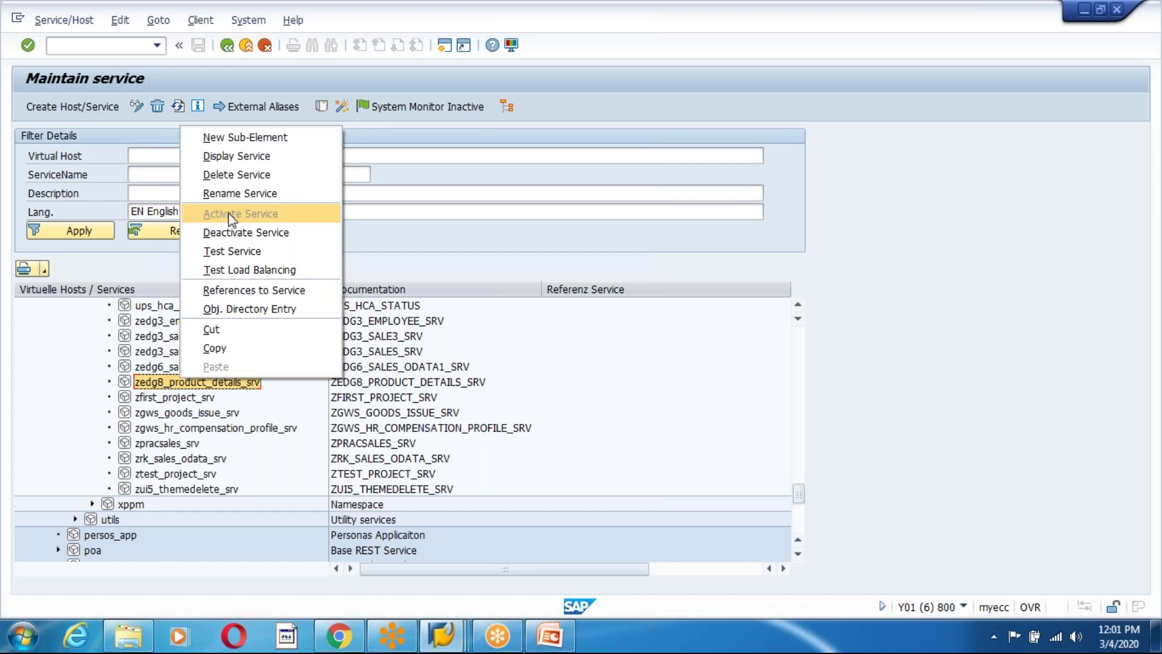
click(152, 380)
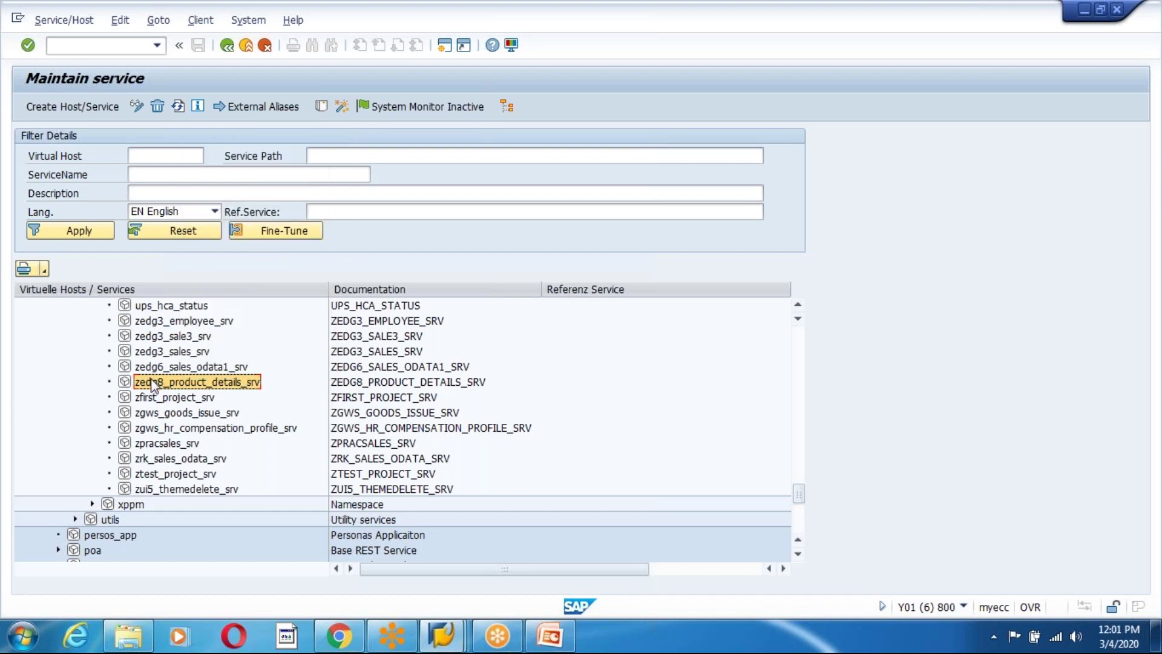
right_click(186, 384)
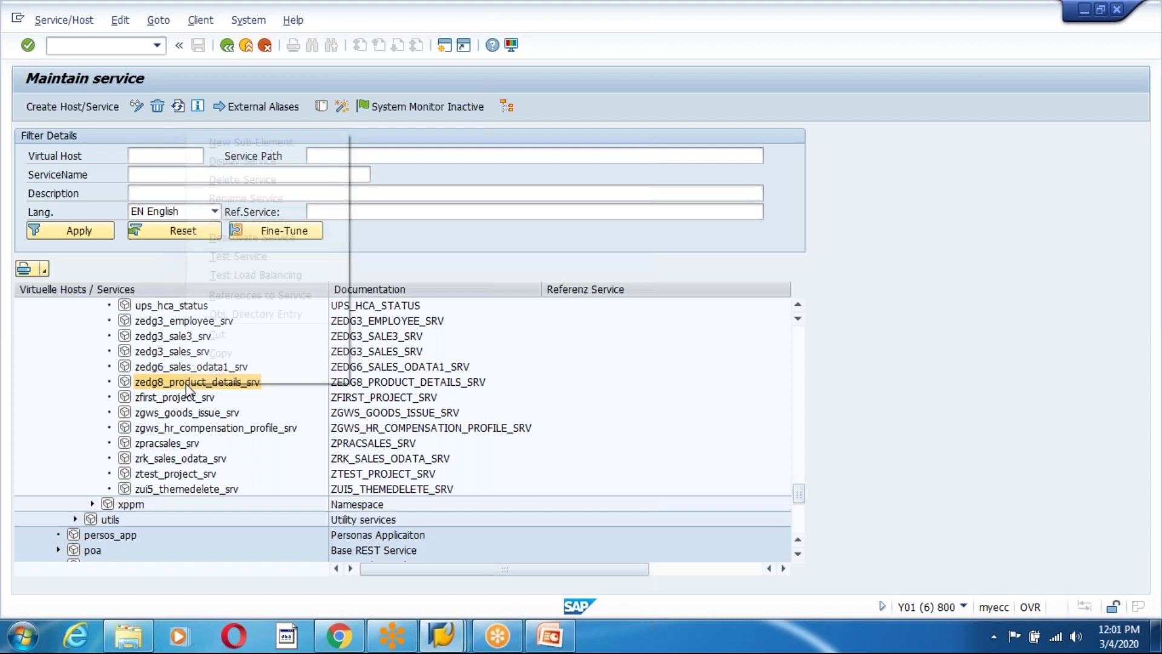
click(252, 256)
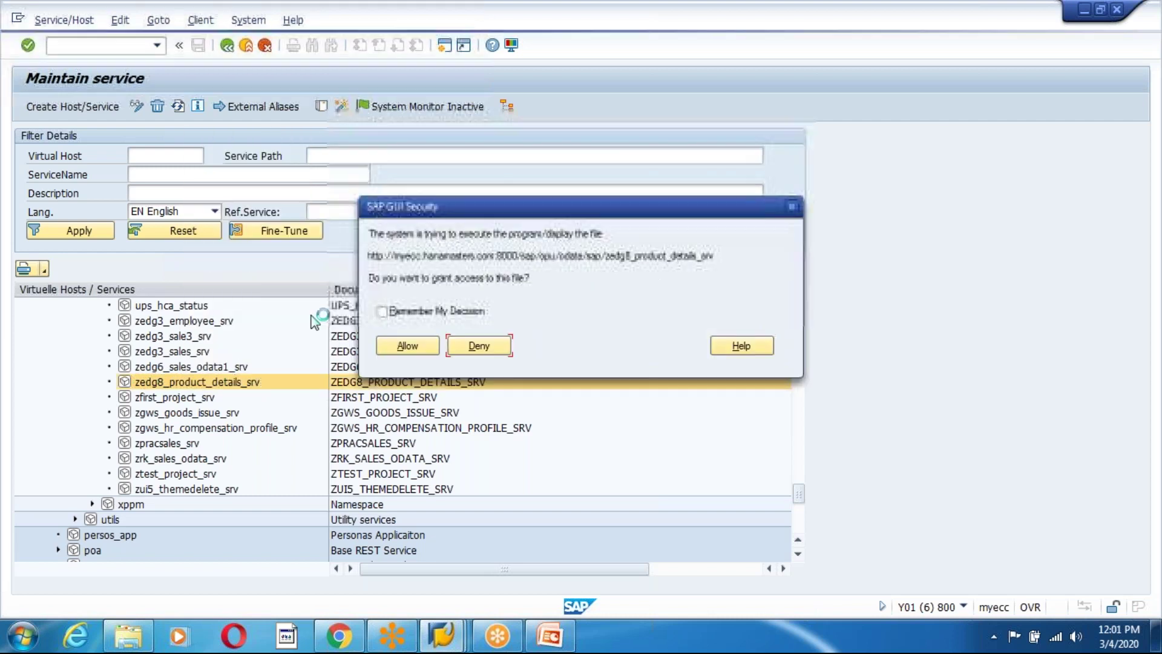
click(382, 310)
click(407, 346)
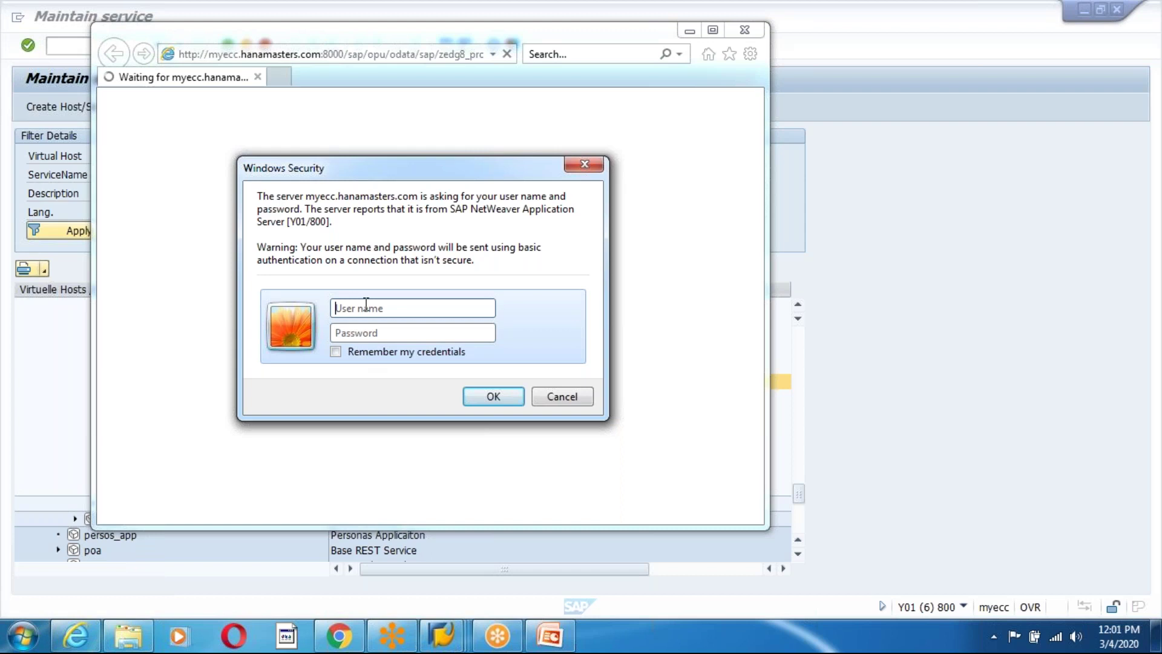
Sign in to the server's authentication prompt with the SAP user name and password.
click(359, 333)
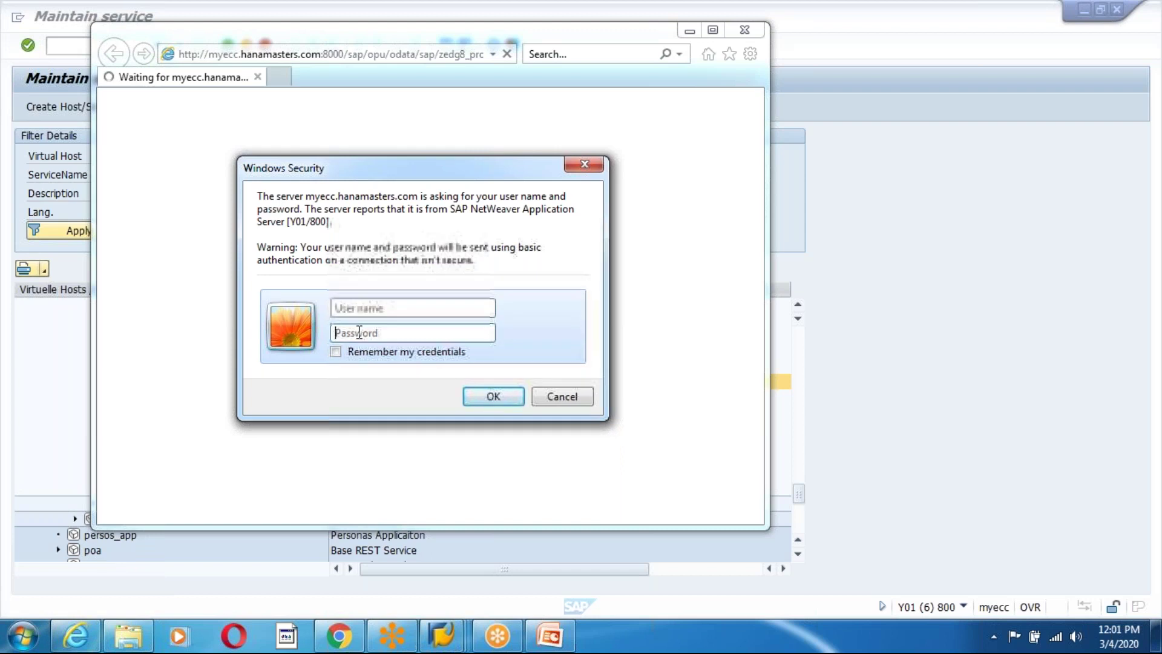
click(376, 310)
text(sapuser)
click(354, 333)
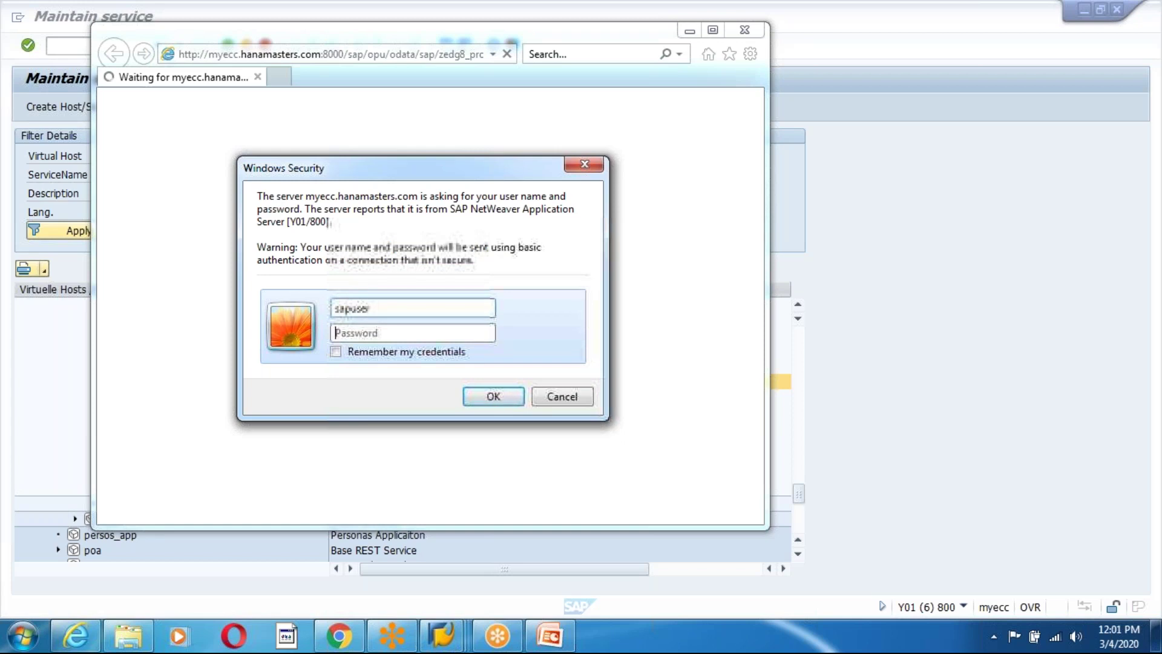
text(************)
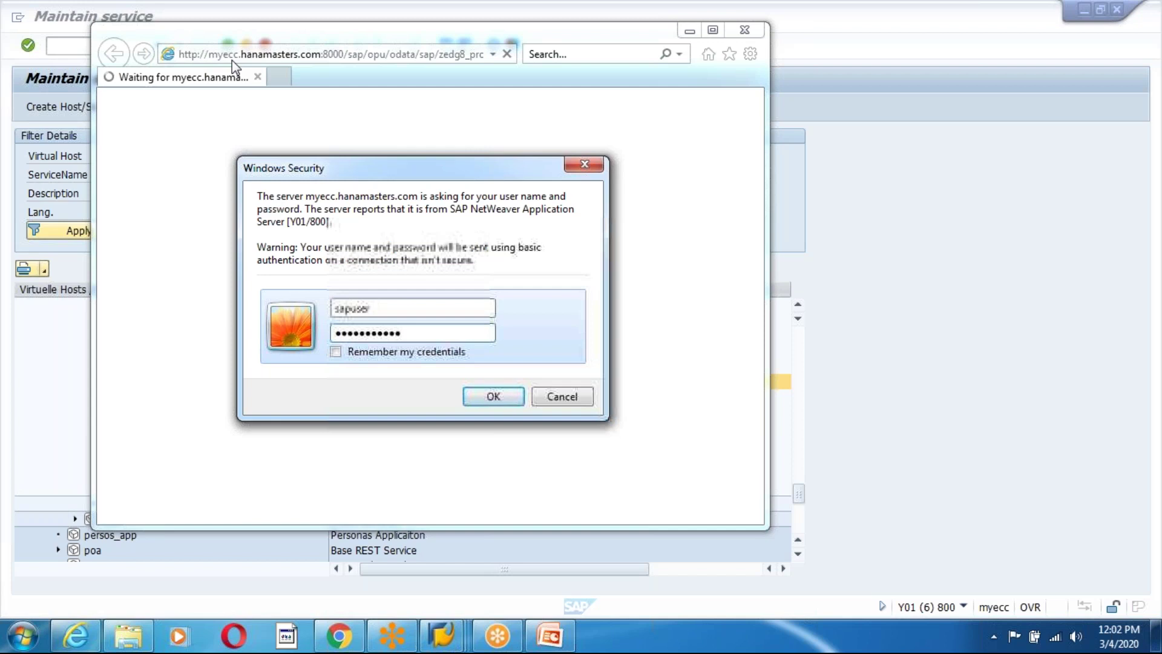
click(492, 395)
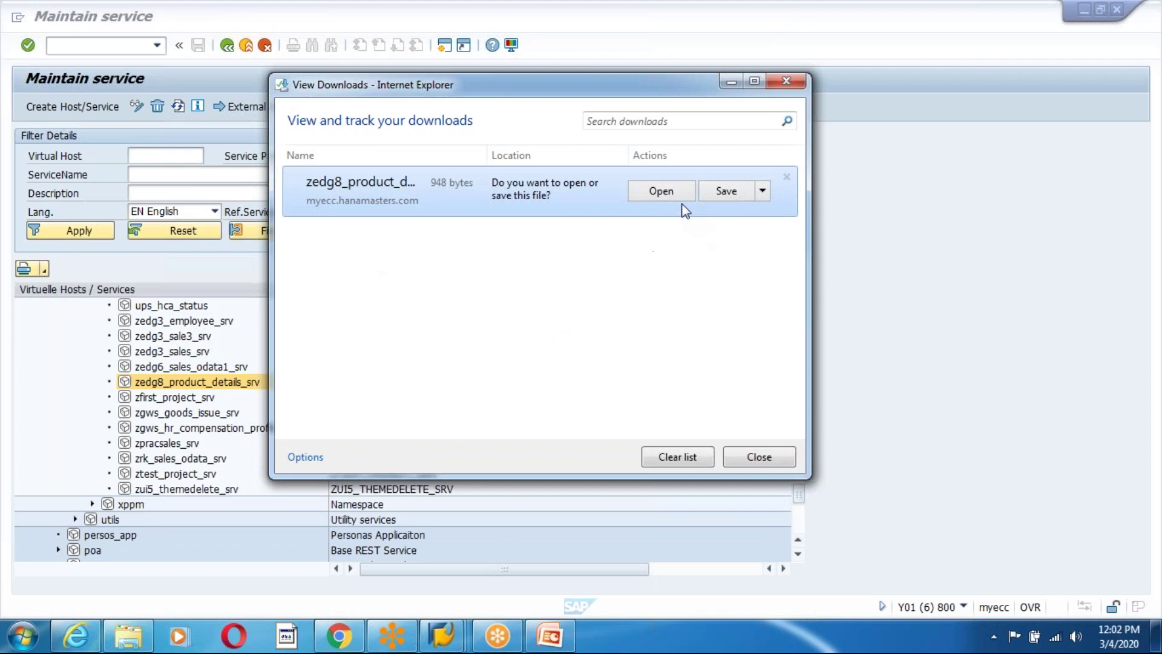
Try to open the downloaded zedg8_product_details_srv file, dismiss the program choice, and close the download list.
click(664, 190)
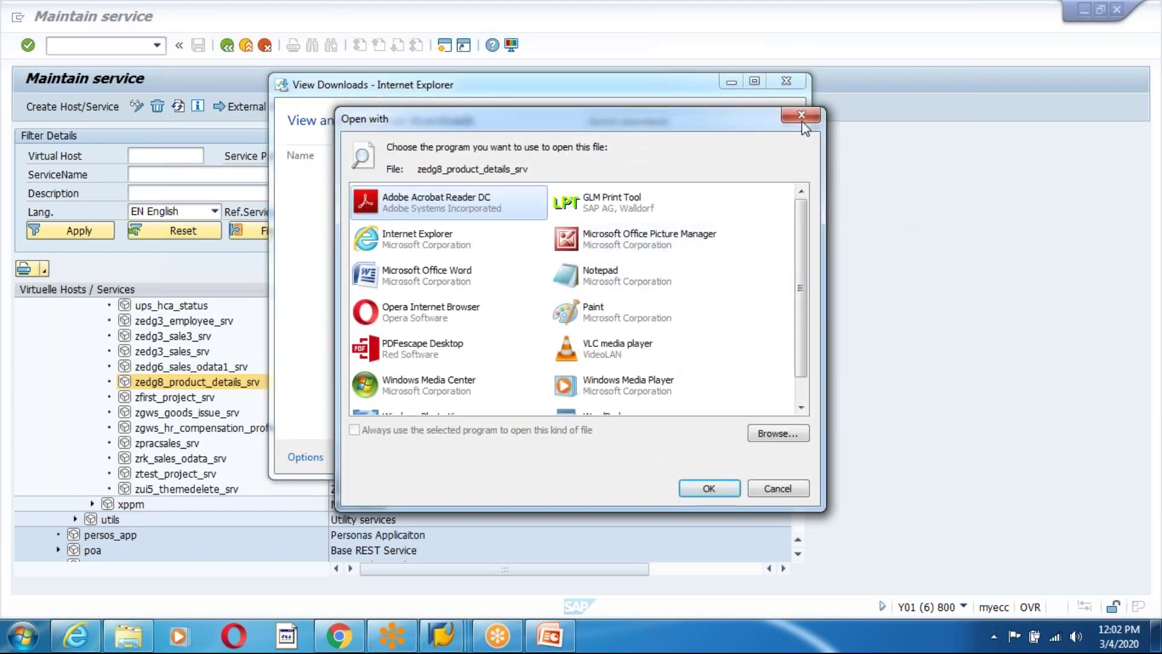
click(802, 115)
click(754, 457)
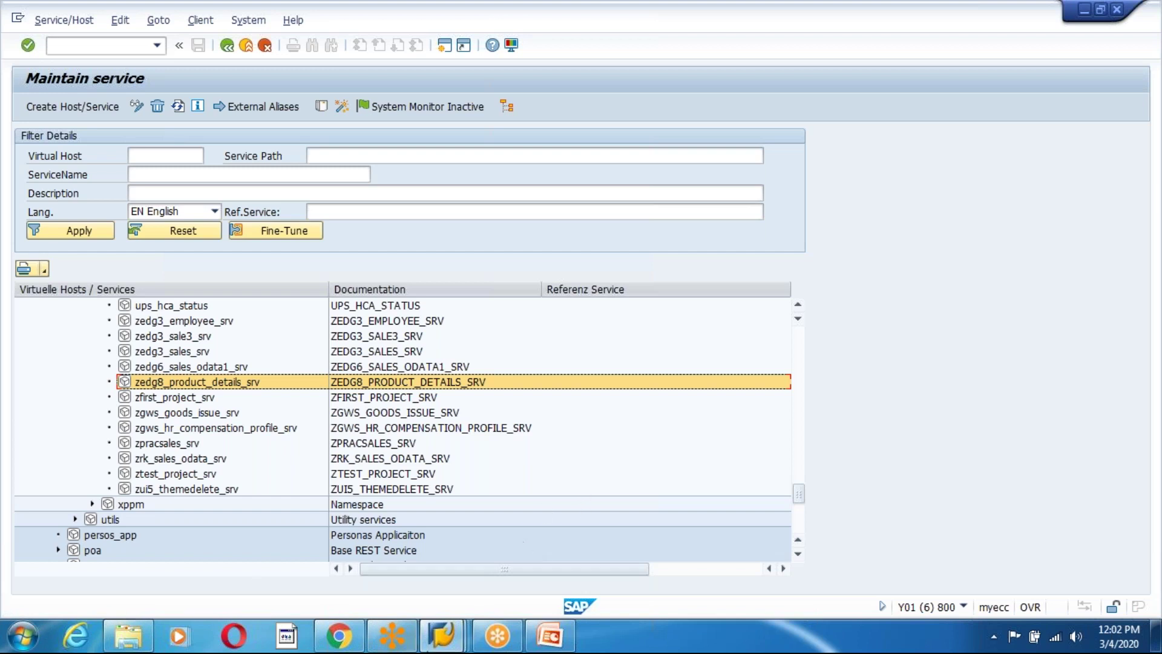
Switch to the SAP session showing Activate and Maintain Services.
click(437, 643)
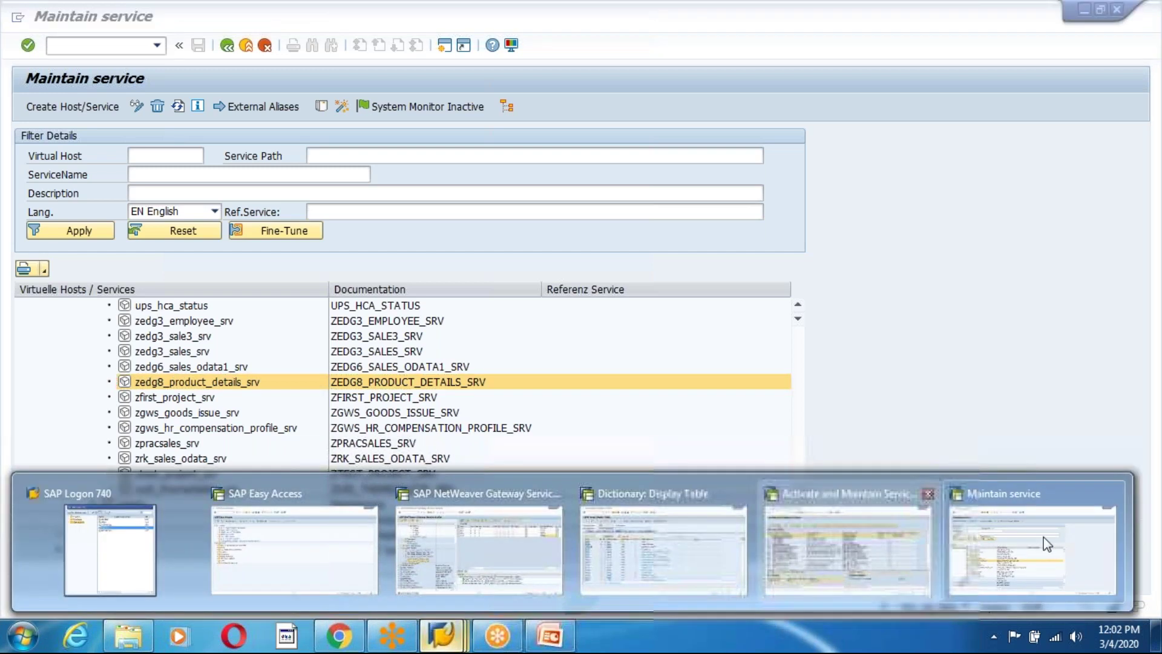
click(837, 537)
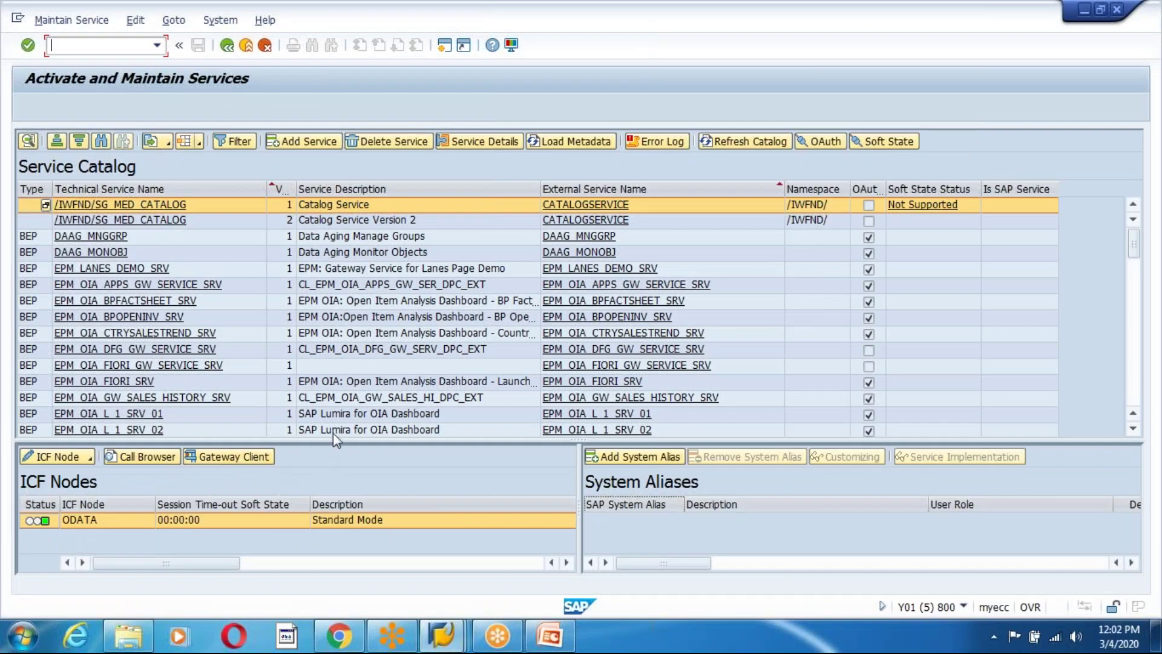
Switch to PowerPoint and add a new blank slide after slide 381.
click(549, 636)
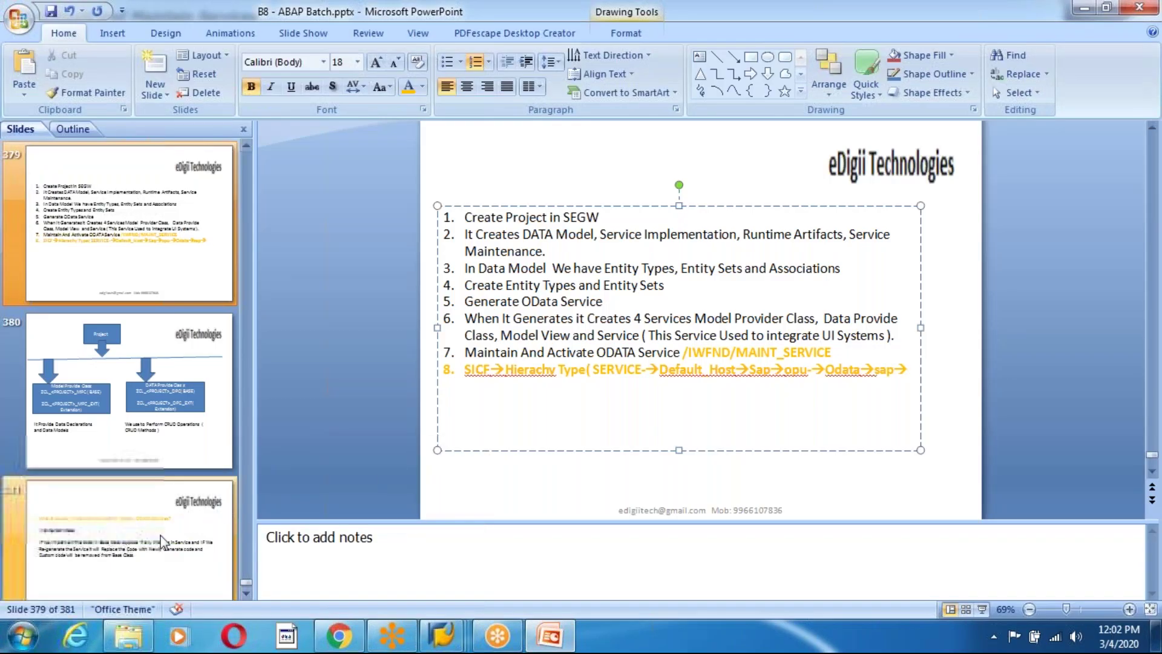
scroll(161, 537, down, 3)
click(139, 380)
right_click(143, 380)
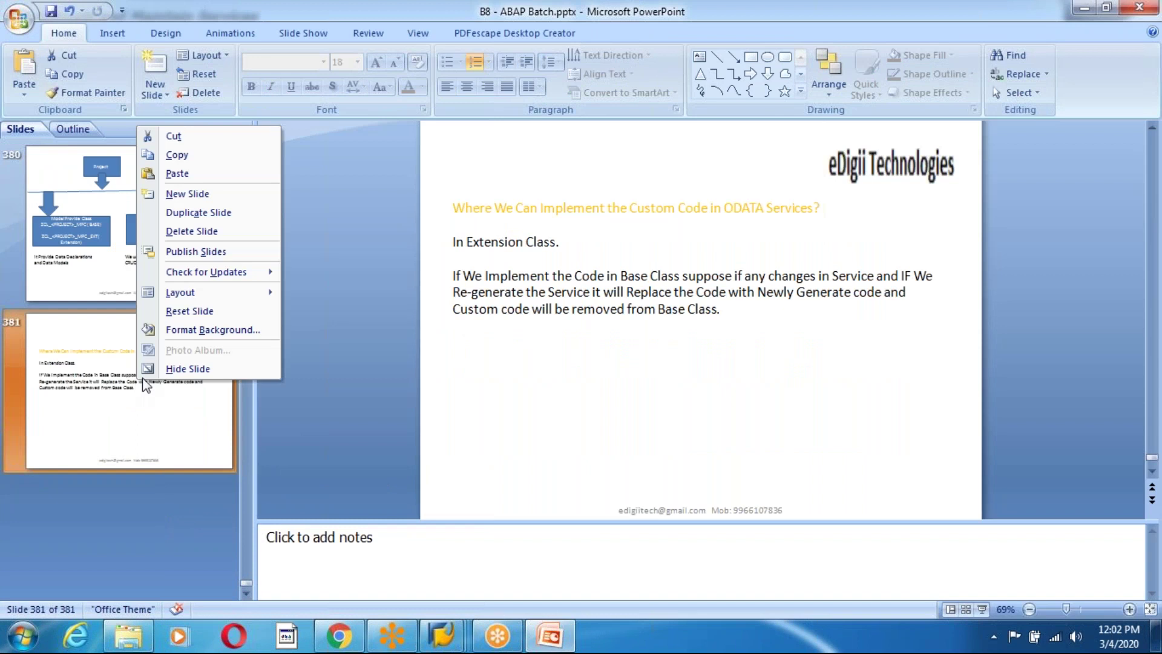
click(219, 195)
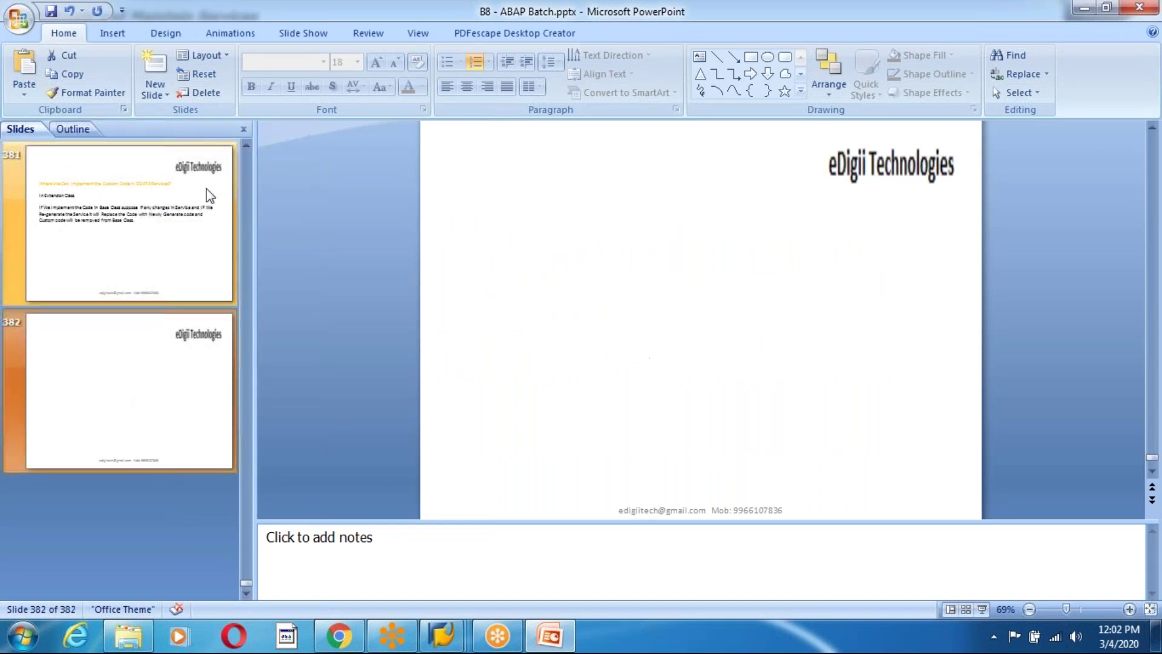
Insert a wide text box near the top of slide 382 containing "GET REQUEST:" in bold.
click(102, 38)
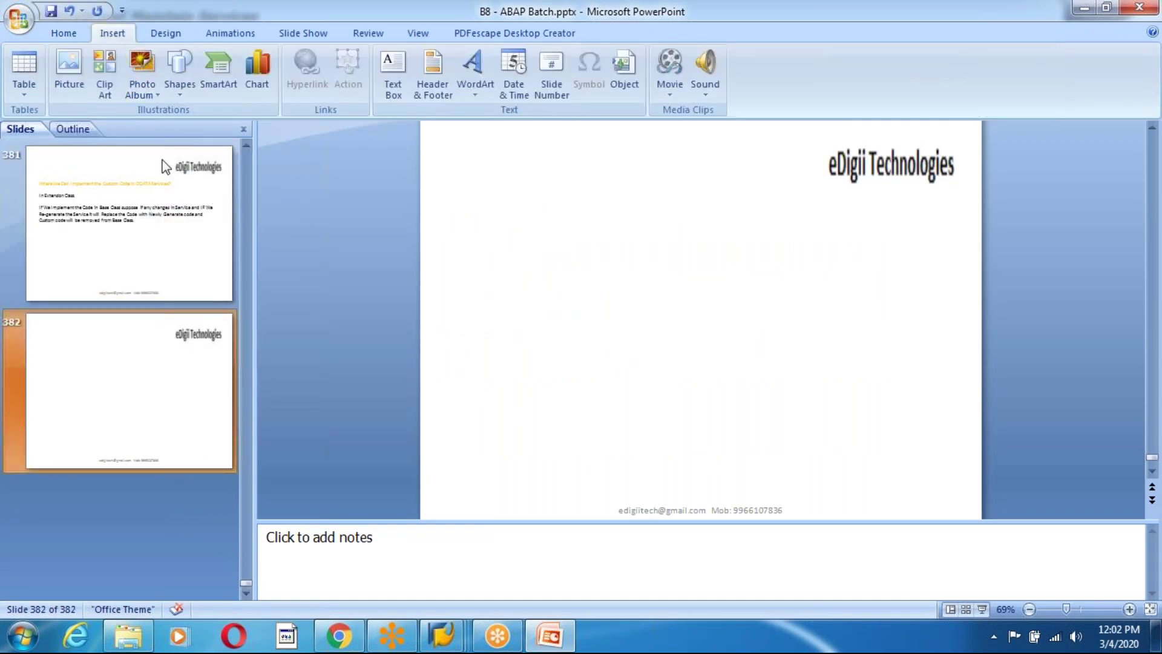
click(394, 71)
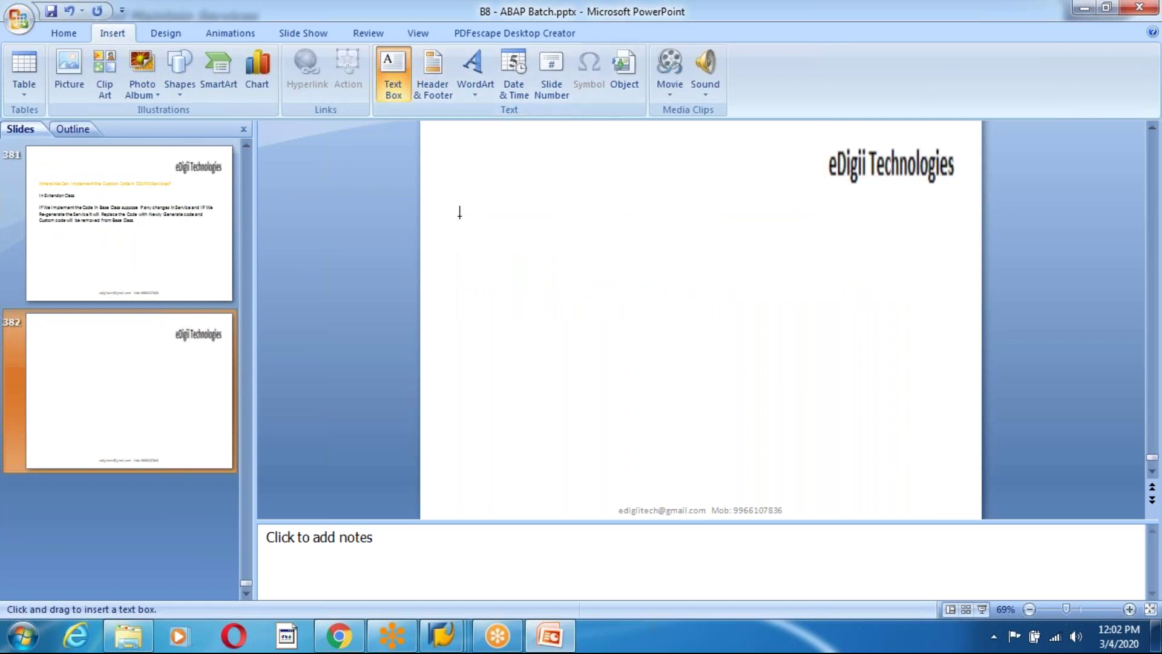
drag(442, 197, 959, 495)
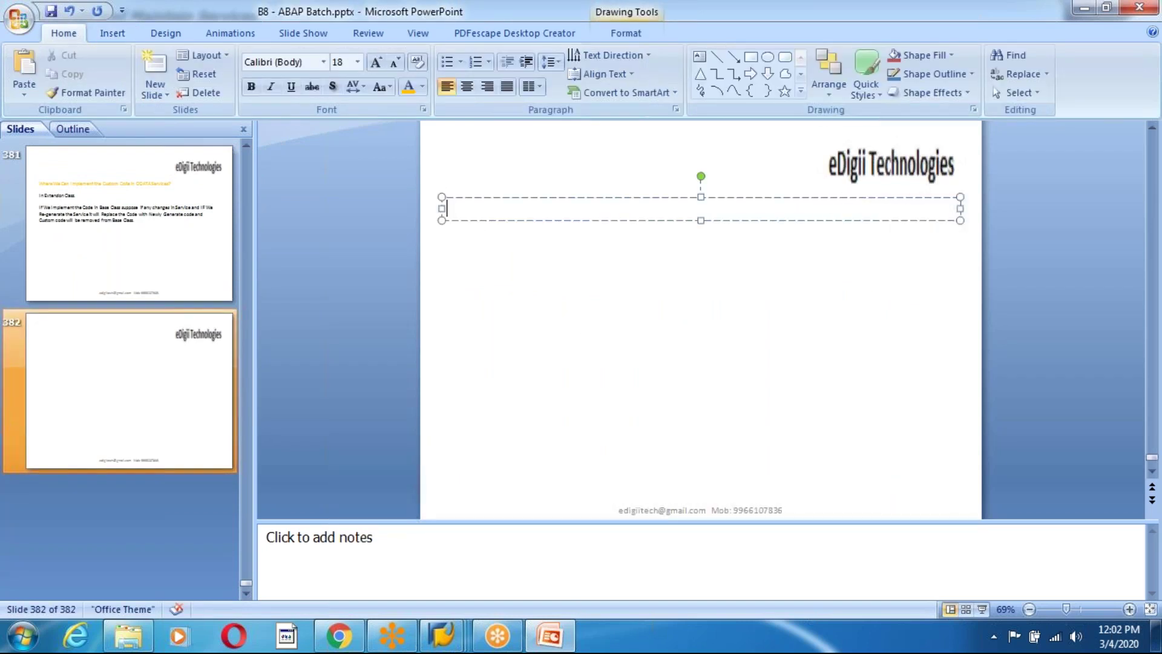
text(GET REQUEST:)
key(shift+Left)
key(shift+Left)
key(shift+Left)
key(shift+Left)
key(shift+Left)
key(shift+Left)
key(shift+Left)
key(shift+Left)
key(shift+Left)
key(shift+Left)
key(shift+Left)
key(shift+Left)
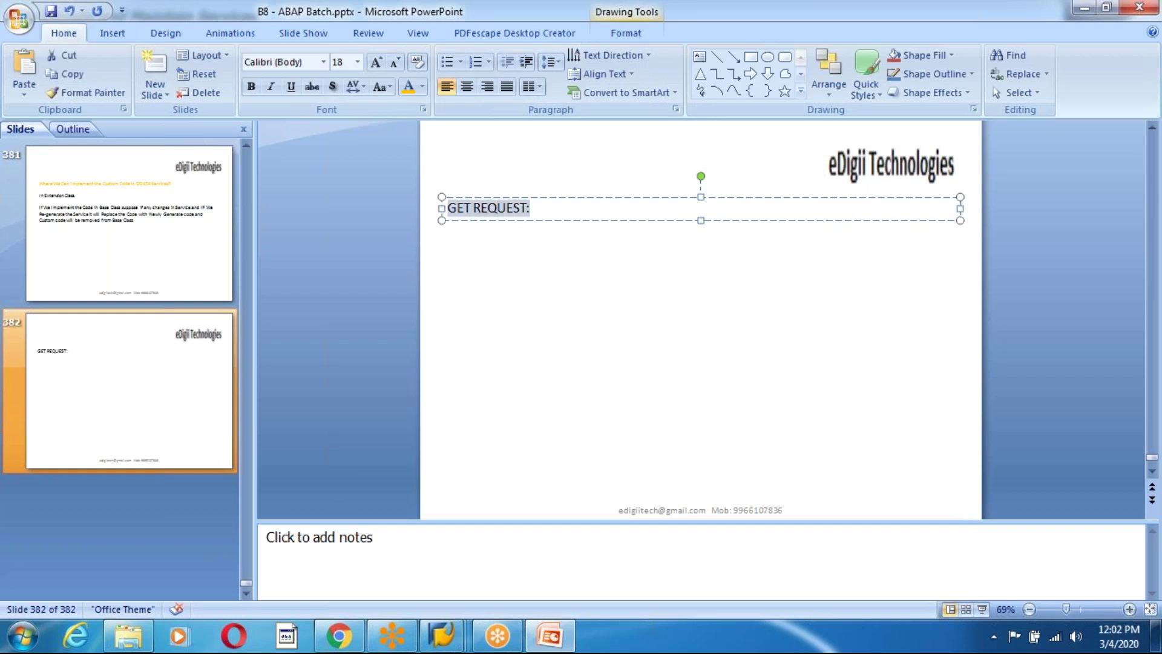
key(ctrl+b)
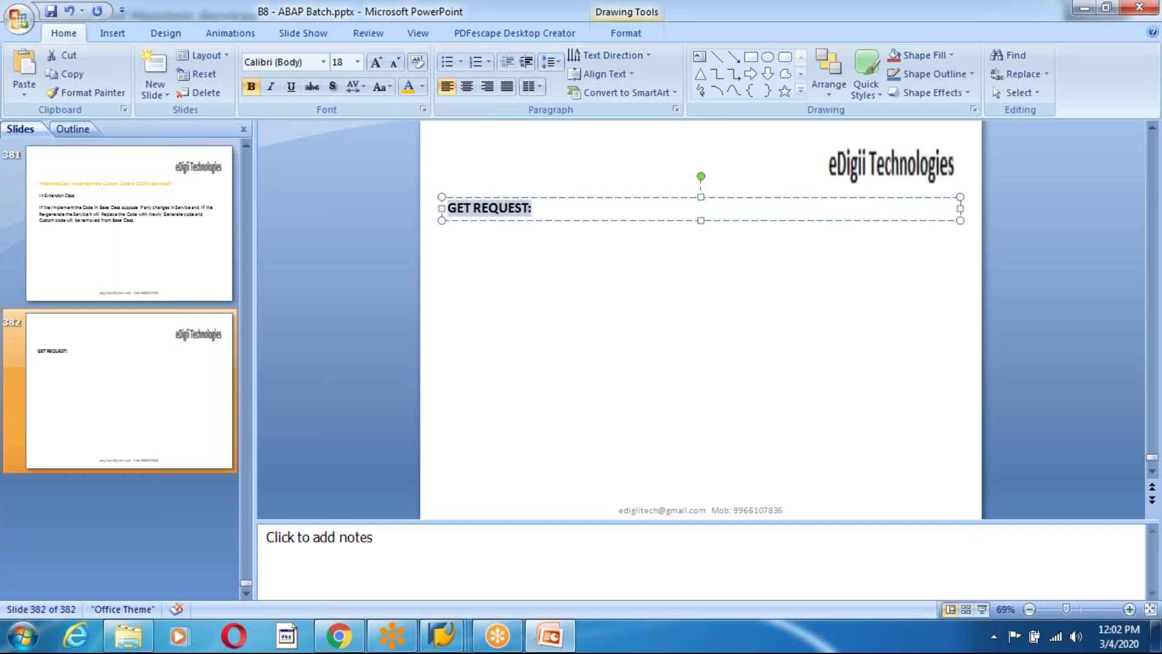
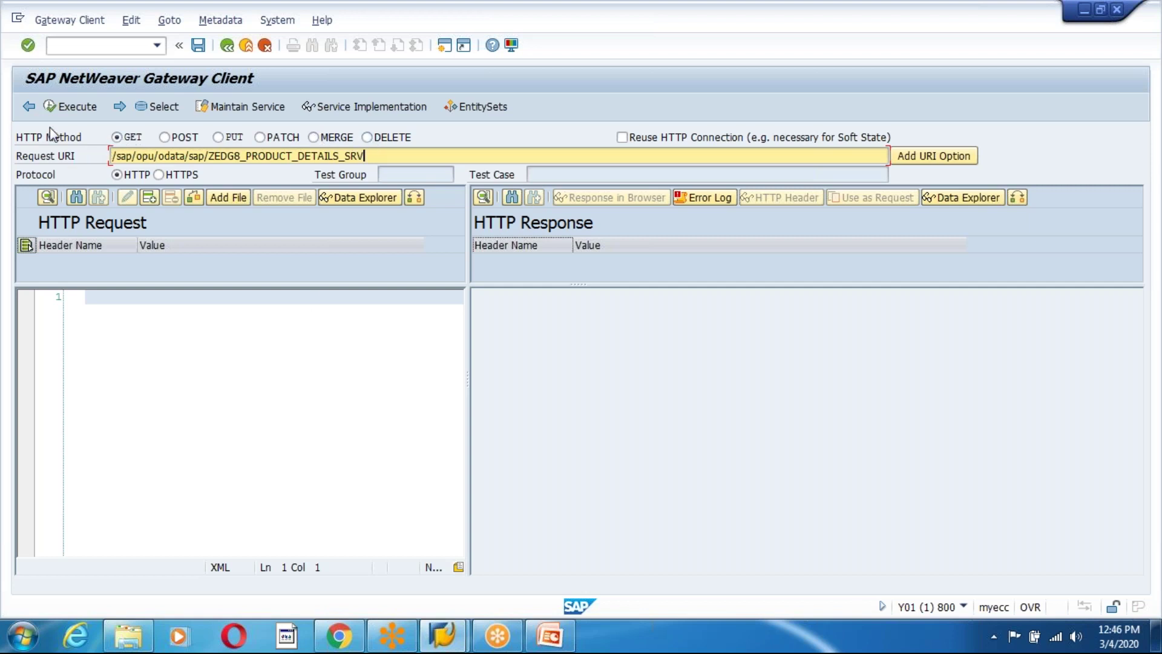
Execute the GET request for /sap/opu/odata/sap/ZEDG8_PRODUCT_DETAILS_SRV in the SAP NetWeaver Gateway Client.
click(61, 106)
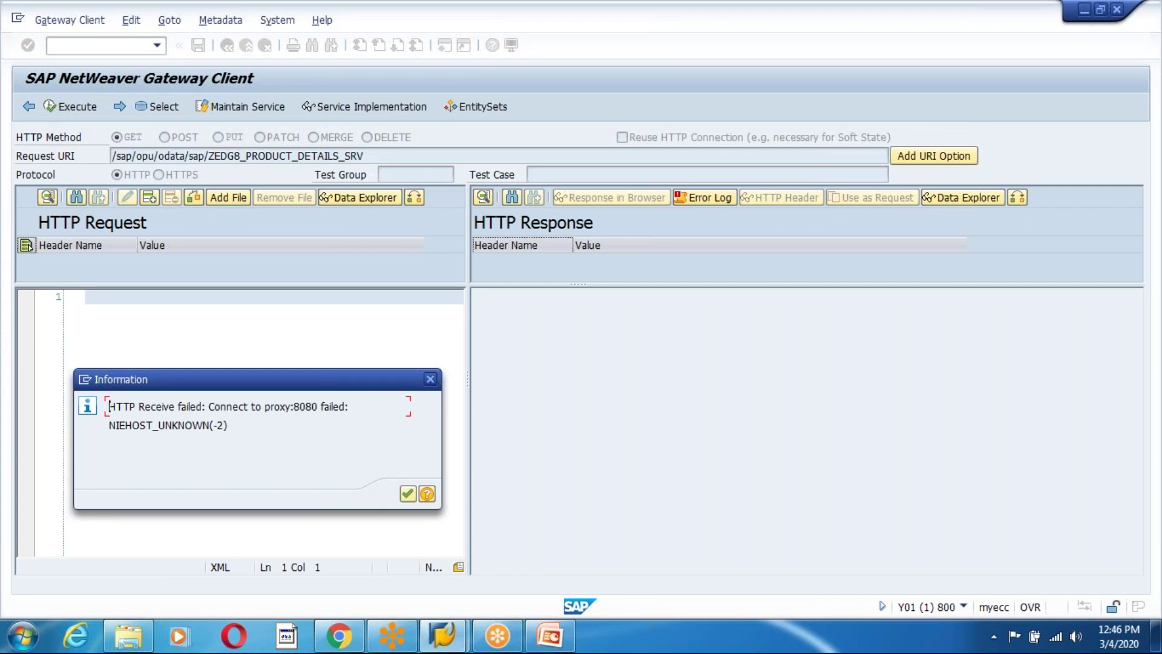
Examine the text of the information message about the HTTP request and close the message.
drag(294, 408, 351, 408)
click(297, 431)
drag(109, 426, 267, 432)
click(272, 434)
drag(107, 404, 359, 450)
click(358, 449)
click(405, 495)
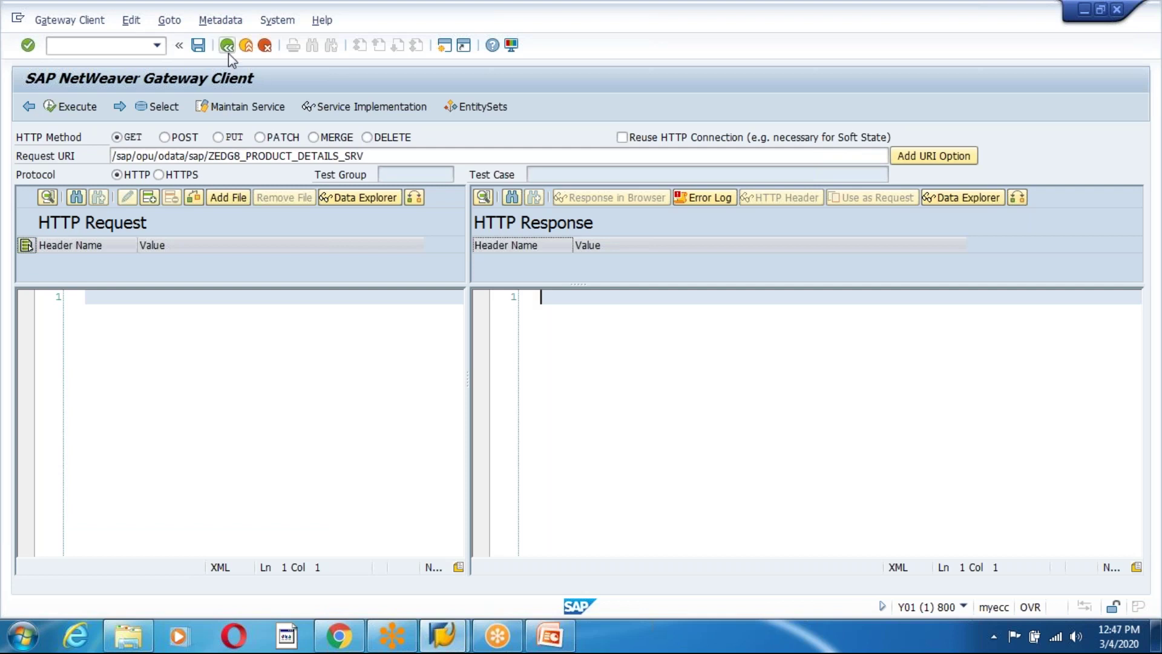
Return to Activate and Maintain Services and find the service matching "ZEDG8" in the Service Catalog.
click(227, 51)
double_click(131, 243)
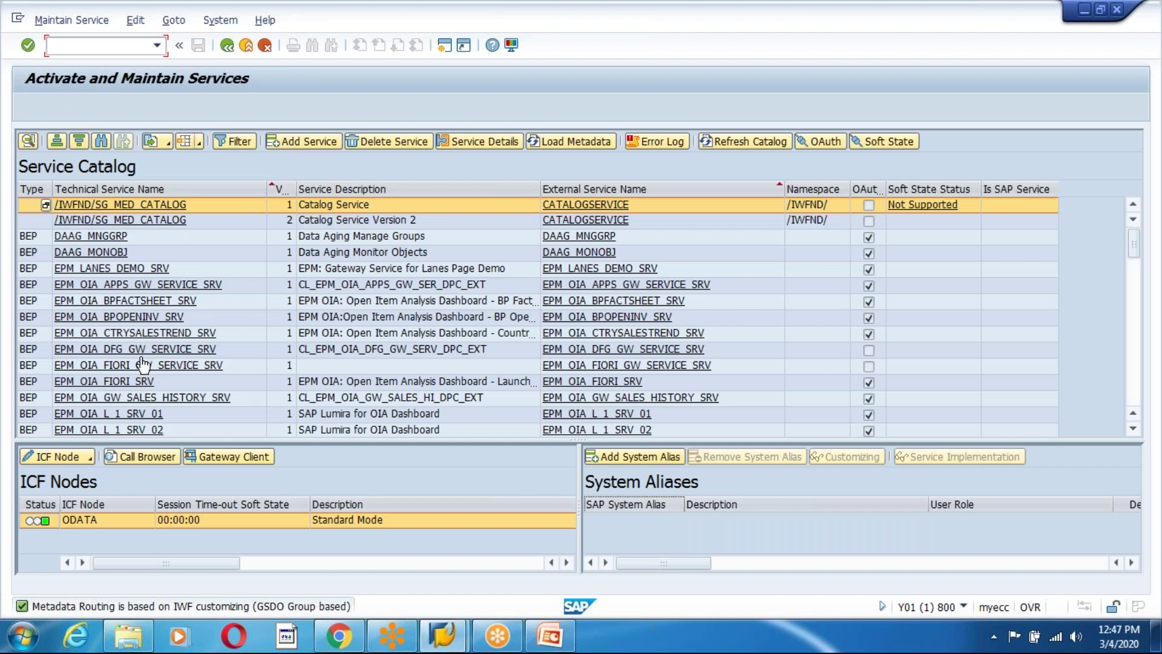
click(100, 142)
text(ZEDG8)
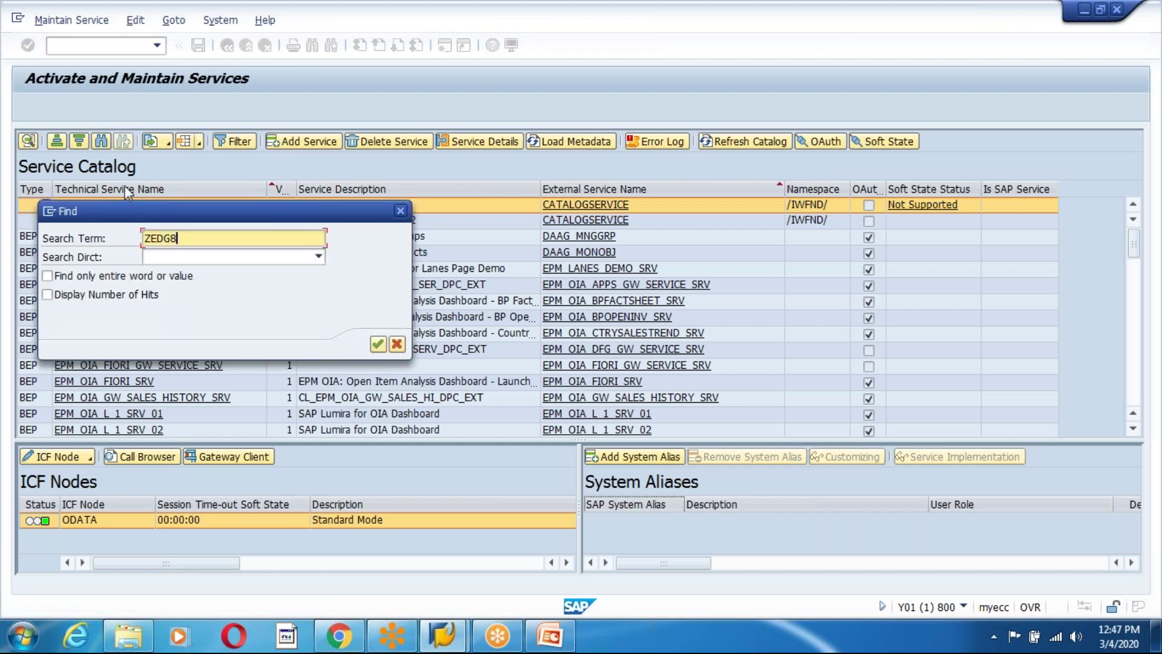
key(Return)
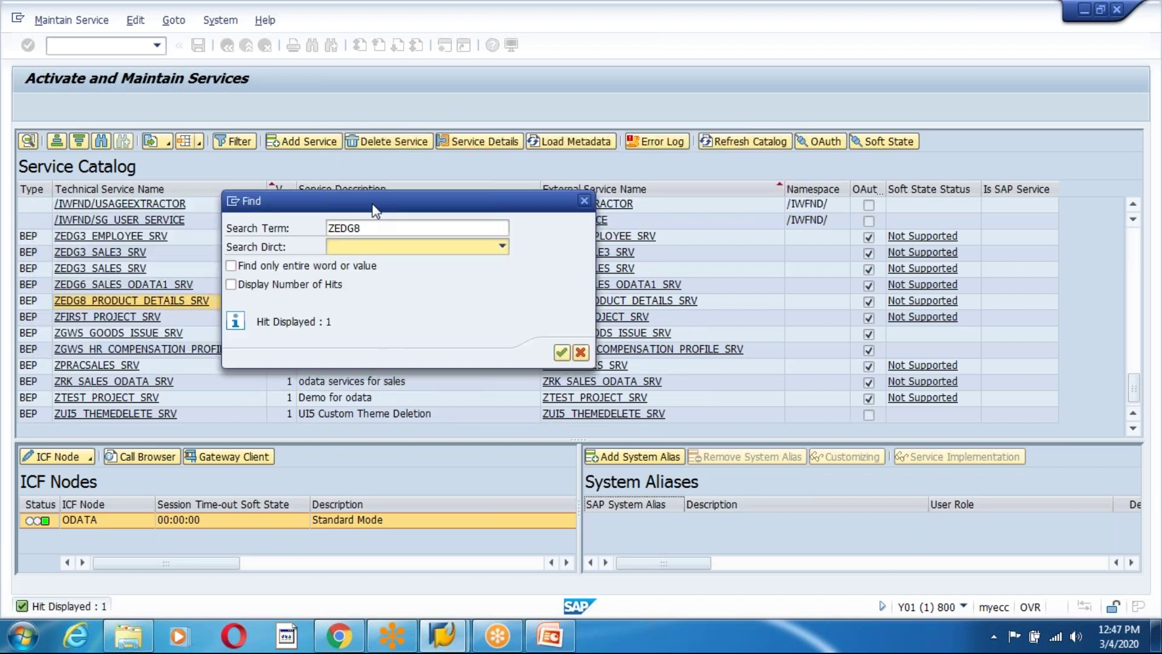
drag(376, 210, 524, 216)
click(734, 206)
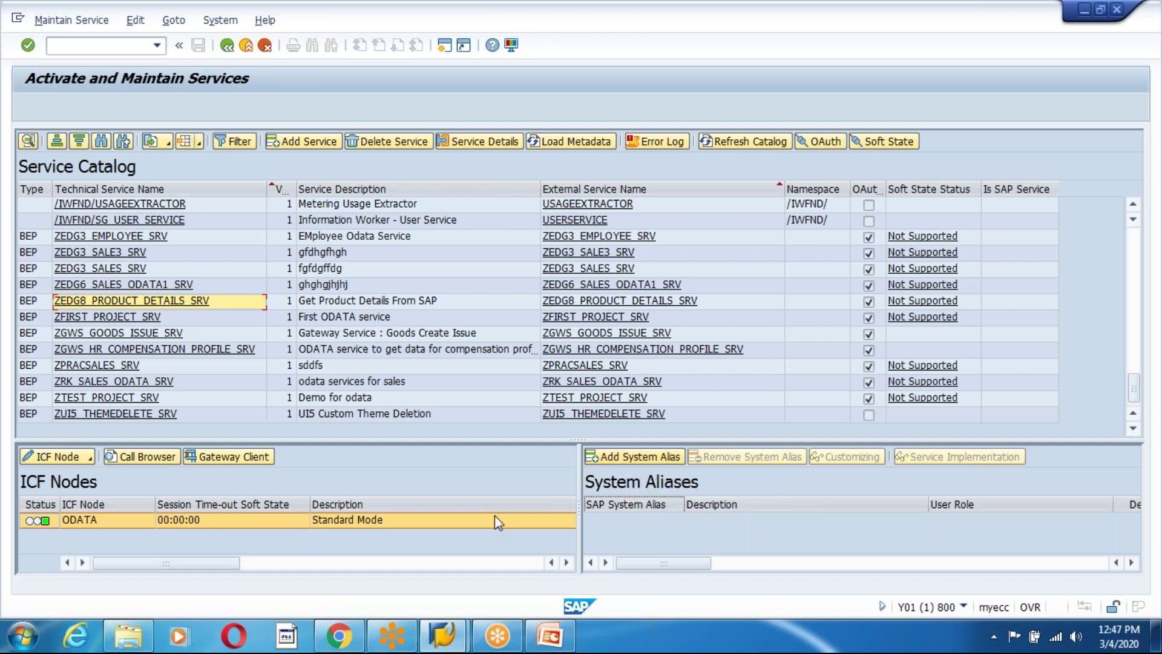
Start a new system alias assignment and set its service document identifier to ZEDG8_PRODUCT_DETAILS_SRV_0001.
click(638, 459)
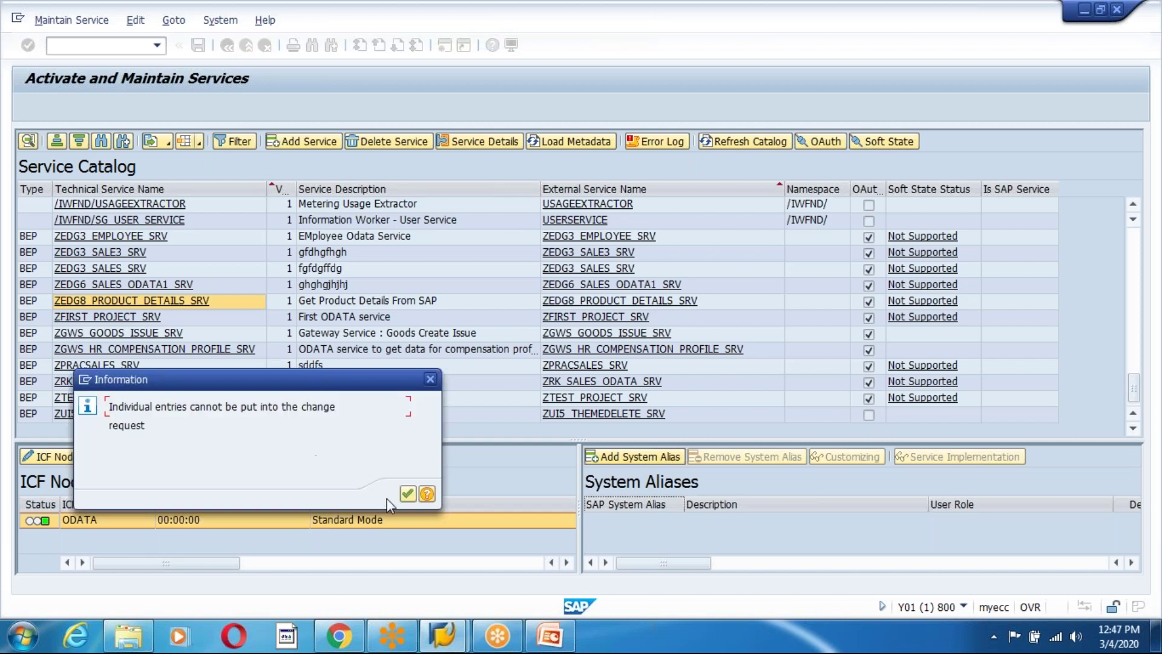
click(407, 494)
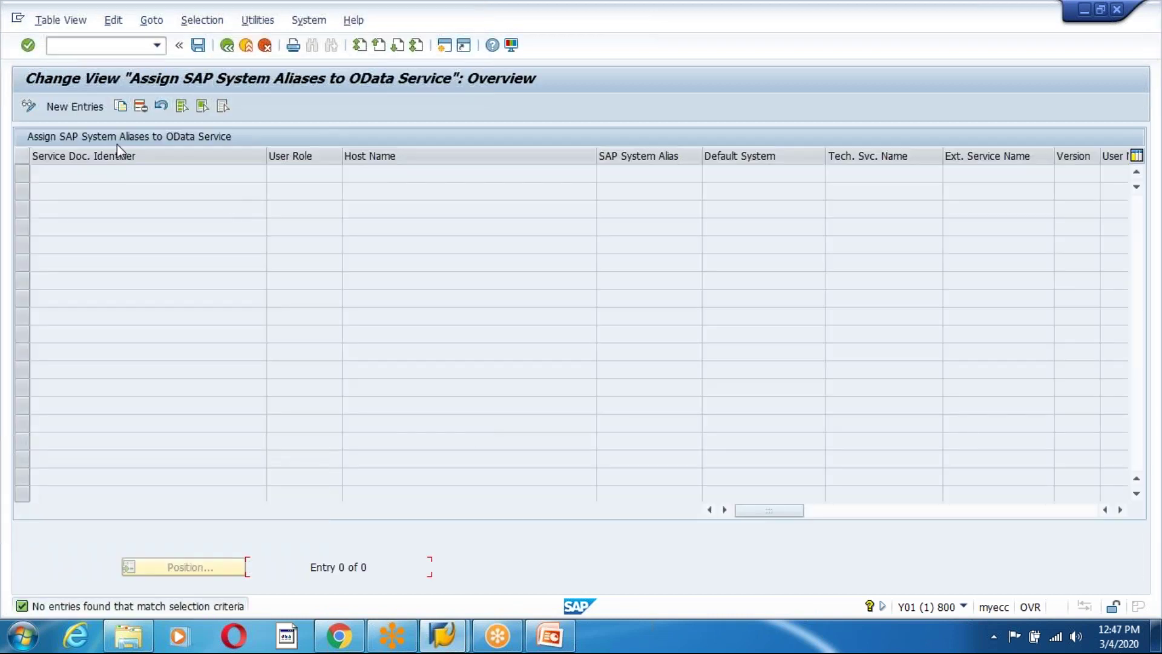
click(73, 107)
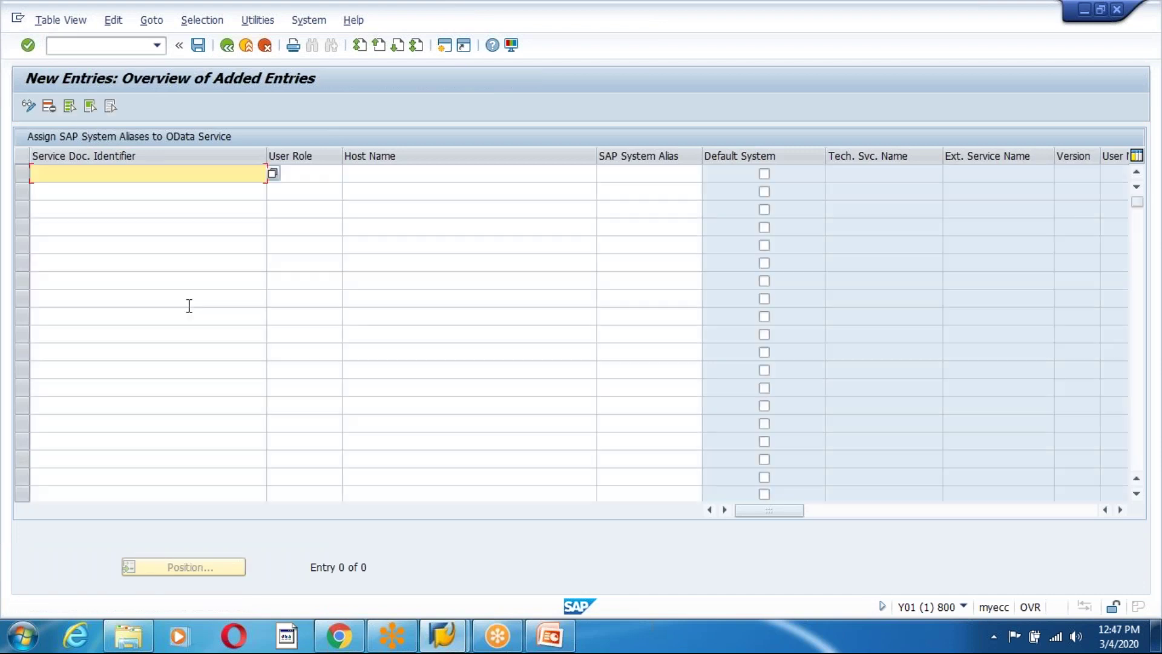
text(ZEDG8)
text(_PRODUCT)
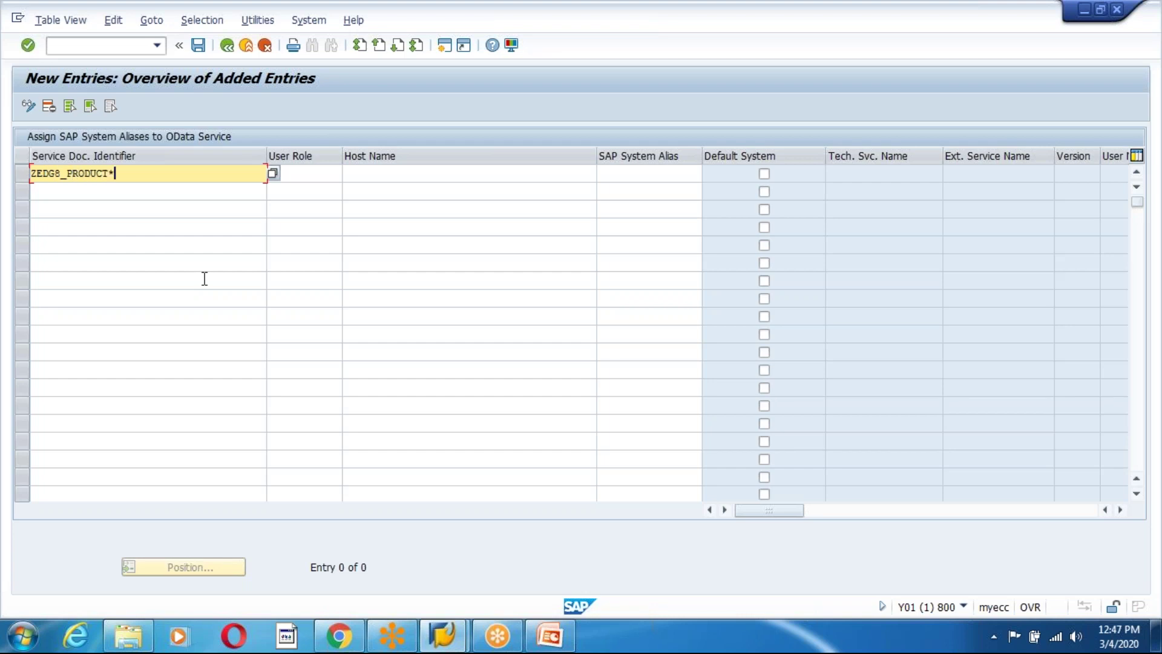
text(_DETAILS_SRV)
key(F4)
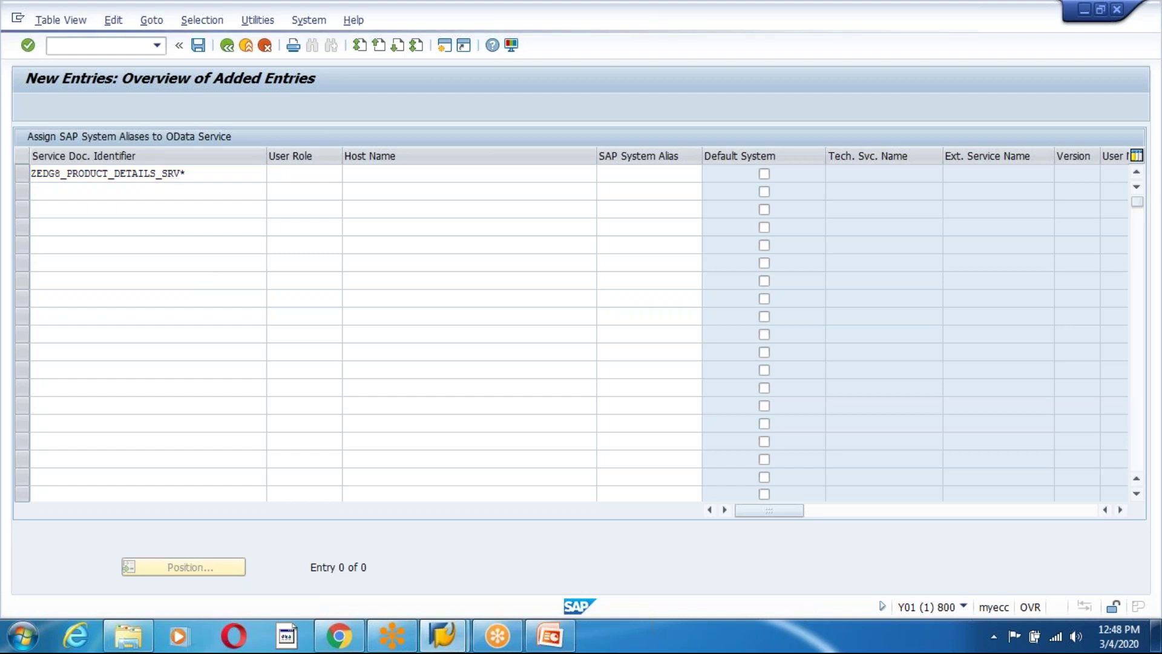
double_click(156, 223)
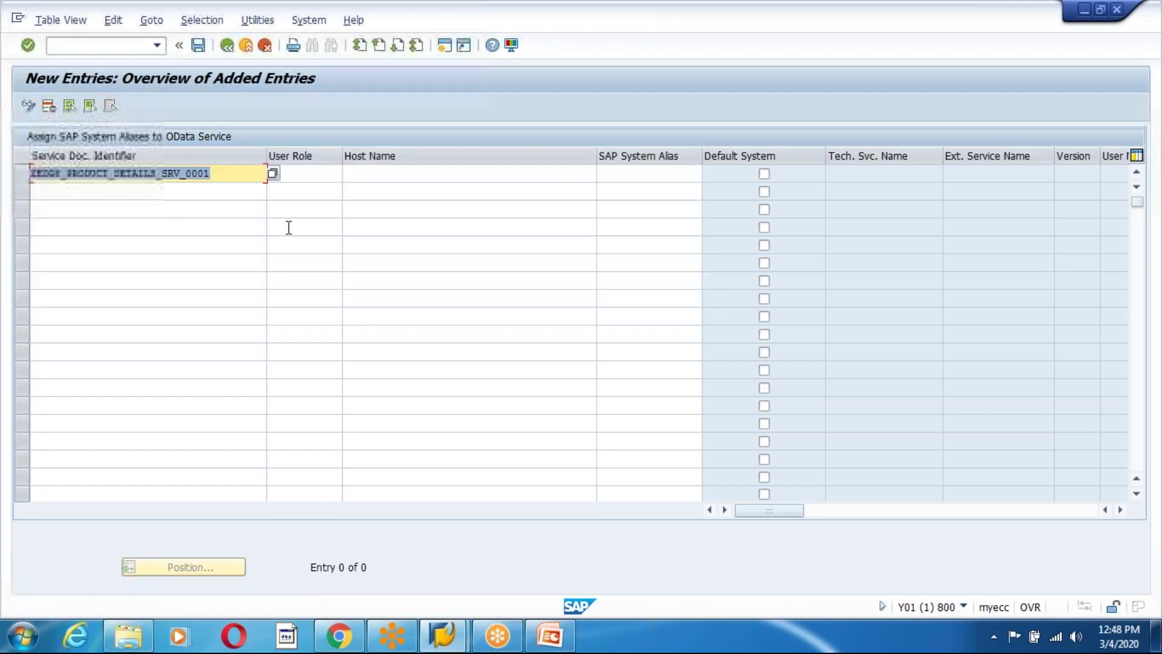
Assign the SAP system alias LOCAL to the new entry, picking it from the available values.
click(299, 174)
click(416, 175)
click(656, 169)
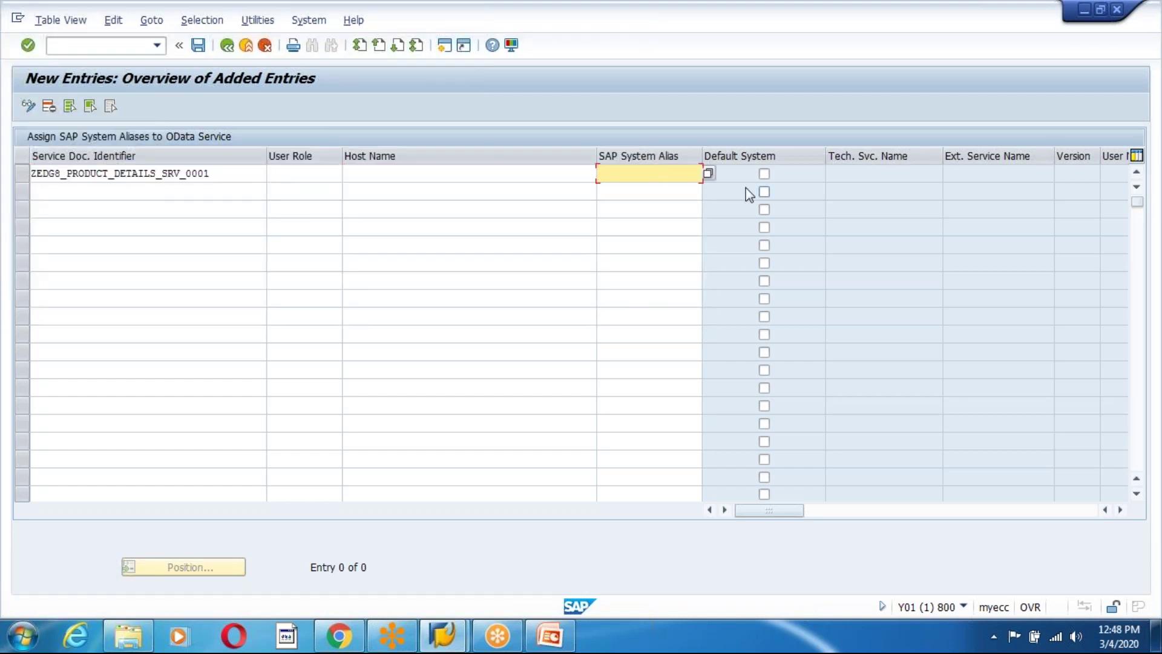
click(696, 173)
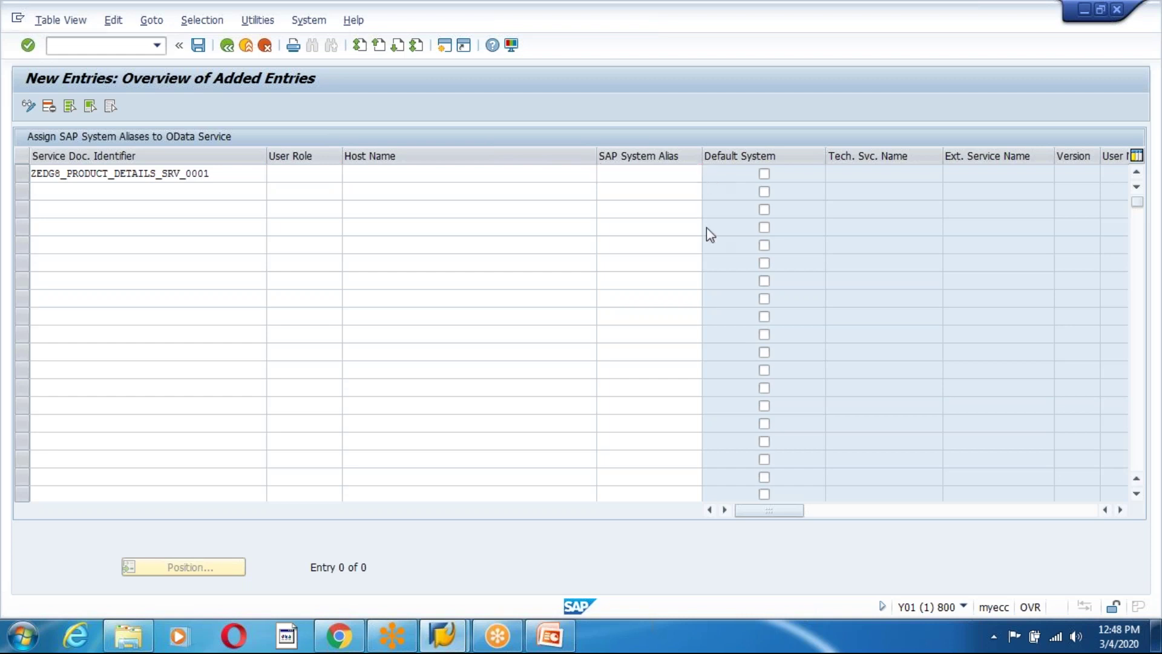
double_click(56, 224)
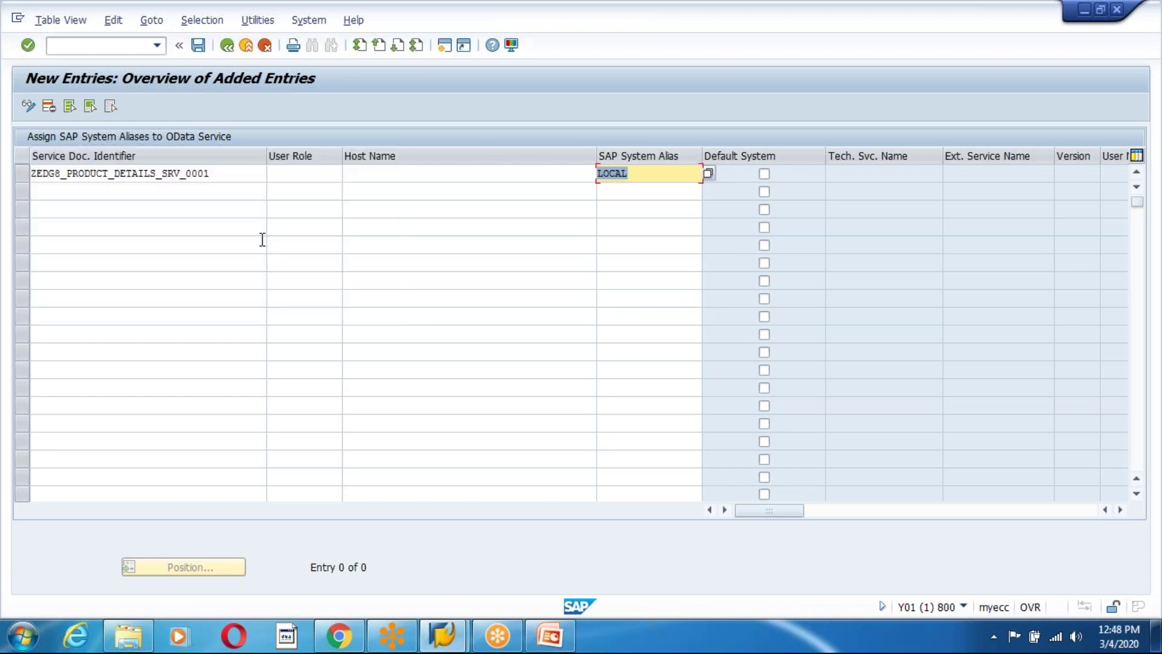
key(Return)
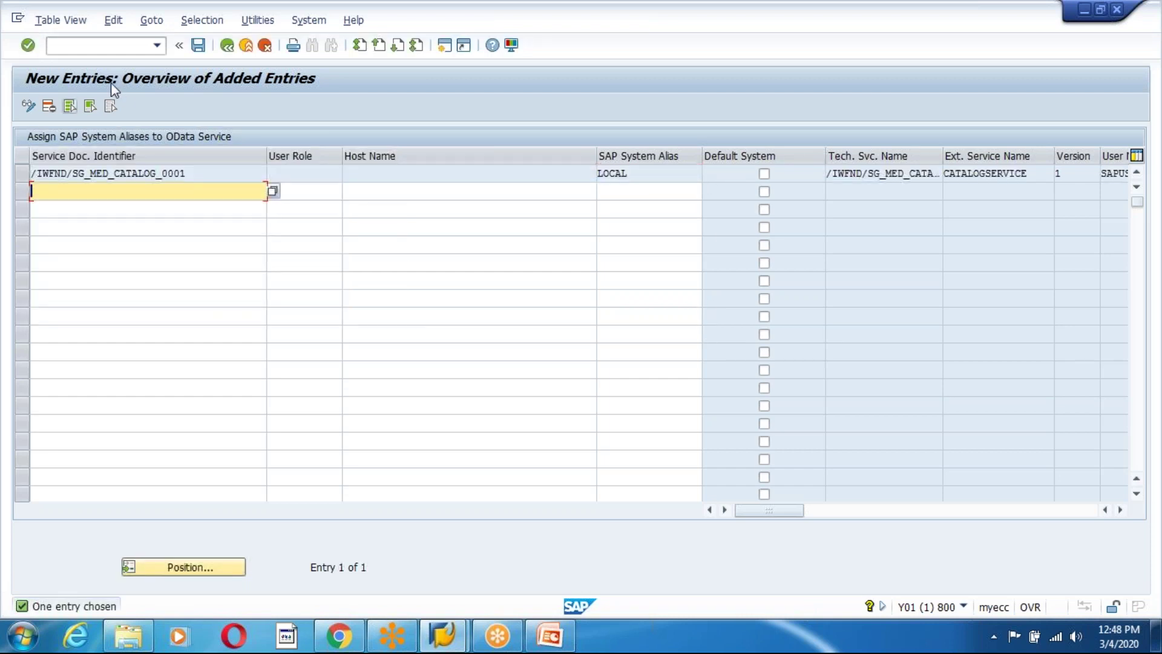
Save the alias assignment under the proposed customizing request and return to Activate and Maintain Services.
click(199, 46)
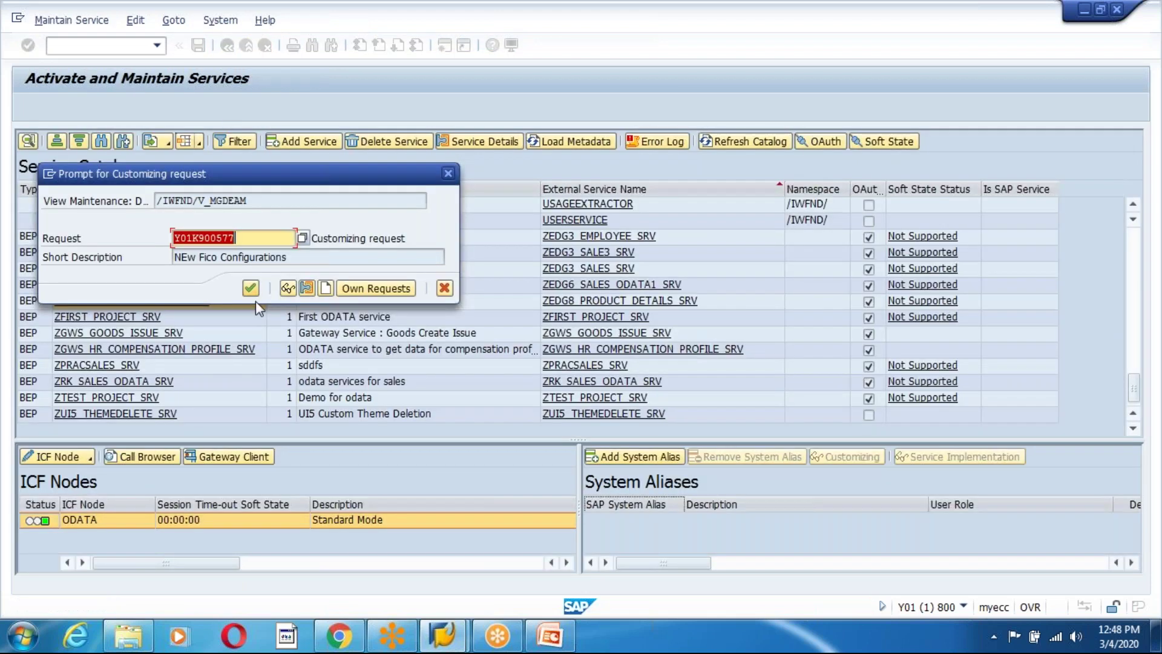
click(250, 288)
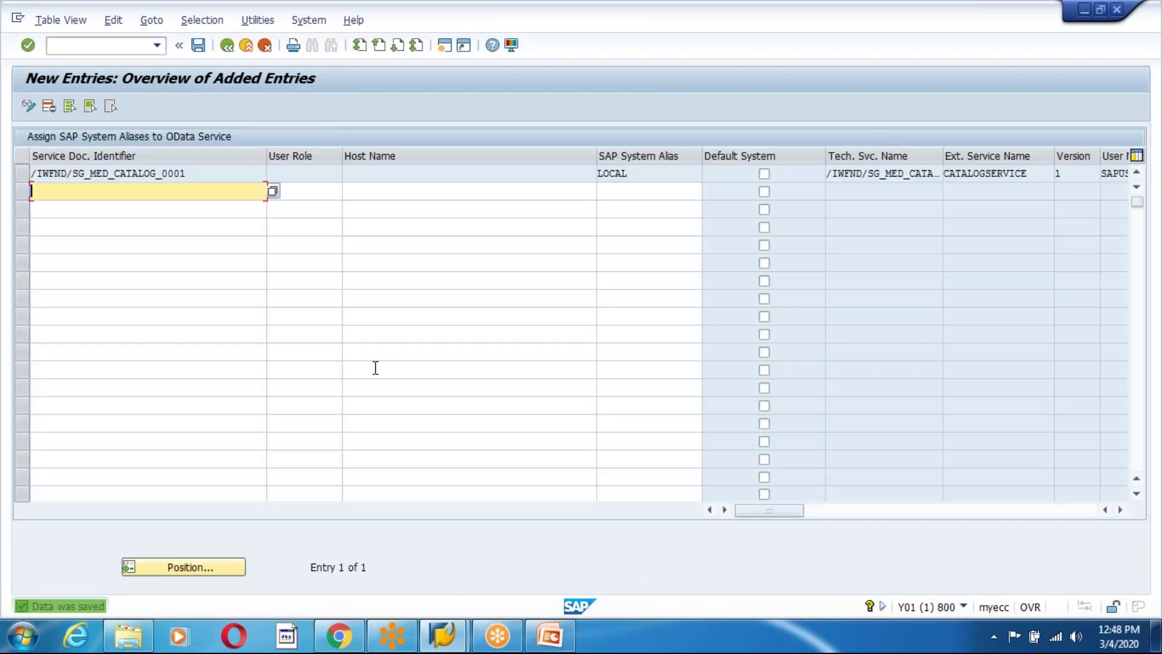
click(225, 46)
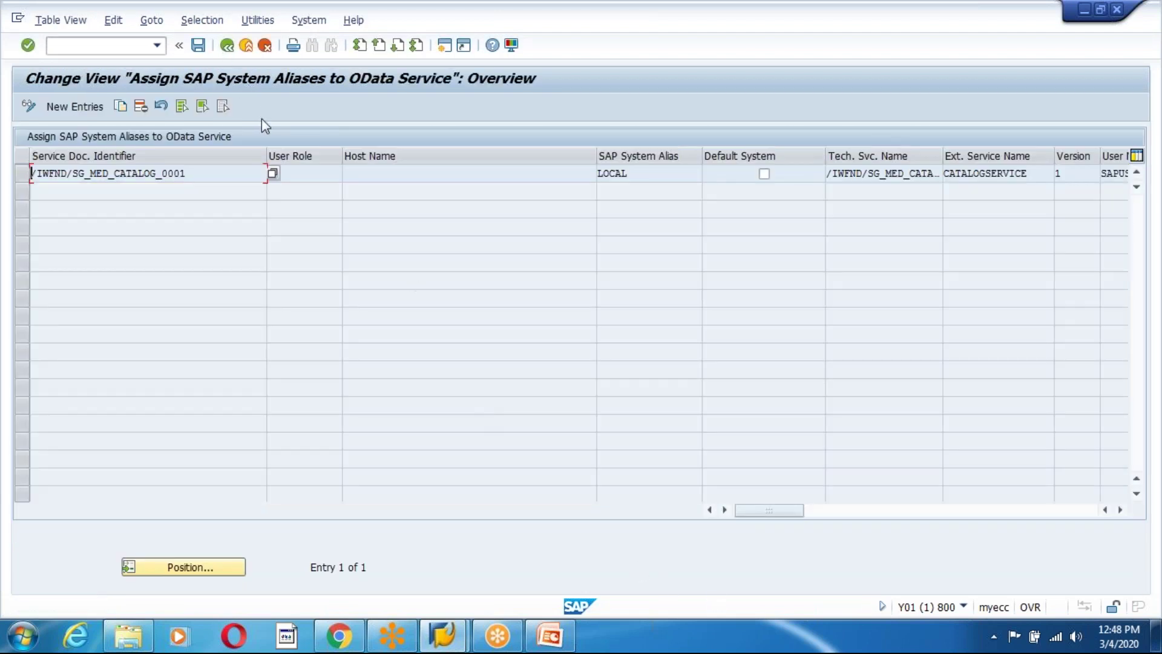
click(226, 46)
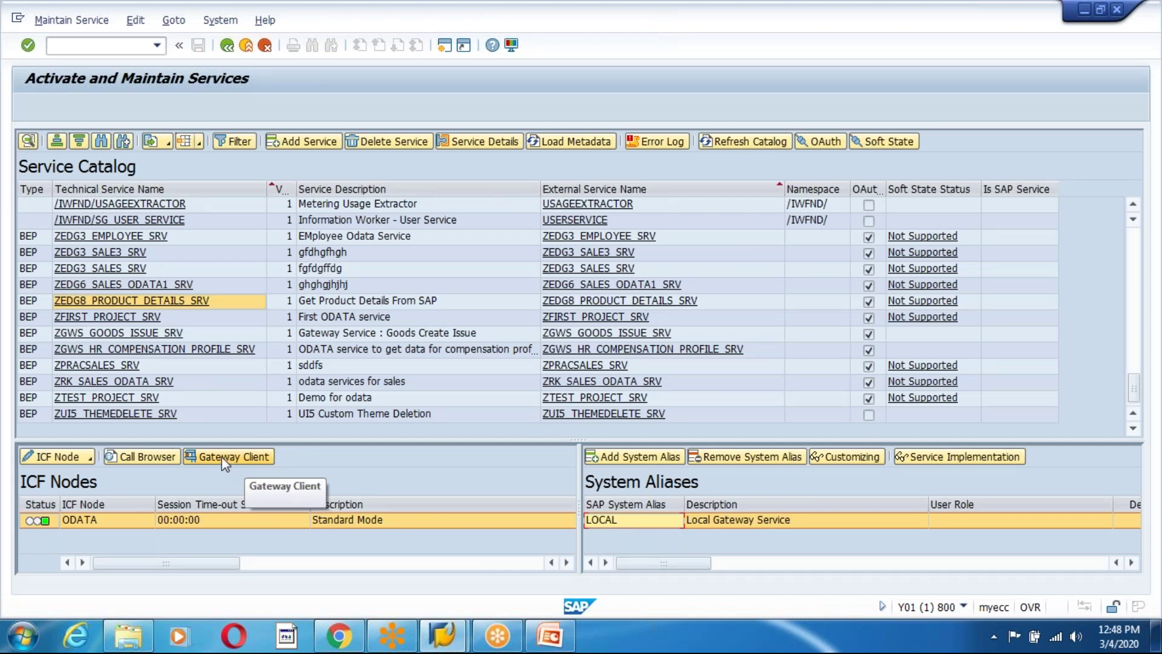
Check the Gateway Client transaction /IWFND/GW_CLIENT on PowerPoint slide 382, and switch back to SAP.
click(549, 636)
click(70, 246)
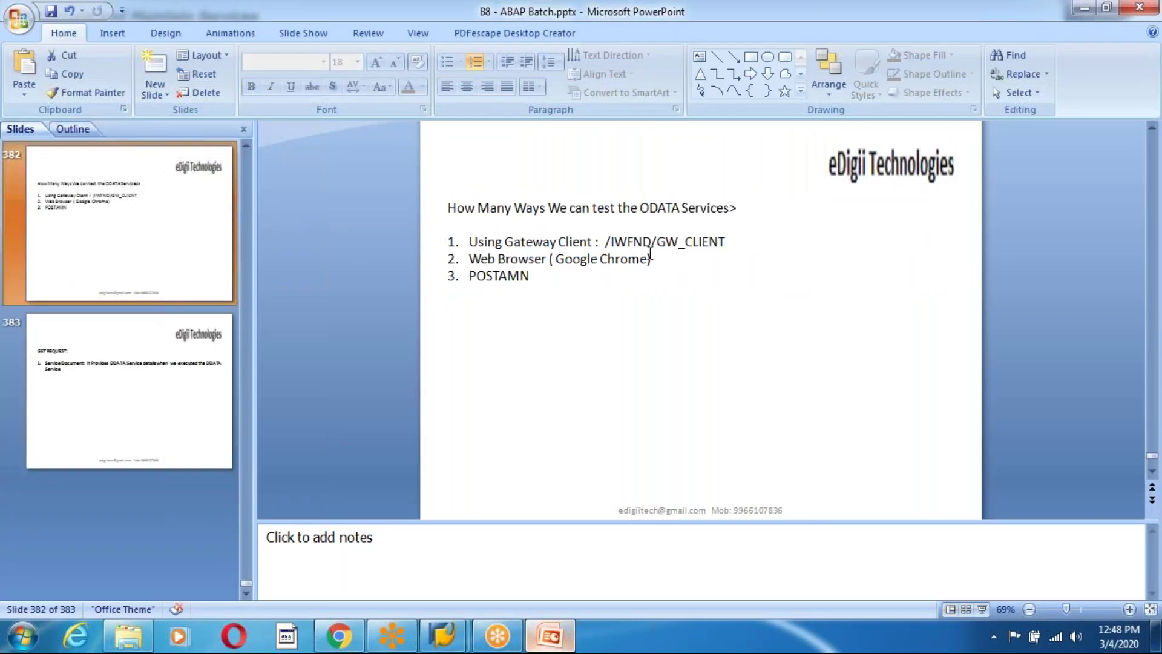
drag(610, 241, 724, 241)
key(alt+Tab)
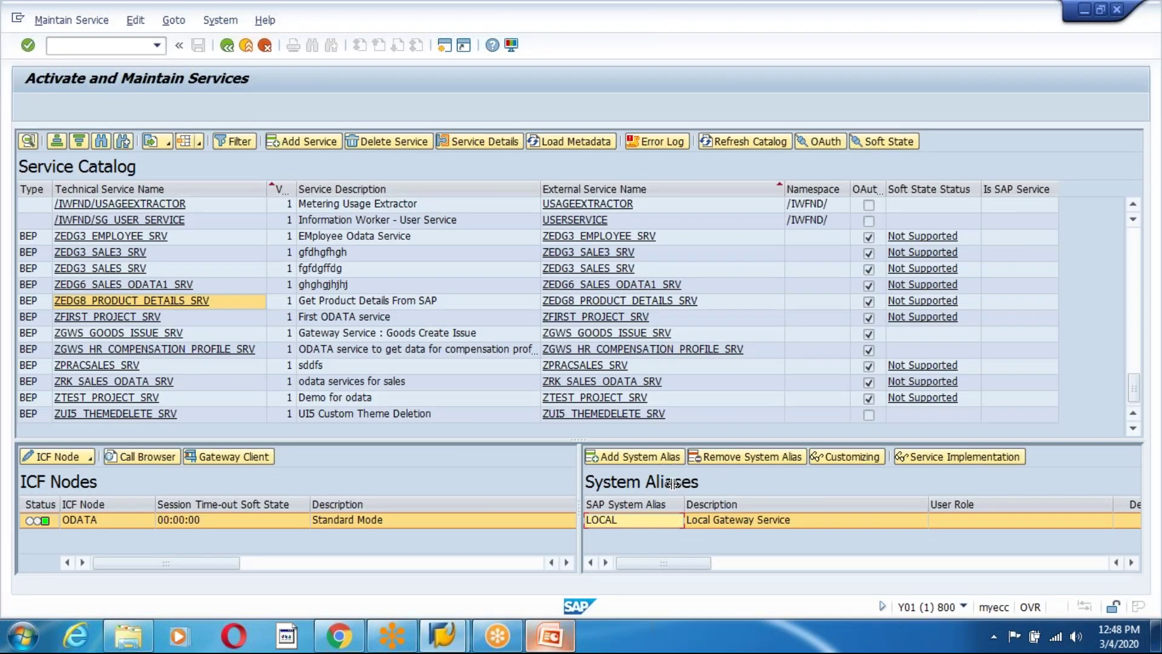
Open the Gateway Client and replace the catalog service request URI with /sap/opu/odata/sap/ZEDG8_PRODUCT_DETAILS_SRV.
click(238, 455)
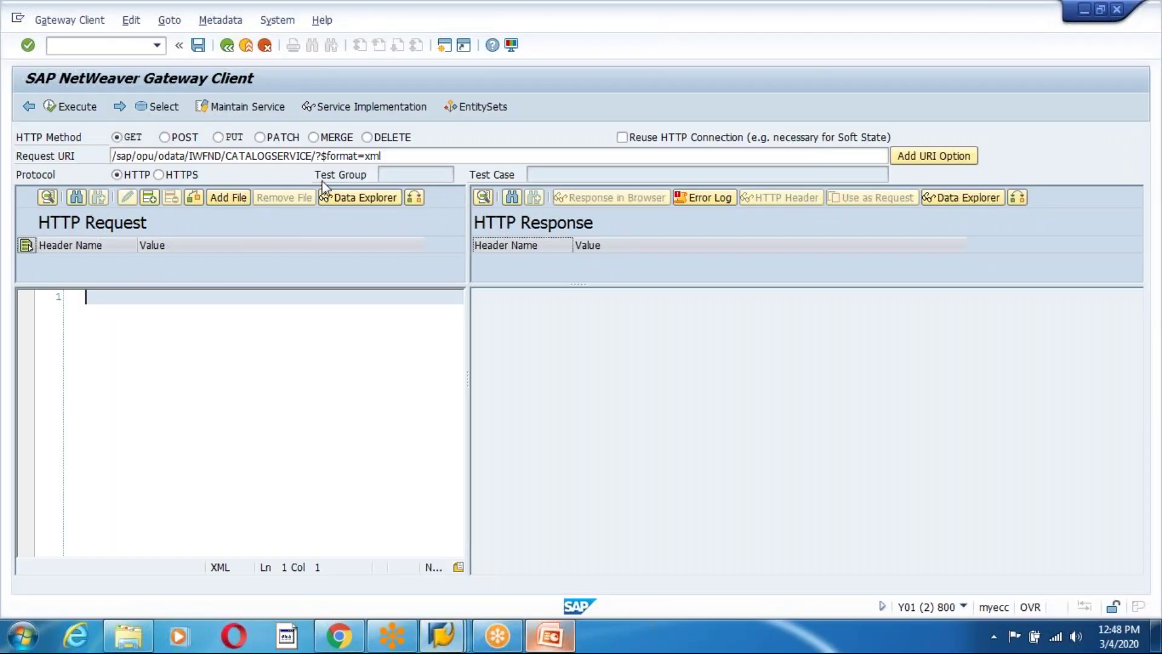
click(227, 156)
click(423, 151)
key(BackSpace)
key(BackSpace)
key(BackSpace)
key(BackSpace)
key(BackSpace)
key(BackSpace)
key(BackSpace)
key(BackSpace)
key(BackSpace)
key(BackSpace)
key(BackSpace)
key(BackSpace)
key(BackSpace)
key(BackSpace)
key(BackSpace)
key(BackSpace)
key(BackSpace)
key(BackSpace)
key(BackSpace)
key(BackSpace)
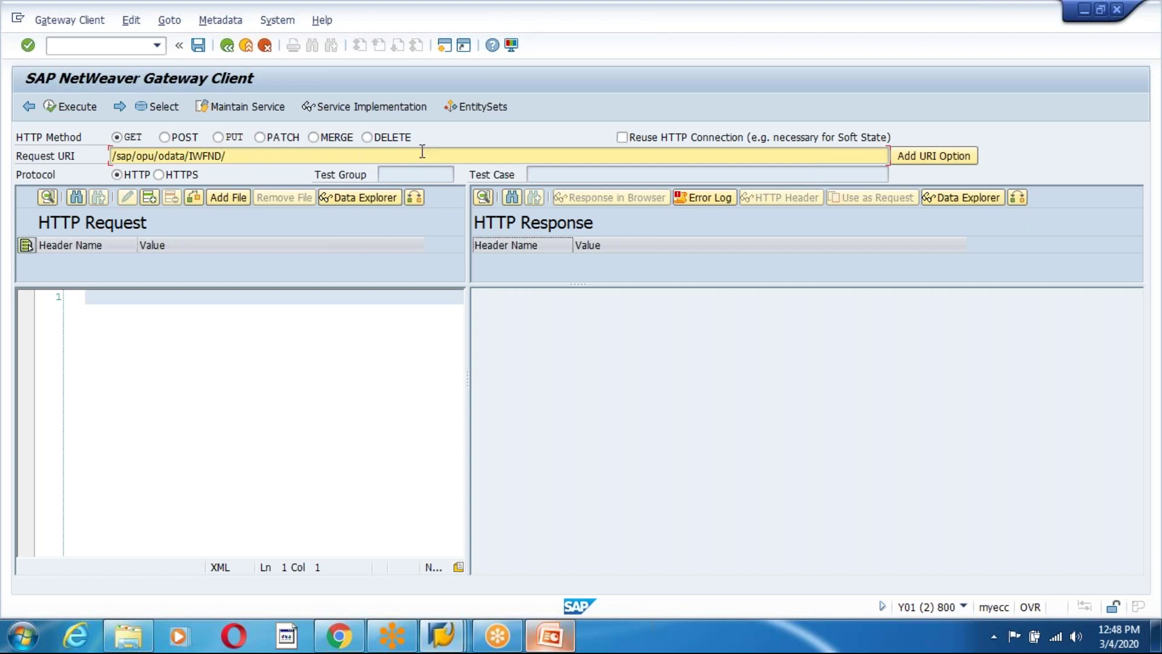
key(BackSpace)
key(BackSpace)
key(BackSpace)
key(BackSpace)
key(BackSpace)
key(BackSpace)
click(363, 171)
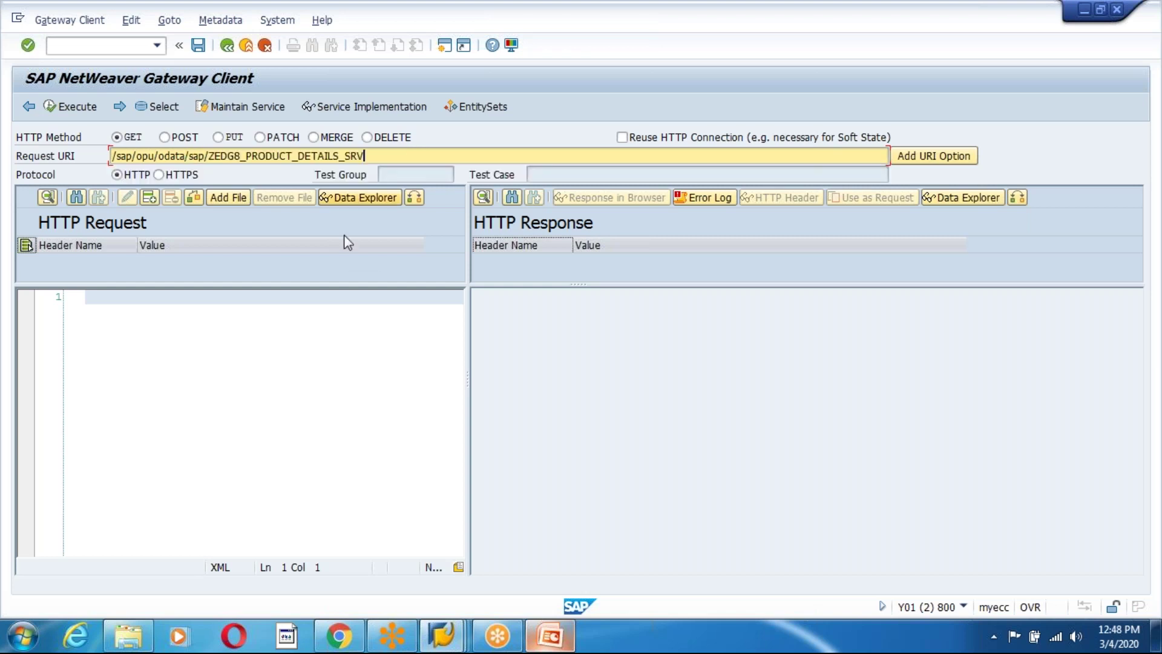
Execute the GET request for ZEDG8_PRODUCT_DETAILS_SRV, examine the information message and close it.
click(54, 109)
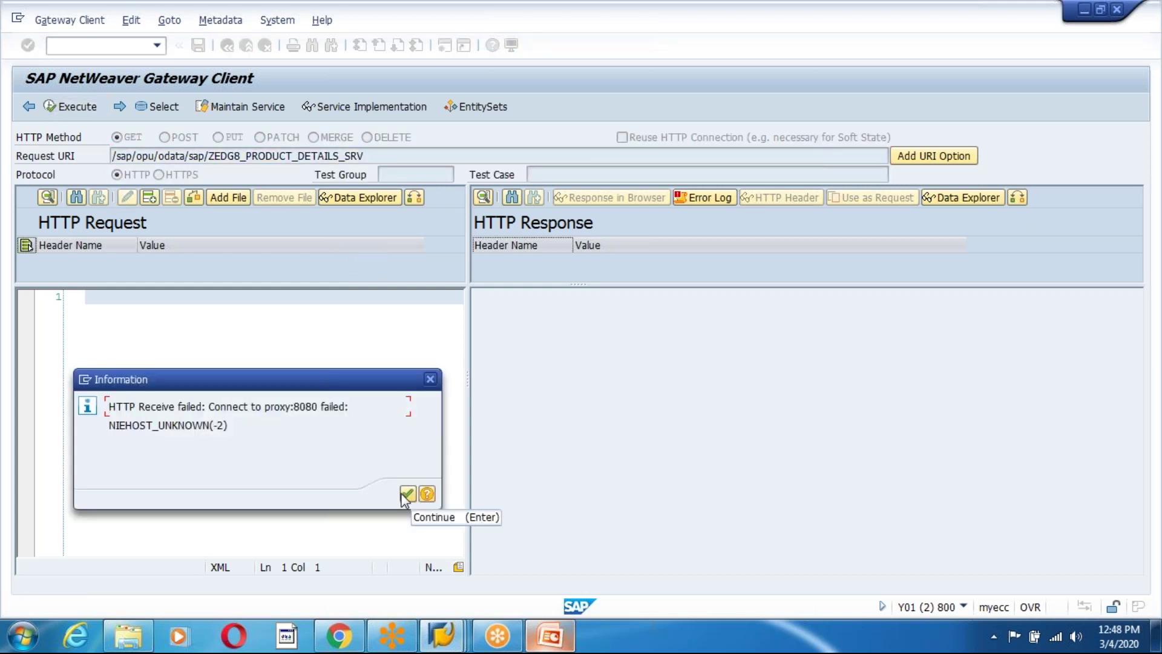
drag(108, 425, 234, 425)
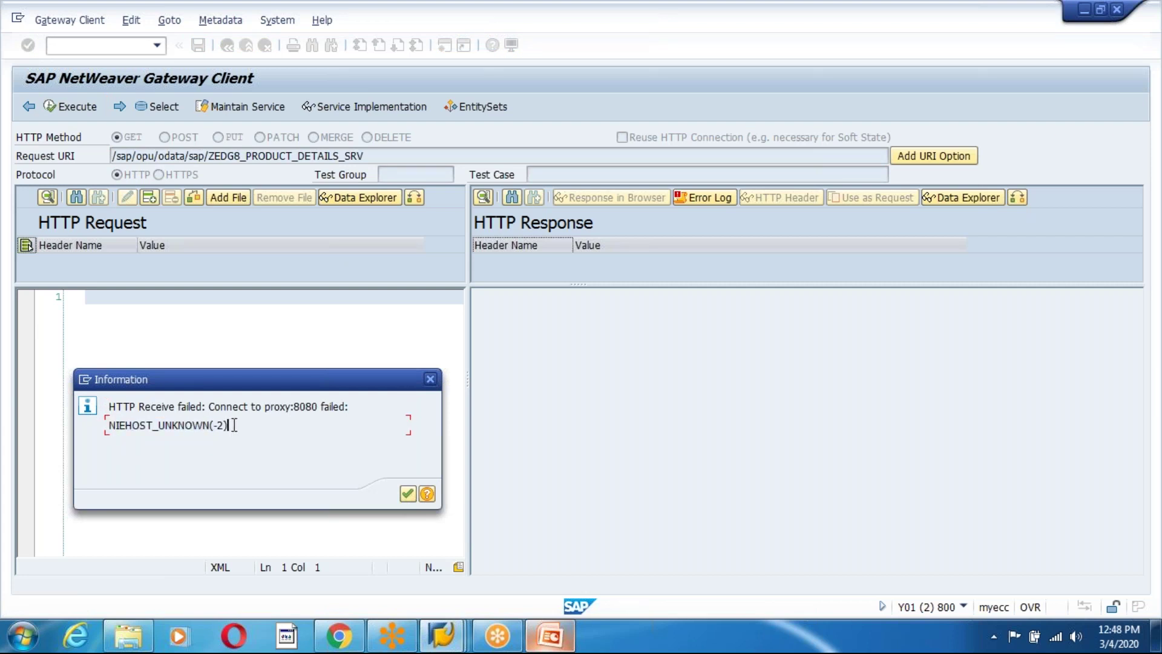
click(406, 495)
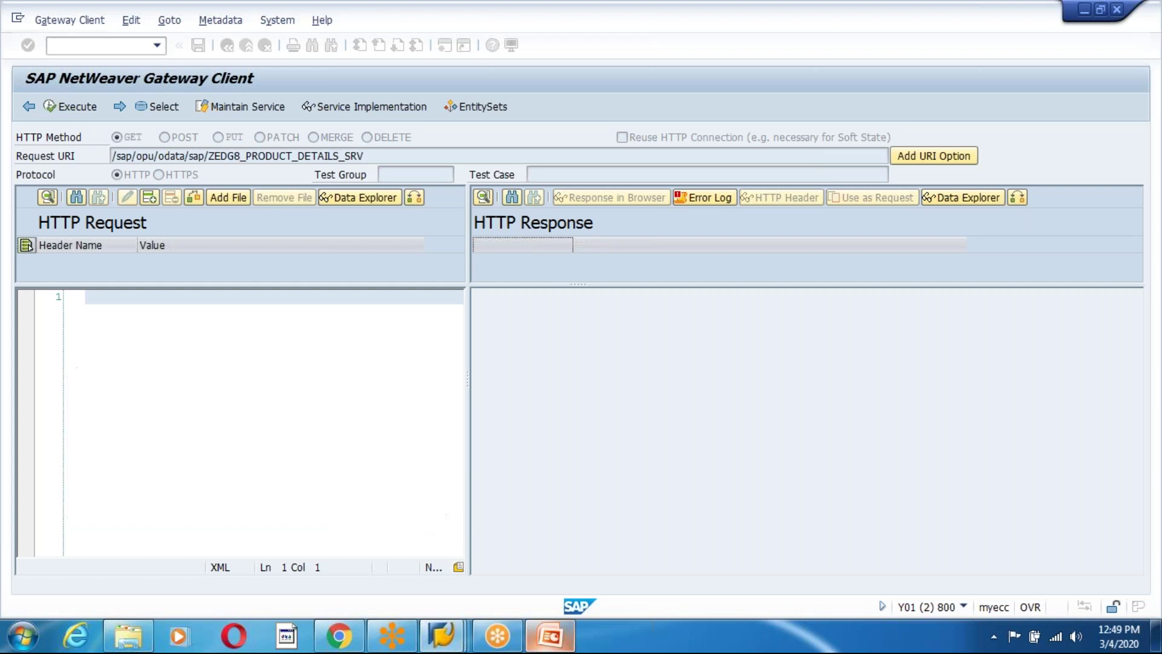
Switch to Chrome and open a new blank tab.
click(338, 637)
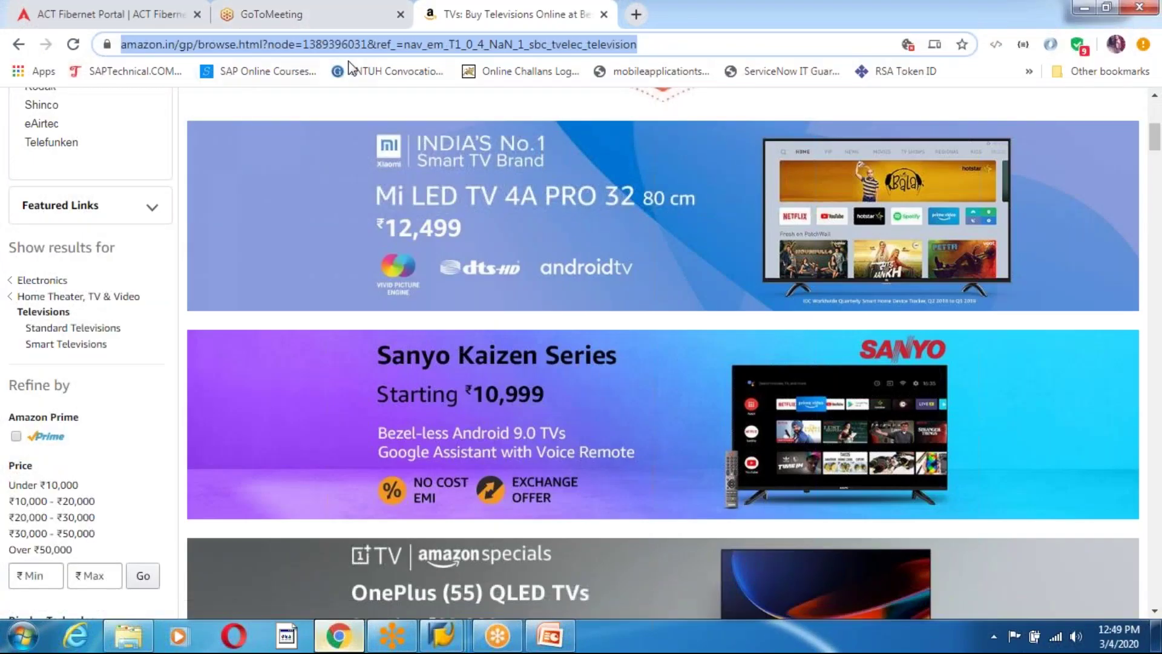
click(636, 15)
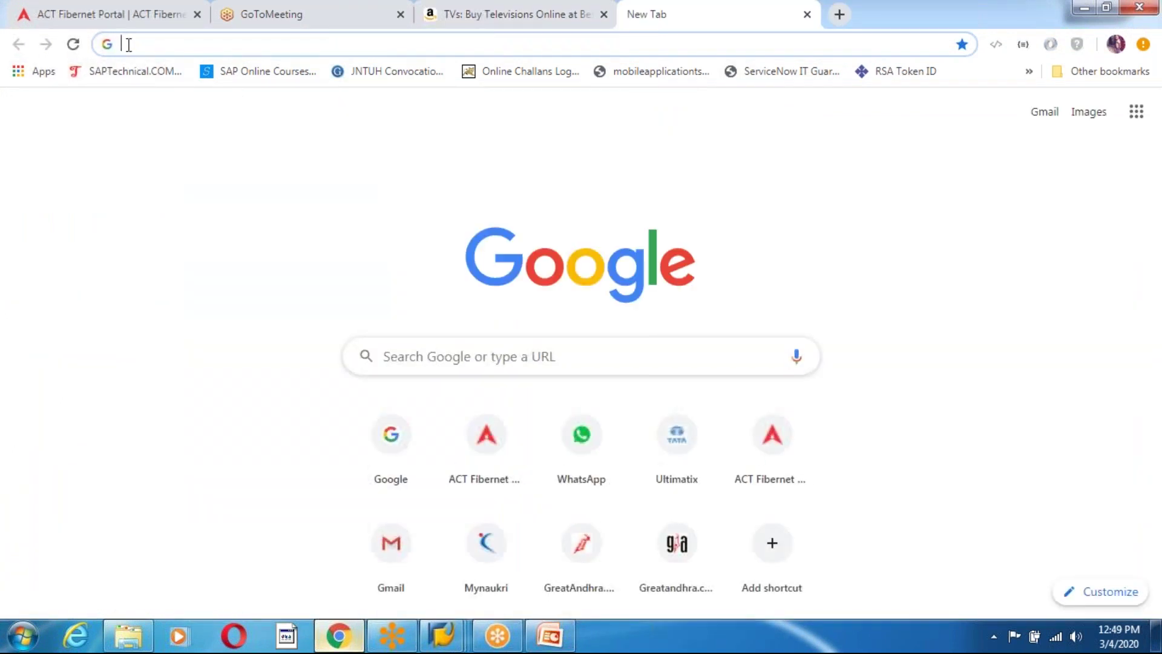
click(550, 635)
click(530, 276)
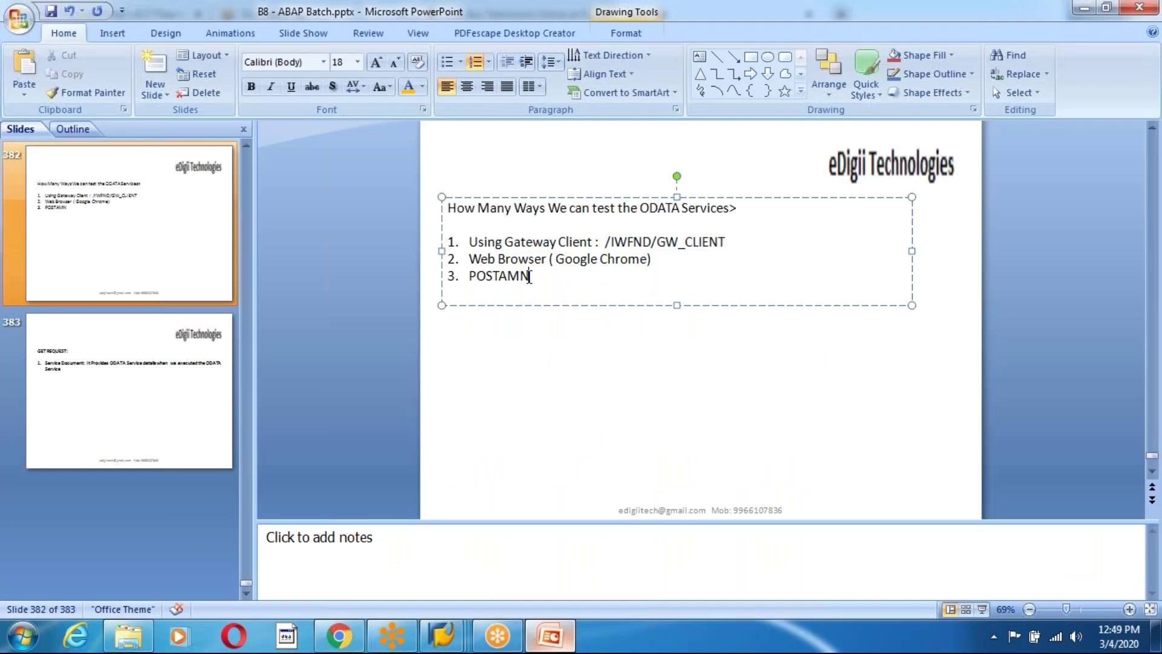
key(Return)
key(Return)
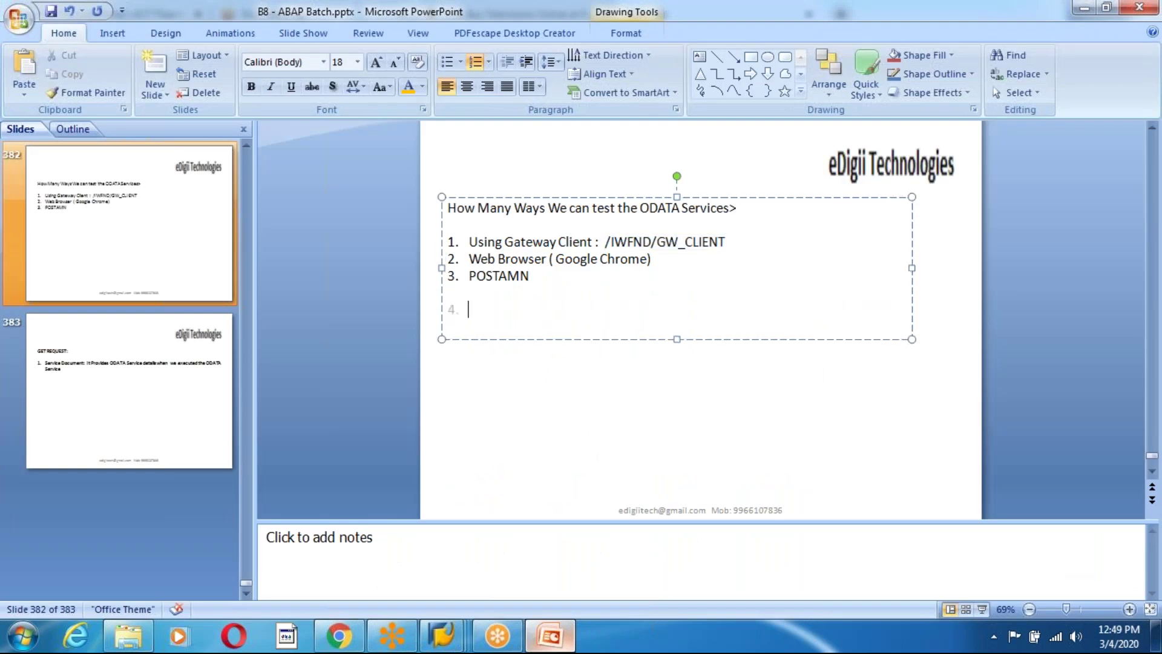
key(BackSpace)
text(HTTP)
text(://host)
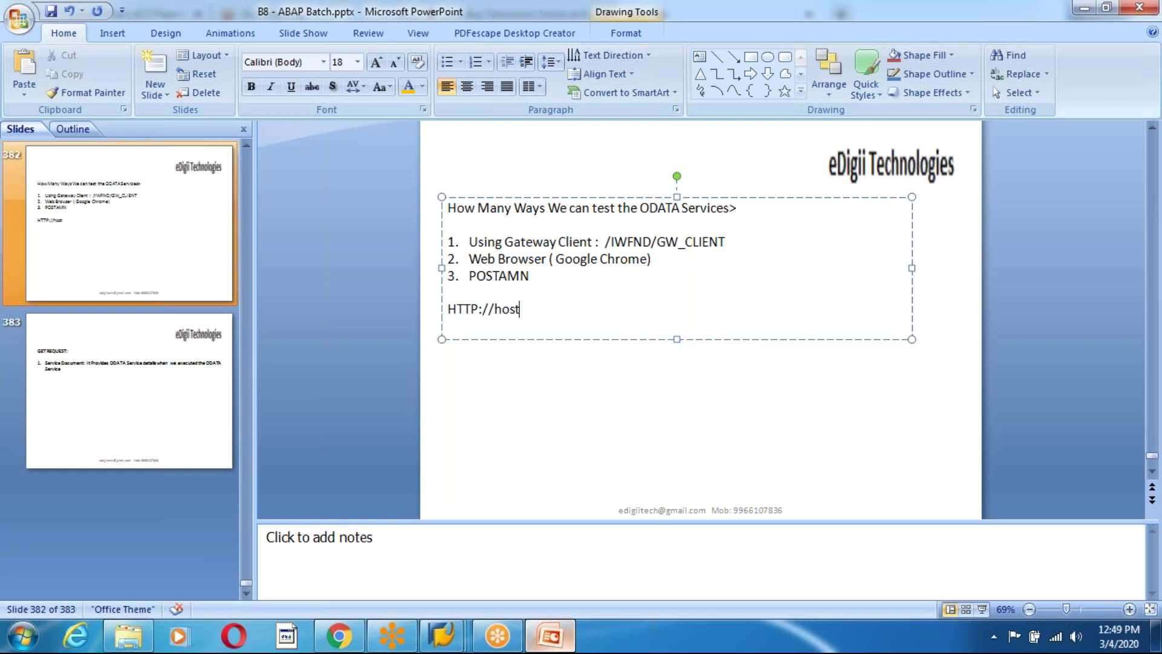
text(:port)
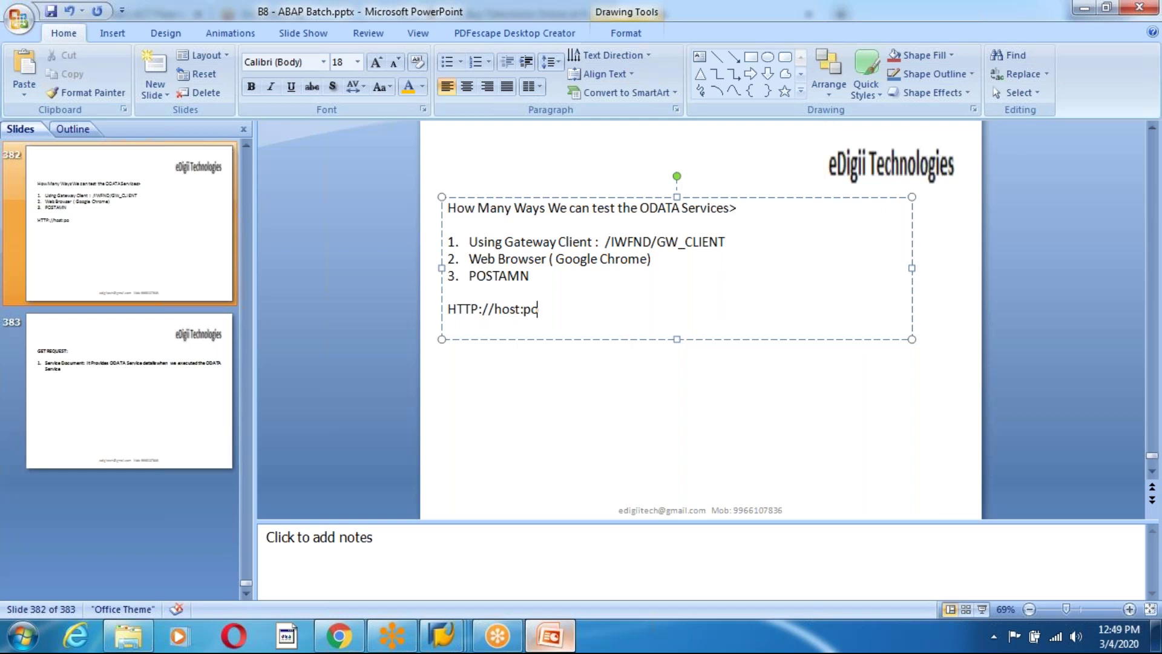
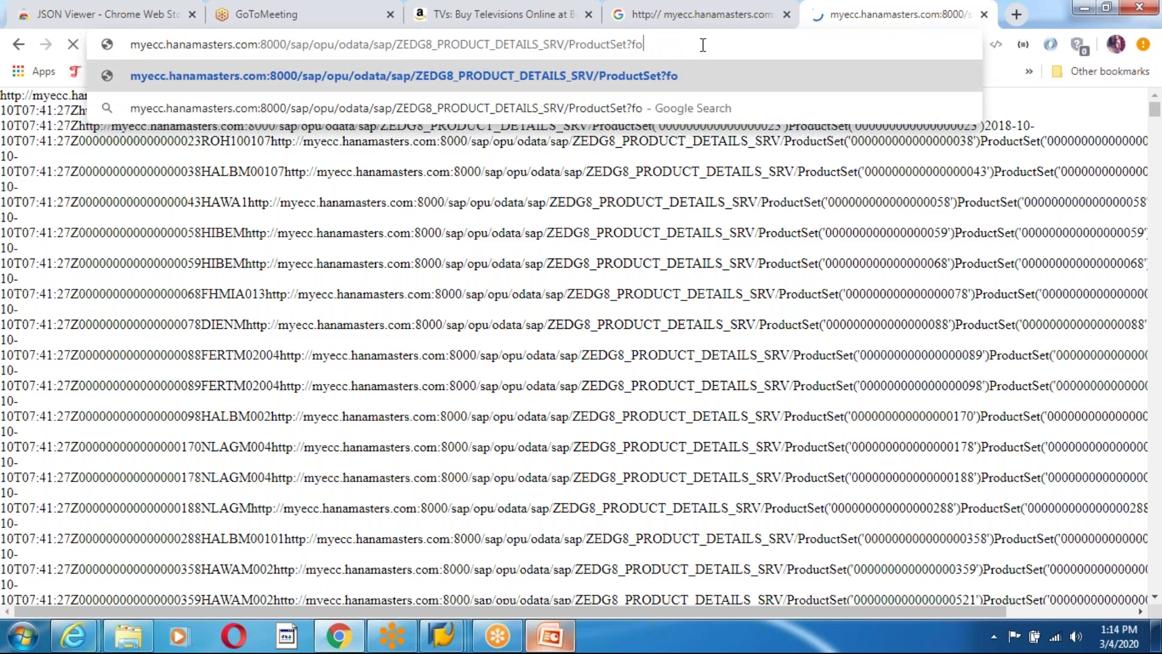
Complete the query option in the ProductSet request URL so that it ends in ?format=json.
text(=)
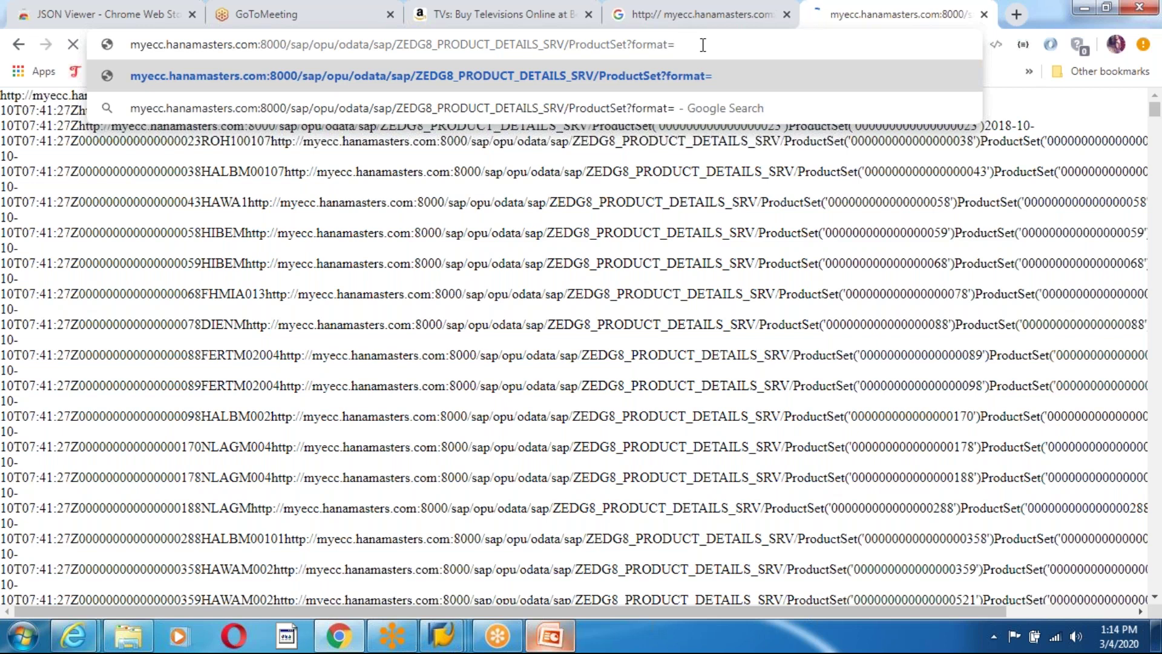
text(xml)
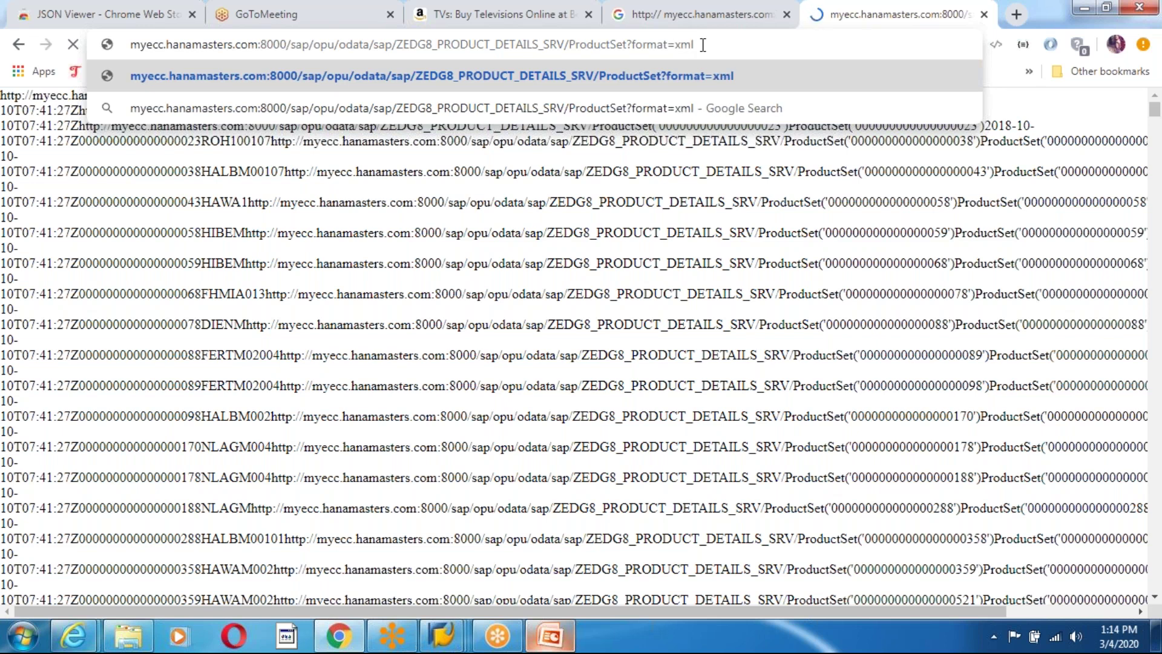
key(BackSpace)
key(BackSpace)
key(BackSpace)
text(json)
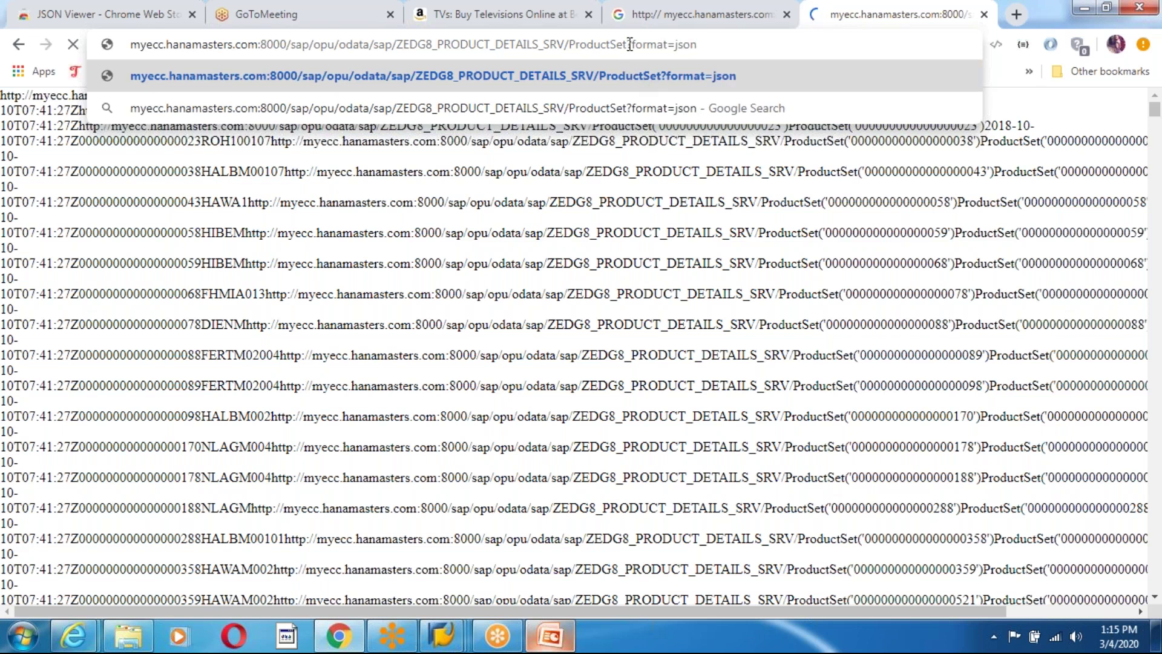
Copy the ProductSet?format=json URL into PowerPoint under "Get Data In JSON Formt ?" on slide 384 and return to Chrome.
drag(691, 46, 103, 46)
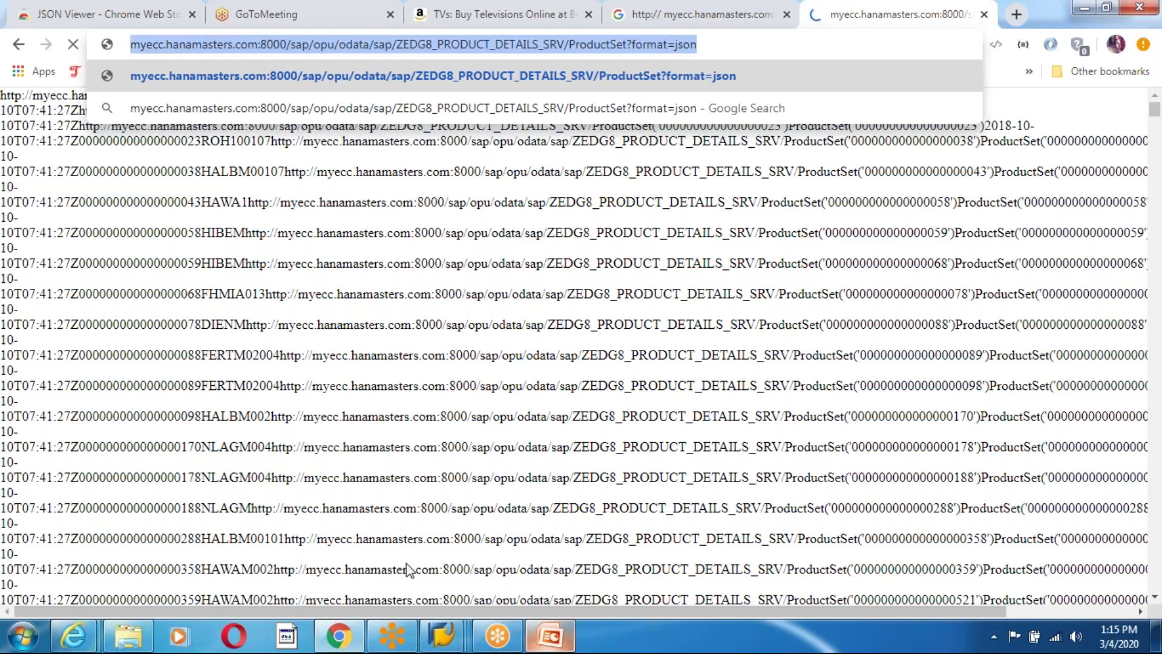
click(546, 637)
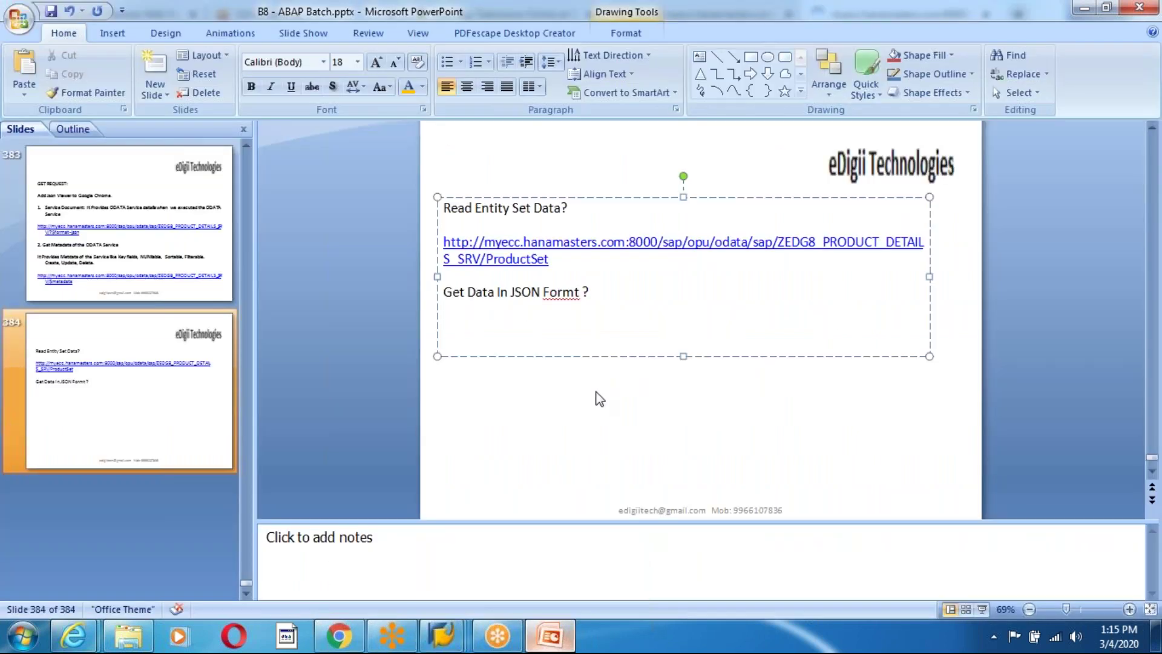
key(ctrl+v)
key(alt+Tab)
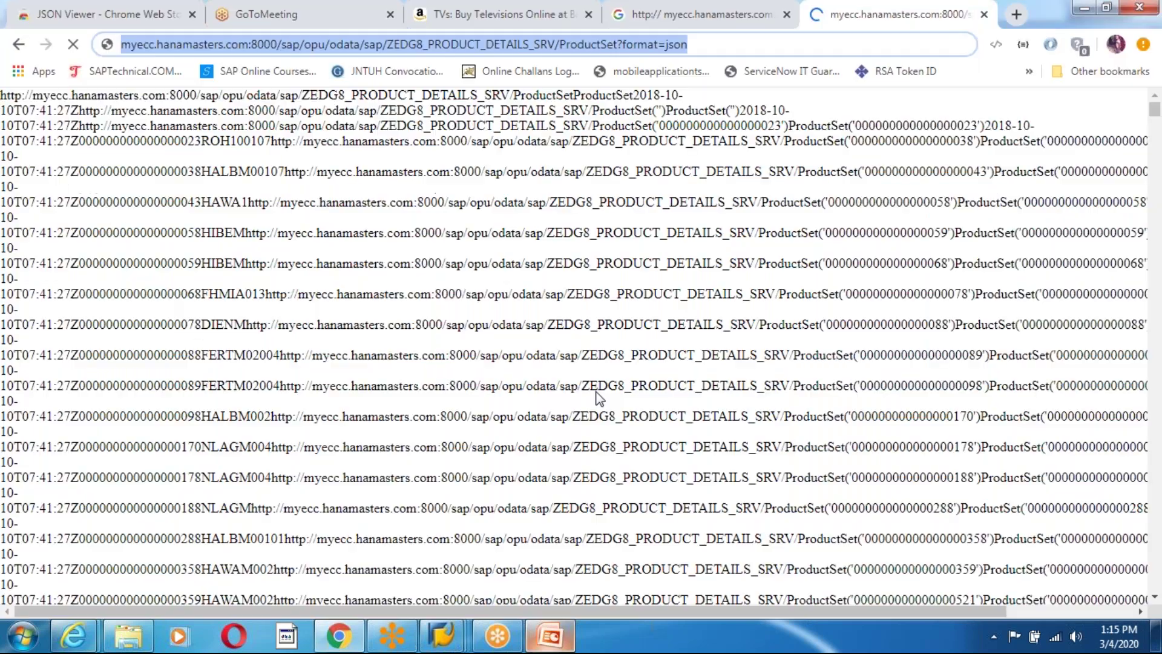
Try to request the ProductSet data with ?format=json, switching to SAP to handle the ABAP Debugger session it opens.
click(713, 45)
key(Return)
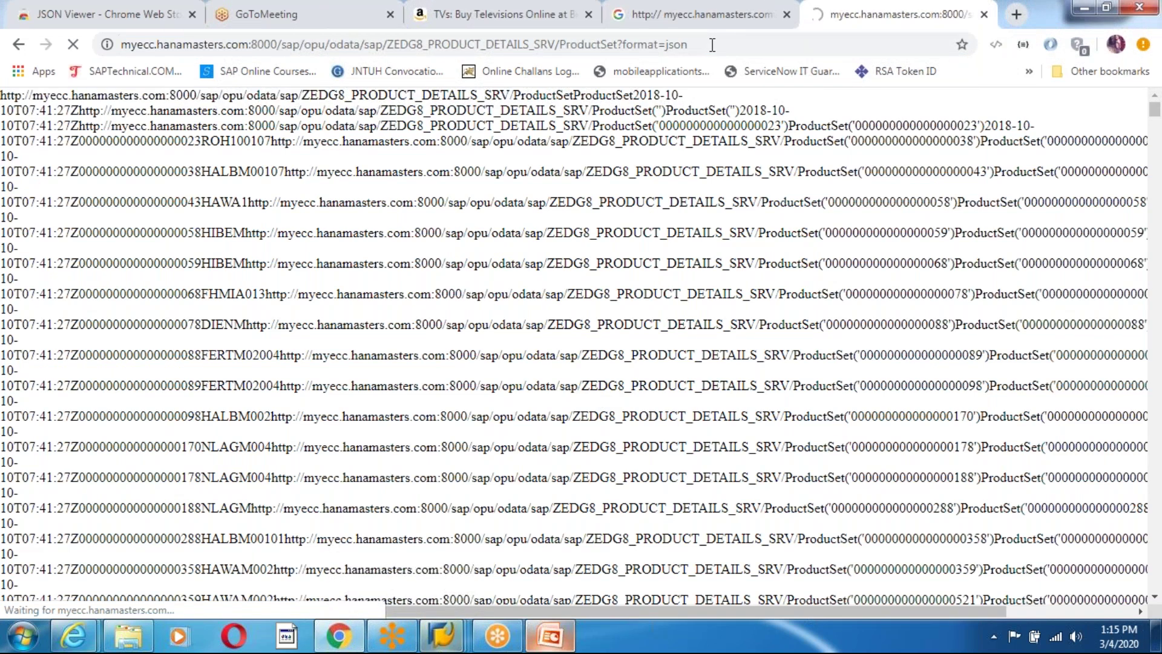
click(442, 635)
click(987, 553)
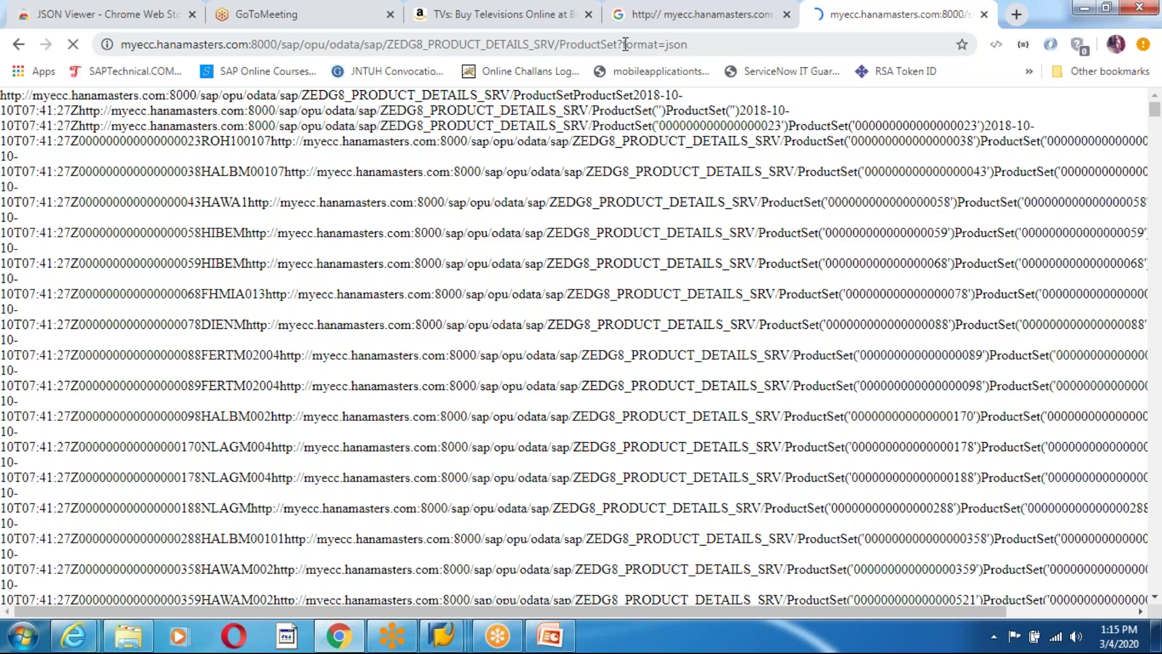
Correct the query option to ?$format=json, send the ProductSet request again and close the ABAP Debugger session in SAP.
click(696, 43)
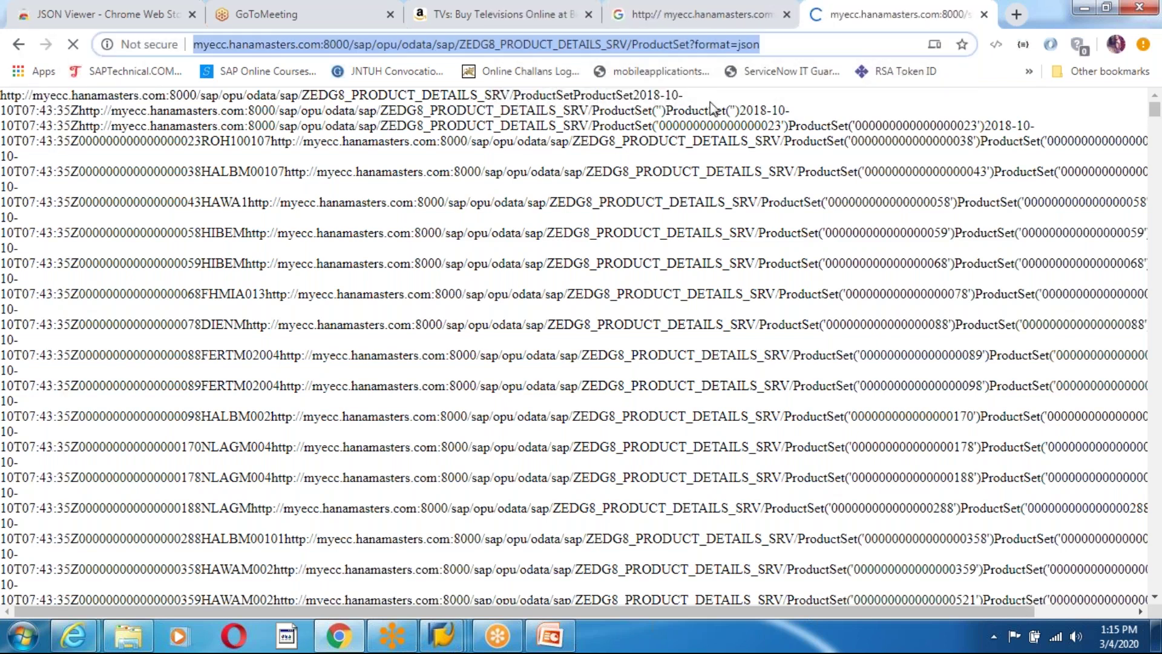
click(699, 47)
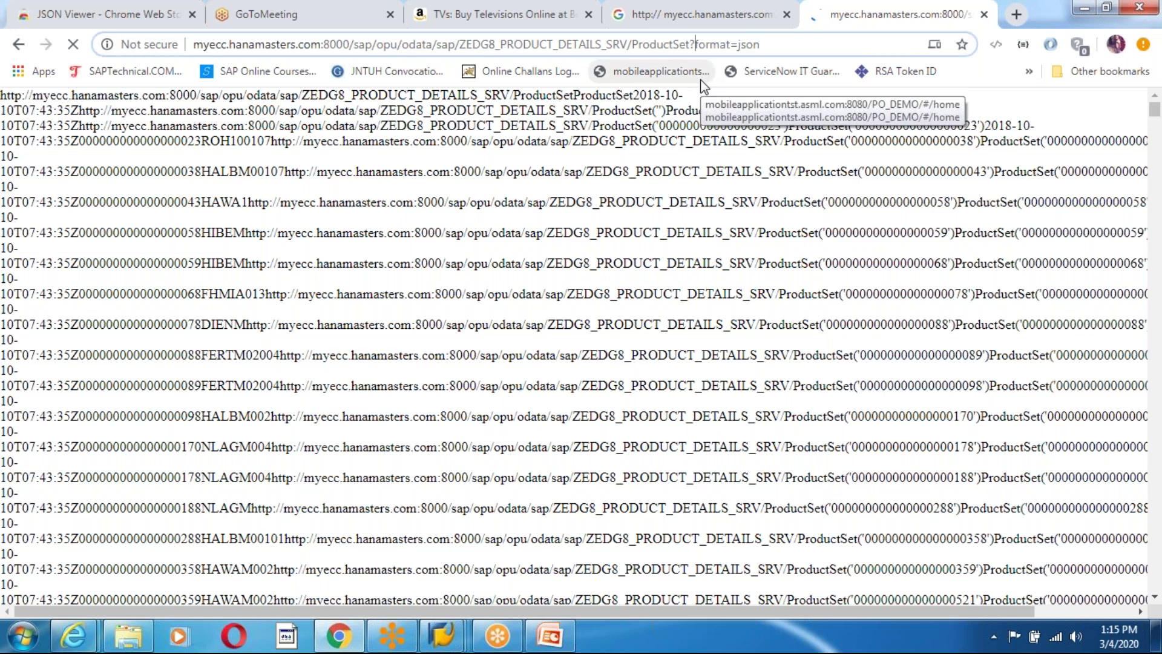
text($)
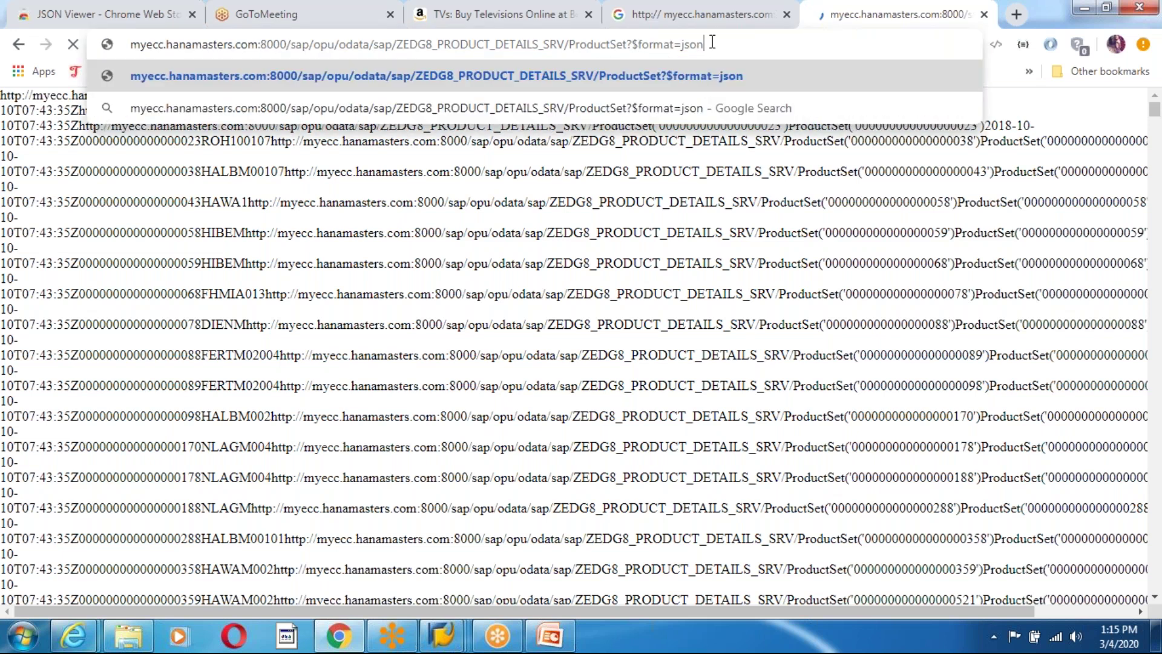
key(Return)
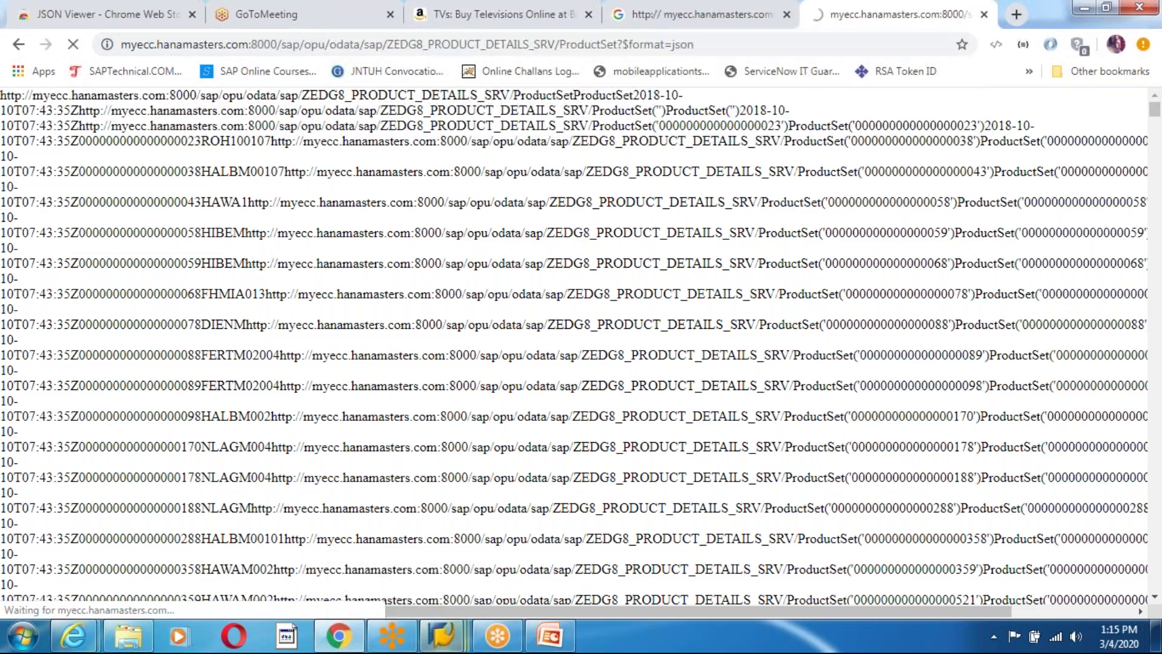
mouse_move(442, 636)
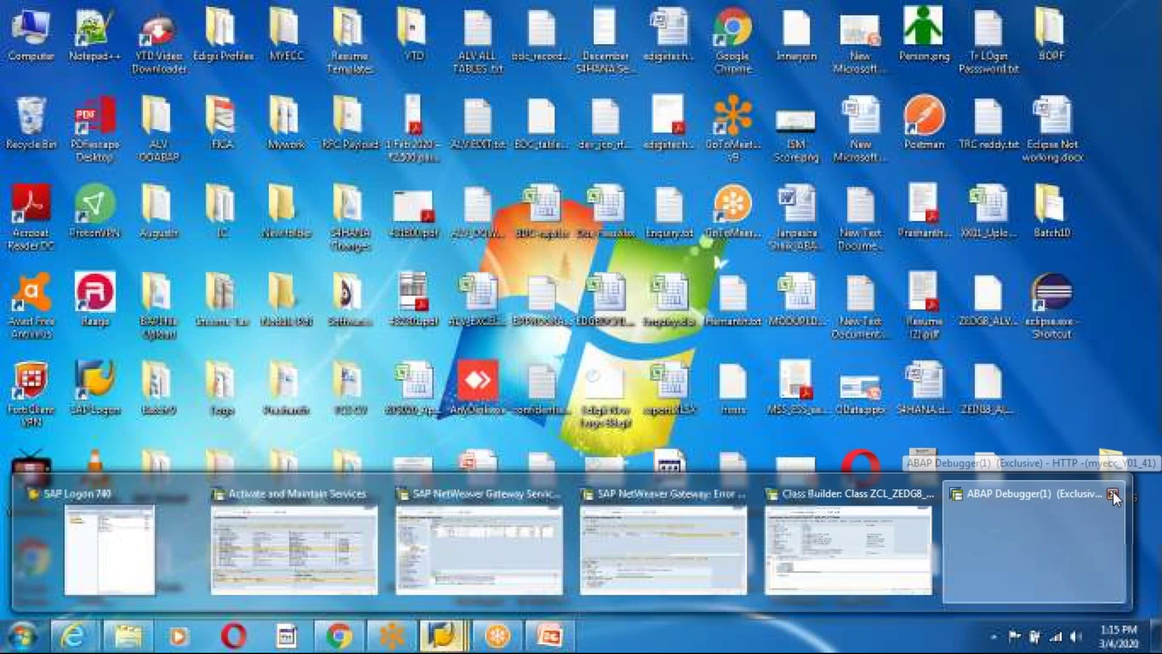
click(1113, 491)
Replace the JSON link on PowerPoint slide 384 with the ProductSet?$format=json URL copied from Chrome.
click(736, 45)
key(ctrl+c)
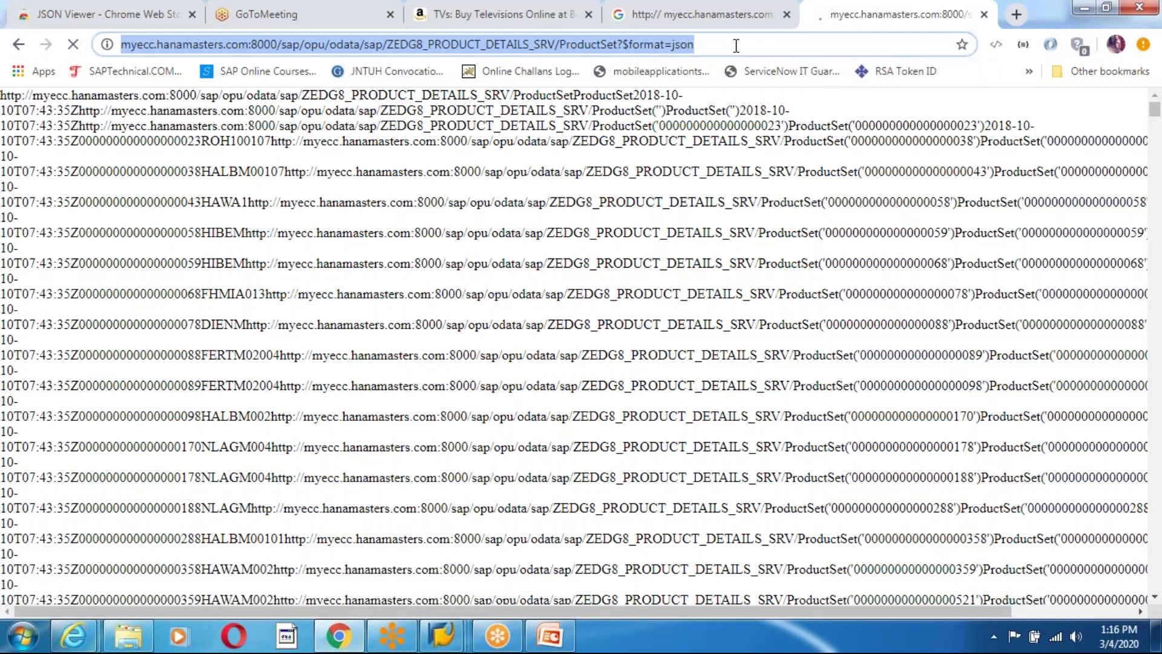
click(535, 642)
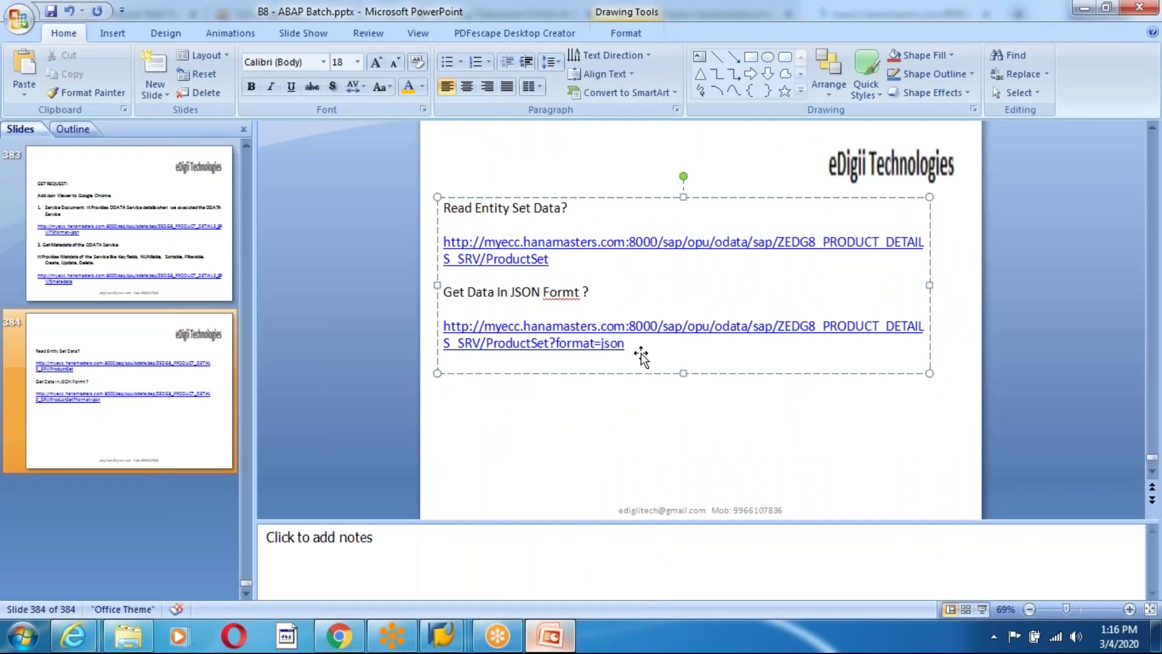
drag(632, 344, 458, 326)
key(Delete)
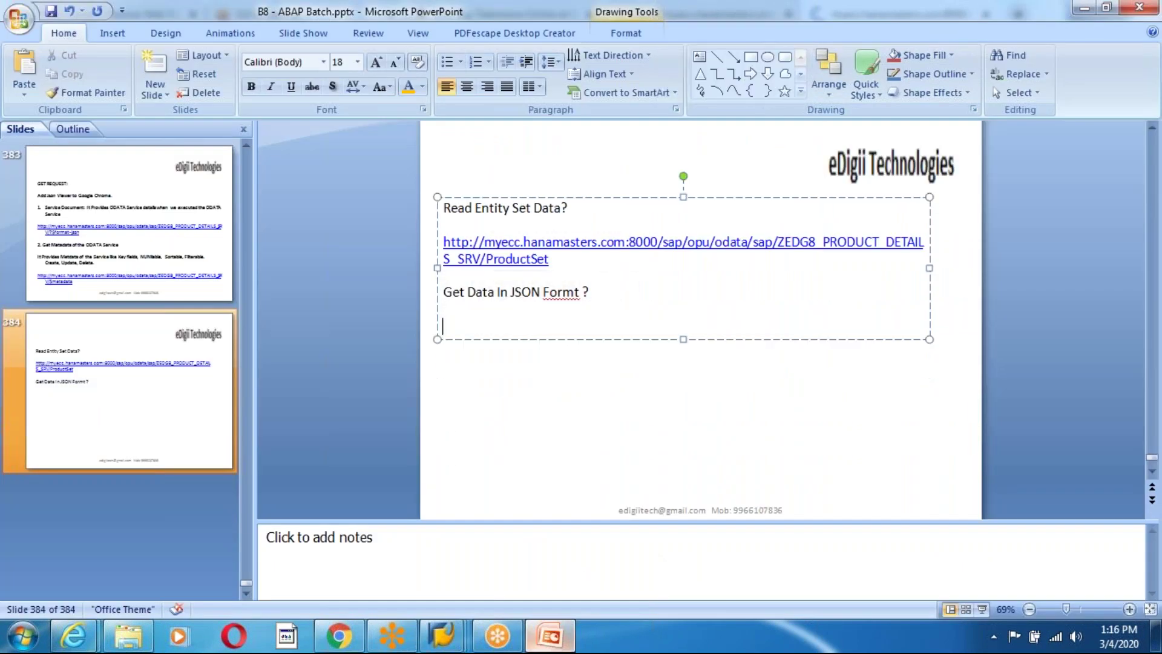
key(ctrl+v)
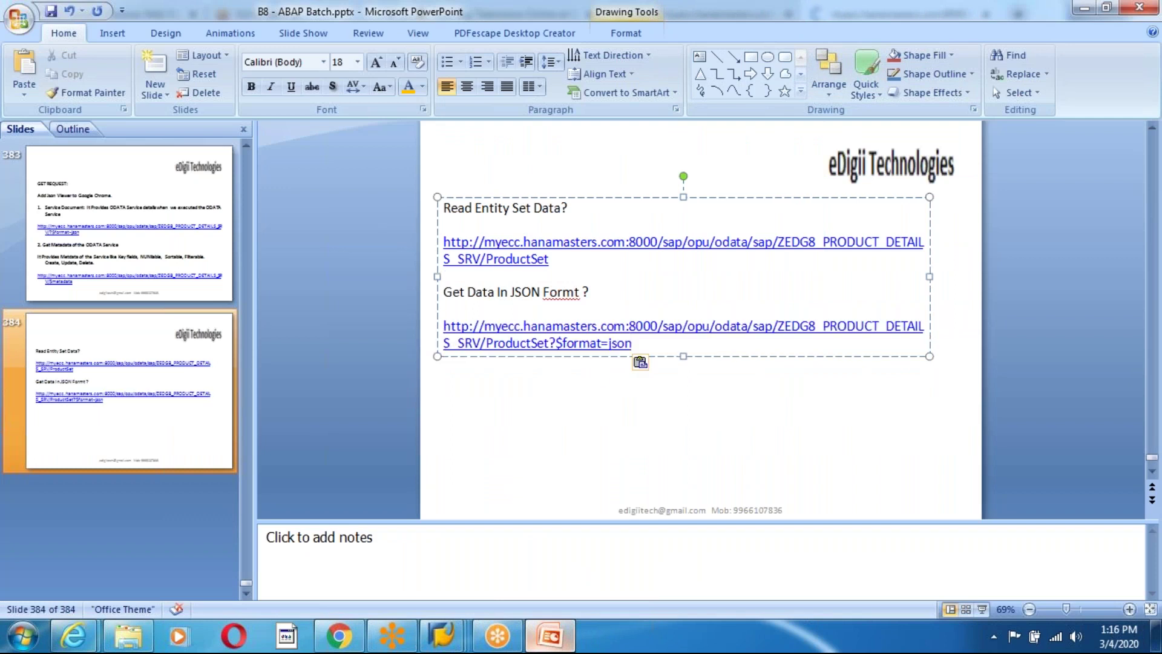
Switch to Chrome and examine the ProductSet JSON response, including a product's Mtart value and the request URL.
ctrl+click(545, 343)
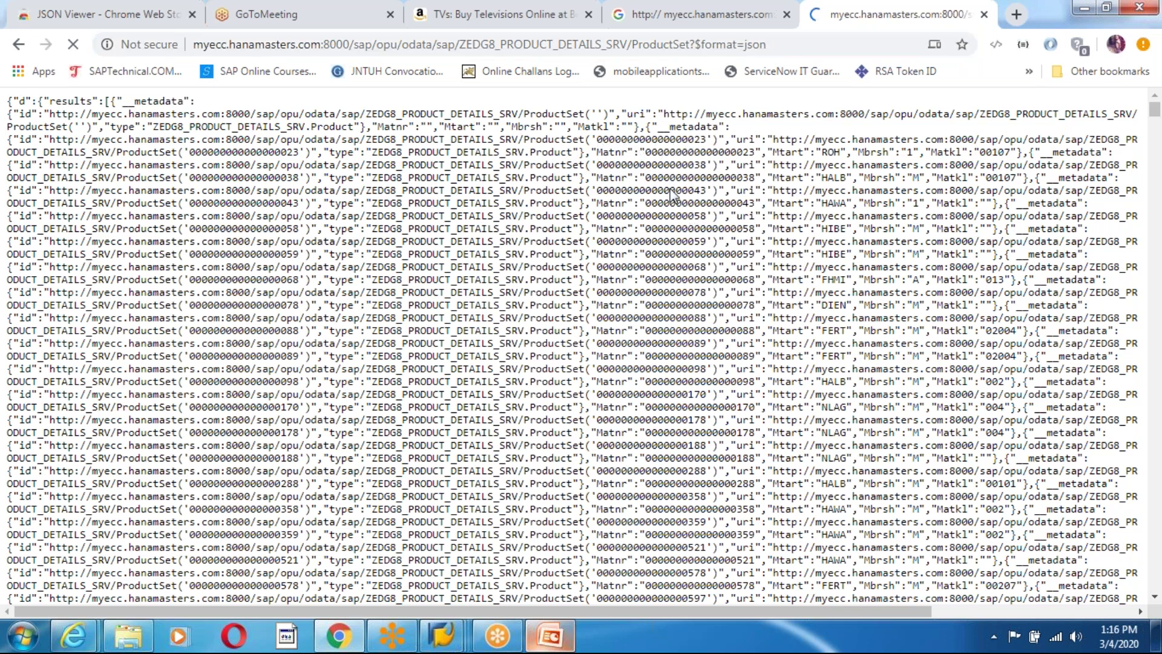
double_click(830, 152)
click(777, 46)
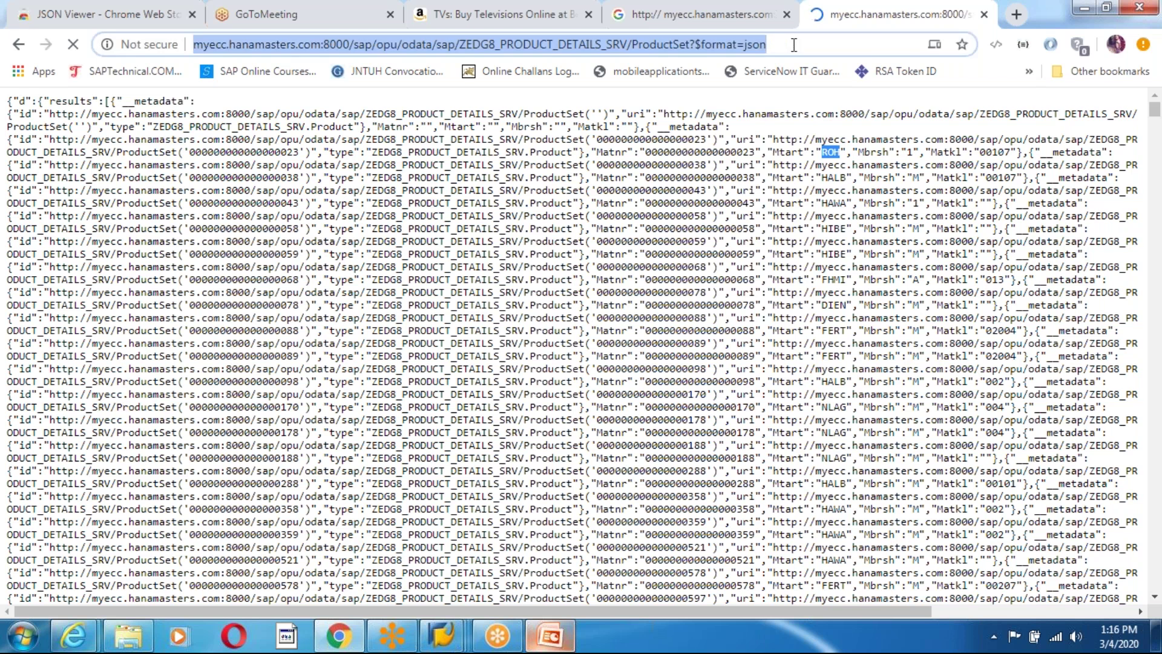
click(787, 46)
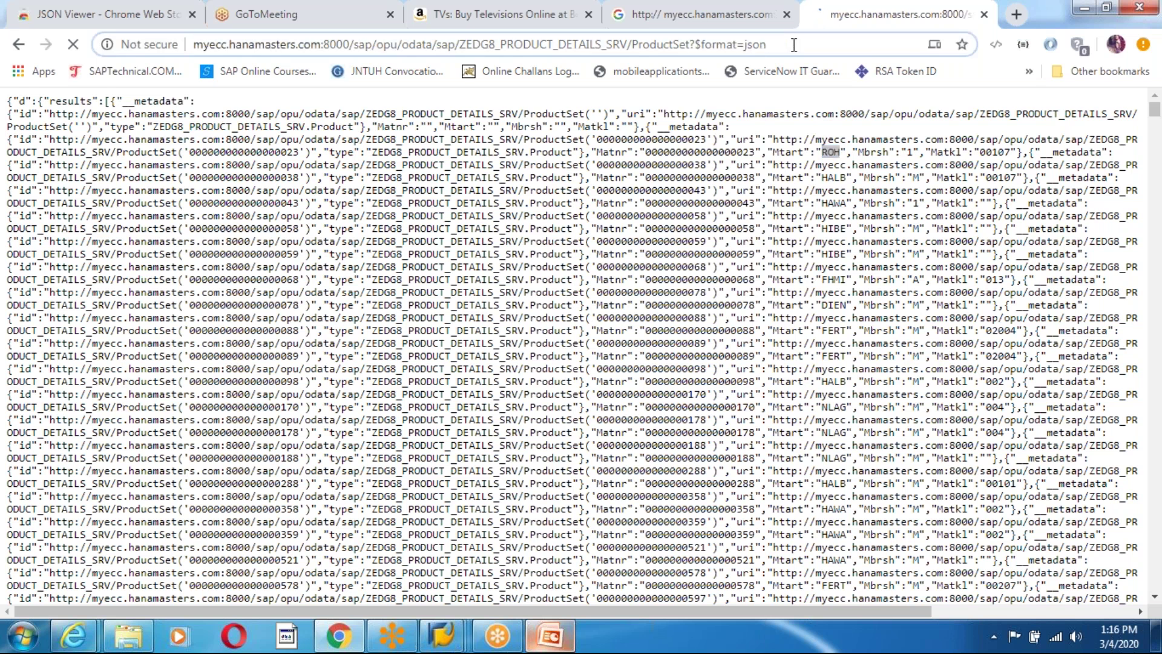
Remove the JSON Viewer extension from Chrome on its web store page and add it again.
click(109, 14)
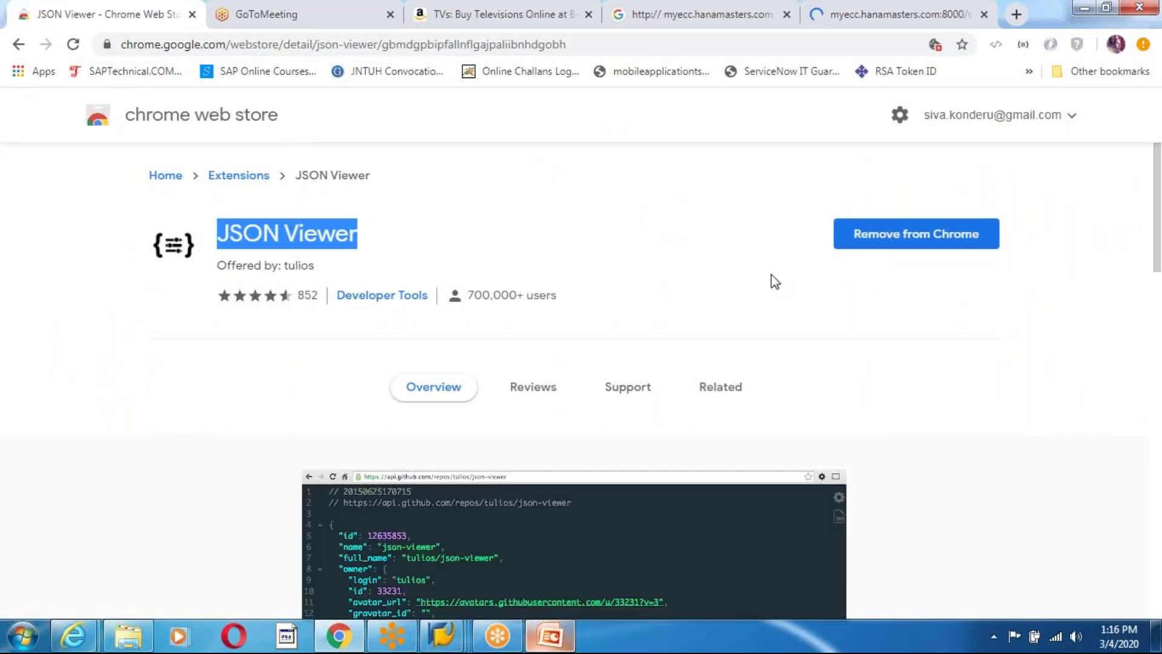
click(695, 237)
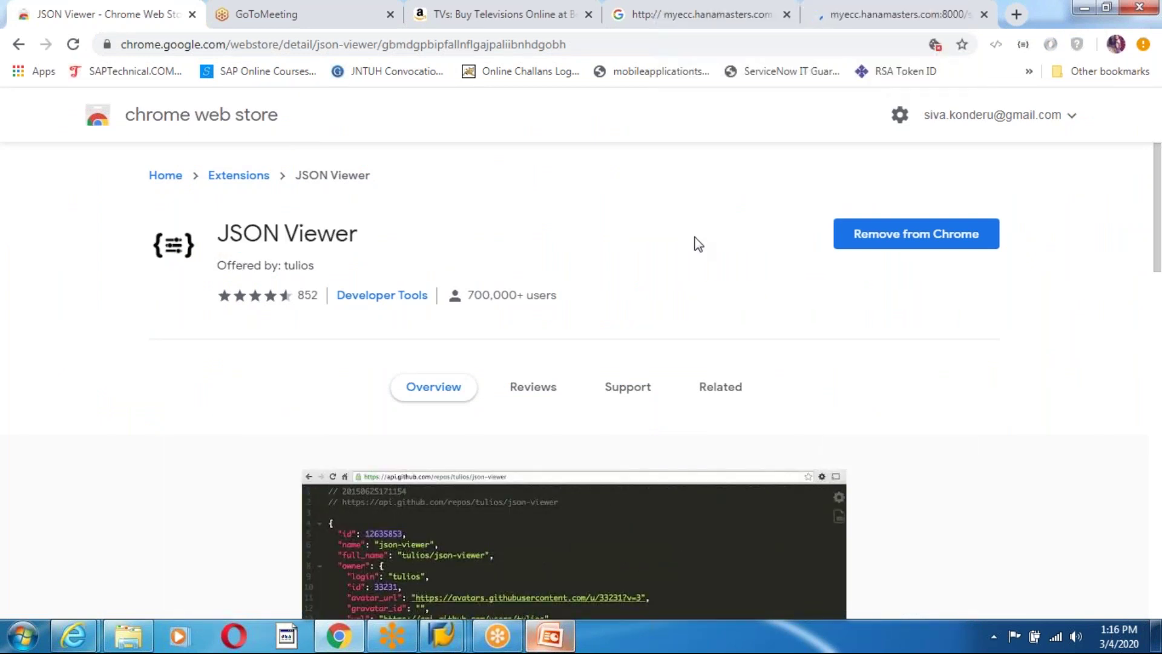
click(900, 242)
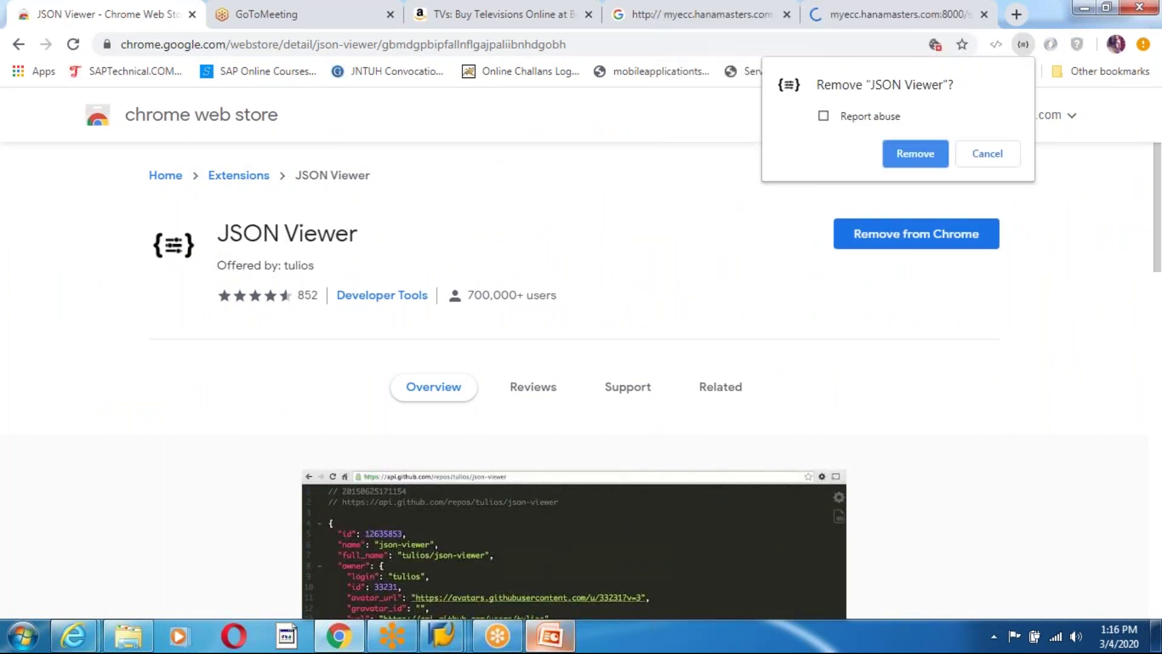
key(Return)
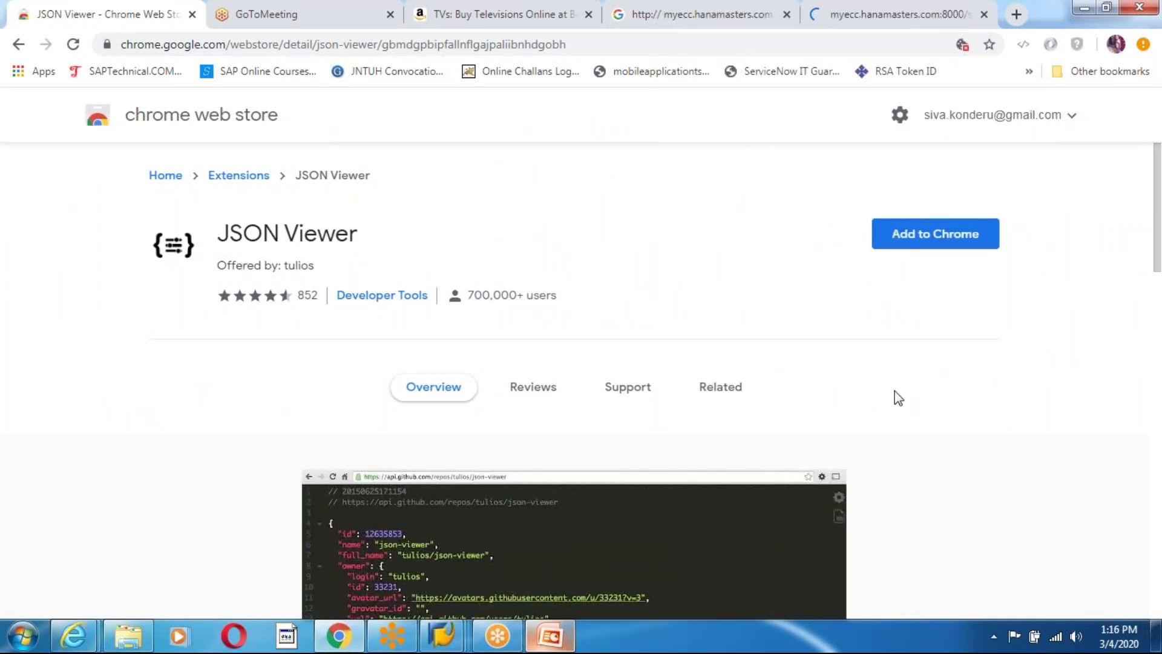
click(926, 242)
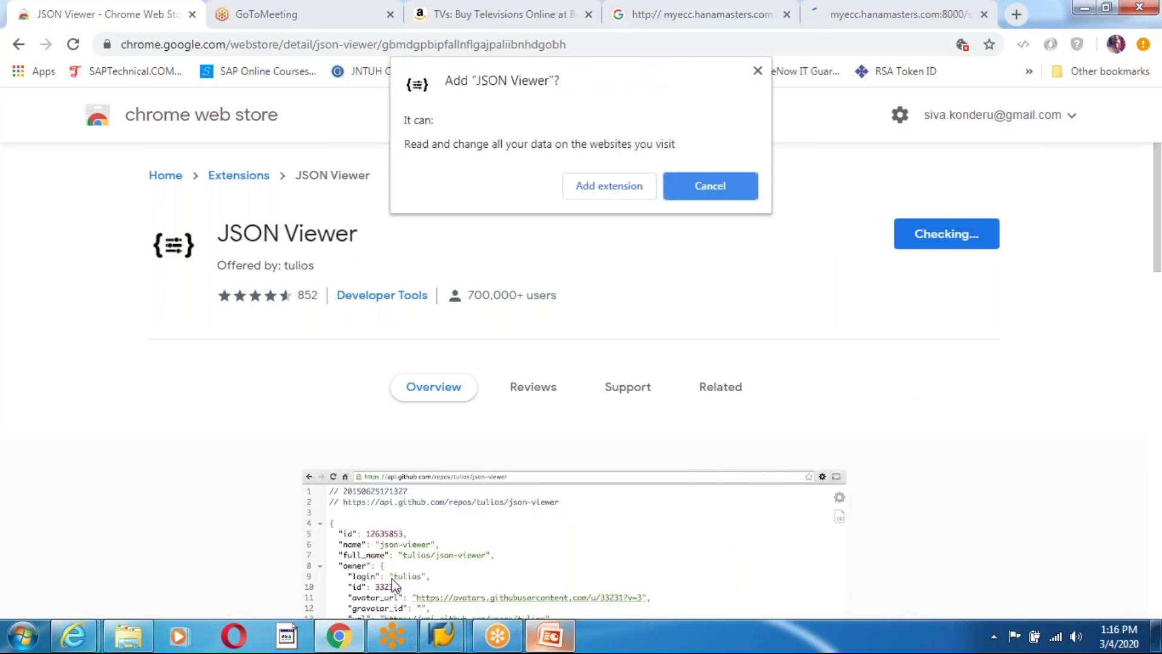
scroll(391, 579, down, 4)
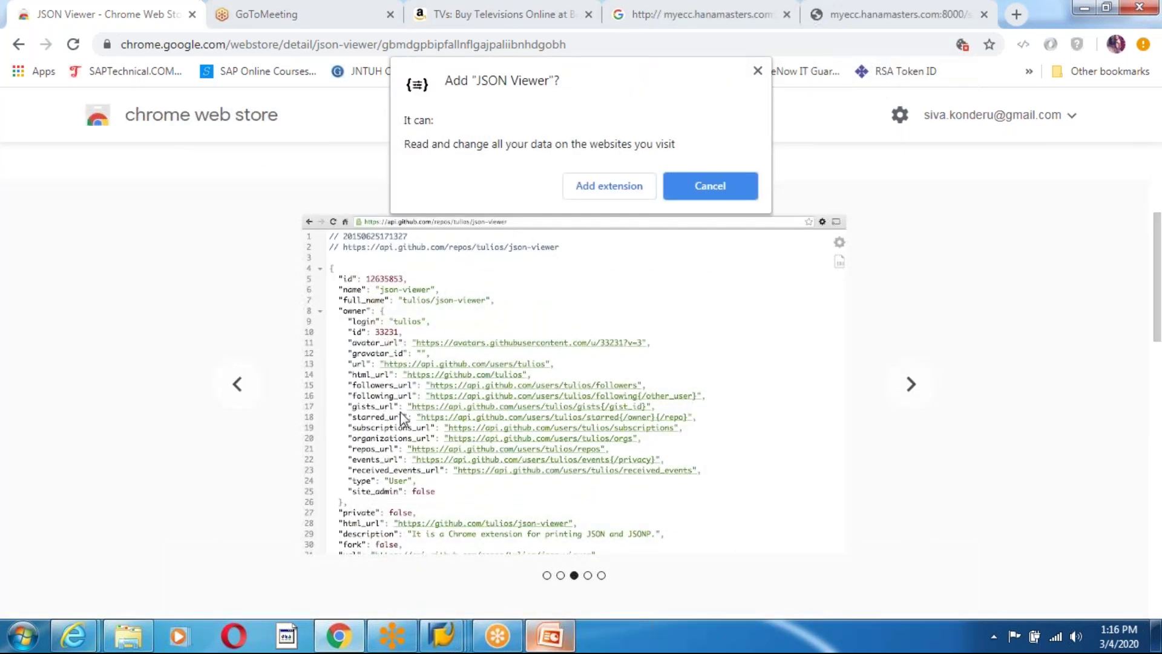
click(594, 192)
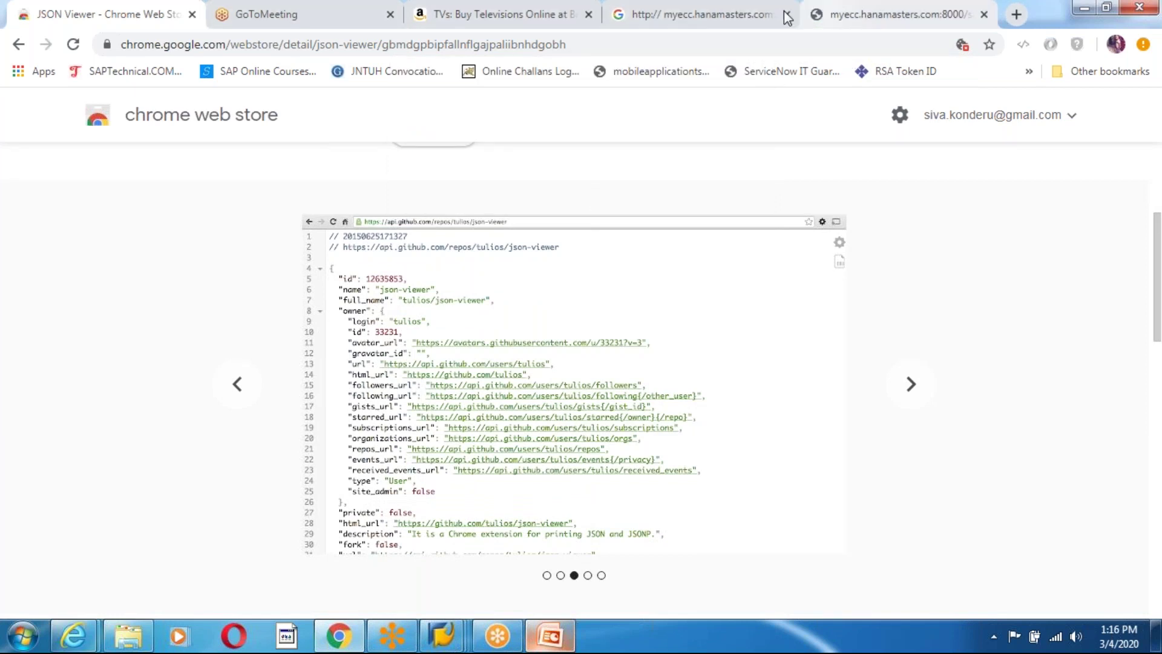
Close the Google search and ProductSet response tabs and open a new blank tab.
click(815, 15)
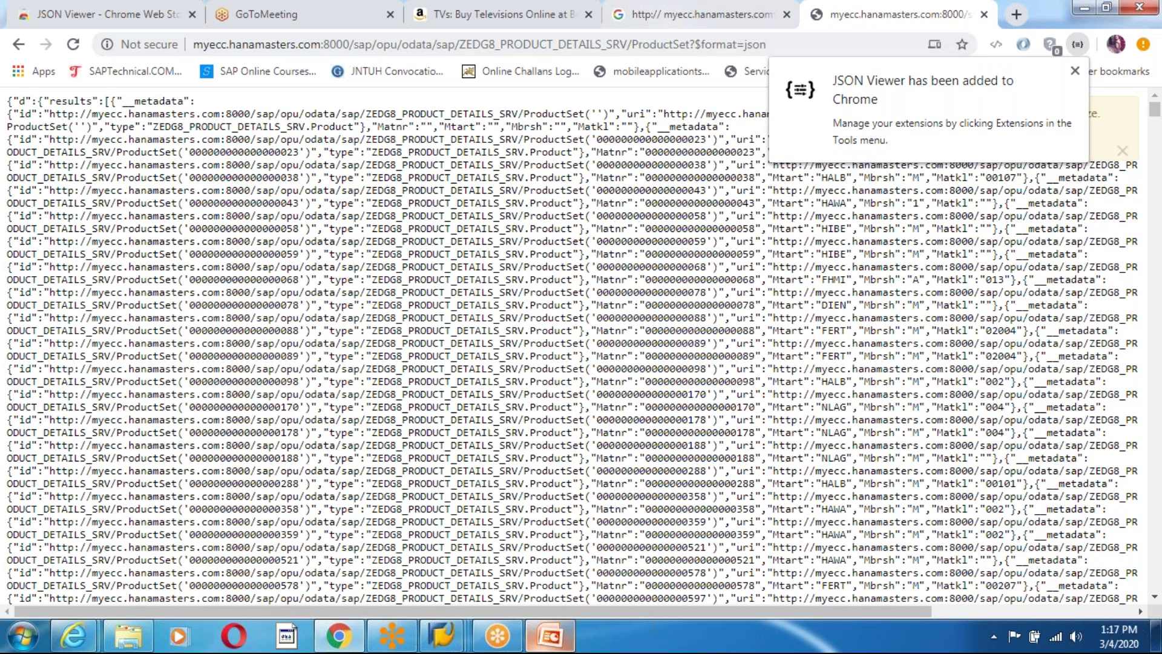
click(786, 15)
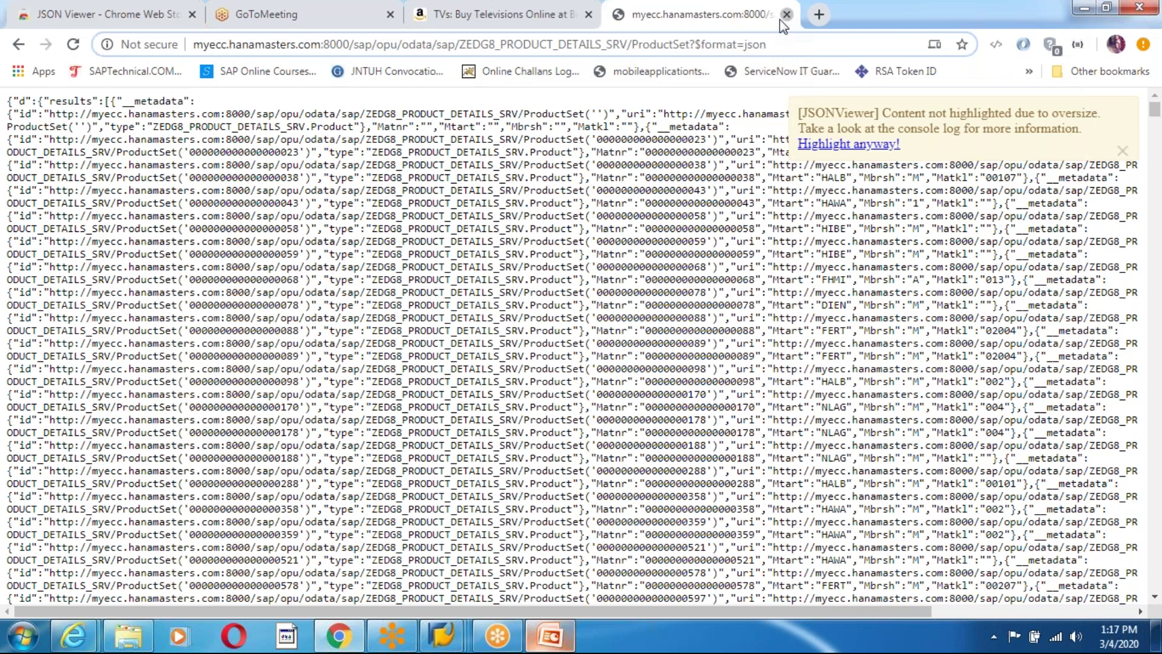
click(786, 15)
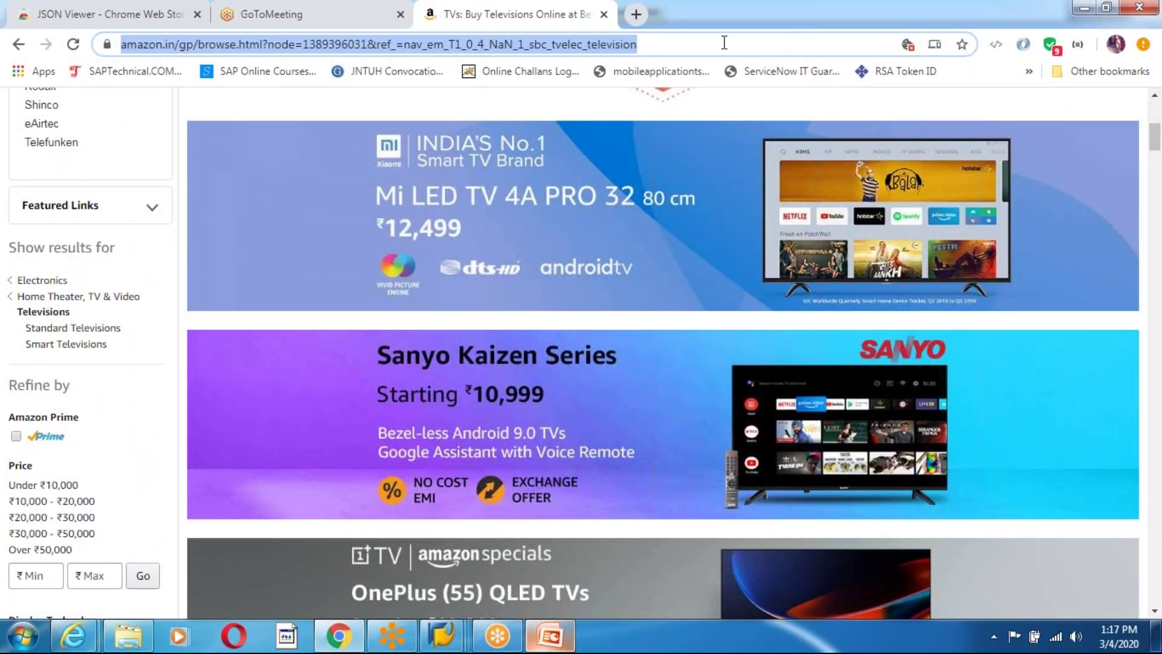
click(635, 15)
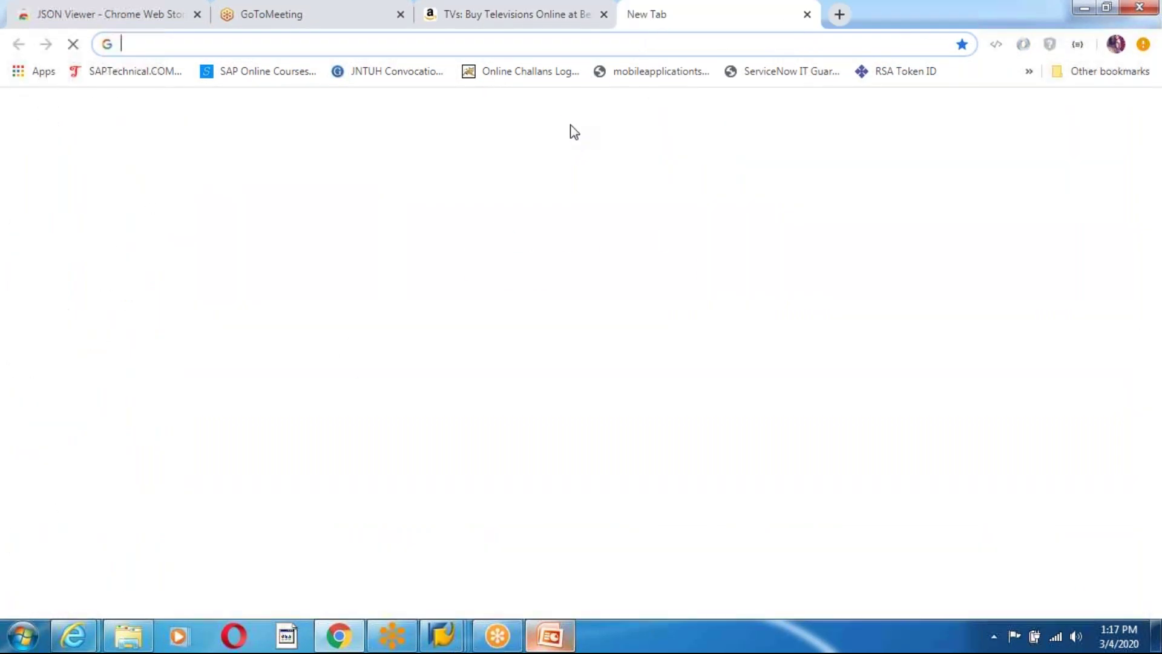
Copy the ProductSet?$format=json link from PowerPoint slide 384 and load it in the new Chrome tab.
click(549, 636)
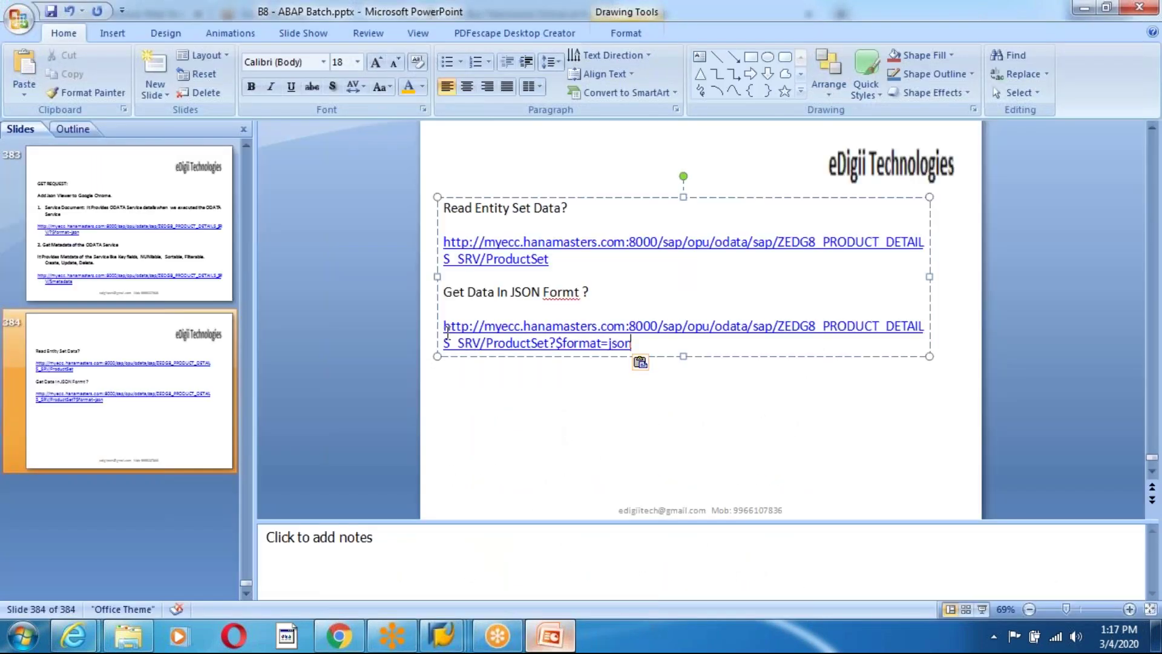
drag(446, 327, 651, 340)
key(ctrl+c)
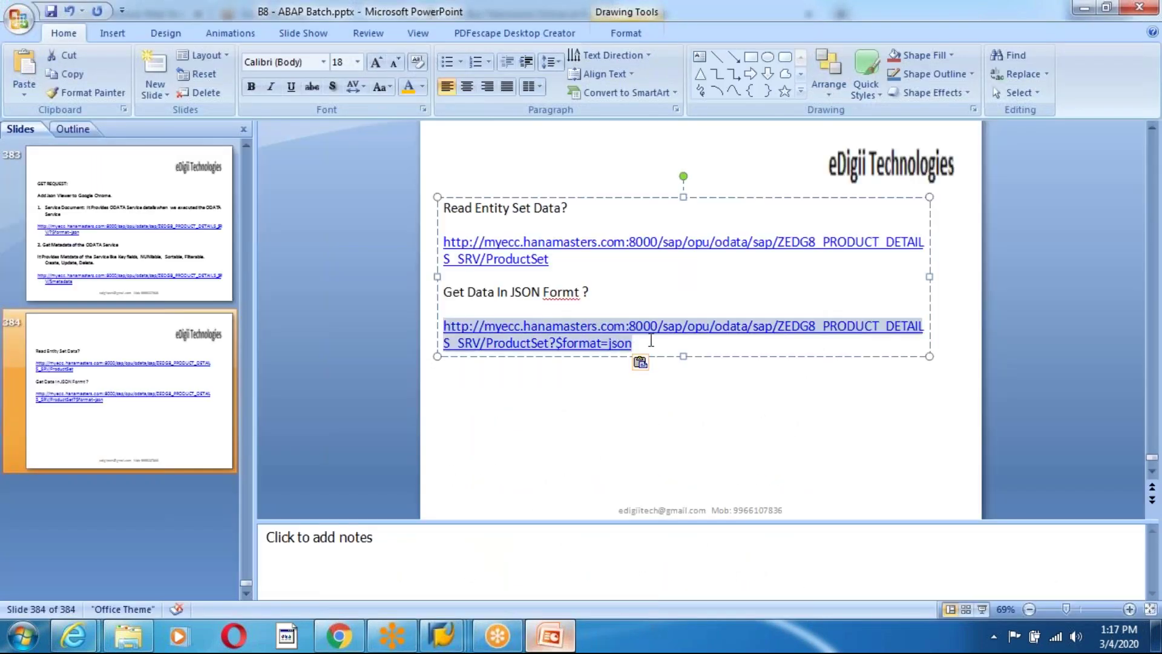
click(339, 636)
key(ctrl+v)
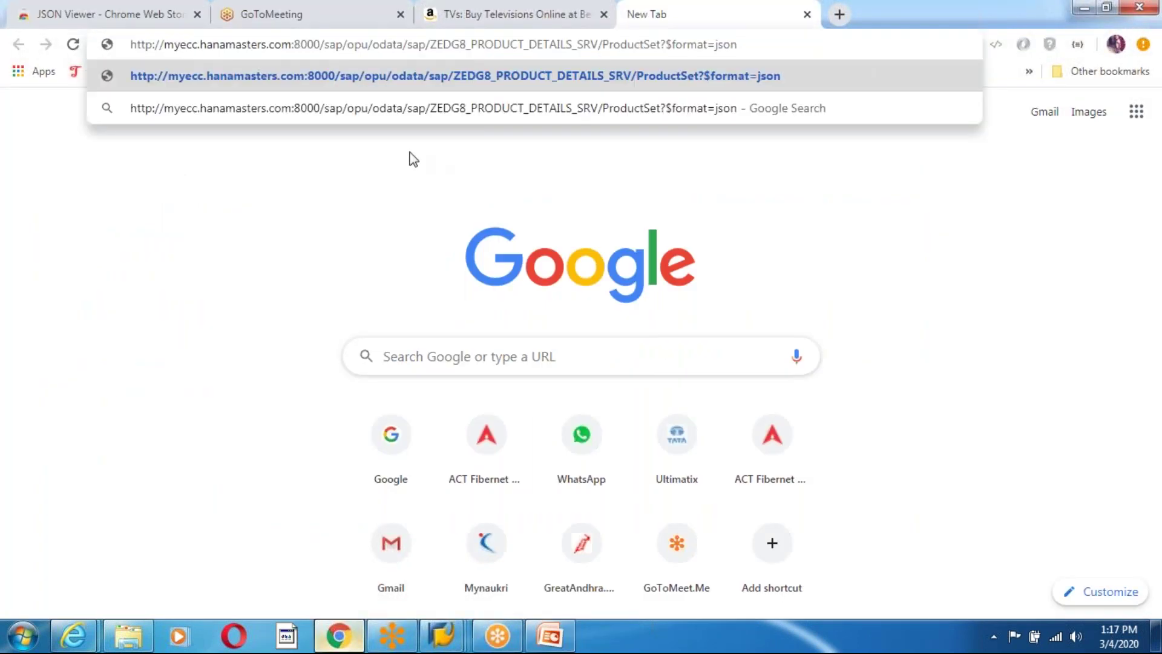
key(Return)
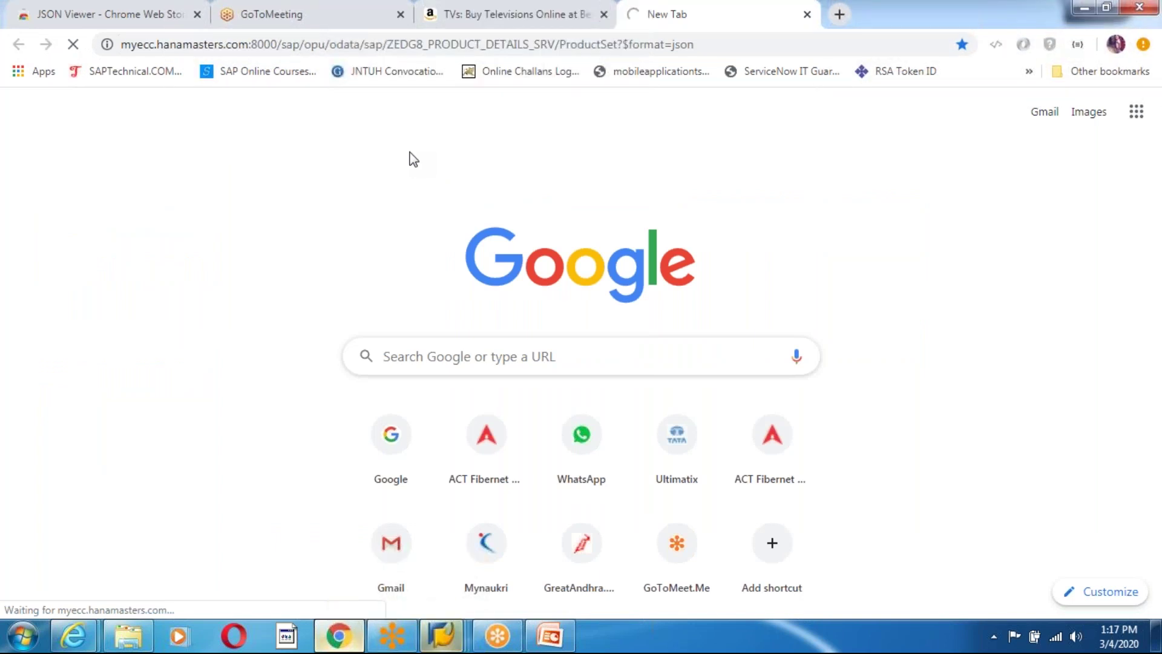
Switch to the ABAP Debugger session and resume the halted ProductSet request.
click(444, 642)
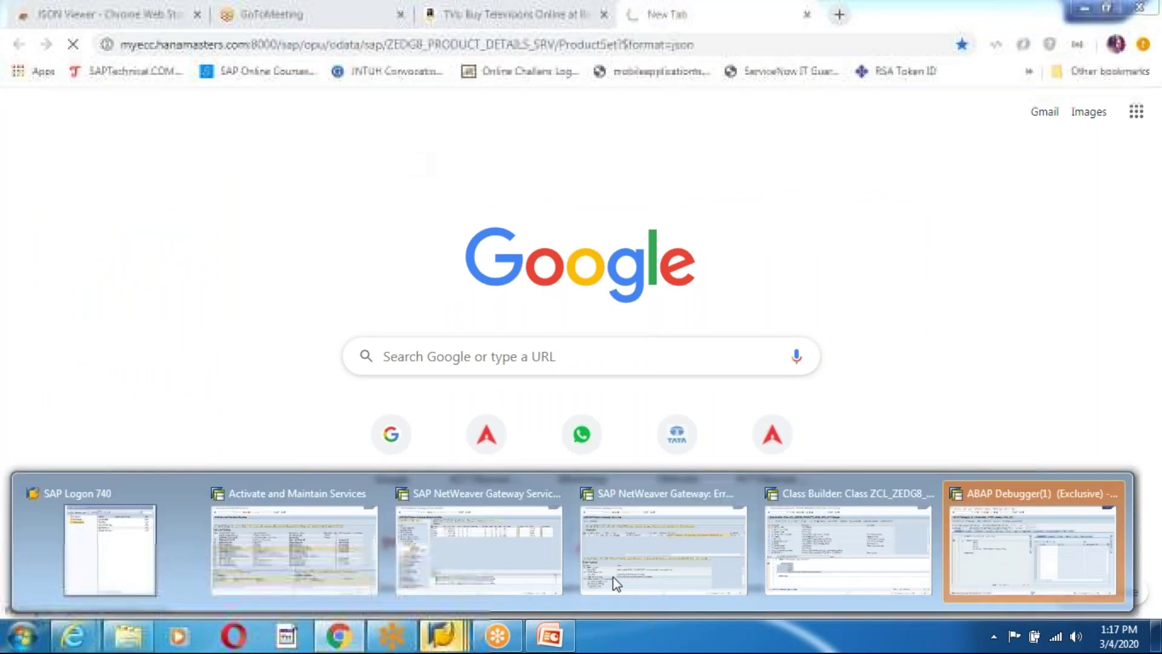
click(1033, 545)
click(28, 106)
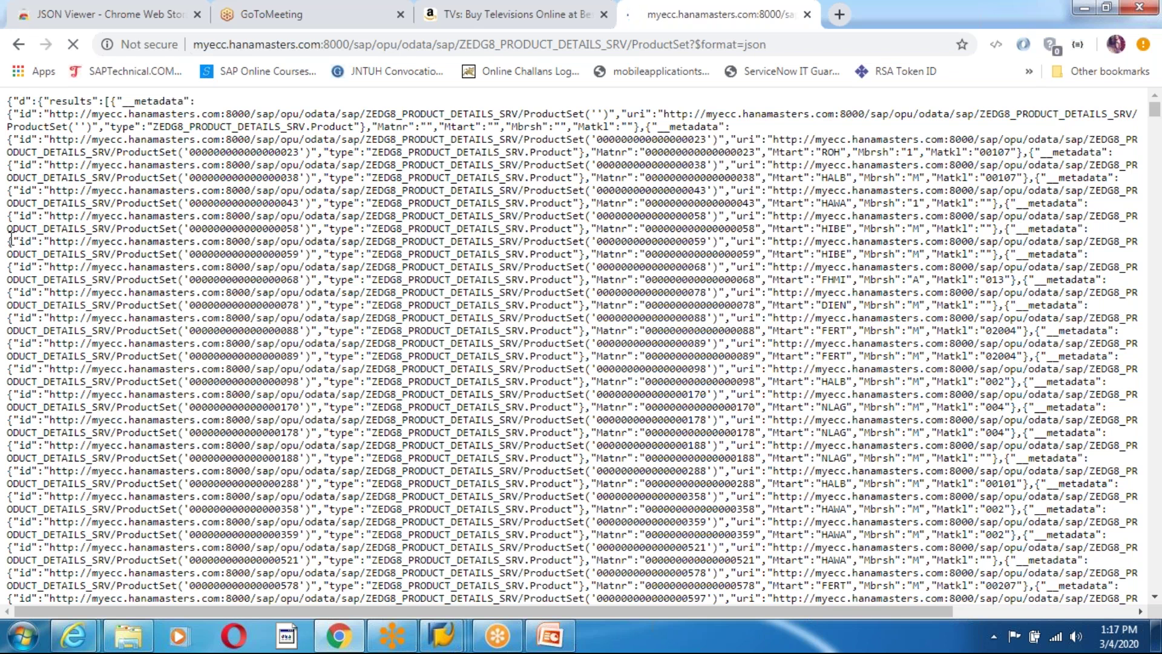
Request the ProductSet?$format=json URL again in the open Chrome tab.
click(778, 44)
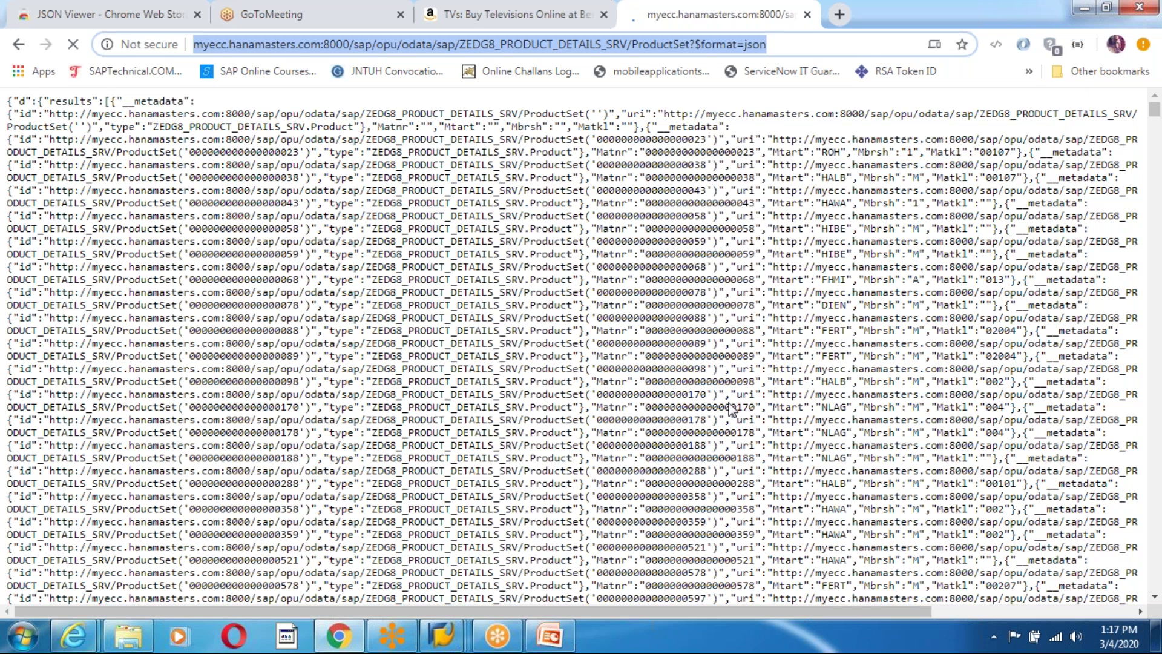
scroll(732, 410, down, 1)
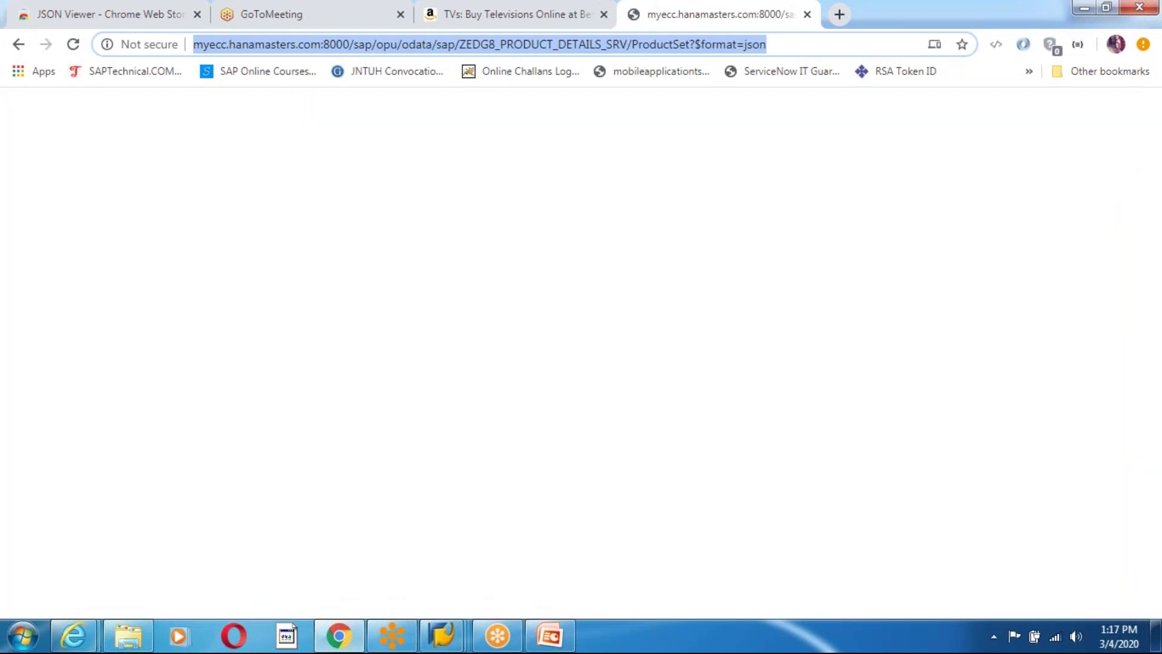
click(779, 46)
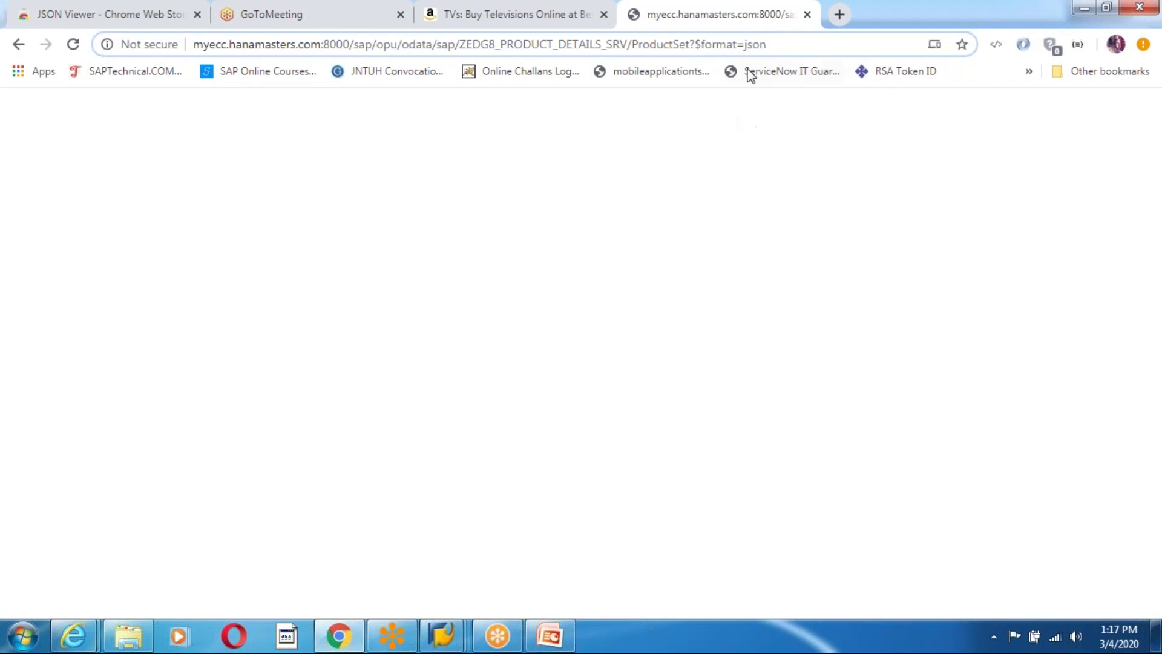
key(Return)
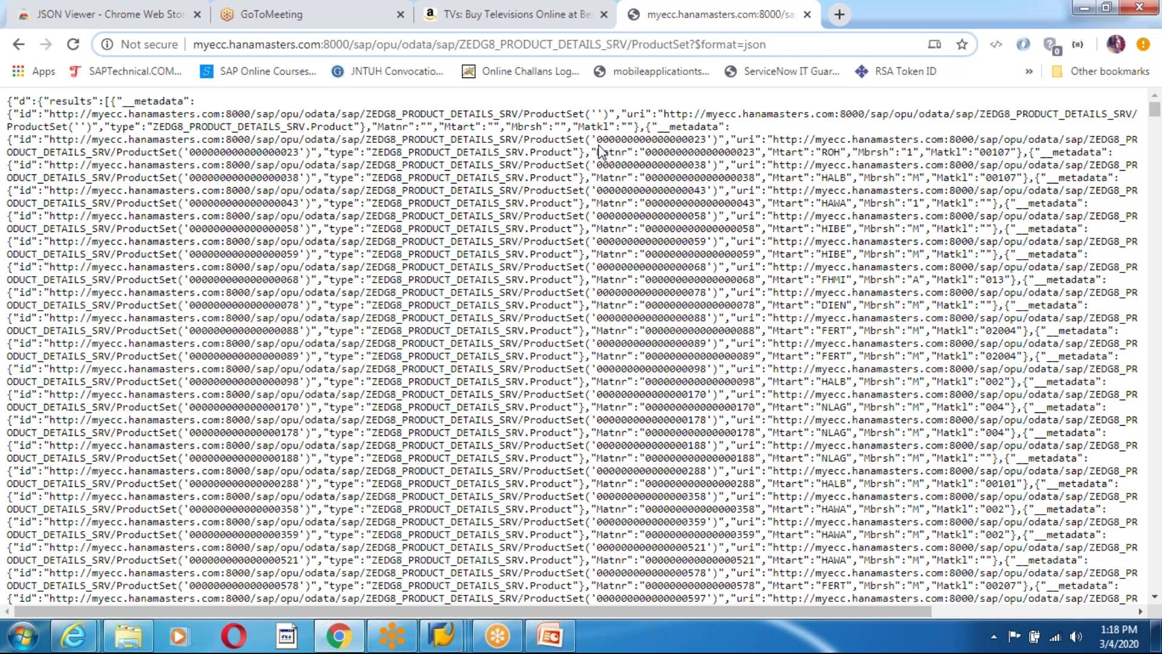
Switch to SAP, leave Activate and Maintain Services, and open table MARA in transaction SE16N.
mouse_move(451, 640)
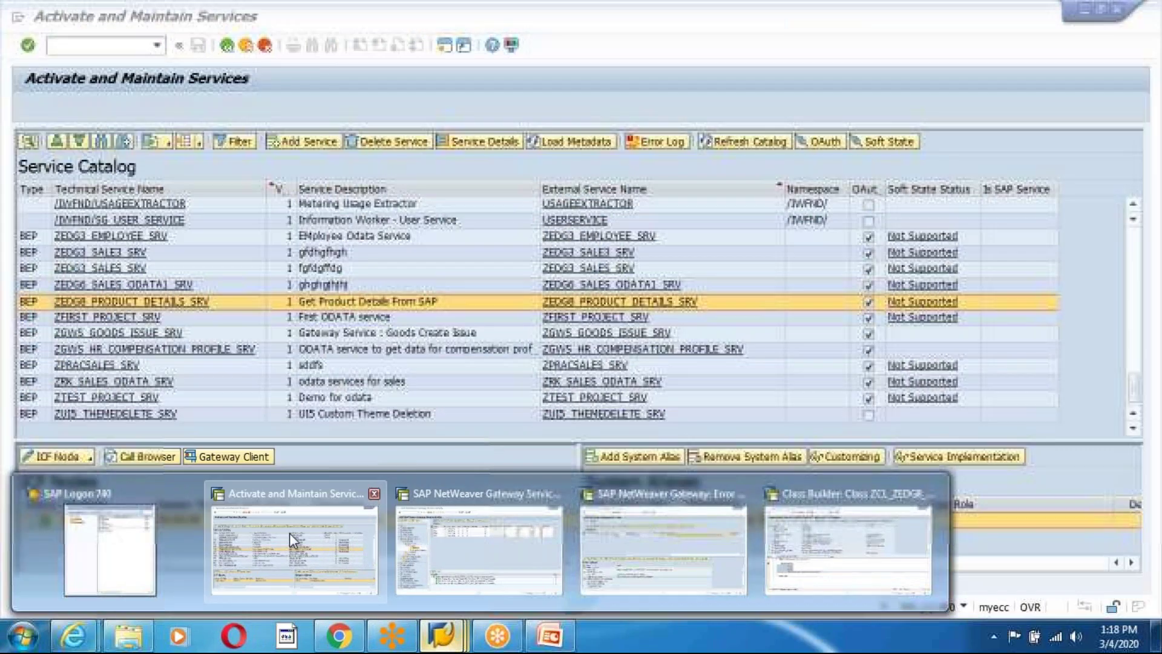
click(290, 533)
click(227, 49)
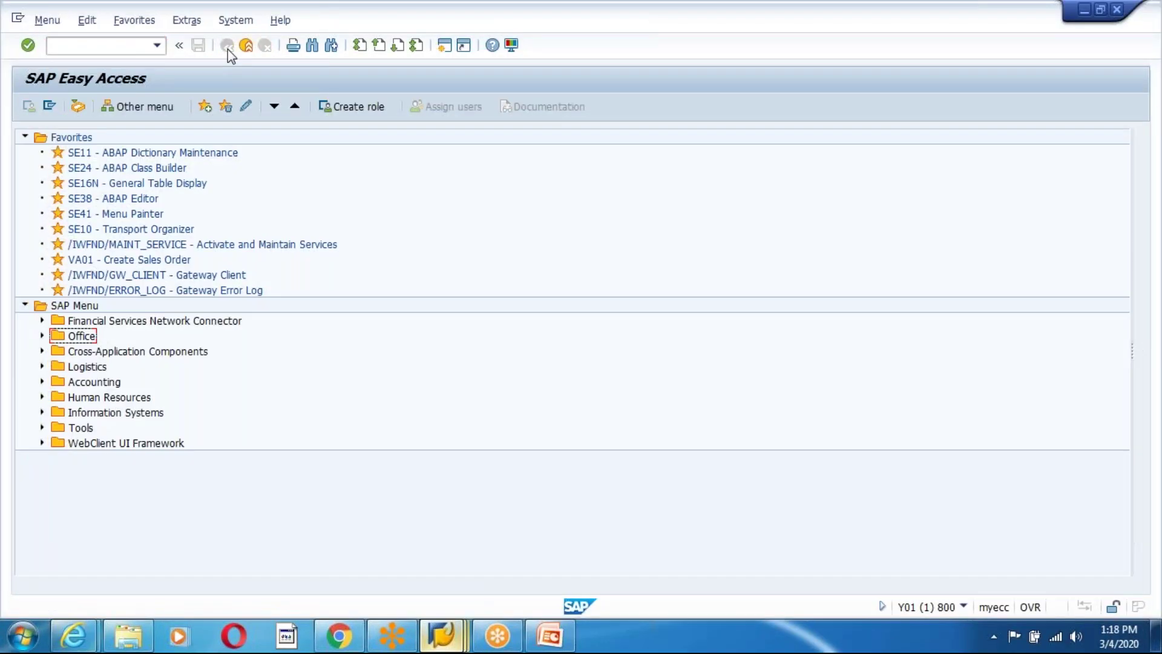
click(71, 52)
text(se16n)
key(Return)
text(MARA)
key(Return)
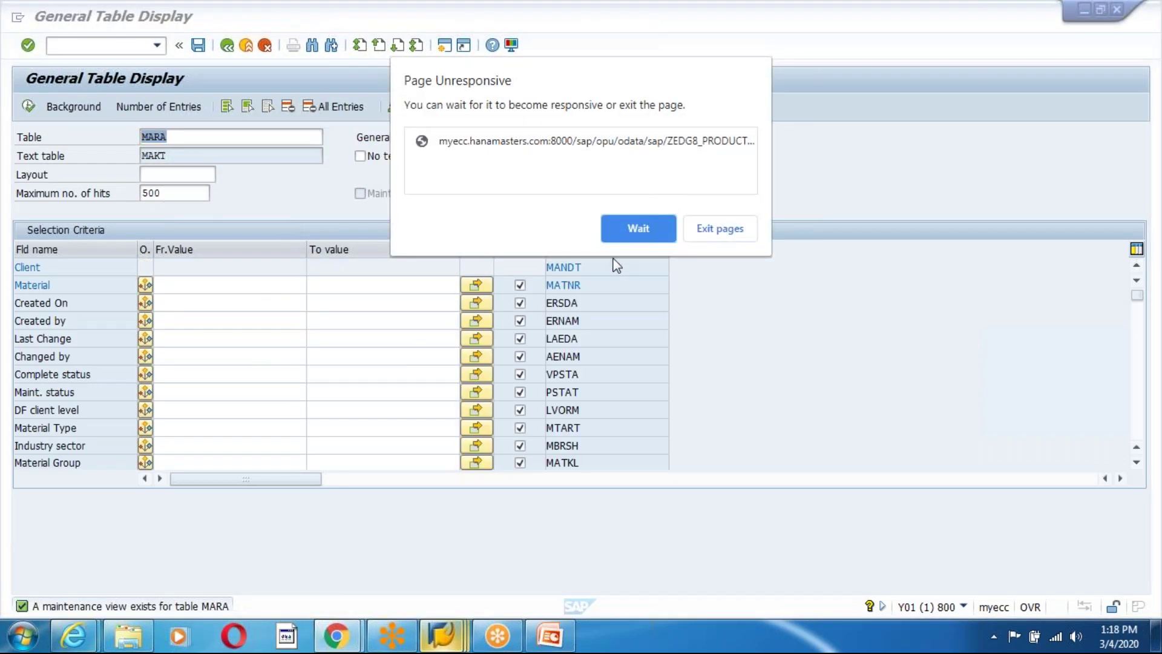
Keep waiting for the unresponsive Chrome page and display the MARA entry for material 23.
click(634, 226)
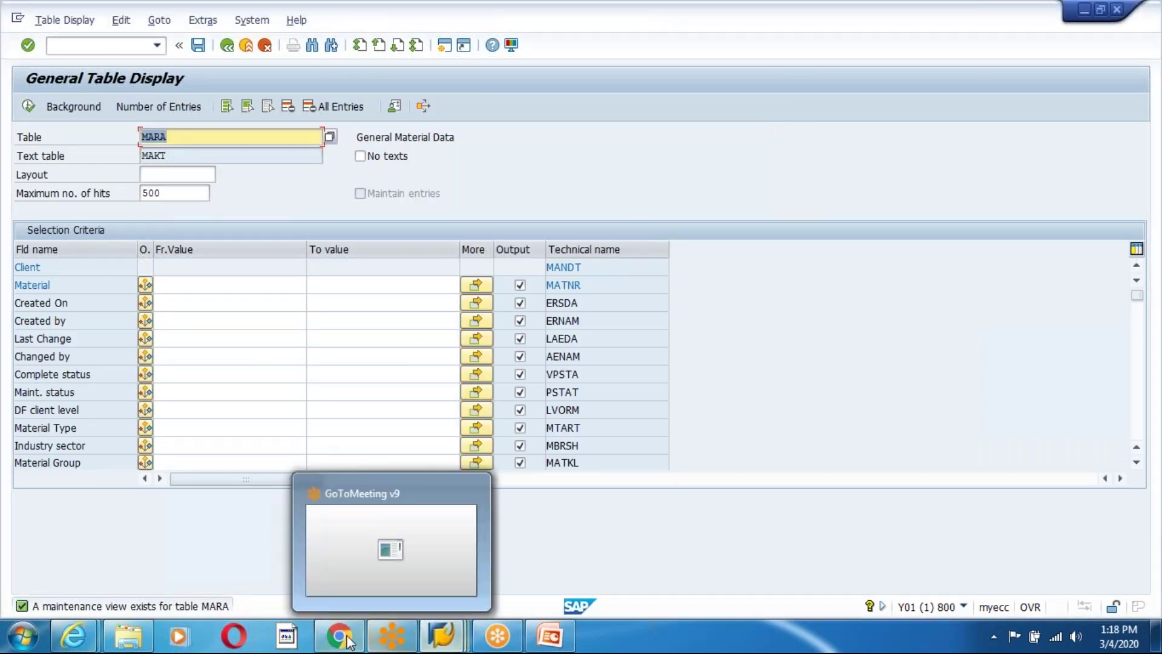
click(348, 641)
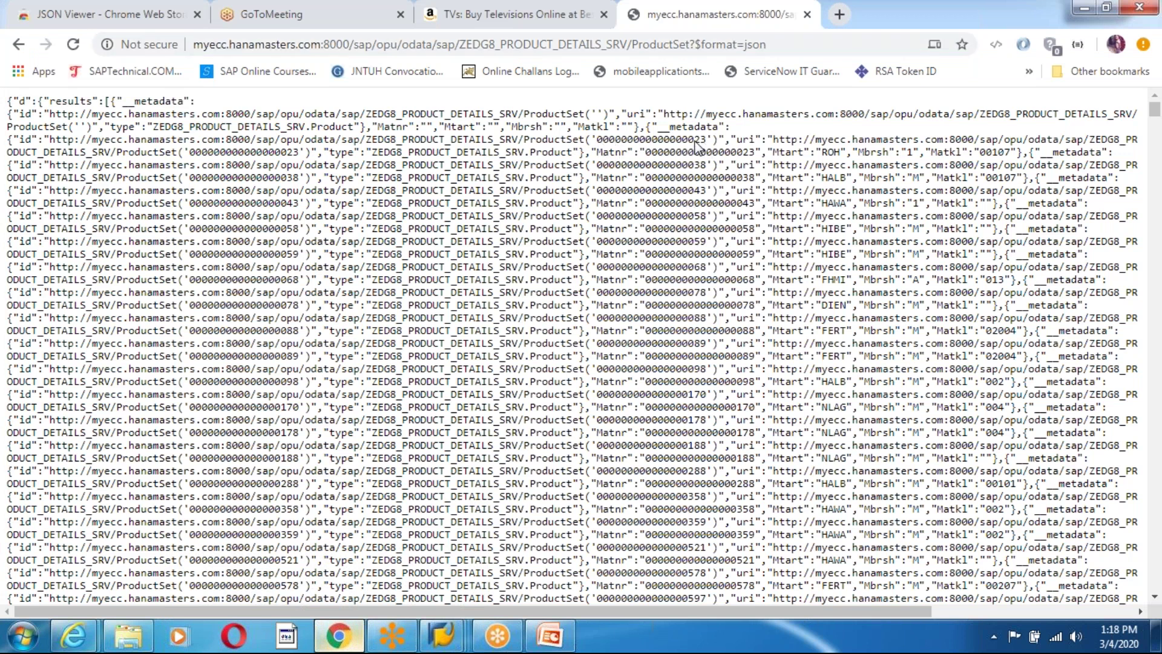
key(alt+Tab)
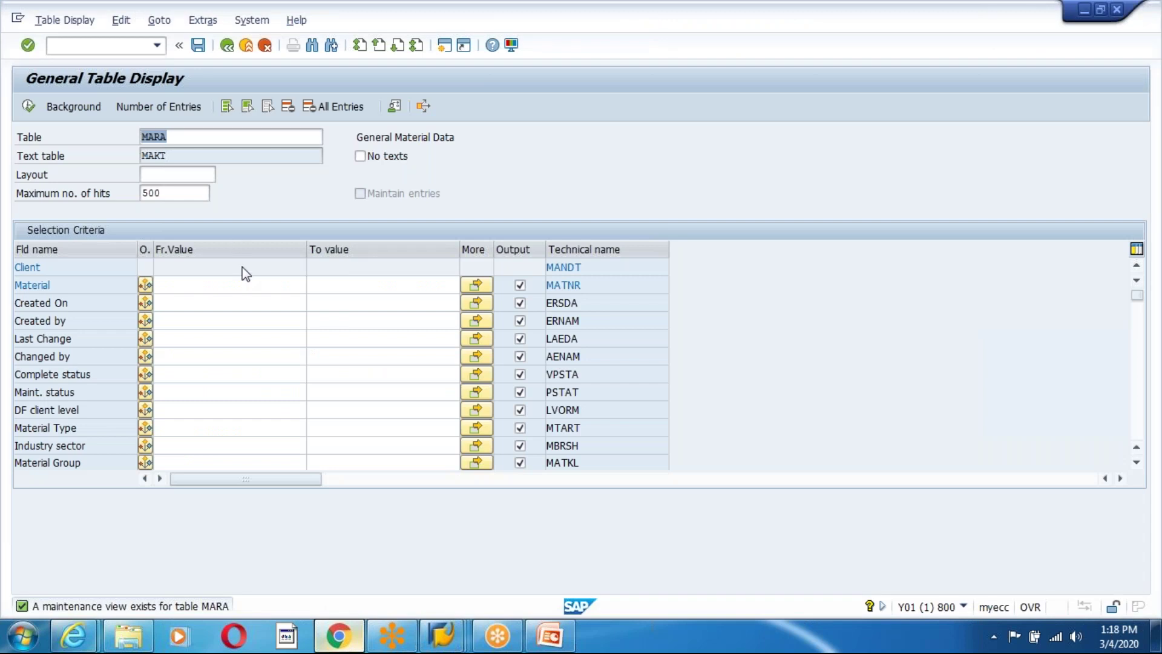
key(Return)
text(23)
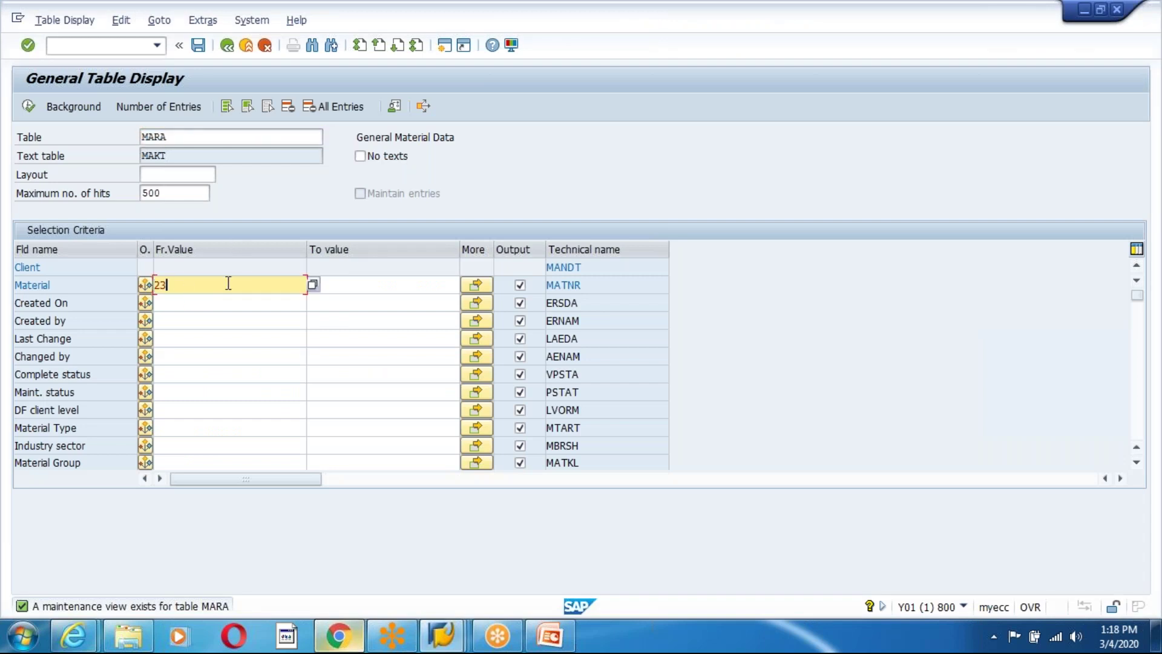
click(29, 107)
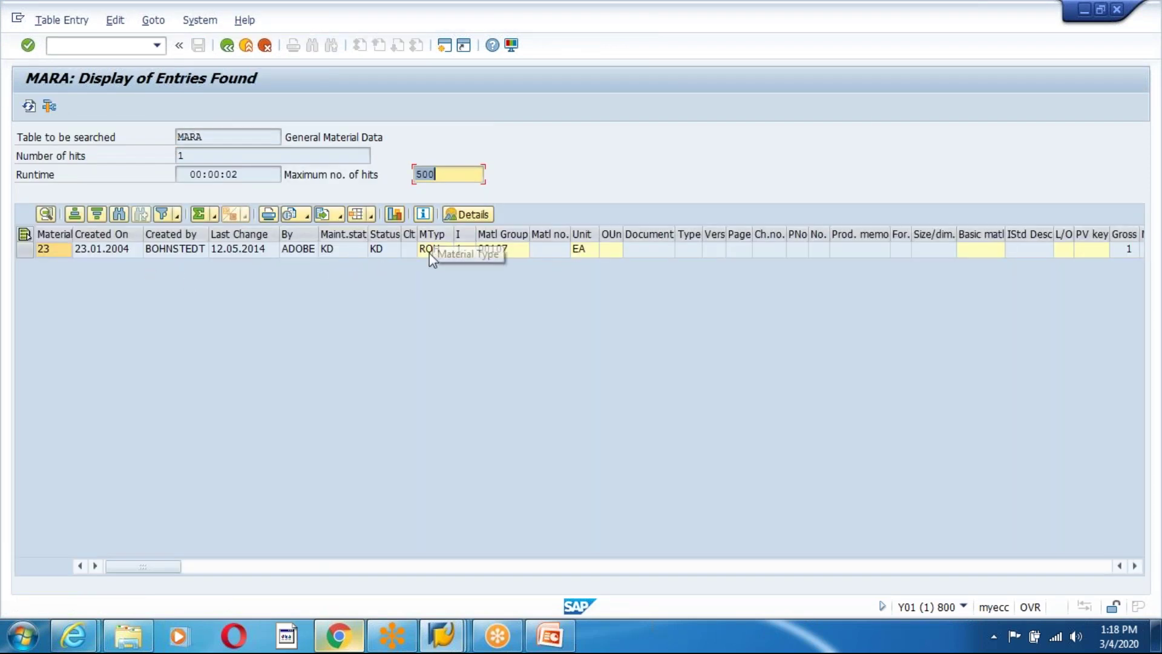
Compare material 23's type, industry sector and material group in MARA with its values in the Chrome JSON response.
click(430, 252)
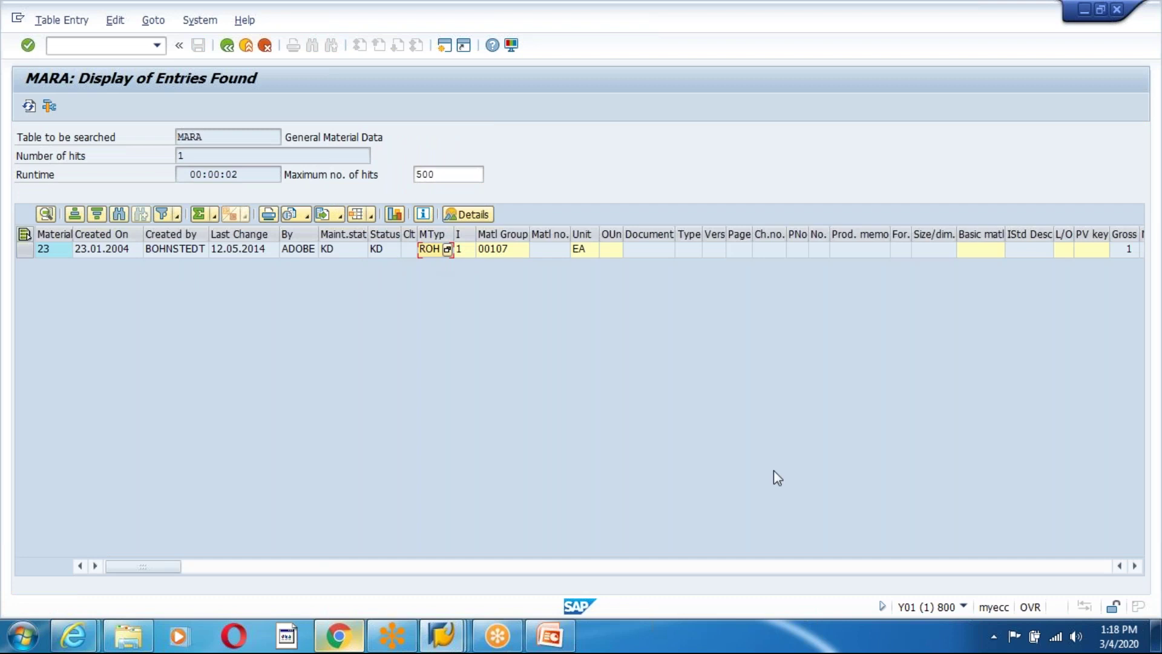
key(alt+Tab)
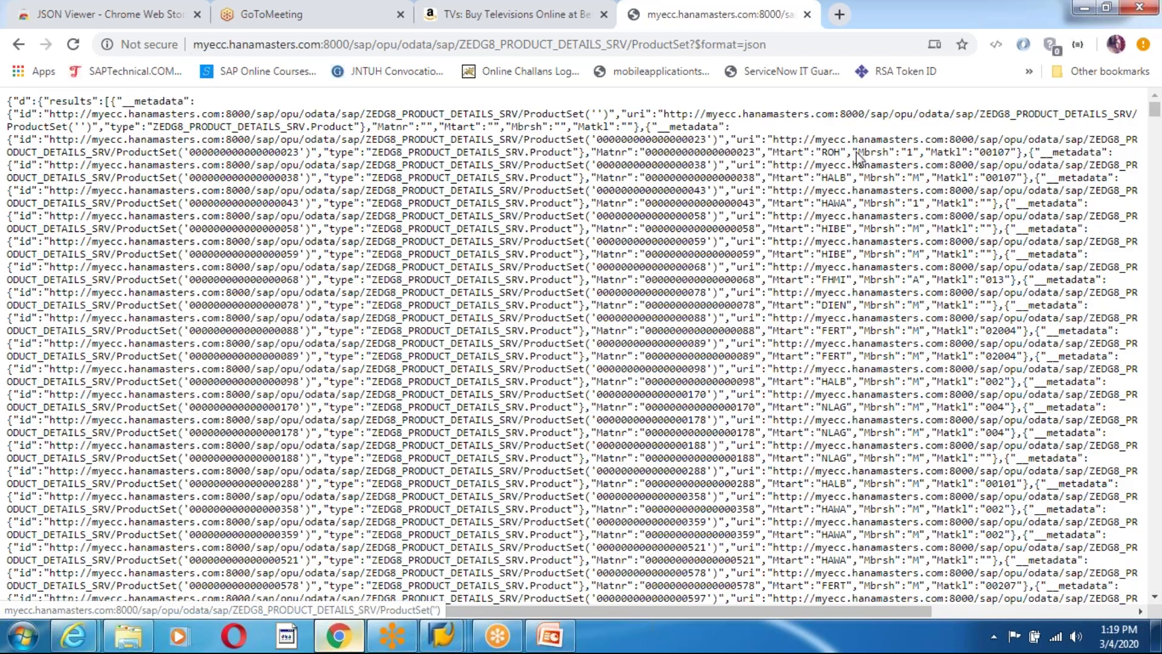
key(alt+Tab)
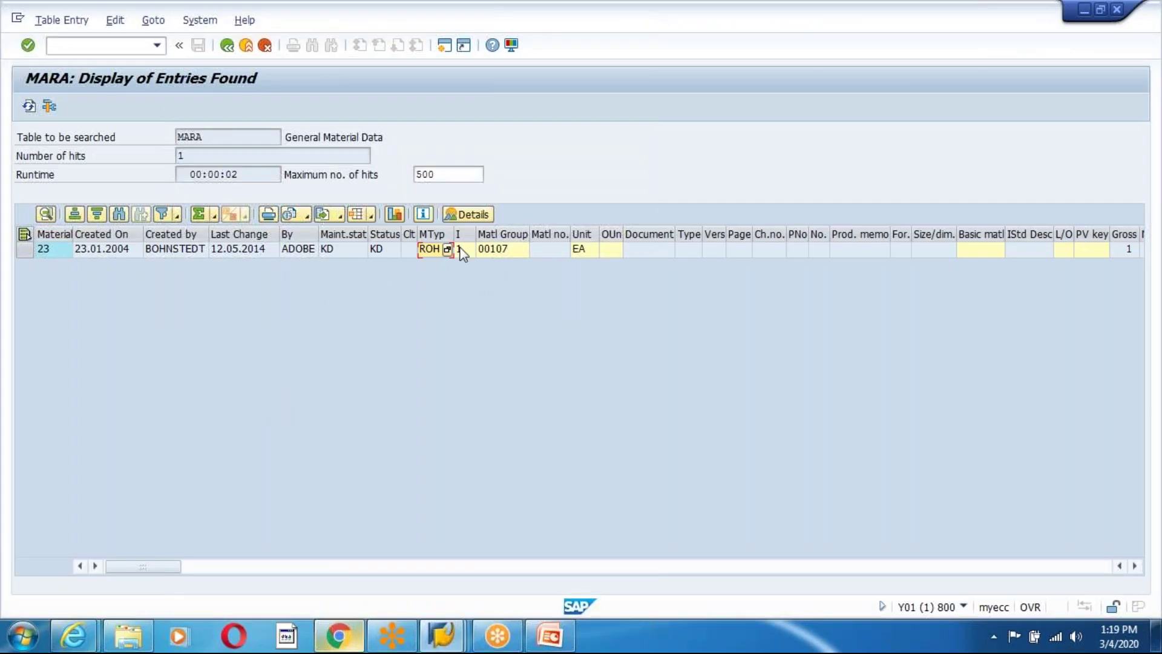
key(alt+Tab)
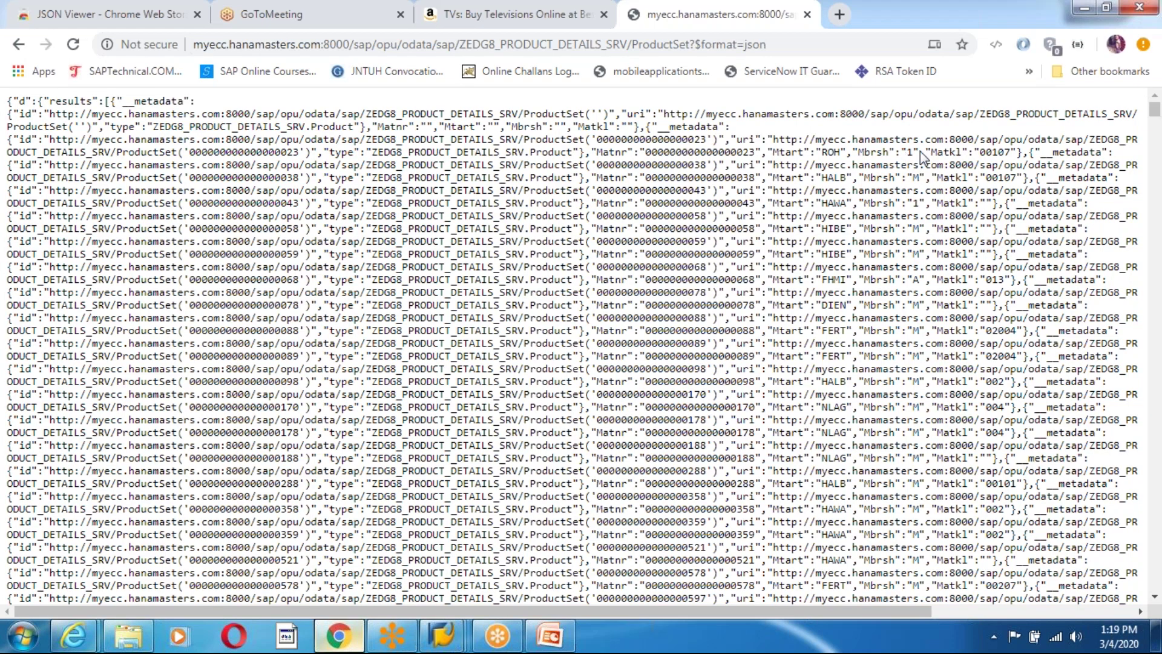
key(alt+Tab)
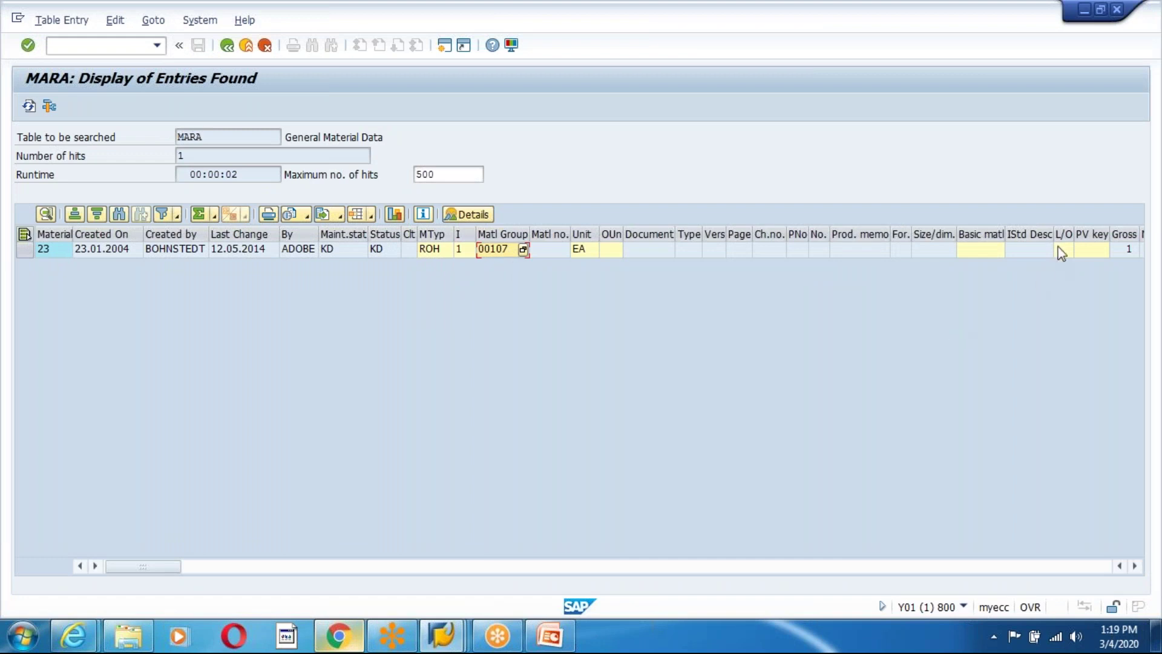
key(alt+Tab)
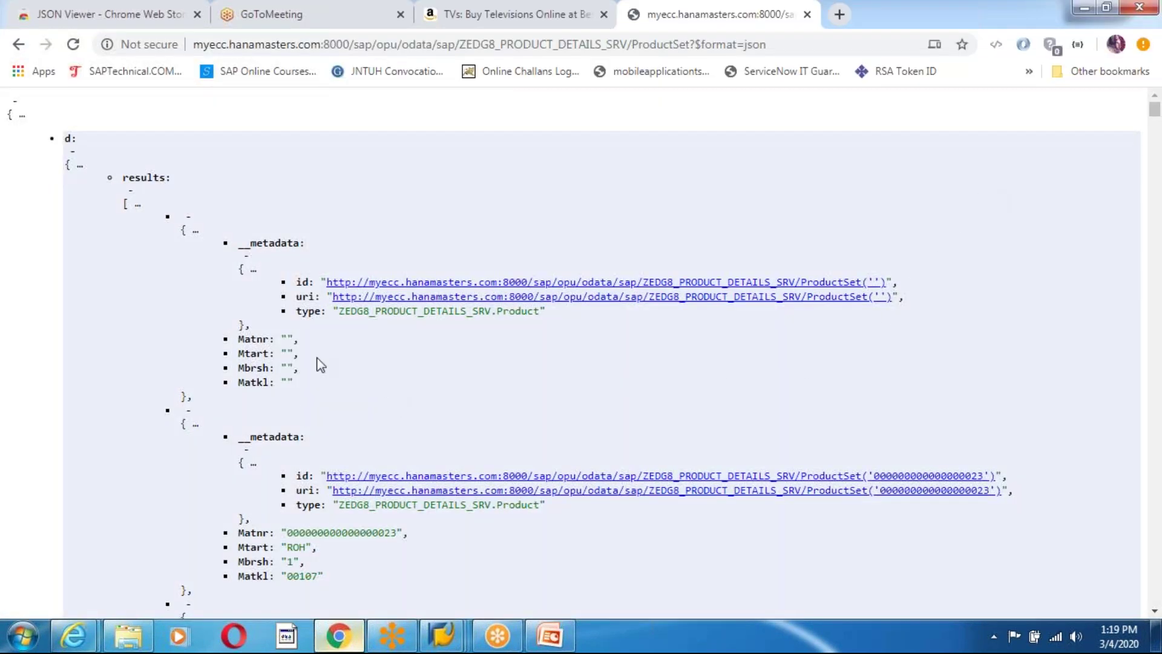
Examine the formatted ProductSet JSON, checking the Mtart, Mbrsh and Matkl values of product 23 and the products following it.
scroll(468, 417, down, 5)
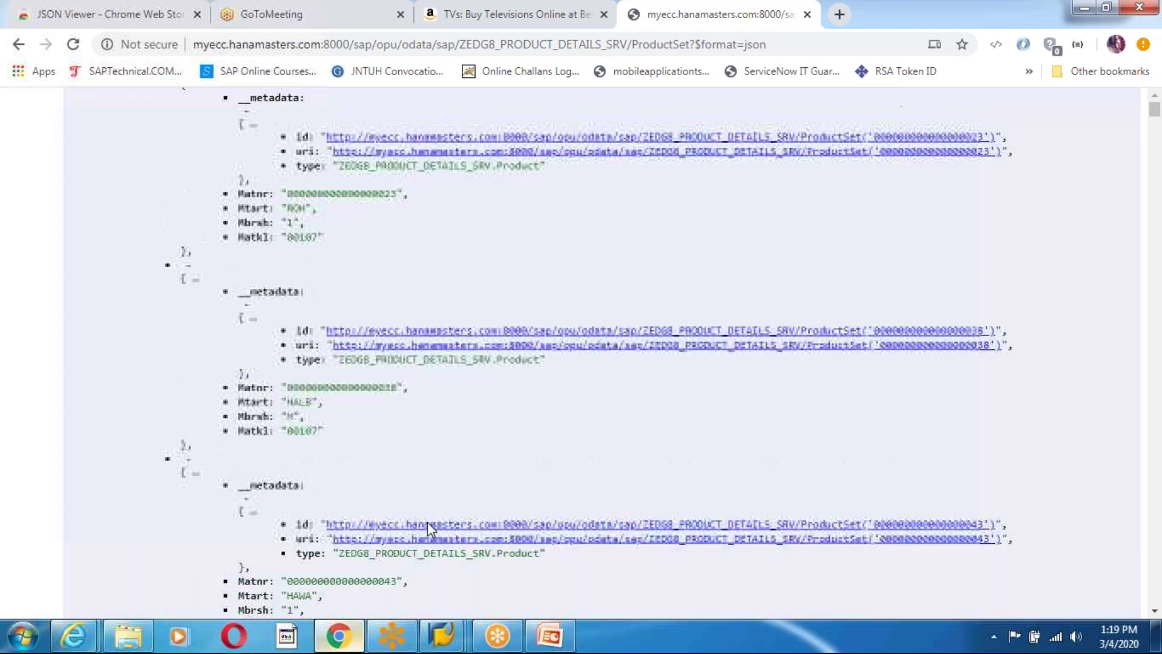
scroll(485, 357, up, 5)
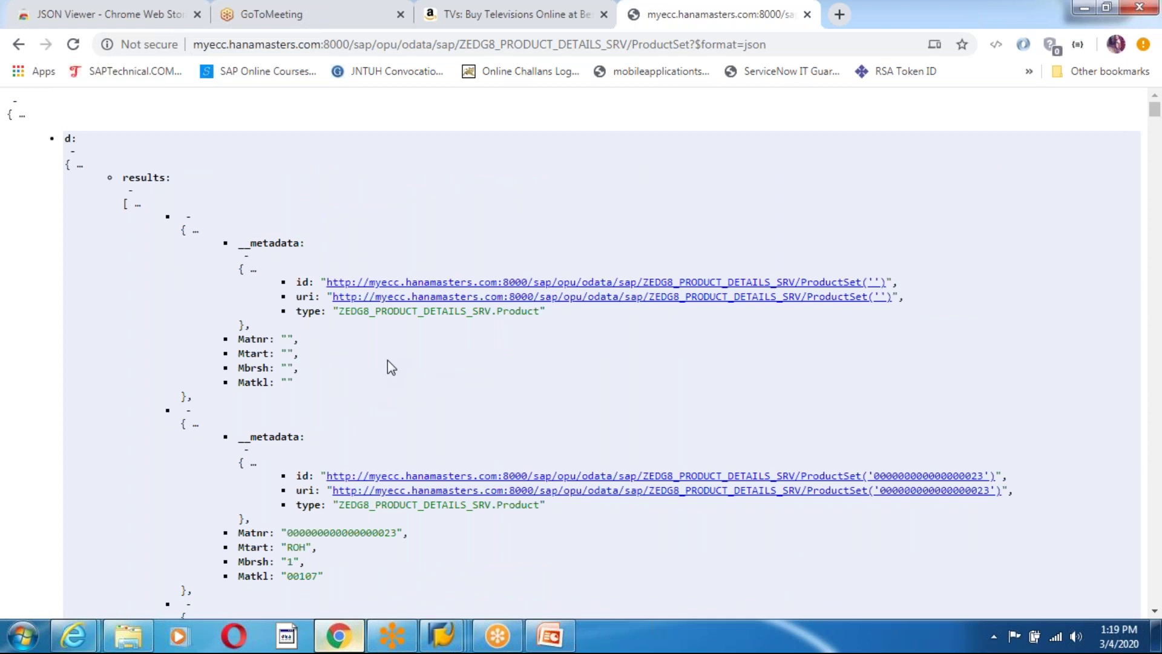
scroll(388, 363, down, 4)
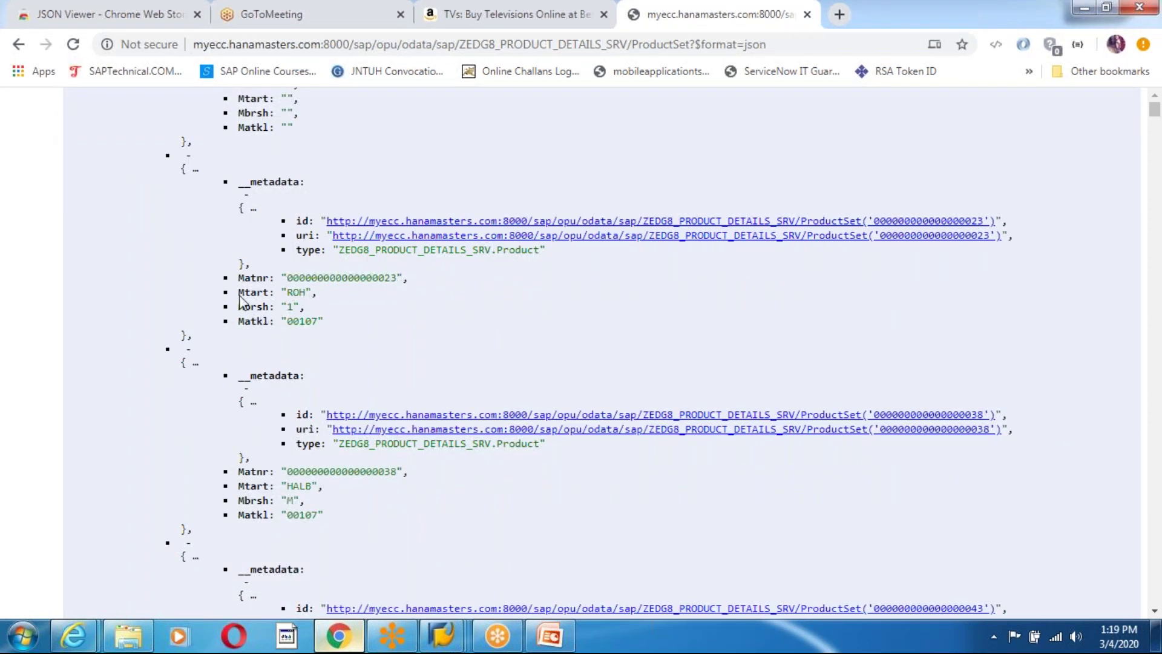
click(296, 305)
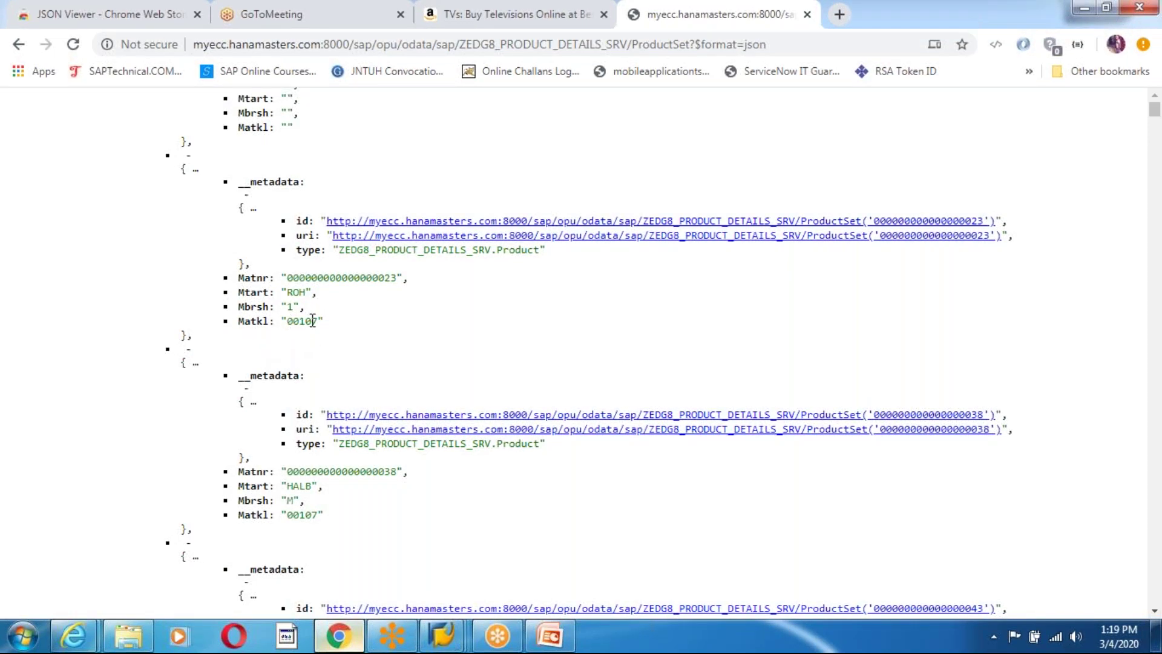
drag(319, 321, 340, 321)
scroll(364, 388, down, 4)
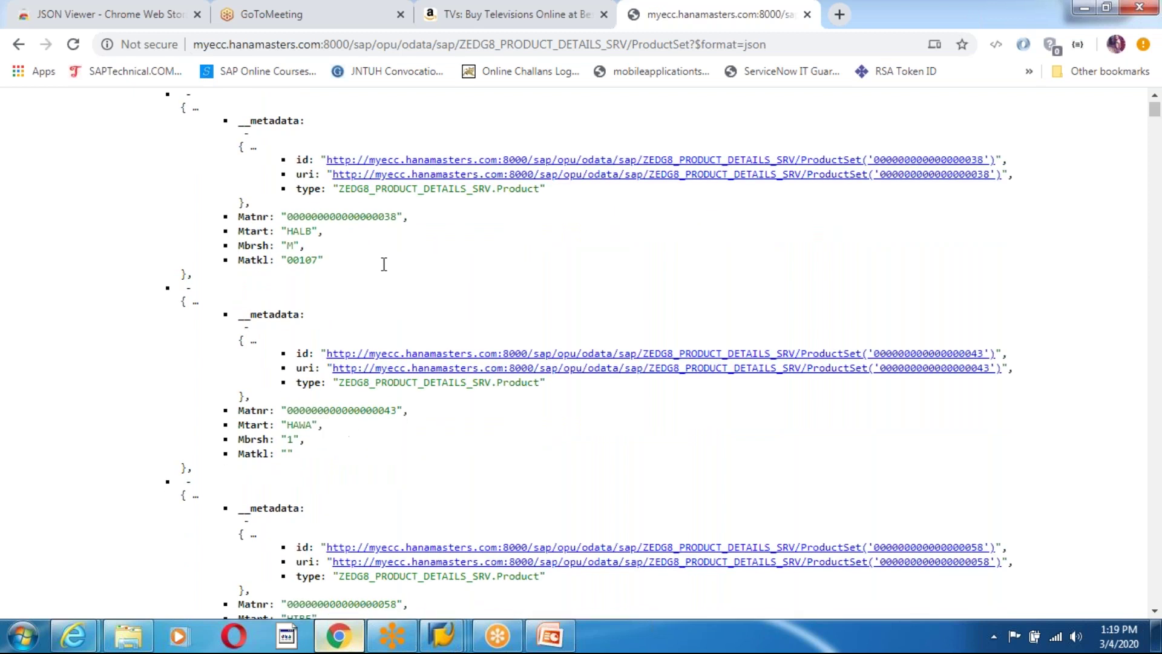